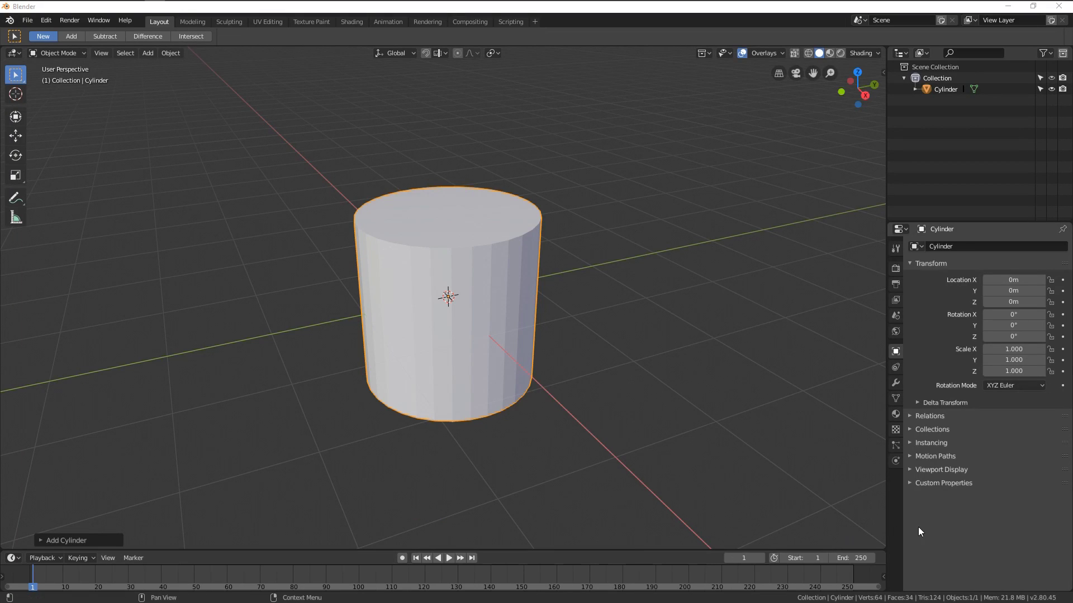
# - Orbit around the cylinder to see its top, then enter Edit Mode
pyautogui.click(926, 529)
pyautogui.scroll(-1, 560, 400)
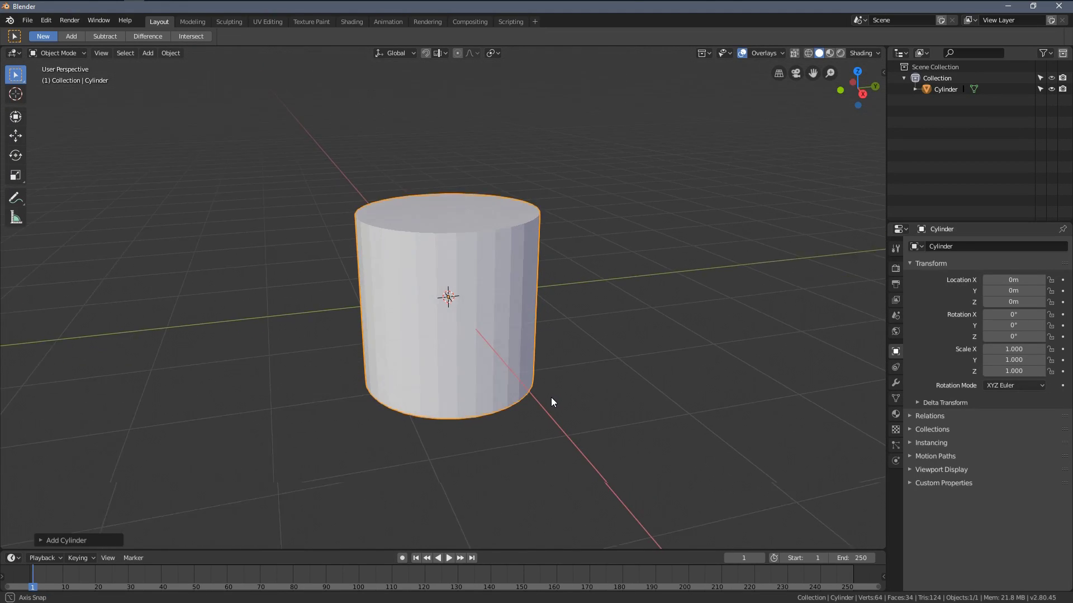
pyautogui.scroll(-1, 545, 390)
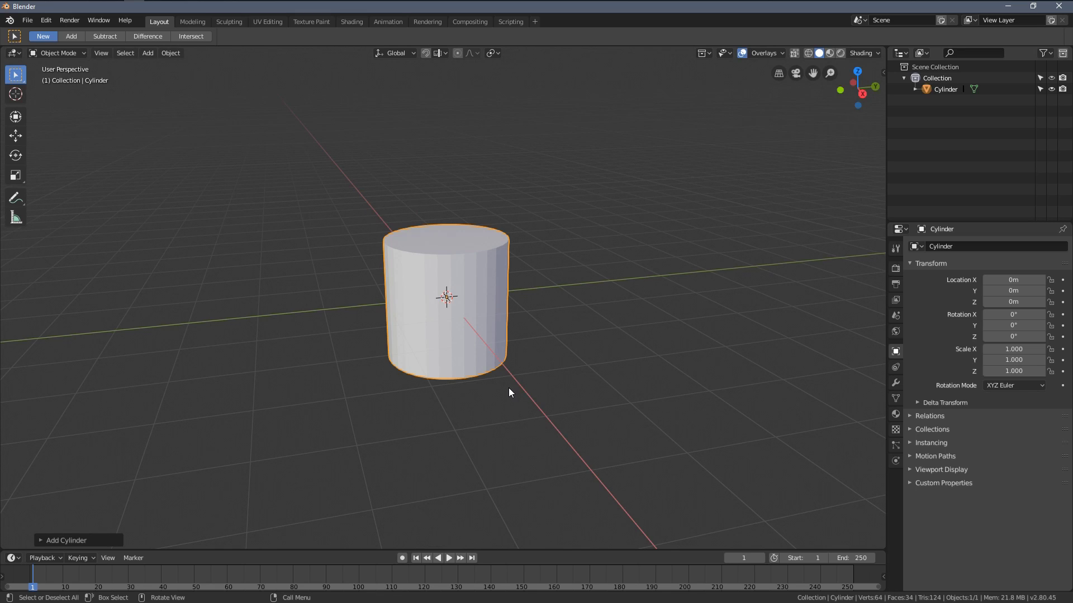
pyautogui.scroll(2, 496, 393)
pyautogui.moveTo(474, 384); pyautogui.dragTo(485, 380, button='middle')
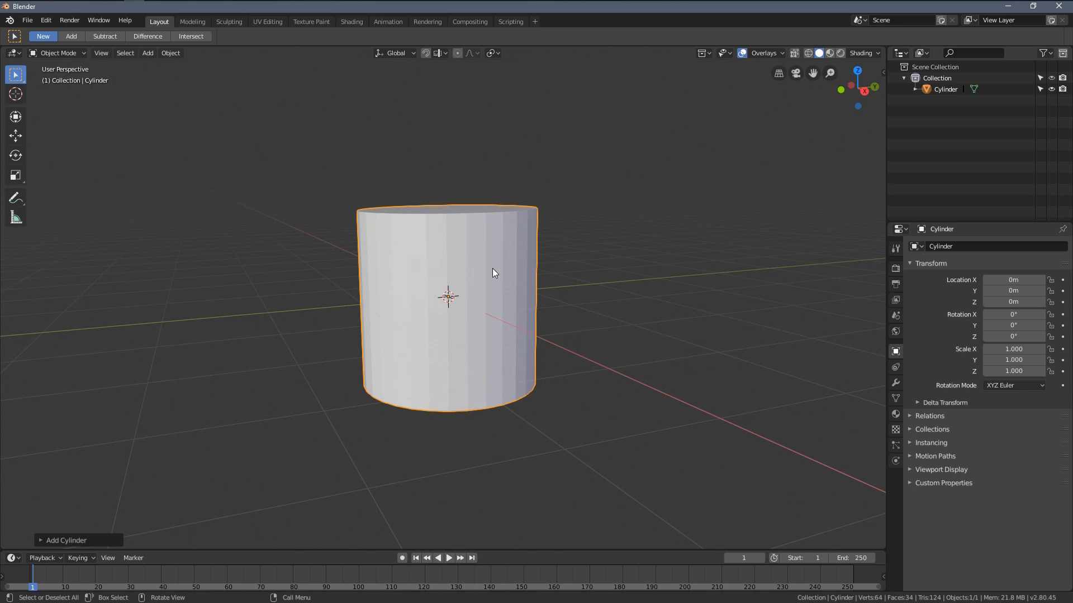
pyautogui.scroll(2, 492, 268)
pyautogui.moveTo(487, 280); pyautogui.dragTo(438, 305, button='middle')
pyautogui.press('Tab')
pyautogui.scroll(-2, 482, 286)
# - Toggle the cylinder's shading to wireframe and back to solid
pyautogui.hotkey('alt', 'a')
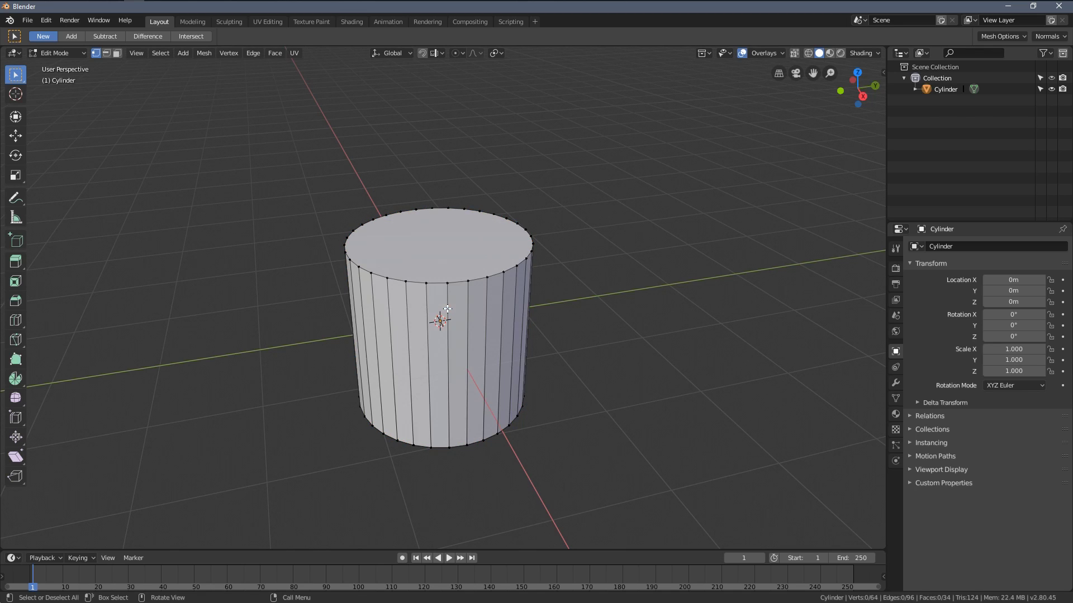
pyautogui.press('z')
pyautogui.click(348, 308)
pyautogui.moveTo(424, 284)
pyautogui.mouseDown(button='middle')
pyautogui.moveTo(441, 278)
pyautogui.moveTo(478, 302)
pyautogui.mouseUp(button='middle')
pyautogui.press('a')
pyautogui.press('z')
pyautogui.click(520, 278)
# - Switch to front orthographic view, deselect everything, and start a Ctrl+R loop cut
pyautogui.press('KP_1')
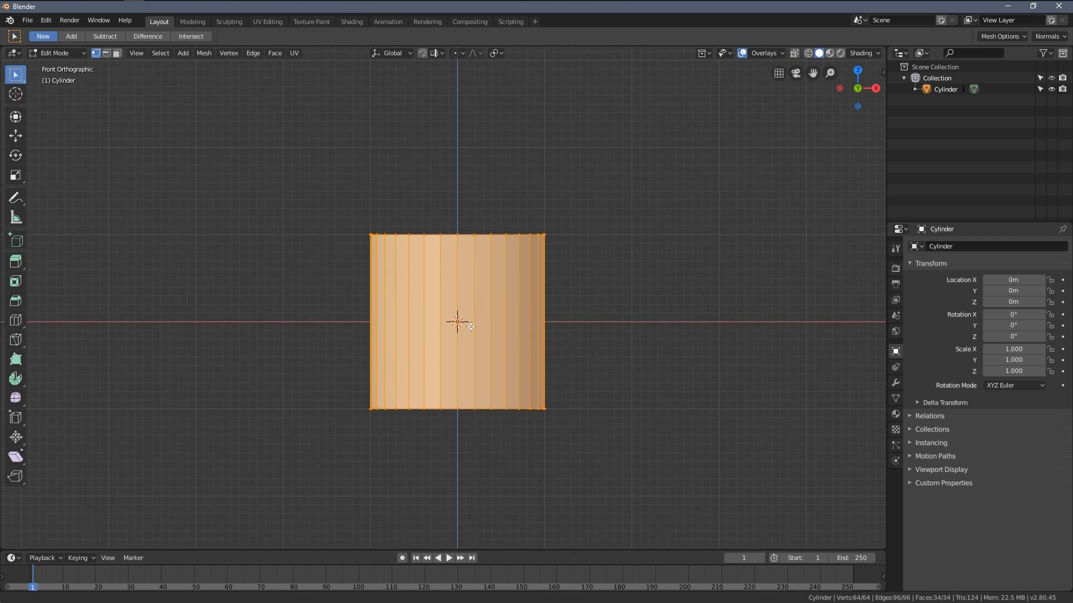
pyautogui.hotkey('alt', 'a')
pyautogui.scroll(1, 425, 322)
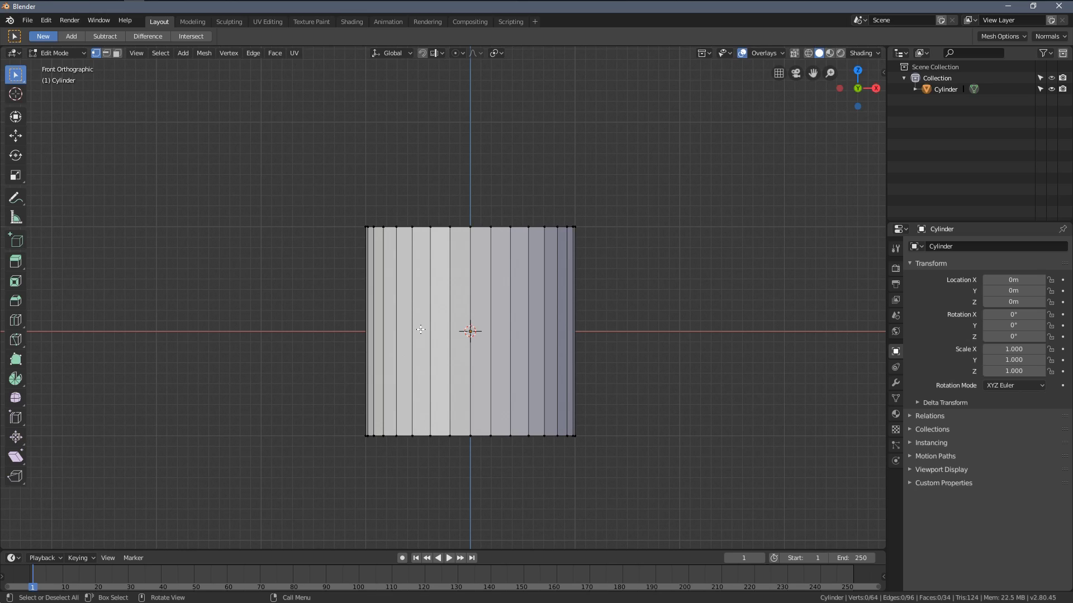
pyautogui.hotkey('ctrl', 'r')
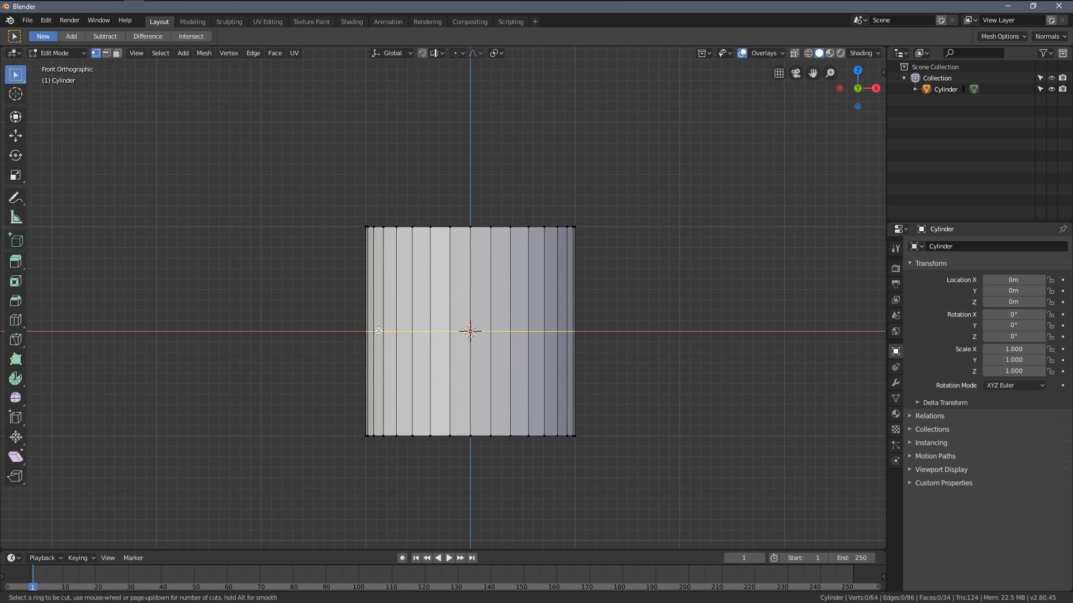
# - Cut three evenly spaced horizontal loops with zero edge slide
pyautogui.click(502, 333)
pyautogui.scroll(1, 502, 333)
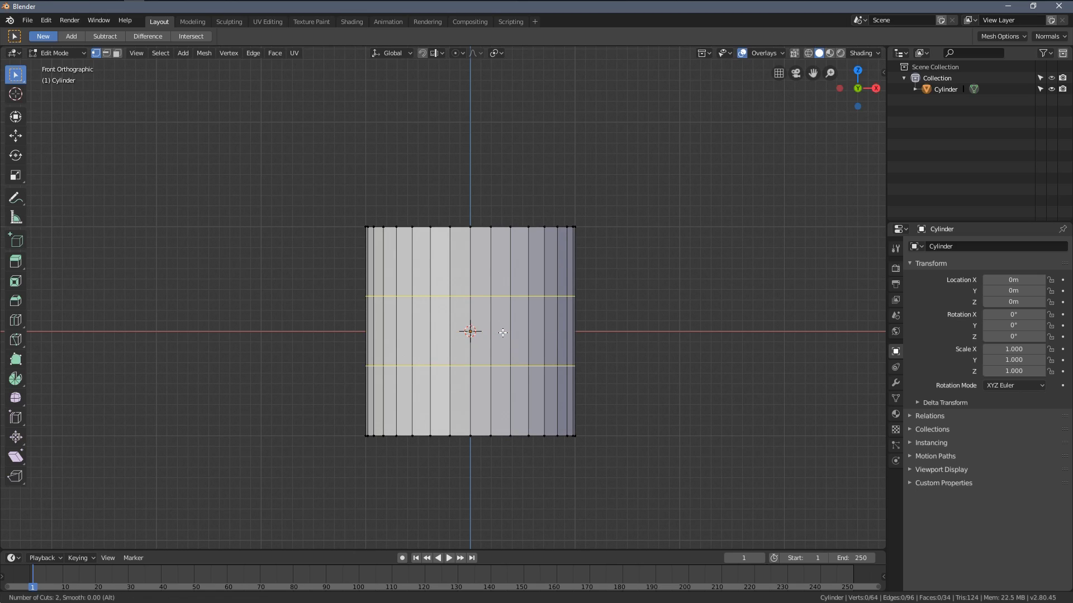
pyautogui.scroll(1, 503, 333)
pyautogui.scroll(1, 505, 333)
pyautogui.scroll(1, 507, 332)
pyautogui.scroll(1, 511, 332)
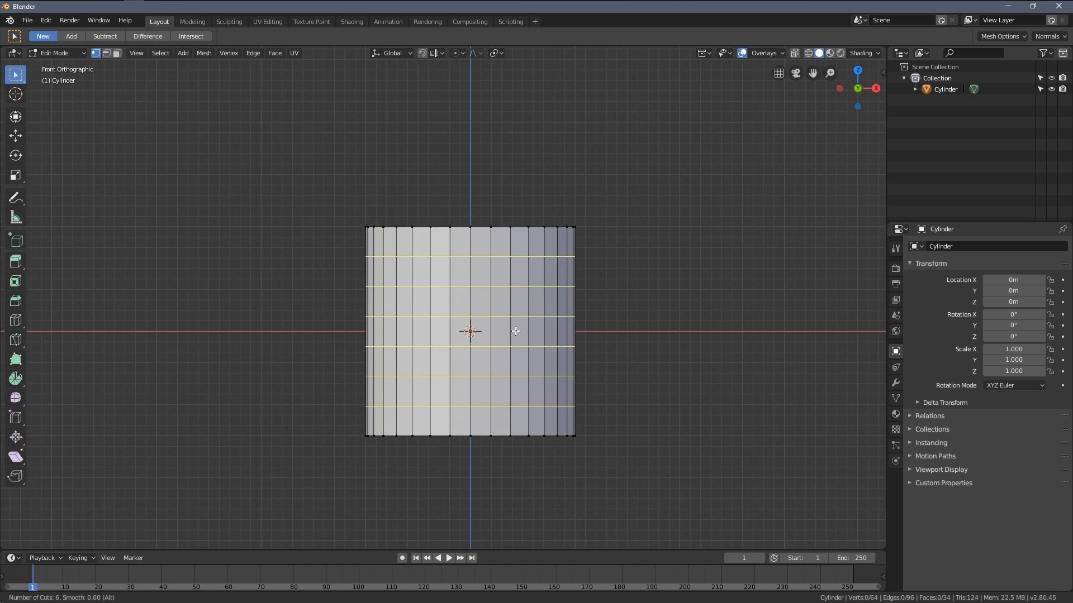
pyautogui.scroll(-1, 527, 329)
pyautogui.scroll(-1, 527, 330)
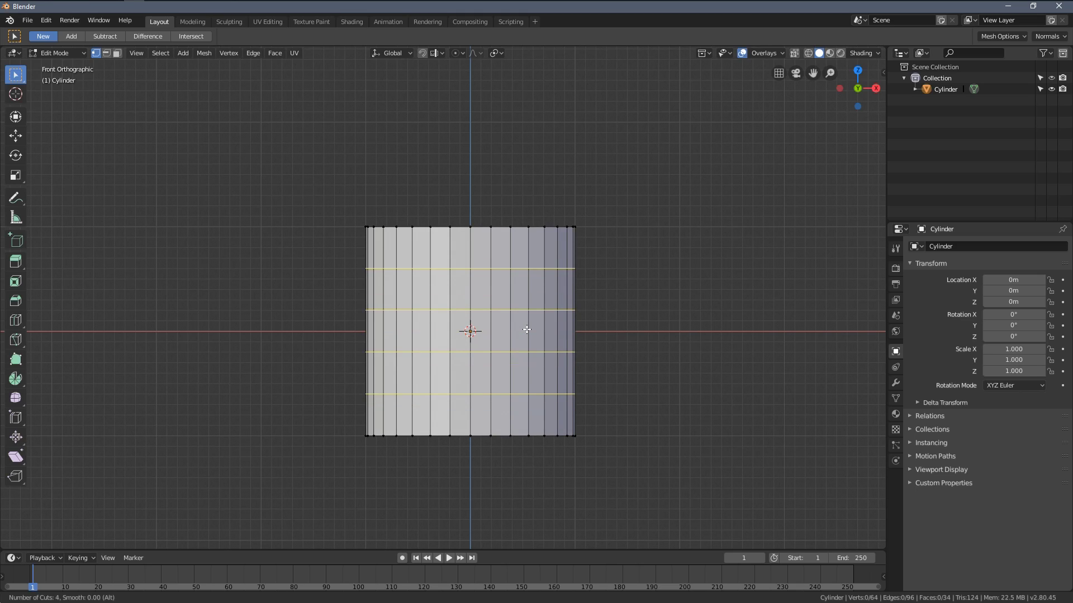
pyautogui.scroll(-1, 527, 330)
pyautogui.scroll(1, 527, 332)
pyautogui.scroll(-1, 527, 332)
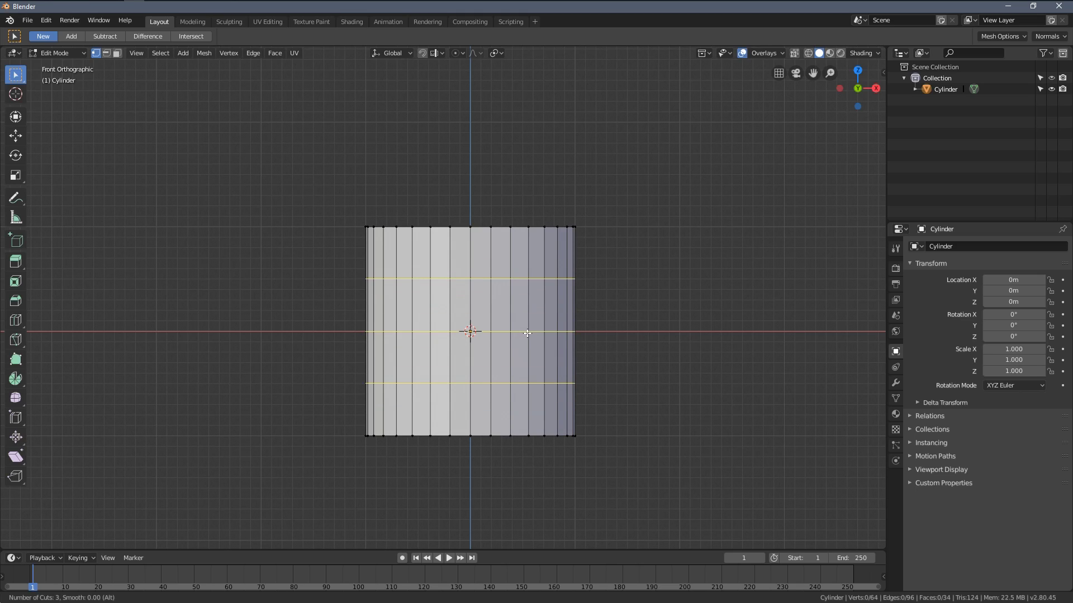
pyautogui.scroll(1, 512, 327)
pyautogui.scroll(1, 498, 322)
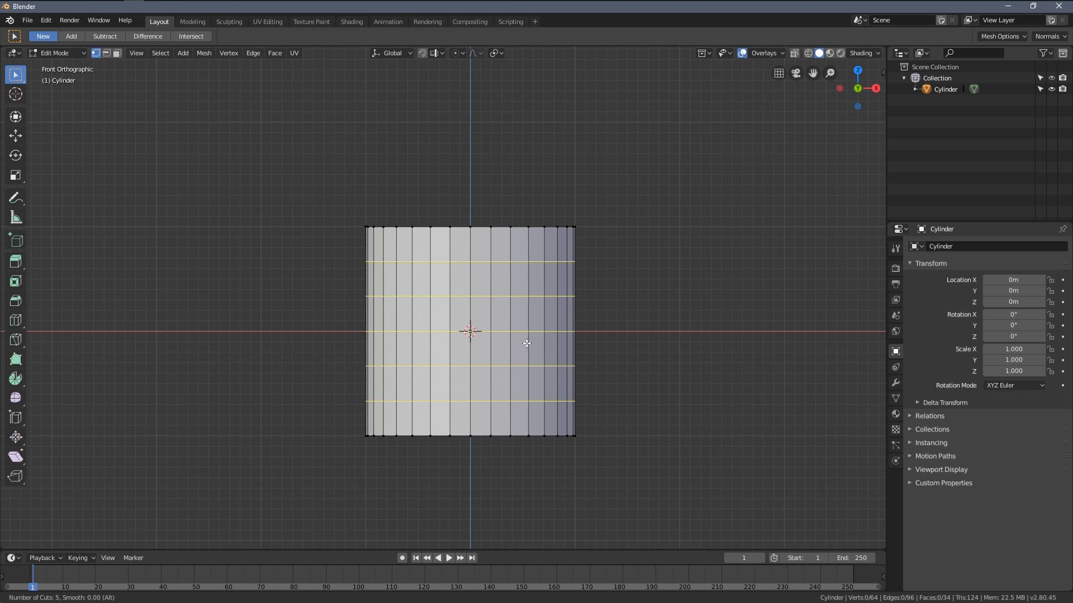
pyautogui.scroll(-1, 527, 344)
pyautogui.scroll(-1, 501, 335)
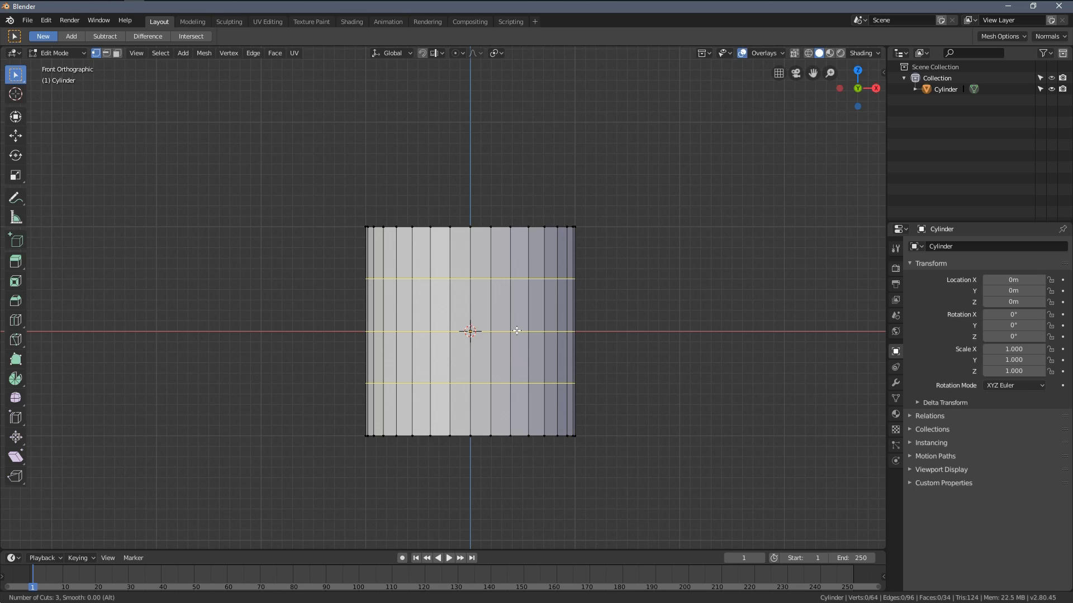
pyautogui.click(518, 330)
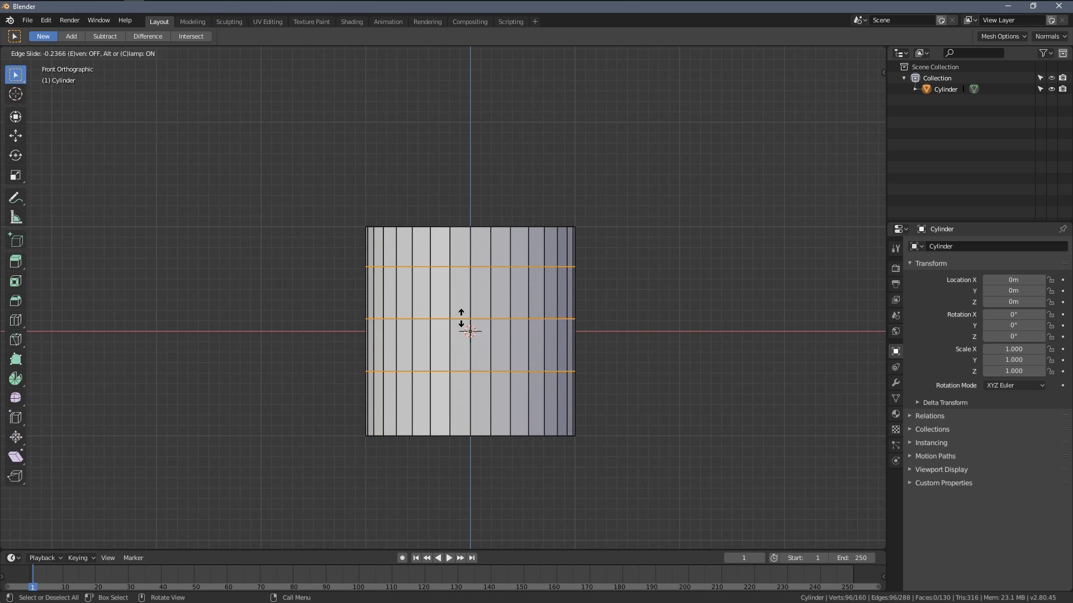
pyautogui.press('0')
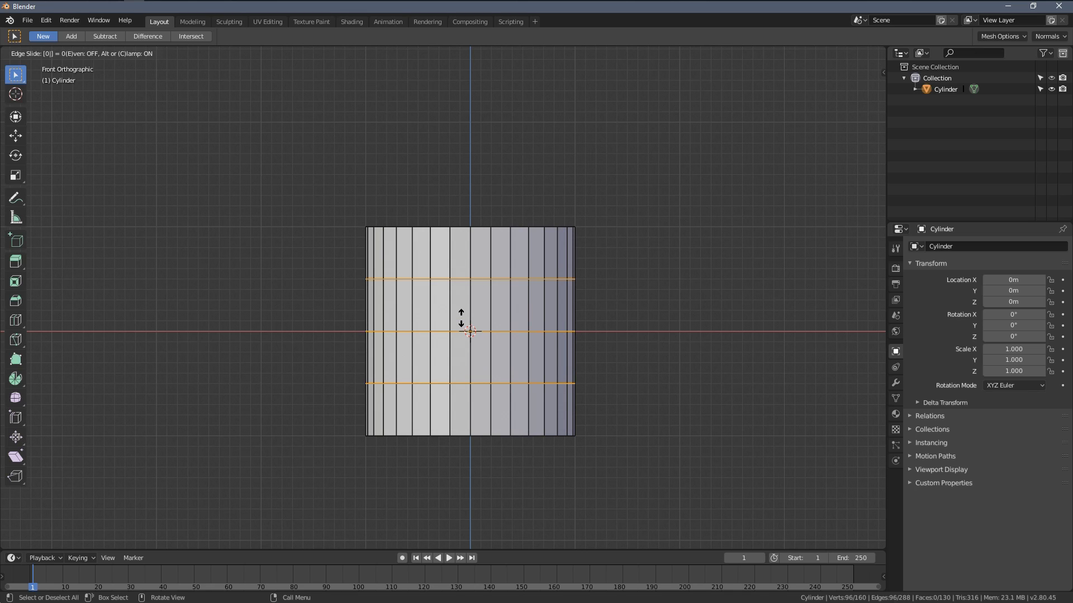
pyautogui.press('Return')
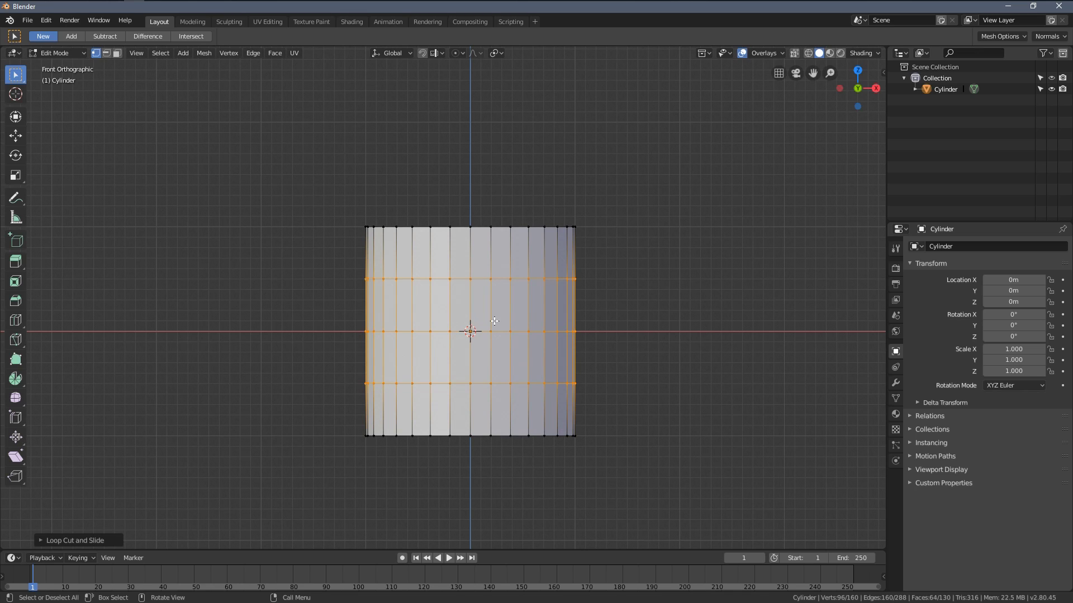
# - Orbit to perspective and select the upper edge loop instead of the middle one
pyautogui.moveTo(493, 321); pyautogui.dragTo(470, 335, button='middle')
pyautogui.scroll(-2, 470, 335)
pyautogui.scroll(3, 479, 371)
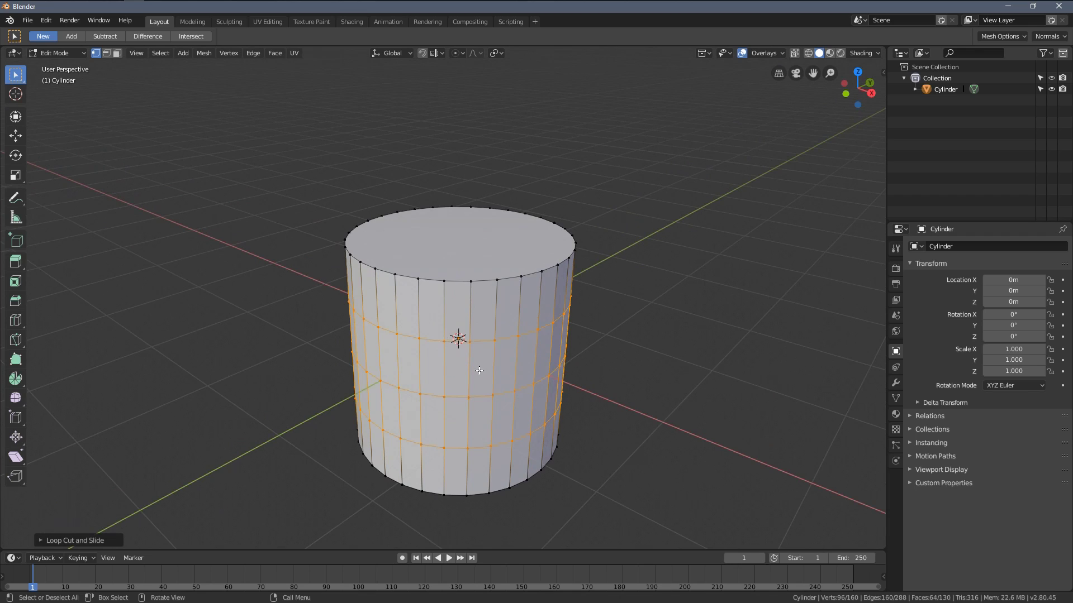
pyautogui.scroll(2, 478, 371)
pyautogui.moveTo(470, 381)
pyautogui.mouseDown(button='middle')
pyautogui.moveTo(471, 342)
pyautogui.moveTo(452, 333)
pyautogui.moveTo(456, 355)
pyautogui.mouseUp(button='middle')
pyautogui.press('3')
pyautogui.click(444, 313)
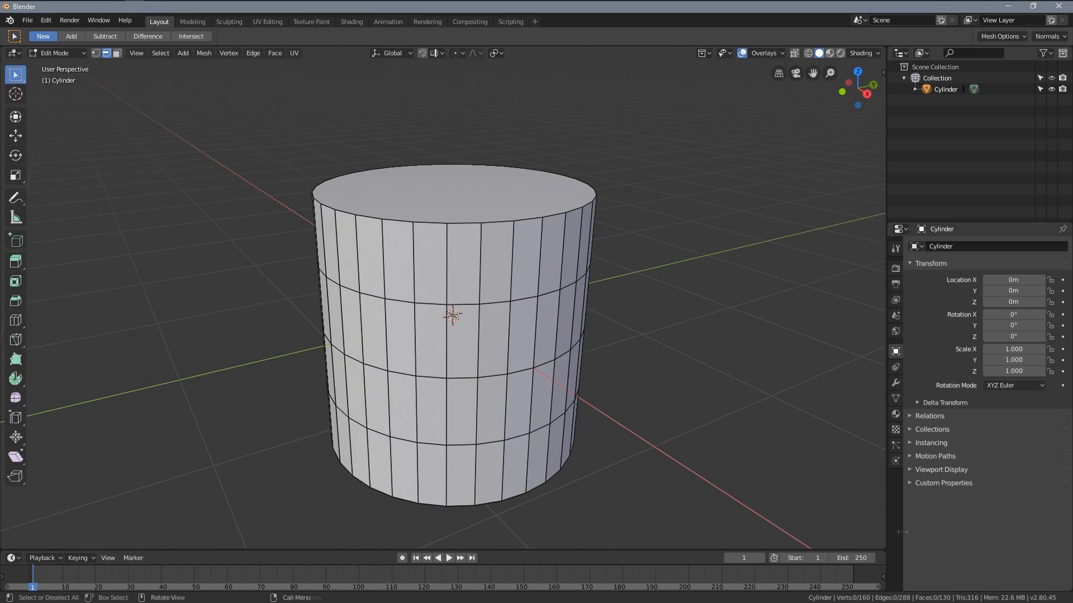
pyautogui.moveTo(533, 392); pyautogui.dragTo(505, 381, button='middle')
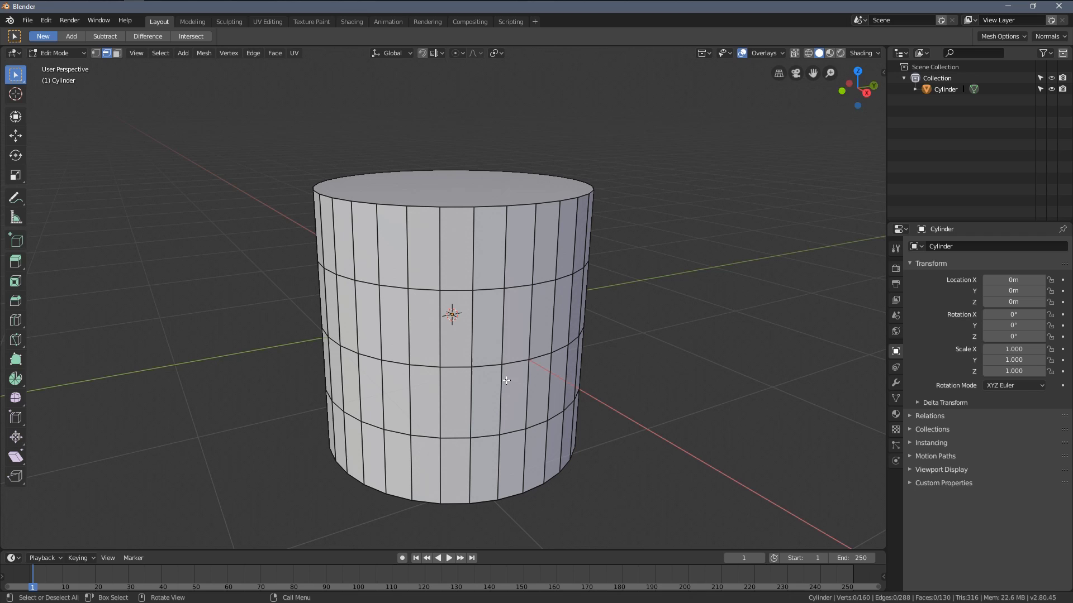
pyautogui.keyDown('alt'); pyautogui.click(498, 370); pyautogui.keyUp('alt')
pyautogui.scroll(-3, 499, 370)
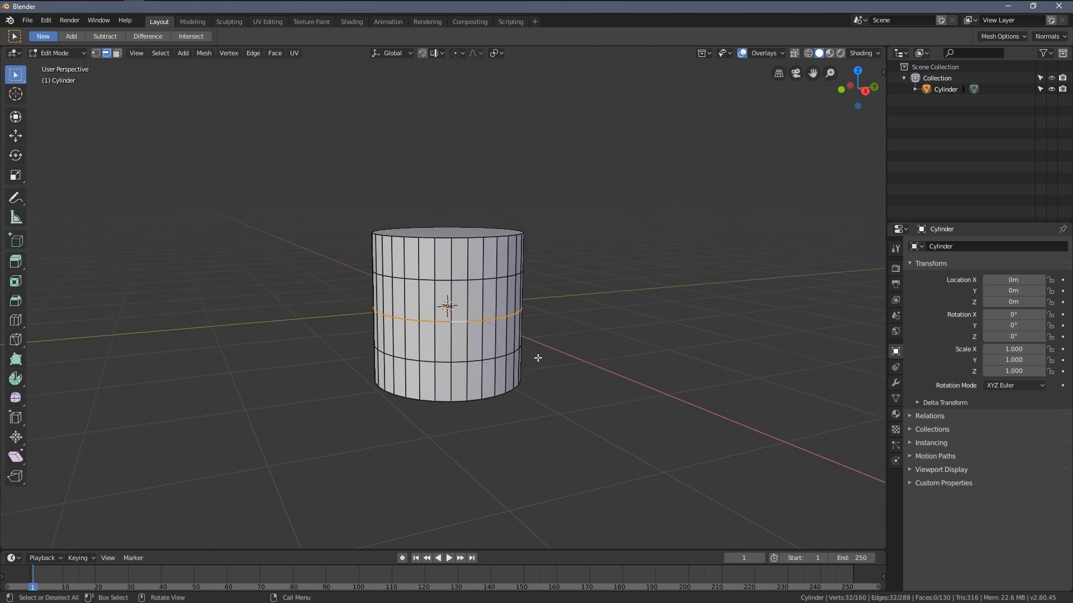
pyautogui.scroll(2, 528, 342)
pyautogui.moveTo(528, 342); pyautogui.dragTo(477, 334, button='middle')
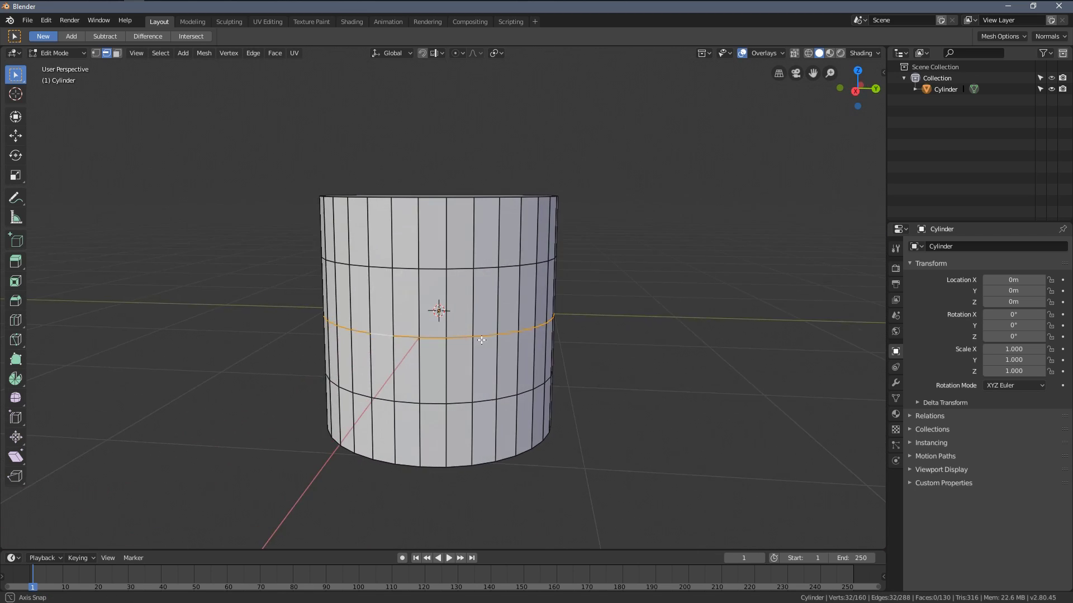
pyautogui.scroll(2, 488, 343)
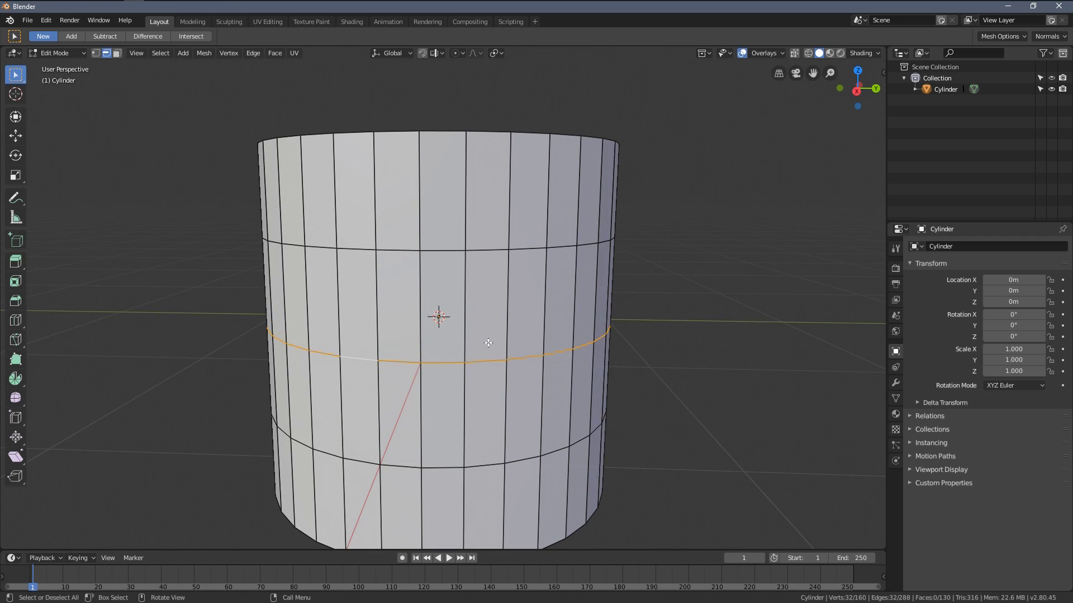
pyautogui.keyDown('alt'); pyautogui.click(488, 249); pyautogui.keyUp('alt')
pyautogui.scroll(-4, 489, 277)
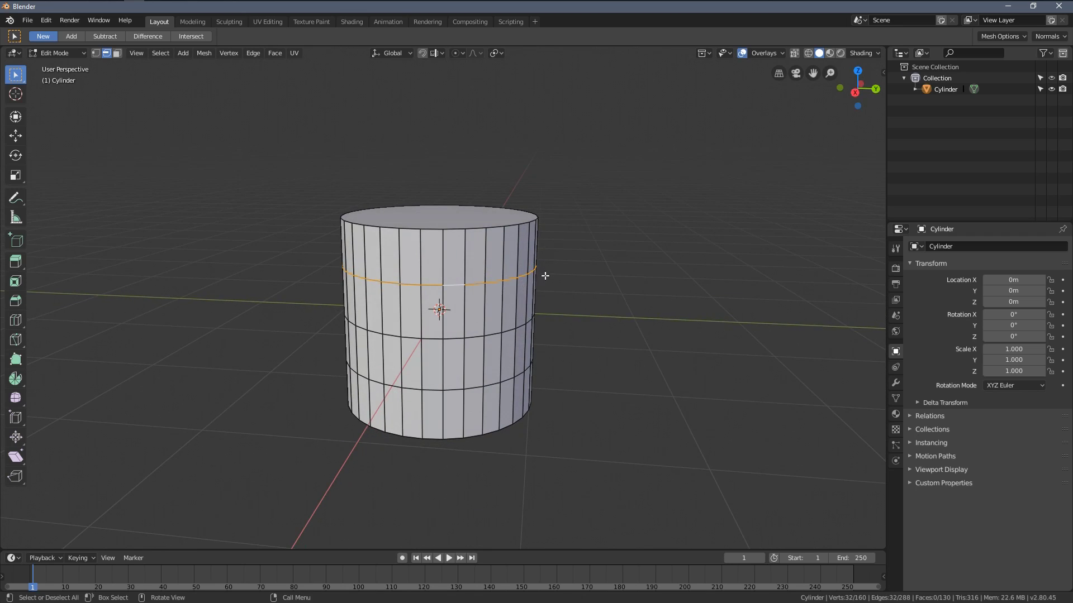
# - Scale the upper edge loop inward after briefly toggling wireframe shading
pyautogui.moveTo(537, 277); pyautogui.dragTo(520, 286, button='middle')
pyautogui.press('z')
pyautogui.press('4')
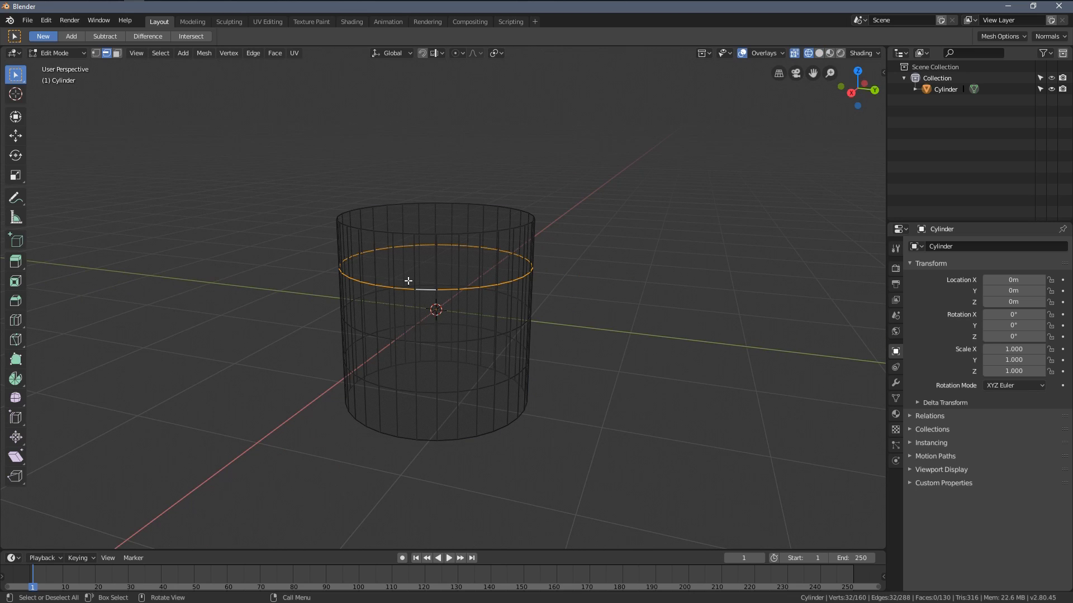
pyautogui.press('6')
pyautogui.scroll(2, 537, 310)
pyautogui.press('s')
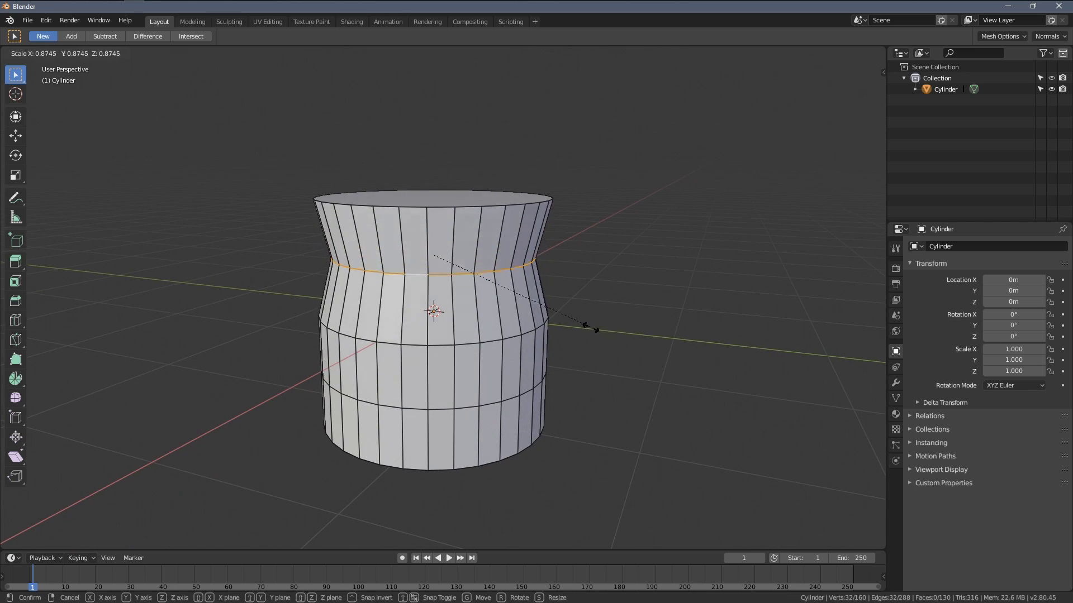
pyautogui.click(575, 319)
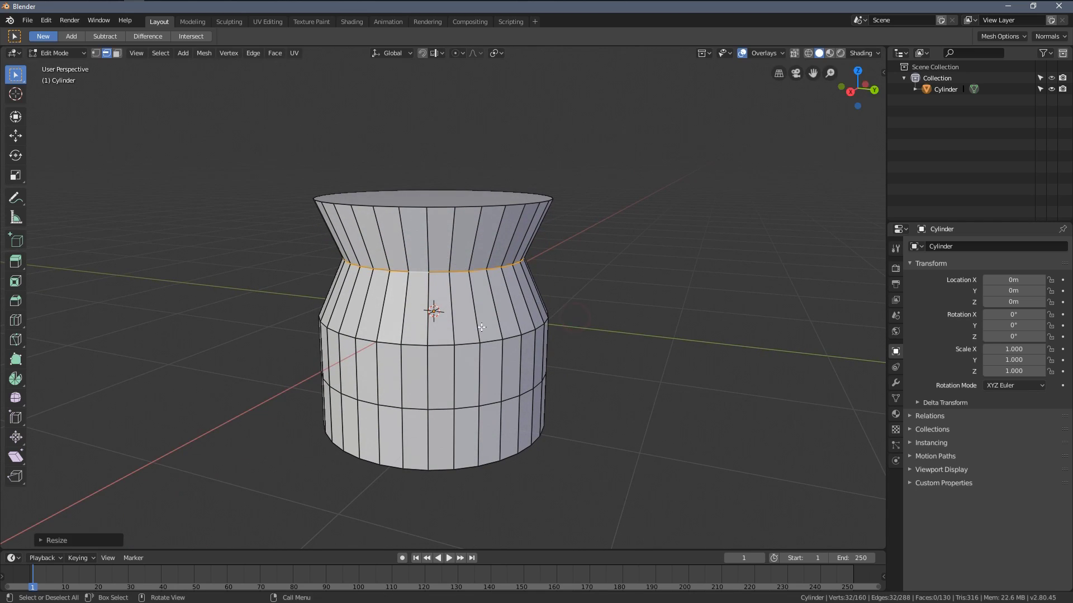
# - Shrink the lower and bottom edge loops inward
pyautogui.keyDown('alt'); pyautogui.click(453, 339); pyautogui.keyUp('alt')
pyautogui.press('s')
pyautogui.click(501, 353)
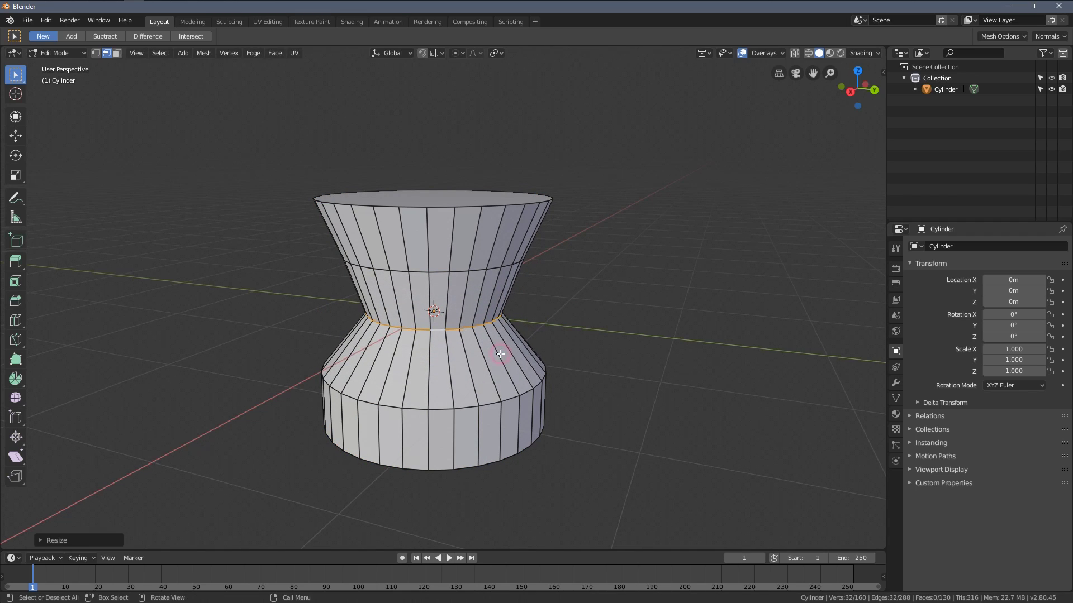
pyautogui.hotkey('alt', 'a')
pyautogui.keyDown('alt'); pyautogui.click(475, 387); pyautogui.keyUp('alt')
pyautogui.press('s')
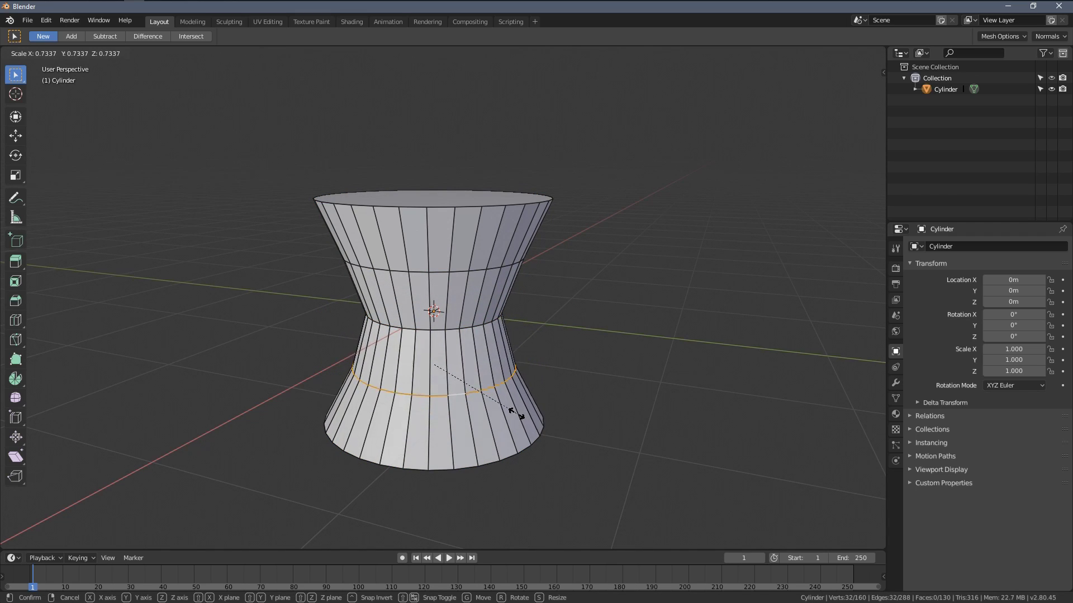
pyautogui.click(492, 406)
# - Pinch the middle edge loop into a narrow waist
pyautogui.moveTo(503, 377); pyautogui.dragTo(486, 276, button='middle')
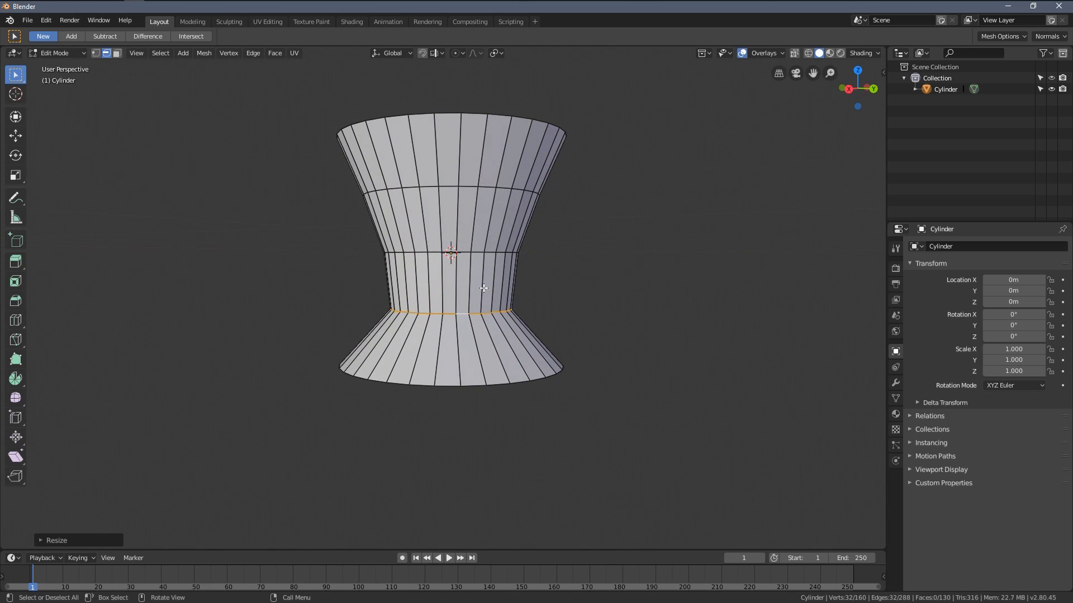
pyautogui.keyDown('alt'); pyautogui.click(479, 255); pyautogui.keyUp('alt')
pyautogui.press('s')
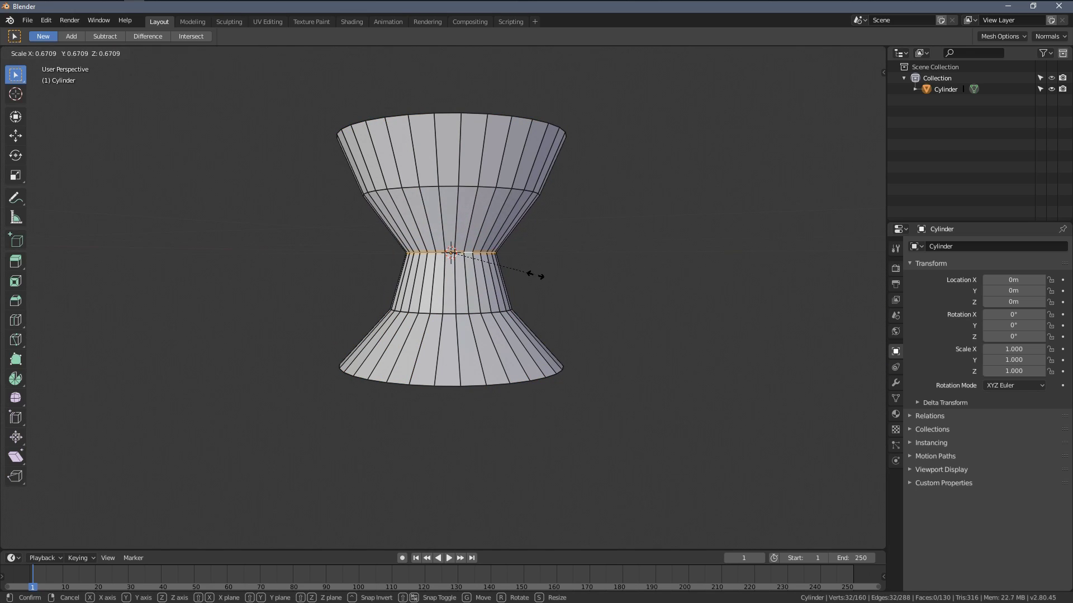
pyautogui.click(488, 228)
pyautogui.moveTo(488, 228); pyautogui.dragTo(584, 230, button='middle')
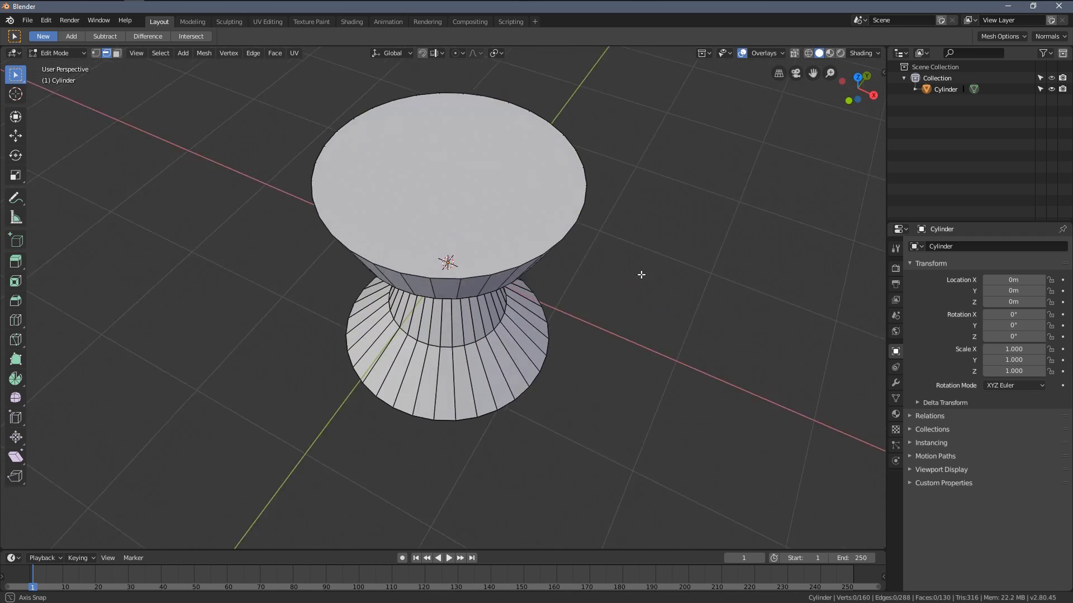
# - In front wireframe view, box-select the top vertices and drag them upward with the Move tool
pyautogui.press('KP_1')
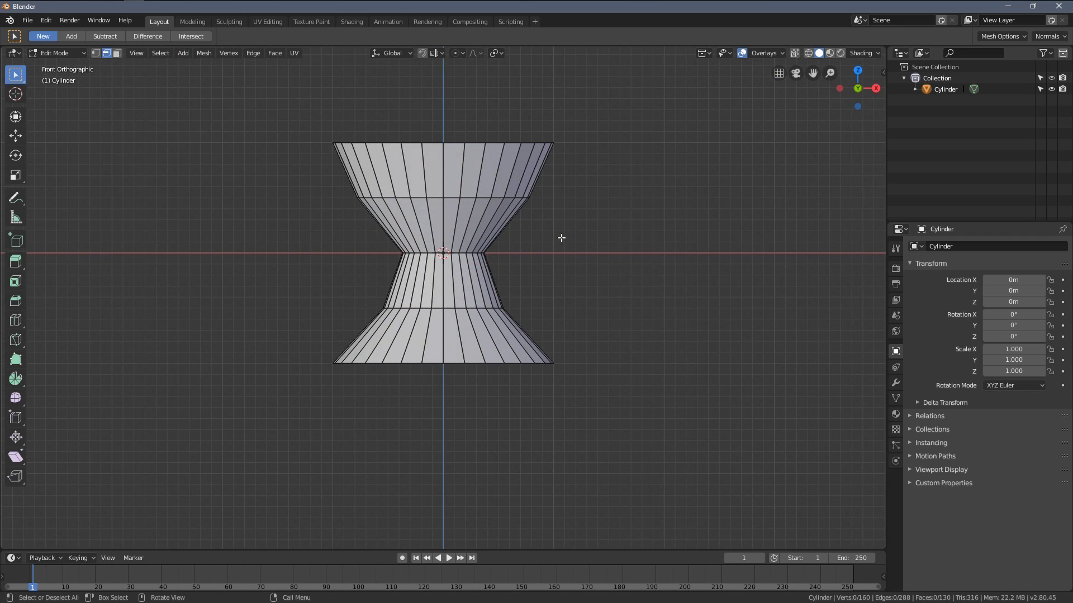
pyautogui.press('z')
pyautogui.click(488, 238)
pyautogui.keyDown('shift'); pyautogui.moveTo(482, 251); pyautogui.dragTo(481, 284, button='middle'); pyautogui.keyUp('shift')
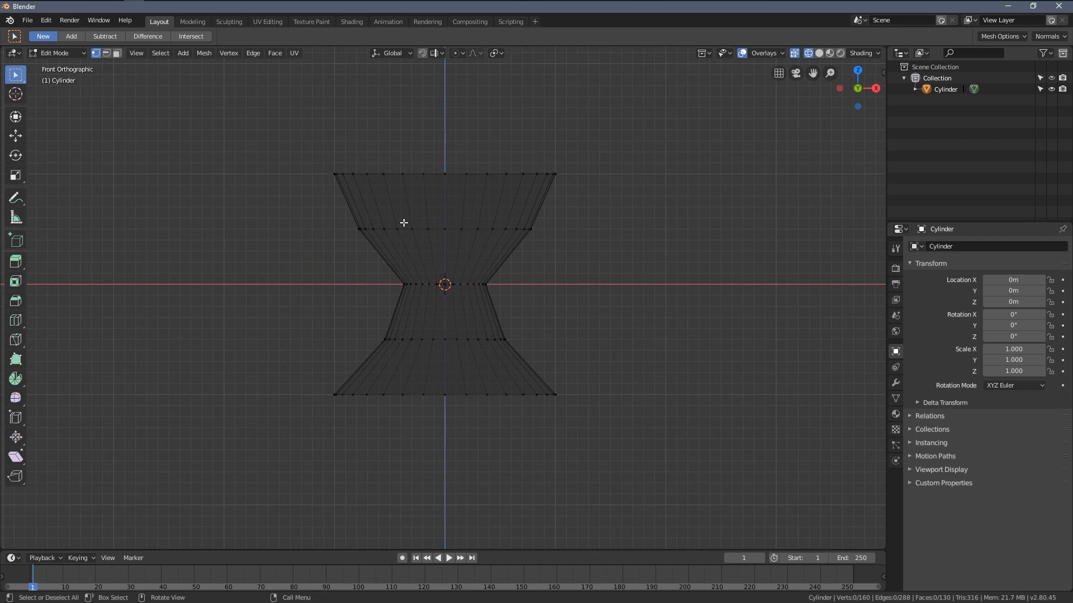
pyautogui.moveTo(314, 144); pyautogui.dragTo(536, 239)
pyautogui.scroll(-1, 595, 243)
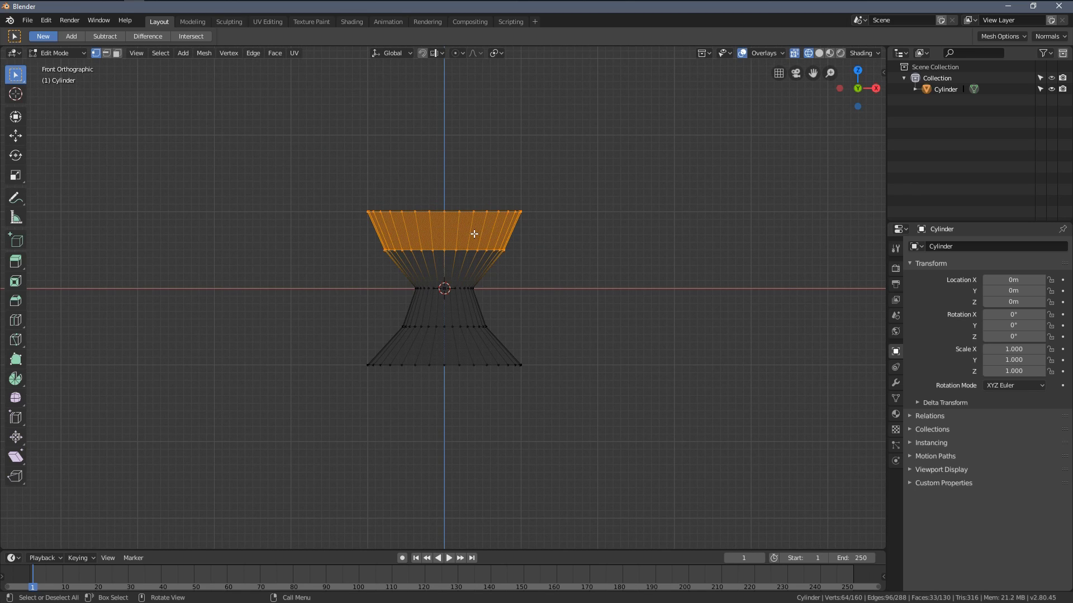
pyautogui.scroll(1, 495, 216)
pyautogui.click(16, 136)
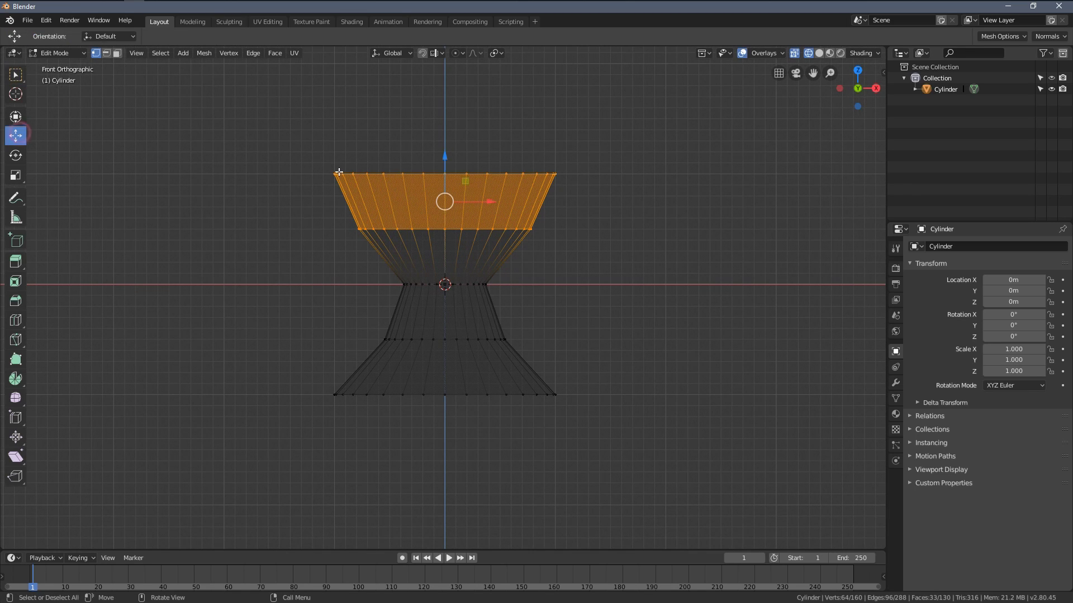
pyautogui.moveTo(445, 159); pyautogui.dragTo(445, 101)
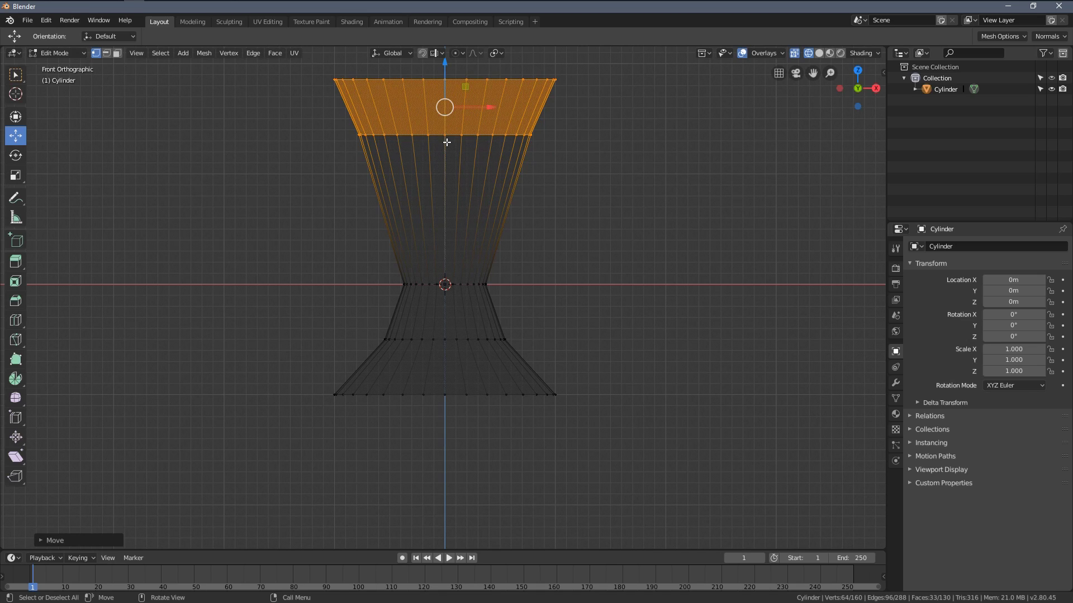
pyautogui.click(417, 181)
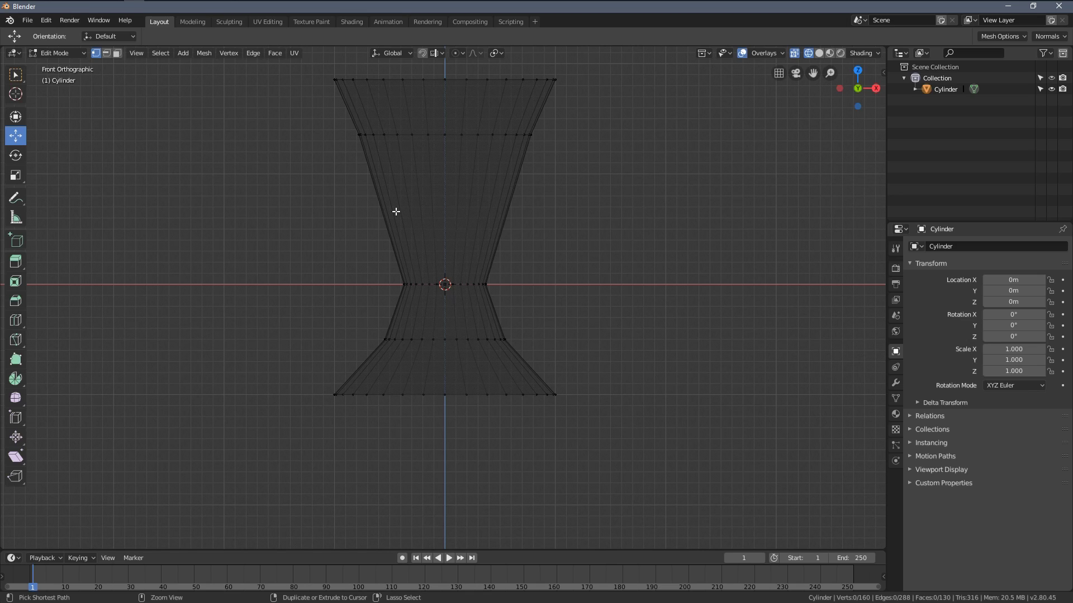
# - Add three loop cuts in the upper half and pinch one into a second waist
pyautogui.hotkey('ctrl', 'r')
pyautogui.scroll(1, 396, 211)
pyautogui.scroll(1, 403, 211)
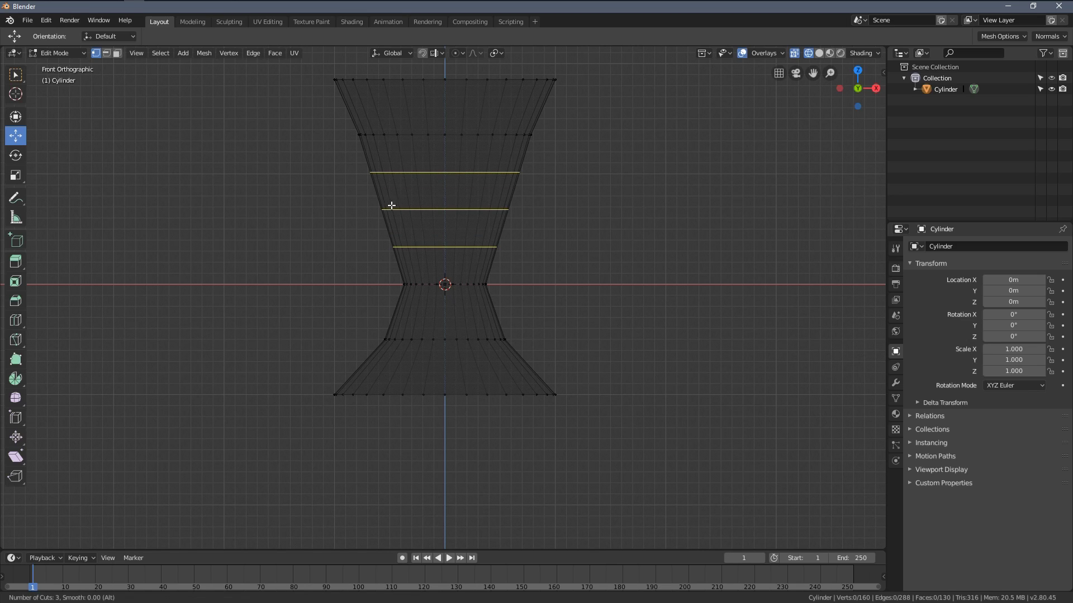
pyautogui.moveTo(450, 218); pyautogui.dragTo(493, 220)
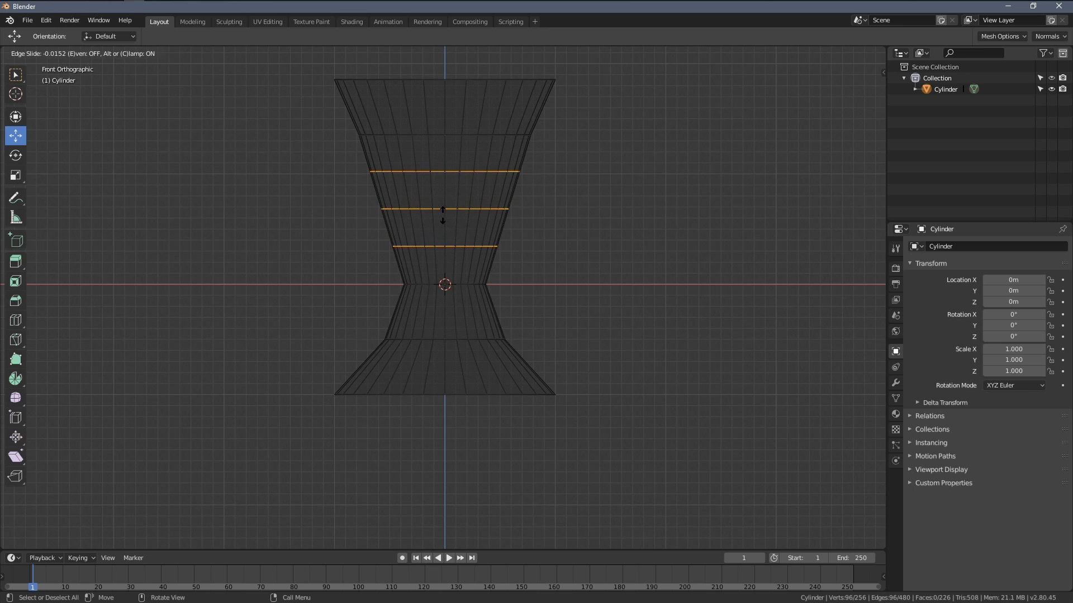
pyautogui.scroll(2, 494, 220)
pyautogui.scroll(1, 486, 216)
pyautogui.hotkey('alt', 'a')
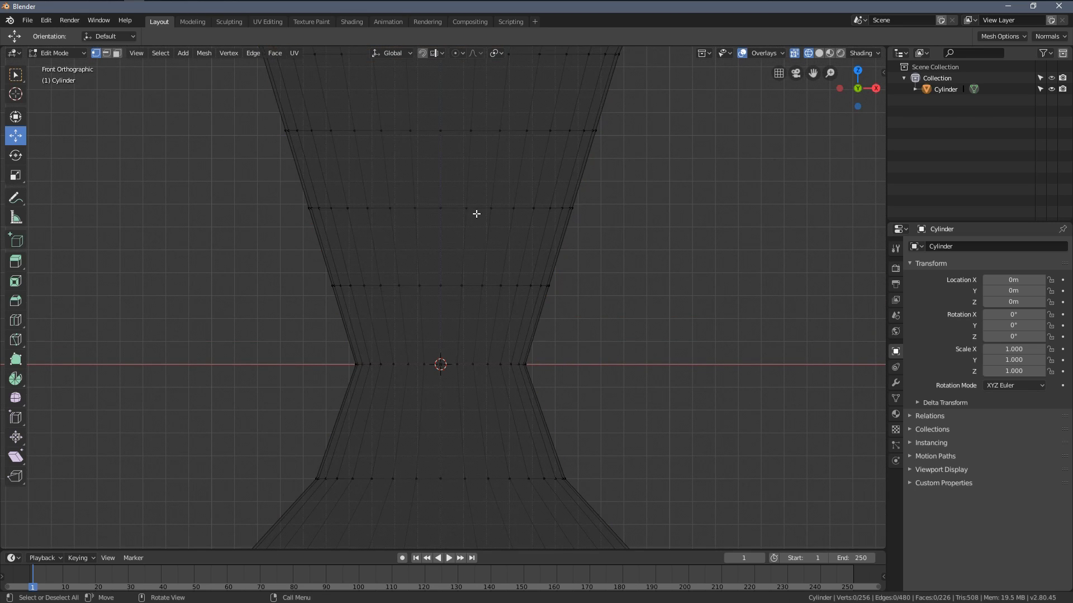
pyautogui.keyDown('alt'); pyautogui.click(477, 207); pyautogui.keyUp('alt')
pyautogui.scroll(-2, 477, 207)
pyautogui.press('s')
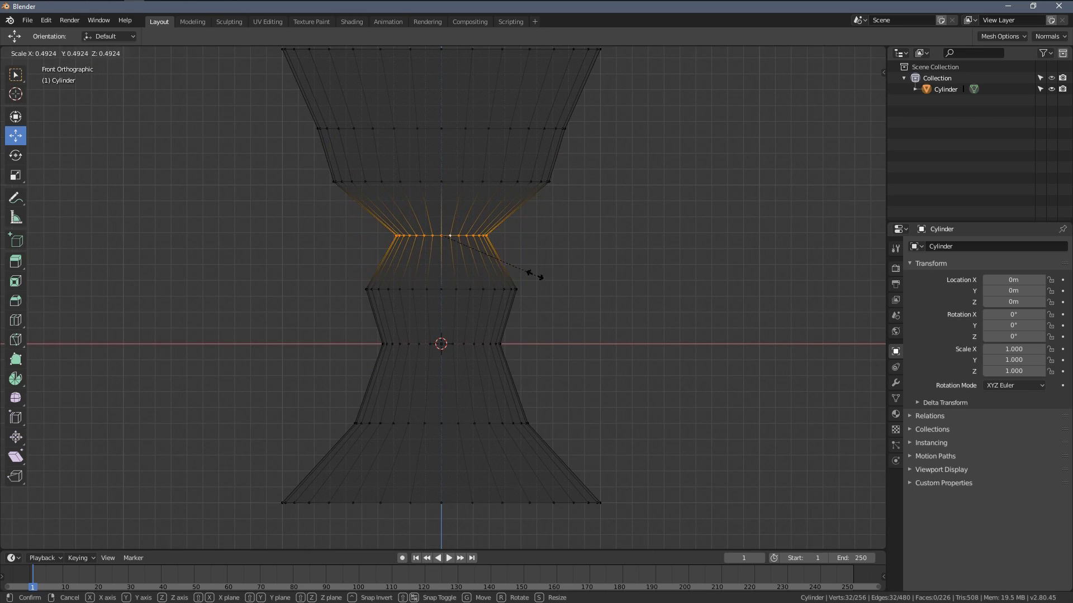
pyautogui.click(473, 216)
pyautogui.scroll(-2, 523, 194)
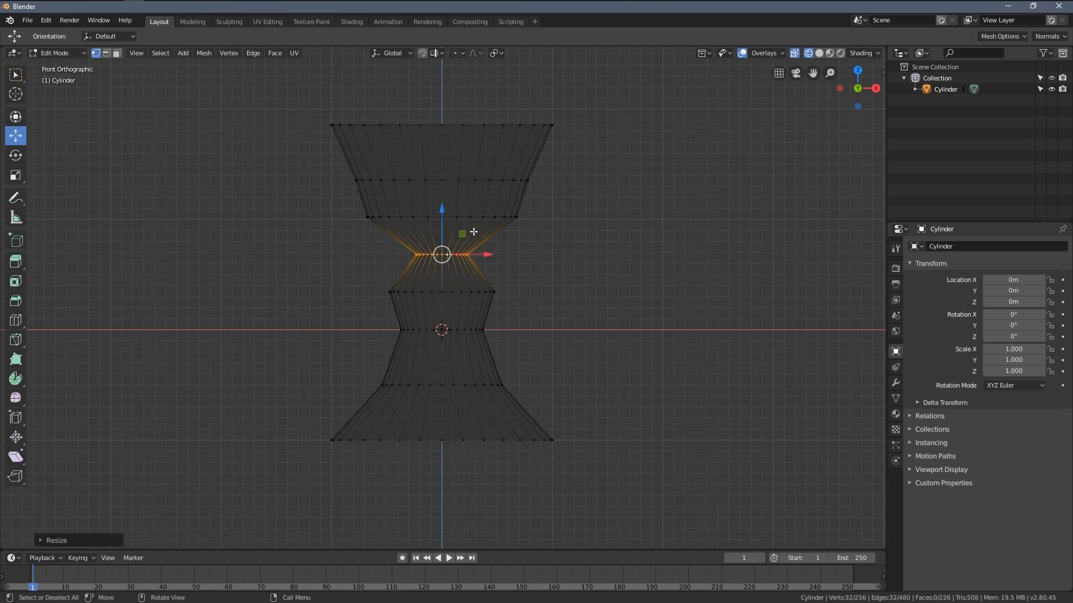
# - Select all, return to Object Mode, and raise the model along Z
pyautogui.press('a')
pyautogui.press('Tab')
pyautogui.scroll(-1, 463, 252)
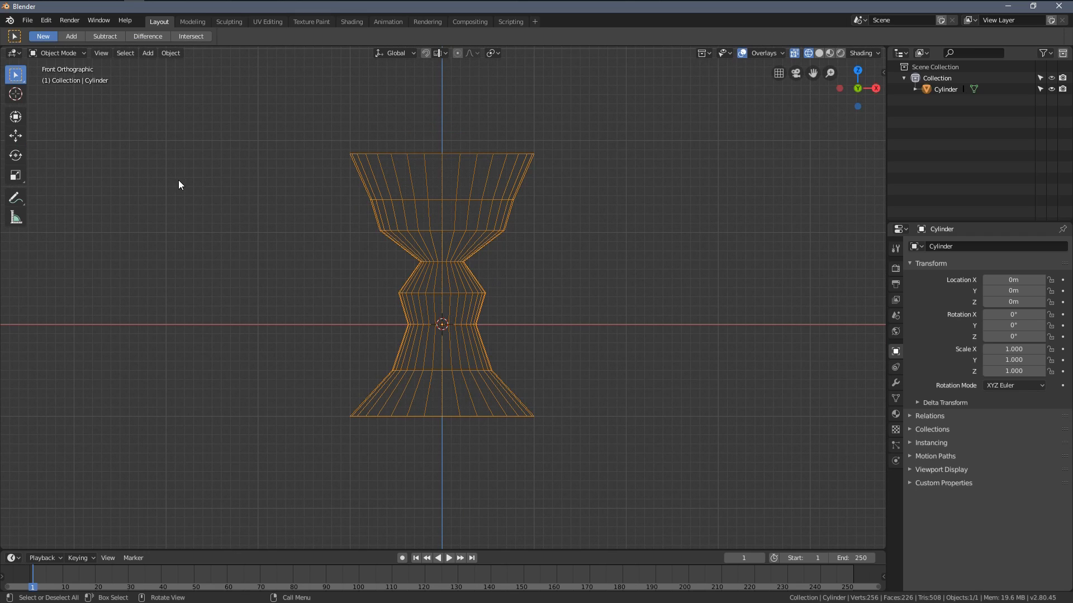
pyautogui.click(16, 136)
pyautogui.press('g')
pyautogui.press('z')
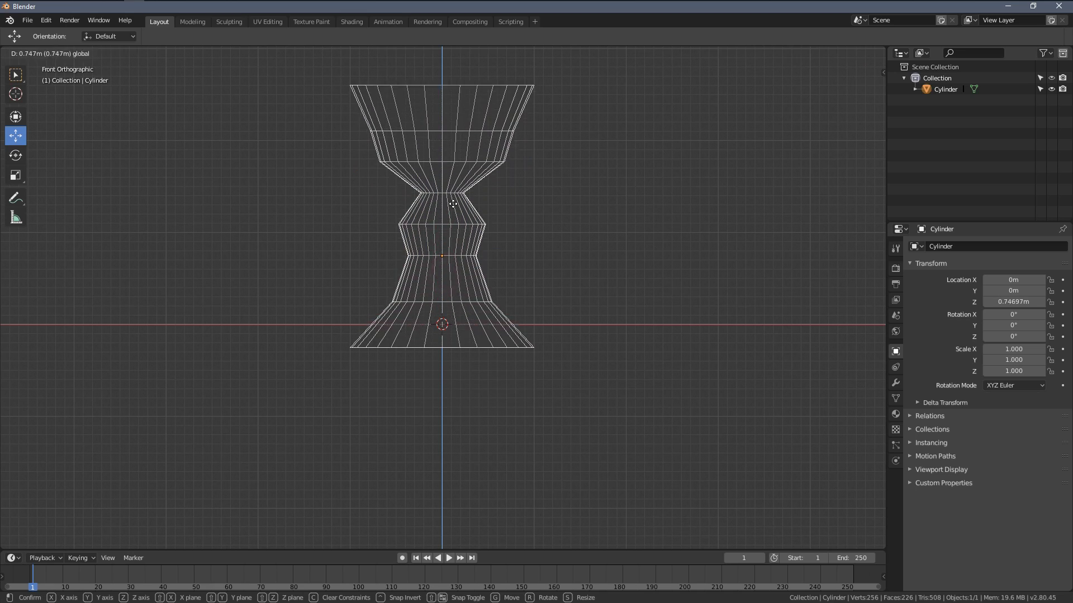
pyautogui.click(446, 184)
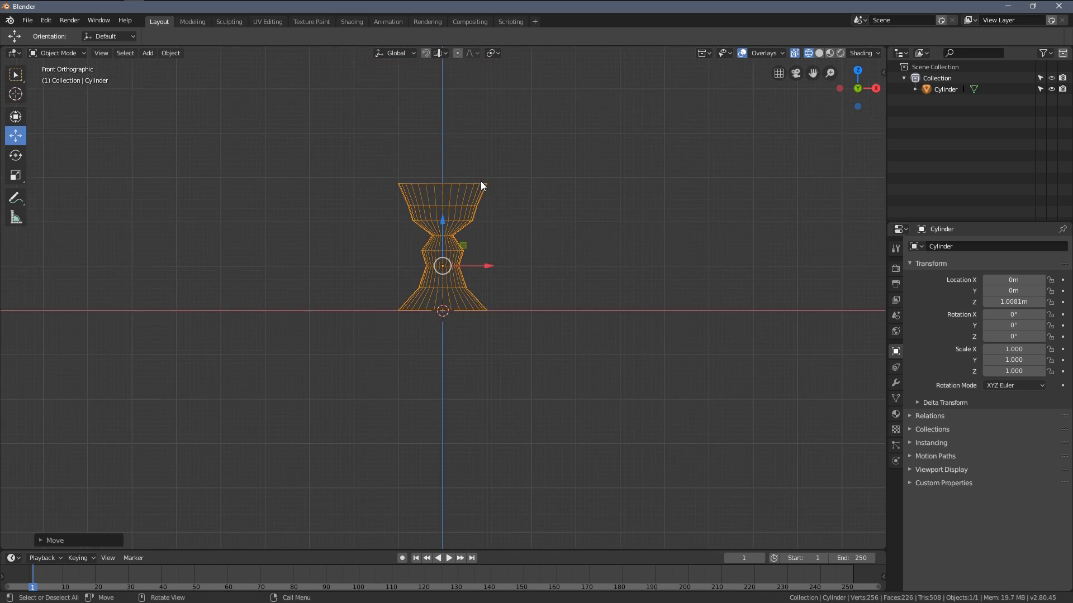
pyautogui.scroll(2, 524, 221)
pyautogui.keyDown('shift'); pyautogui.moveTo(549, 208); pyautogui.dragTo(560, 363, button='middle'); pyautogui.keyUp('shift')
pyautogui.scroll(-1, 561, 358)
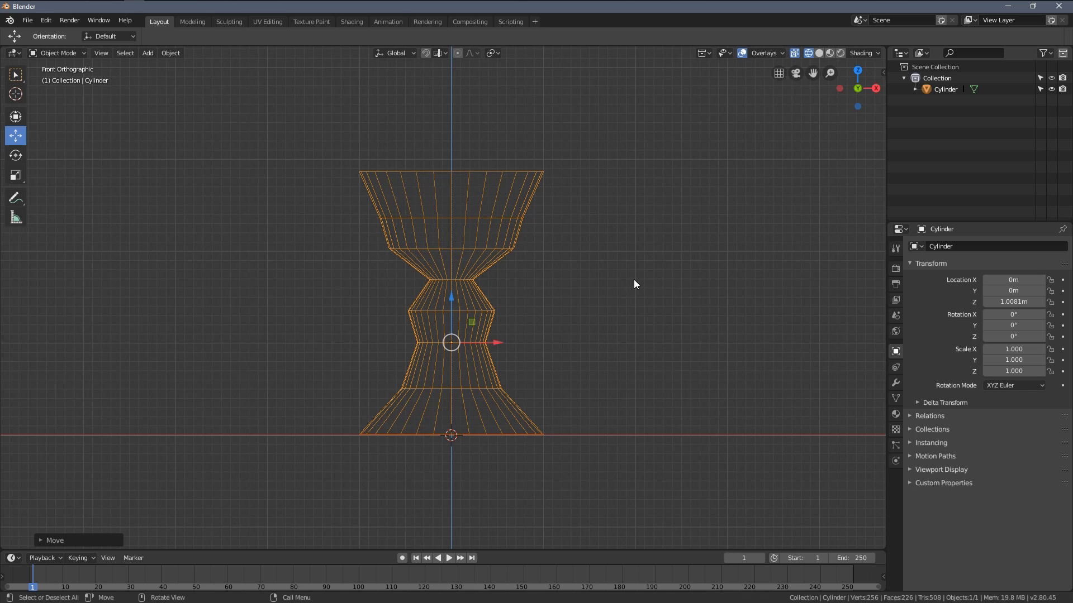
# - Slim the model horizontally by scaling with the Z axis locked
pyautogui.press('s')
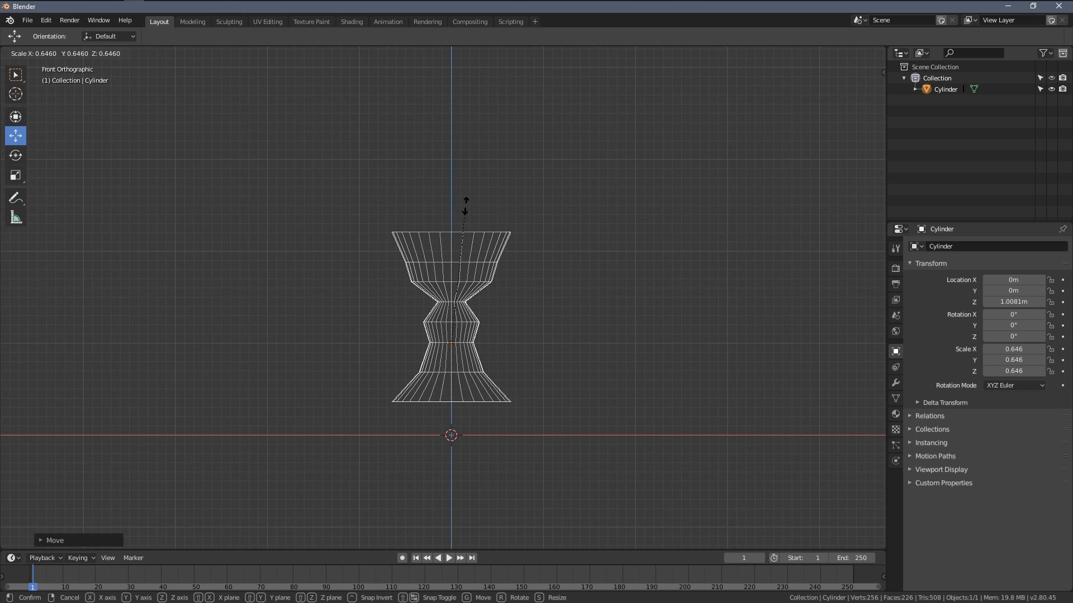
pyautogui.press('Escape')
pyautogui.moveTo(530, 234); pyautogui.dragTo(445, 324, button='middle')
pyautogui.scroll(3, 445, 324)
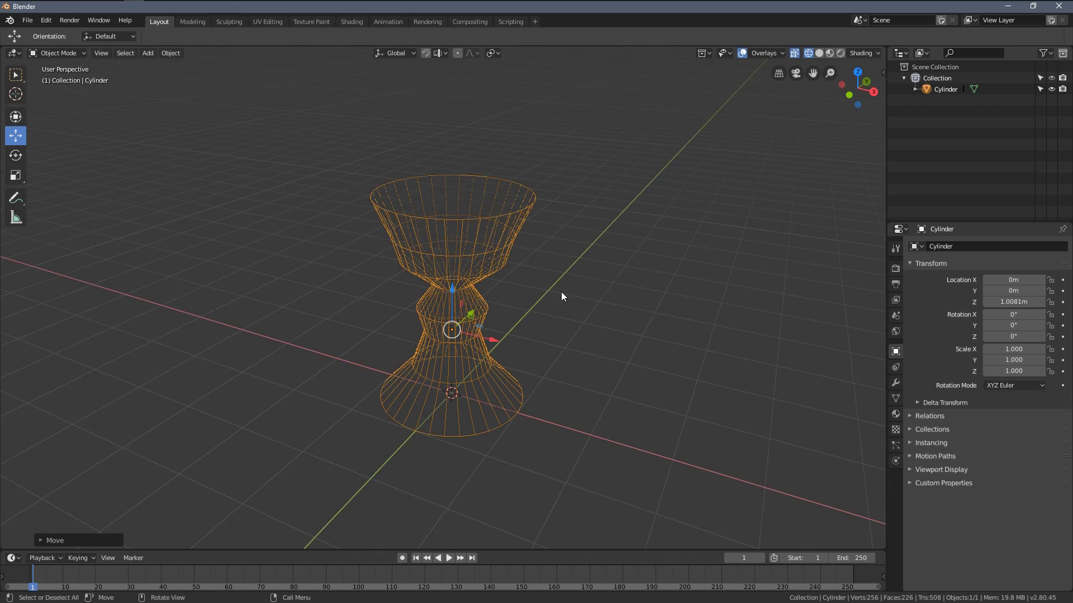
pyautogui.press('s')
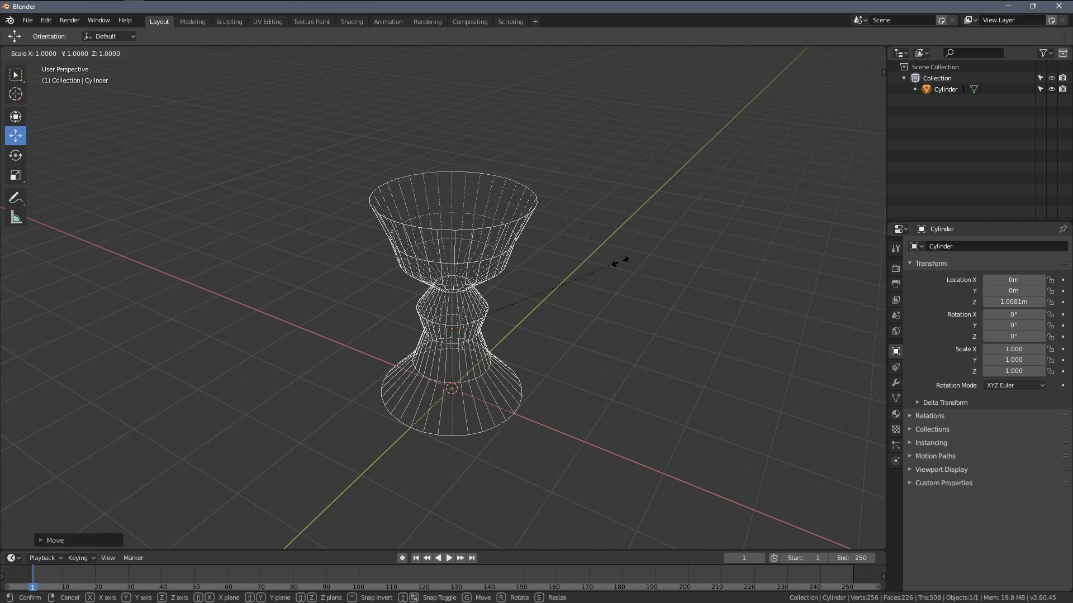
pyautogui.hotkey('shift', 'z')
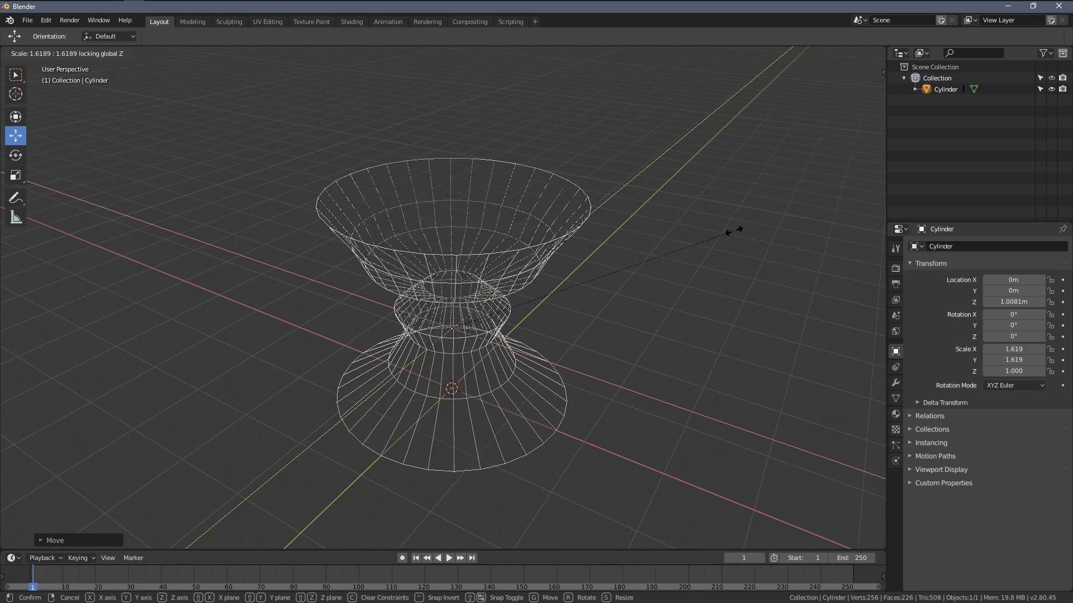
pyautogui.click(546, 302)
# - Restore solid shading and re-enter Edit Mode with nothing selected
pyautogui.moveTo(542, 300)
pyautogui.mouseDown(button='middle')
pyautogui.moveTo(586, 261)
pyautogui.moveTo(531, 311)
pyautogui.moveTo(534, 265)
pyautogui.moveTo(520, 277)
pyautogui.moveTo(496, 303)
pyautogui.moveTo(523, 295)
pyautogui.moveTo(570, 252)
pyautogui.moveTo(537, 329)
pyautogui.moveTo(519, 318)
pyautogui.mouseUp(button='middle')
pyautogui.press('z')
pyautogui.click(578, 280)
pyautogui.press('Tab')
pyautogui.scroll(-1, 465, 286)
pyautogui.hotkey('alt', 'a')
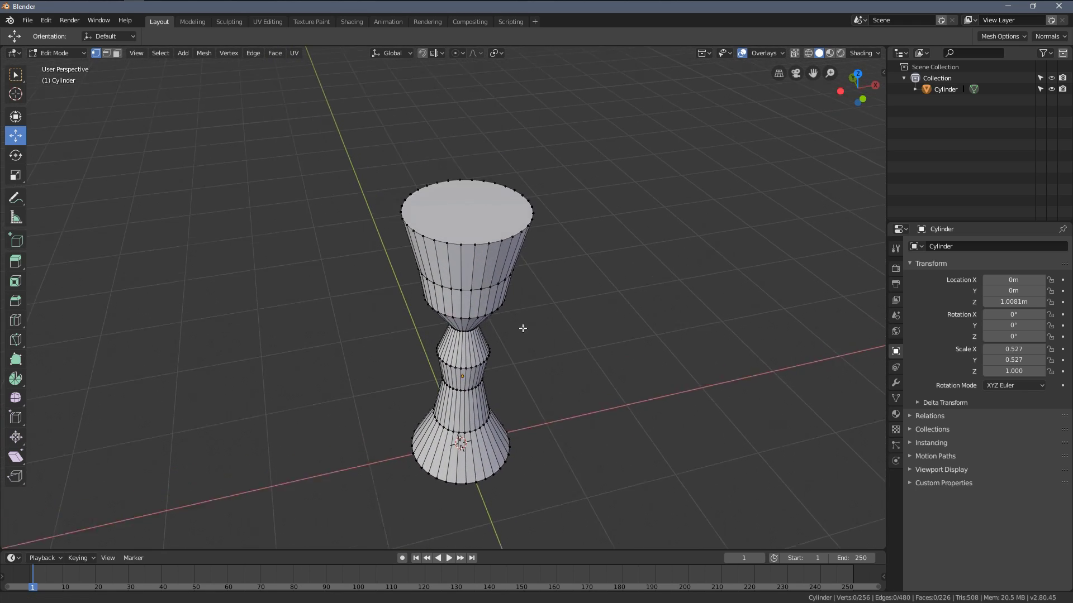
pyautogui.scroll(4, 520, 251)
pyautogui.scroll(-2, 507, 212)
# - Delete the cylinder's top face to open the cup
pyautogui.click(502, 198)
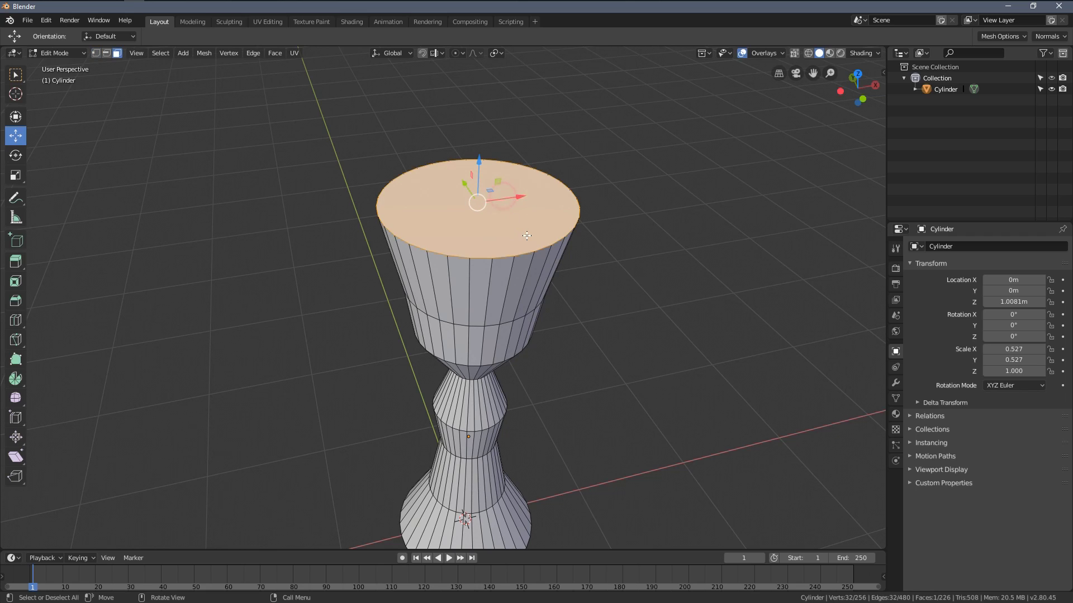
pyautogui.press('x')
pyautogui.click(514, 254)
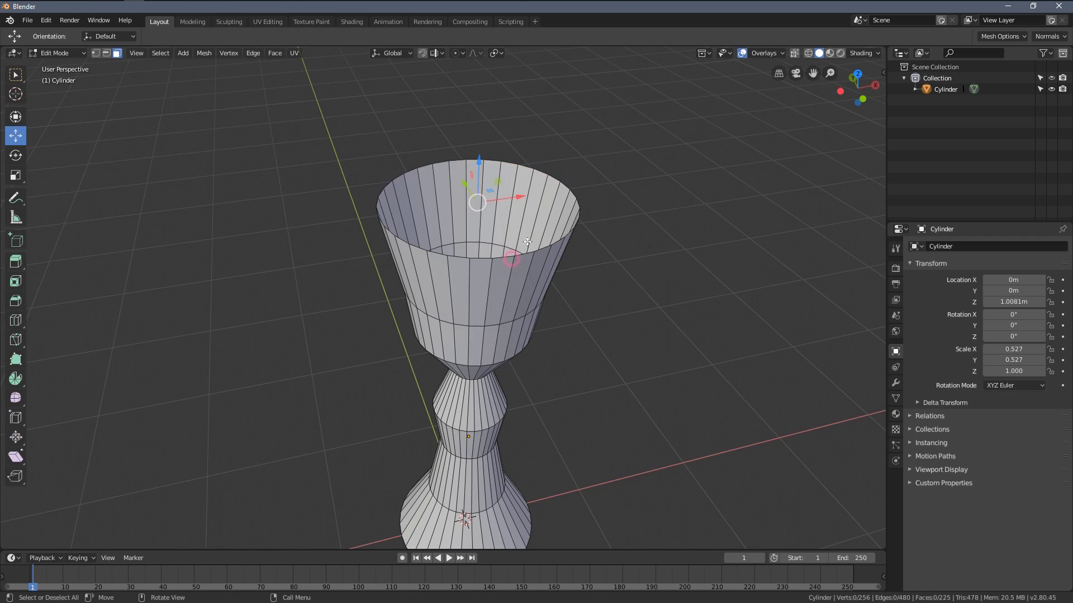
pyautogui.moveTo(514, 255); pyautogui.dragTo(510, 261, button='middle')
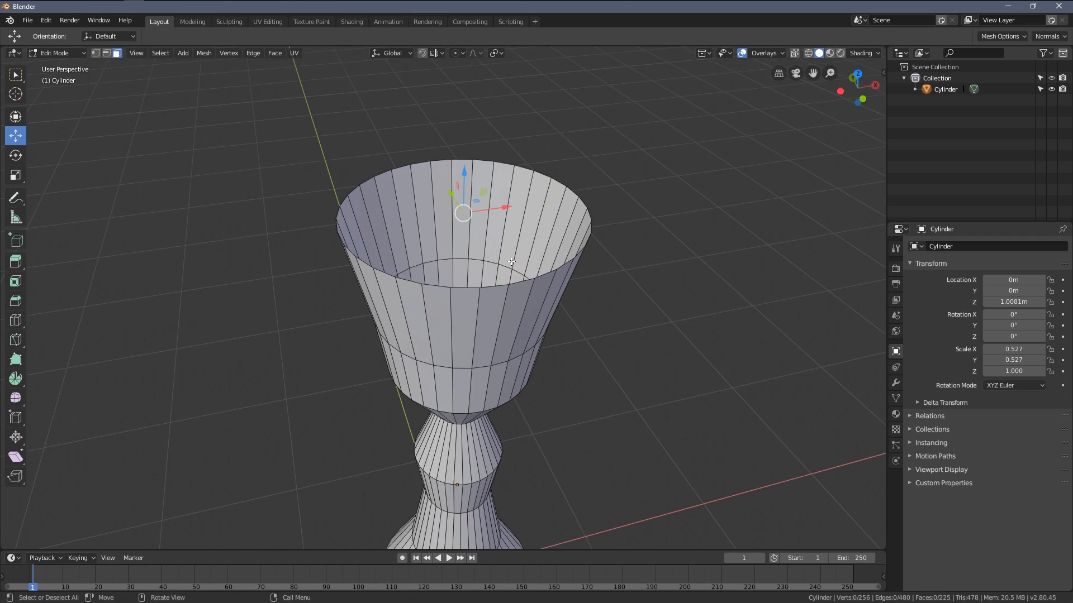
# - Extrude the top rim and scale it inward to form a lip
pyautogui.press('1')
pyautogui.keyDown('alt'); pyautogui.click(506, 162); pyautogui.keyUp('alt')
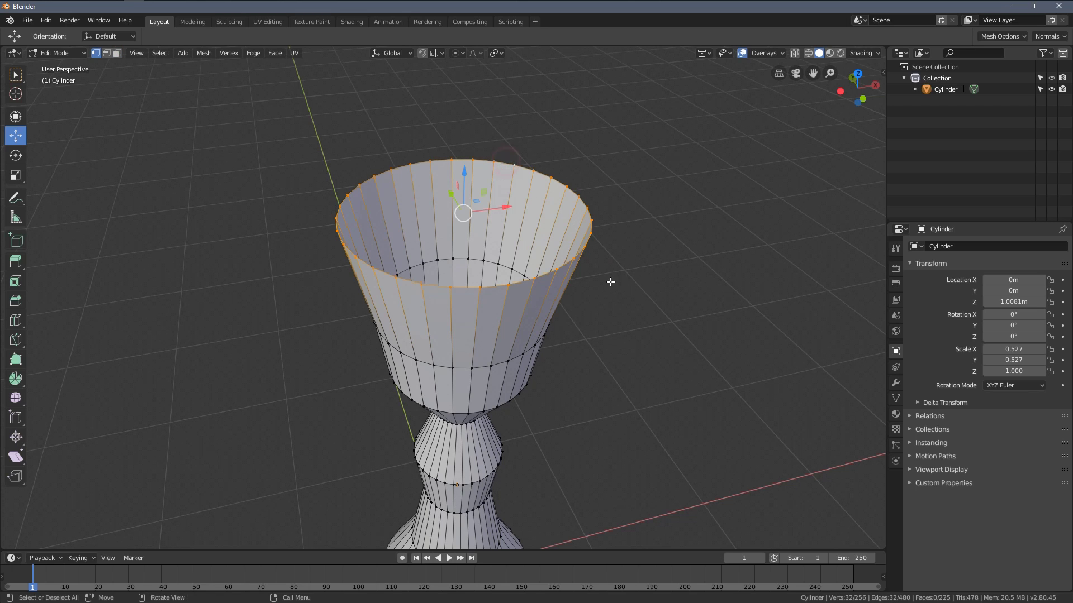
pyautogui.press('e')
pyautogui.press('s')
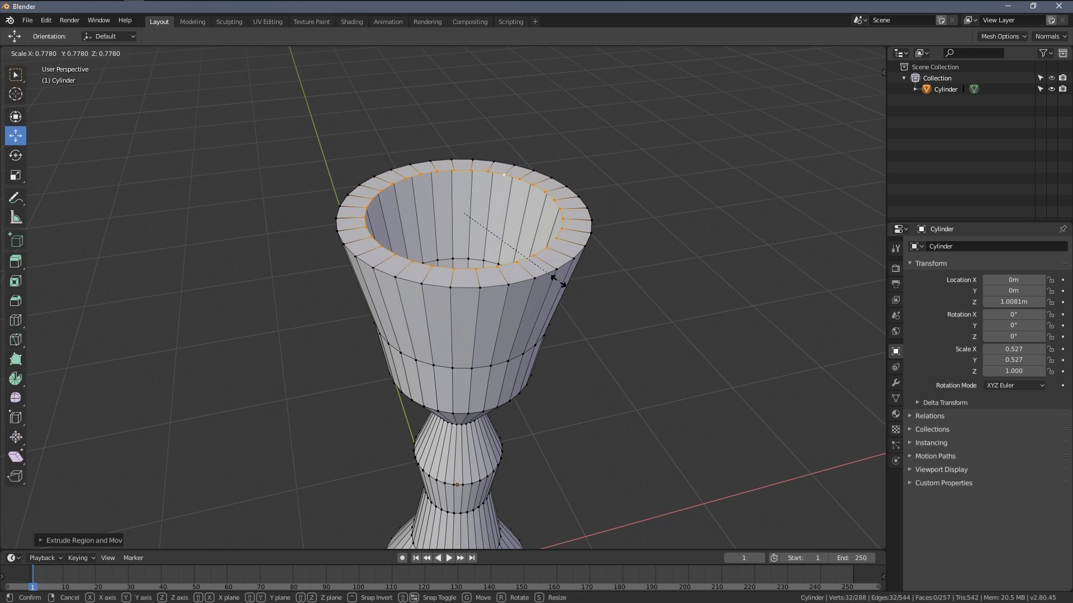
pyautogui.click(553, 277)
pyautogui.scroll(2, 519, 277)
# - Extrude the inner loop downward along Z and narrow it
pyautogui.press('e')
pyautogui.press('z')
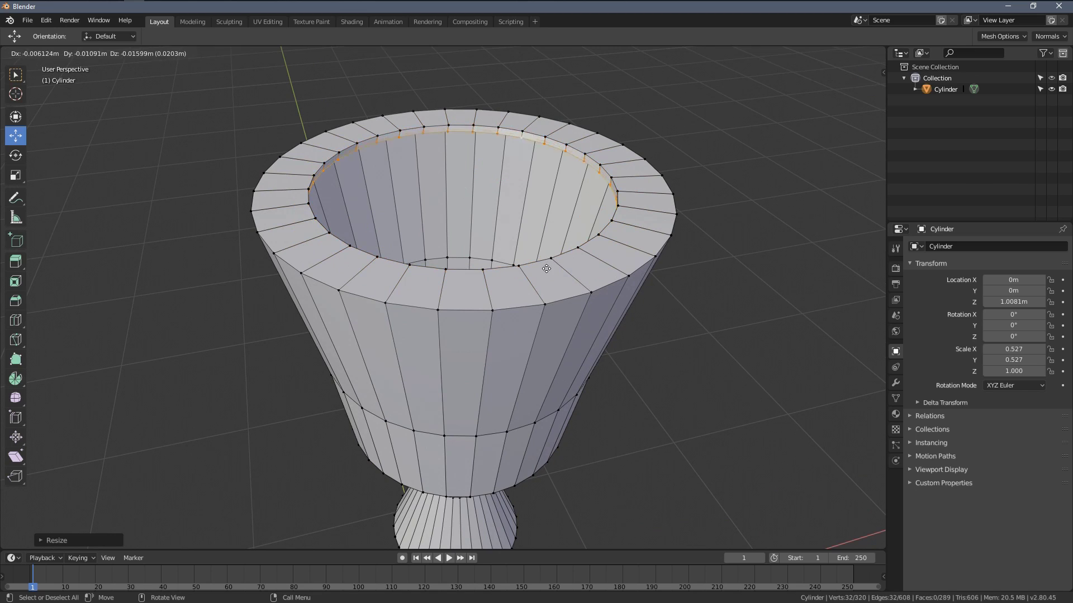
pyautogui.click(545, 335)
pyautogui.press('s')
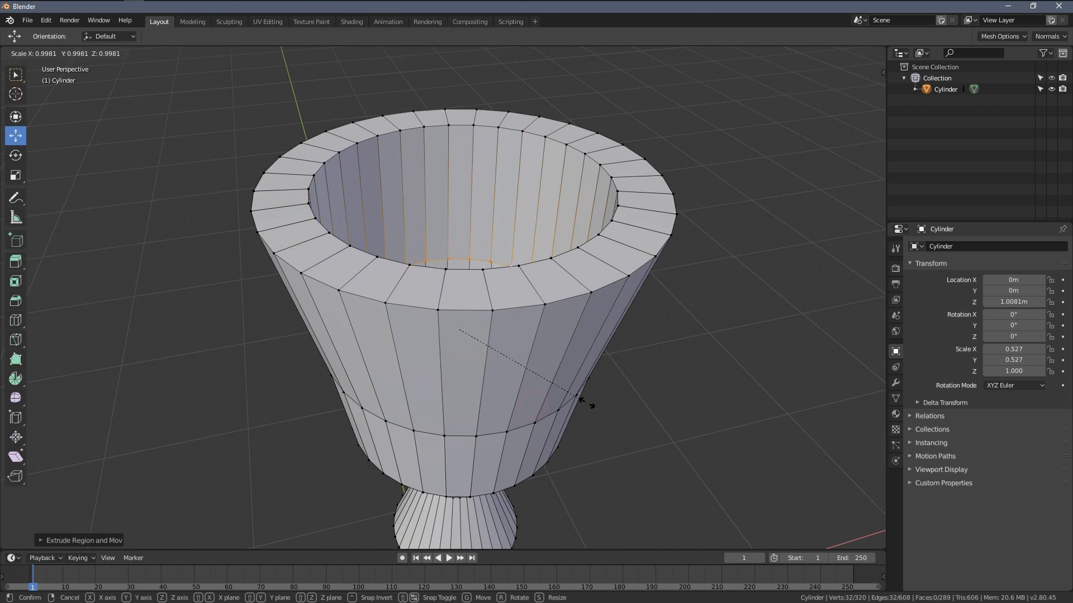
pyautogui.click(564, 383)
pyautogui.scroll(-2, 563, 383)
pyautogui.scroll(4, 503, 335)
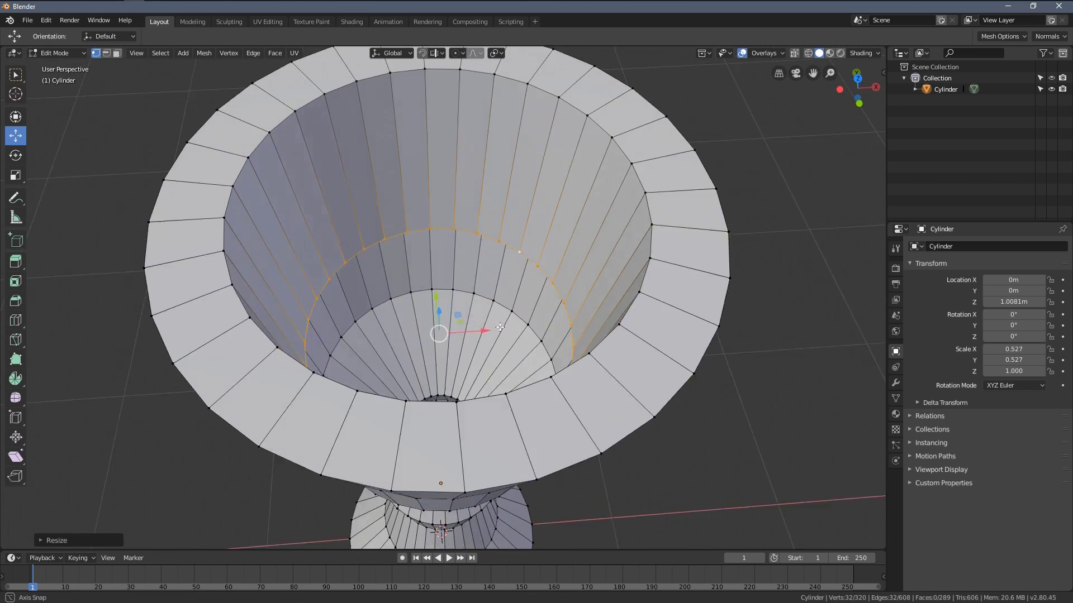
pyautogui.moveTo(519, 251)
pyautogui.mouseDown(button='middle')
pyautogui.moveTo(469, 338)
pyautogui.moveTo(490, 334)
pyautogui.mouseUp(button='middle')
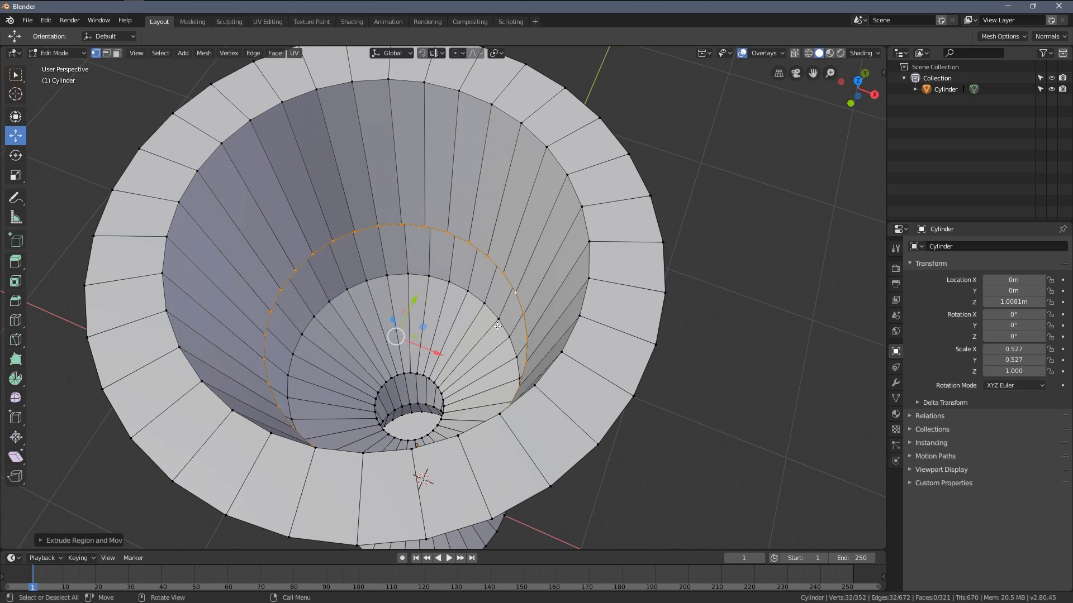
# - Extrude and shrink the inner bottom loop, merge it at center, and return to Object Mode
pyautogui.press('e')
pyautogui.press('s')
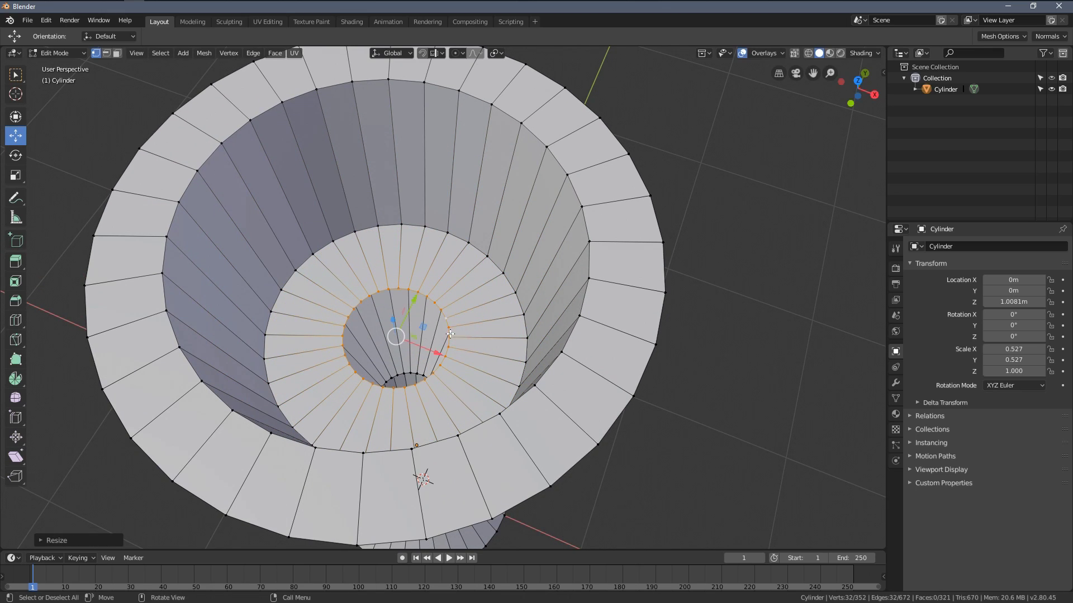
pyautogui.click(450, 333)
pyautogui.press('e')
pyautogui.hotkey('alt', 'm')
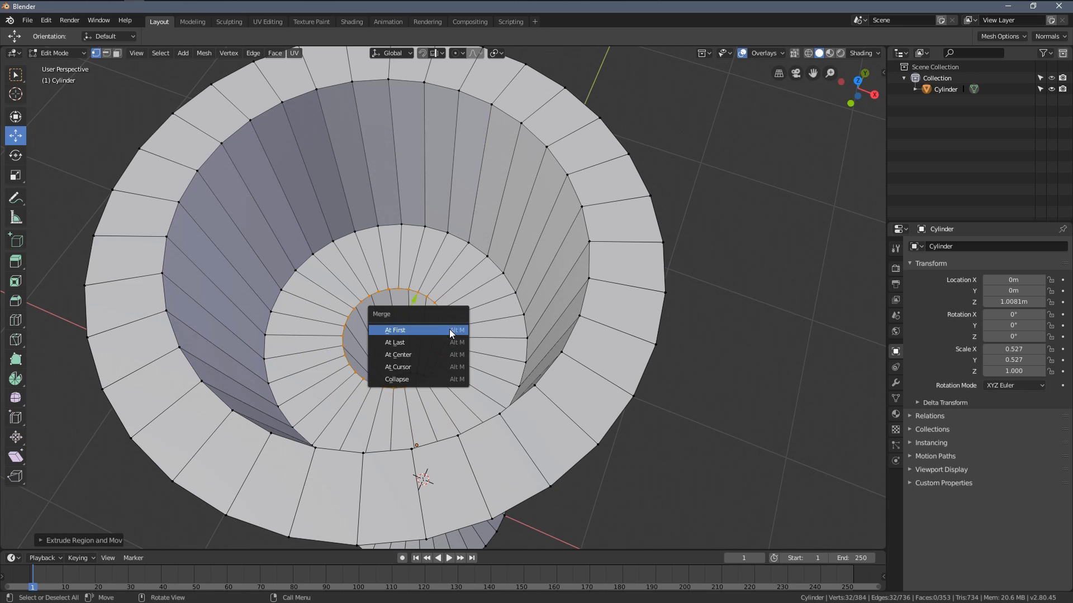
pyautogui.click(438, 352)
pyautogui.scroll(-3, 405, 323)
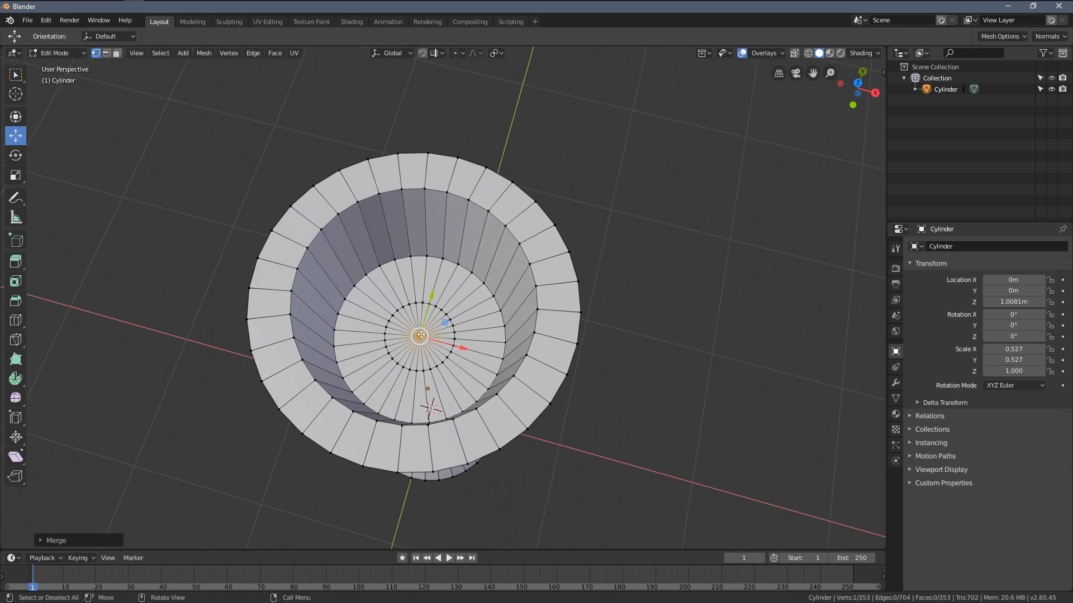
pyautogui.press('Tab')
pyautogui.moveTo(466, 353)
pyautogui.mouseDown(button='middle')
pyautogui.moveTo(429, 316)
pyautogui.moveTo(434, 330)
pyautogui.moveTo(515, 294)
pyautogui.moveTo(529, 330)
pyautogui.moveTo(505, 322)
pyautogui.moveTo(489, 332)
pyautogui.moveTo(450, 318)
pyautogui.mouseUp(button='middle')
# - Add a cube, move it beside the goblet, and frame it in front view
pyautogui.hotkey('shift', 'a')
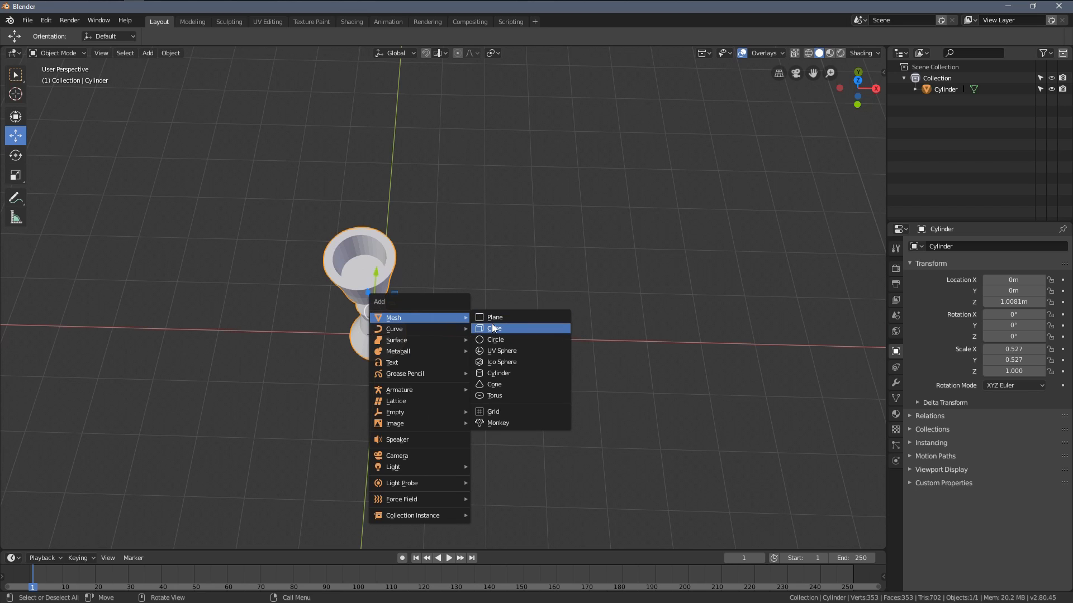
pyautogui.click(519, 333)
pyautogui.press('g')
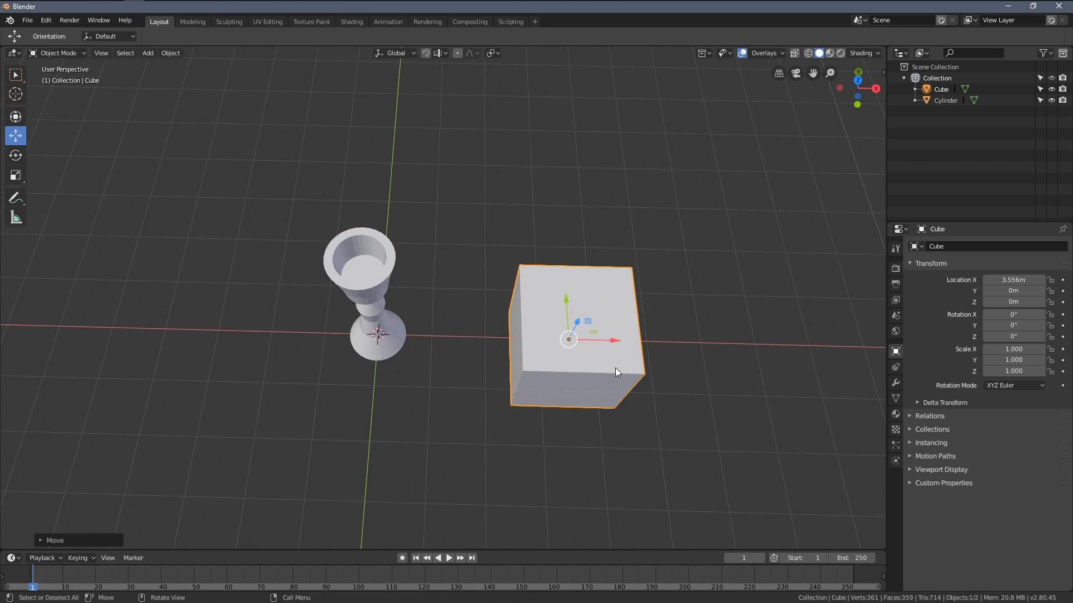
pyautogui.press('KP_1')
pyautogui.press('KP_Decimal')
pyautogui.scroll(-2, 611, 323)
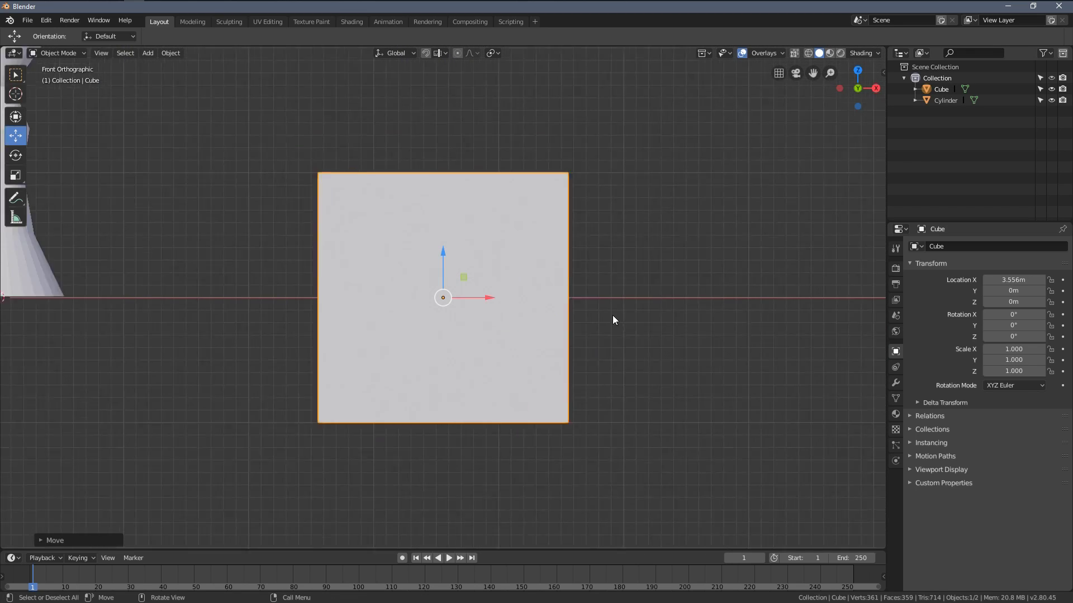
pyautogui.scroll(-2, 612, 319)
# - Flatten the cube along Z and raise it vertically
pyautogui.press('s')
pyautogui.press('z')
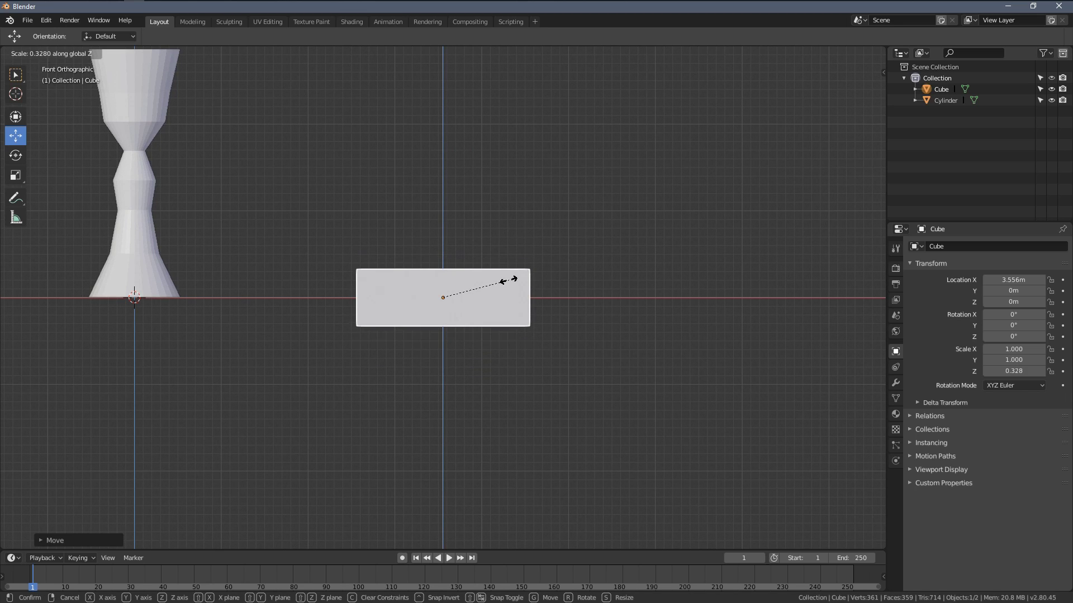
pyautogui.click(451, 264)
pyautogui.press('g')
pyautogui.press('z')
pyautogui.click(444, 252)
pyautogui.moveTo(470, 252)
pyautogui.mouseDown(button='middle')
pyautogui.moveTo(487, 211)
pyautogui.moveTo(457, 273)
pyautogui.moveTo(516, 278)
pyautogui.moveTo(443, 252)
pyautogui.mouseUp(button='middle')
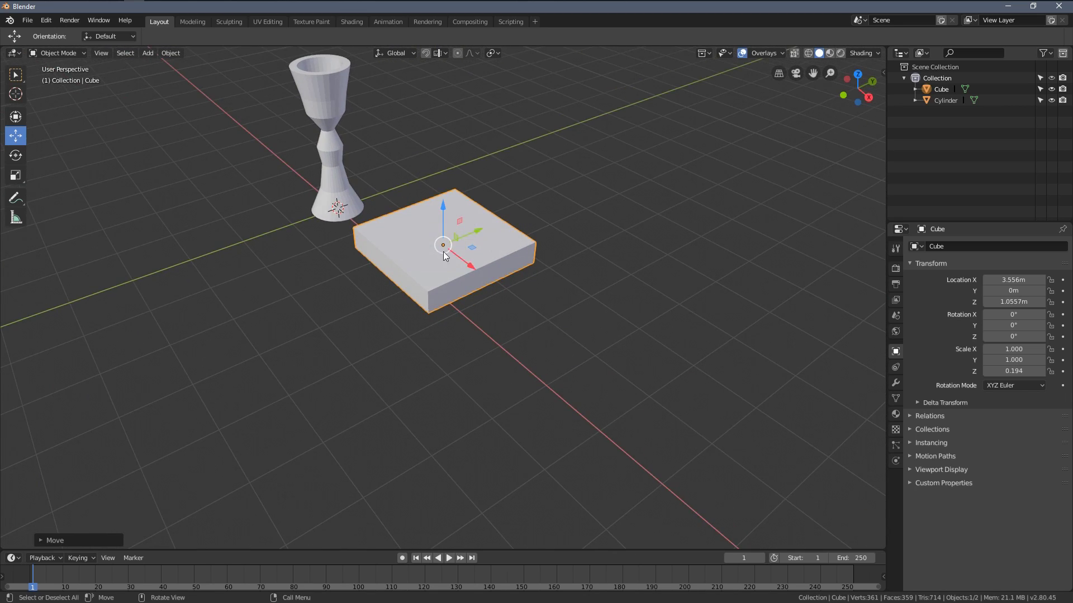
# - In Edit Mode, lengthen the slab by moving its front face along X
pyautogui.press('Tab')
pyautogui.click(497, 273)
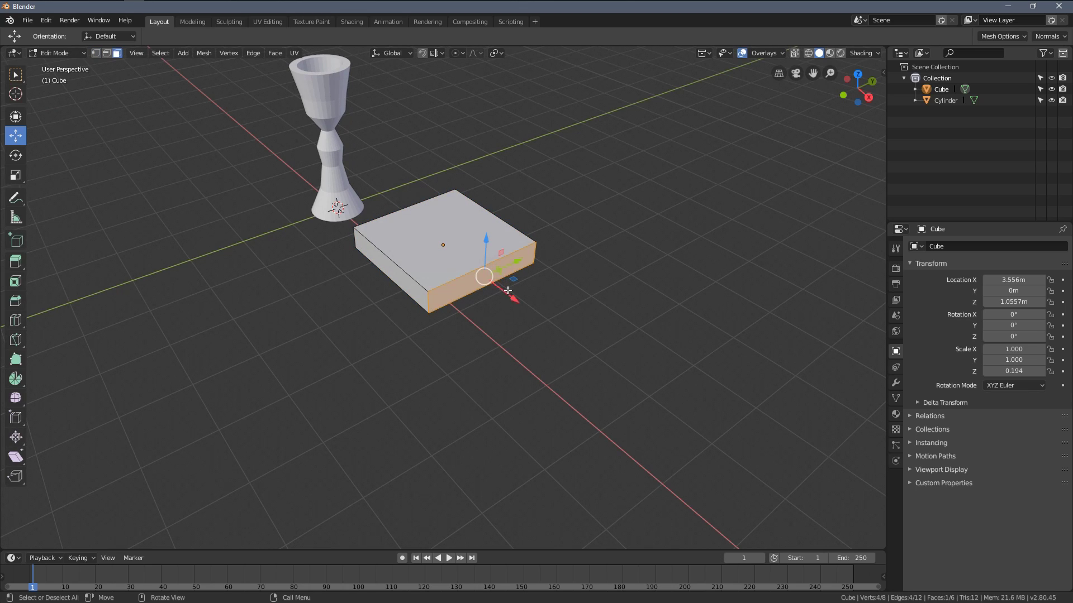
pyautogui.press('g')
pyautogui.press('x')
pyautogui.click(515, 350)
# - Widen the slab by moving its side face along Y, then deselect all
pyautogui.click(482, 351)
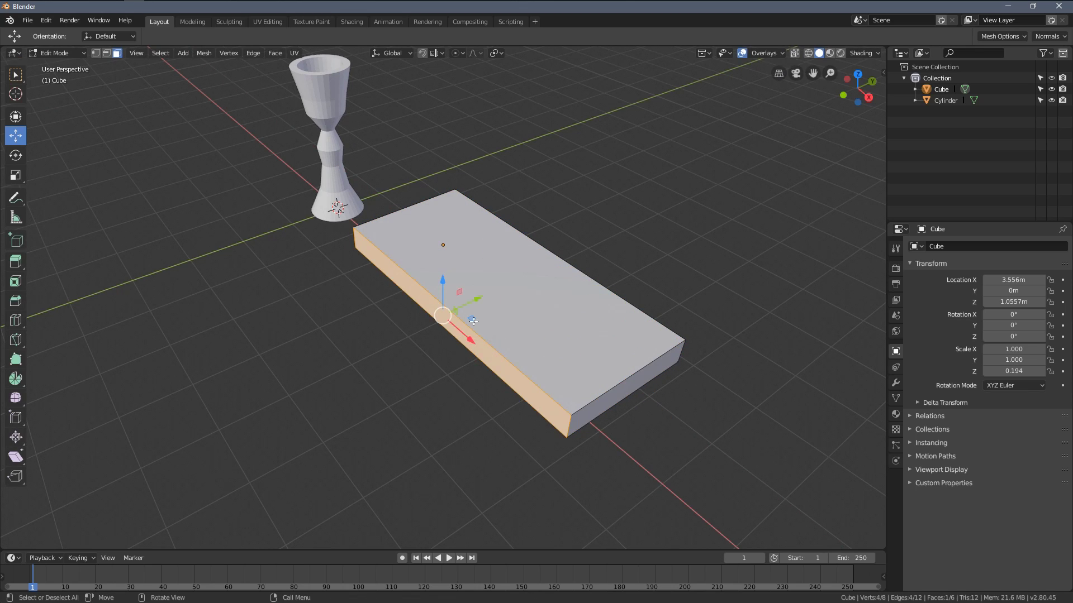
pyautogui.press('g')
pyautogui.press('y')
pyautogui.click(289, 353)
pyautogui.scroll(-3, 289, 353)
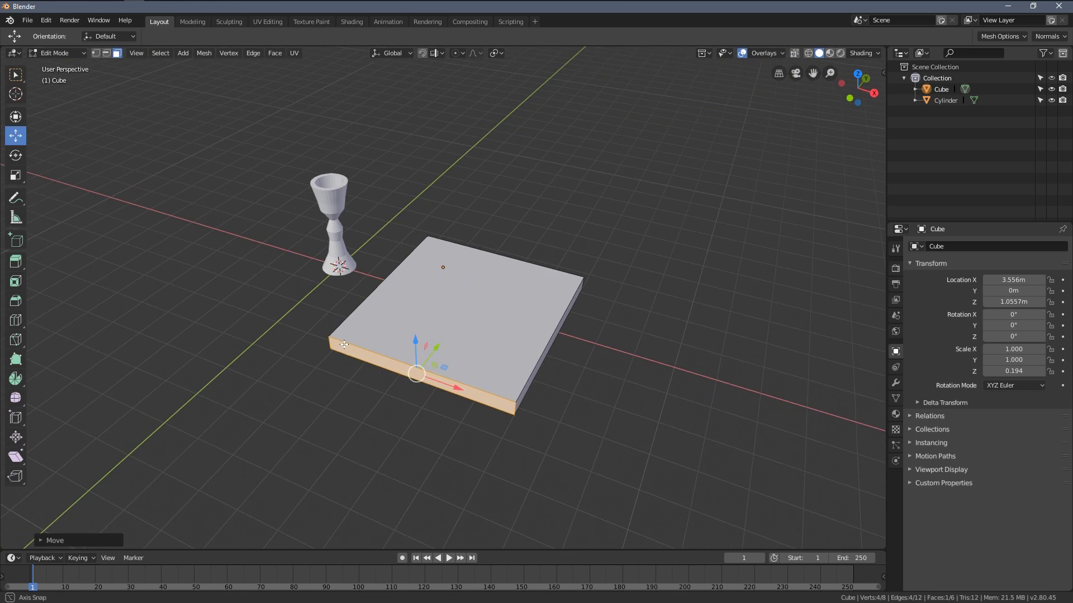
pyautogui.press('a')
pyautogui.hotkey('alt', 'a')
pyautogui.moveTo(378, 336); pyautogui.dragTo(447, 373, button='middle')
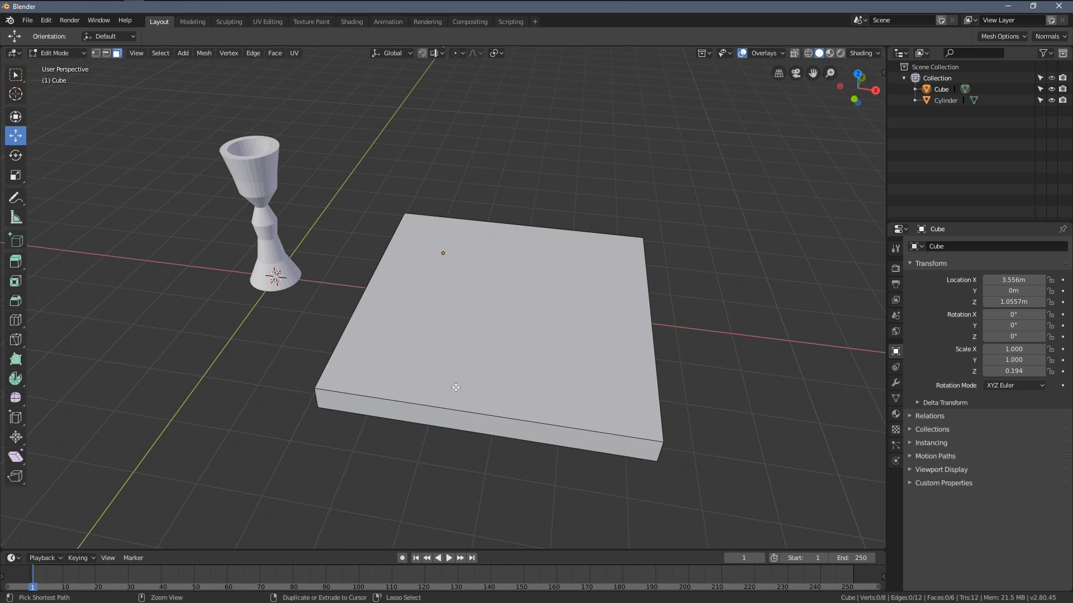
# - Add two single loop cuts across the slab, one near its edge
pyautogui.hotkey('ctrl', 'r')
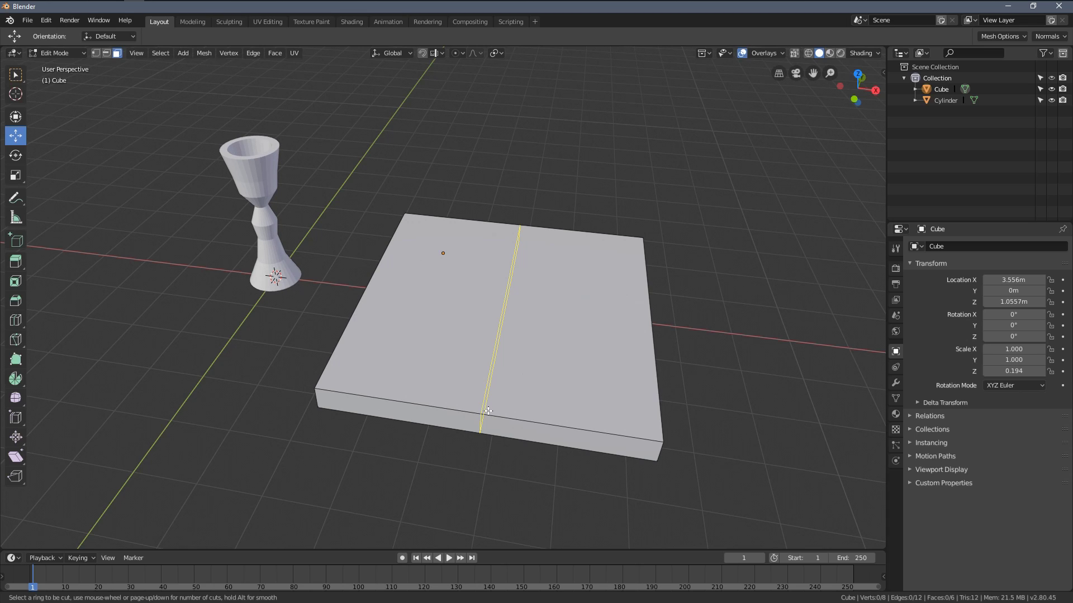
pyautogui.click(486, 411)
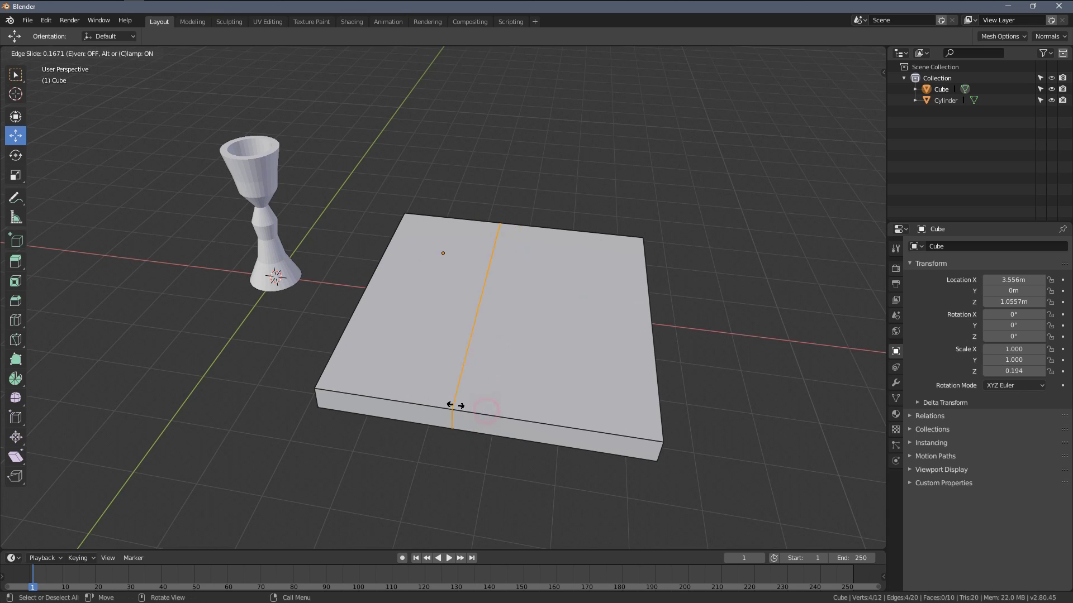
pyautogui.click(352, 394)
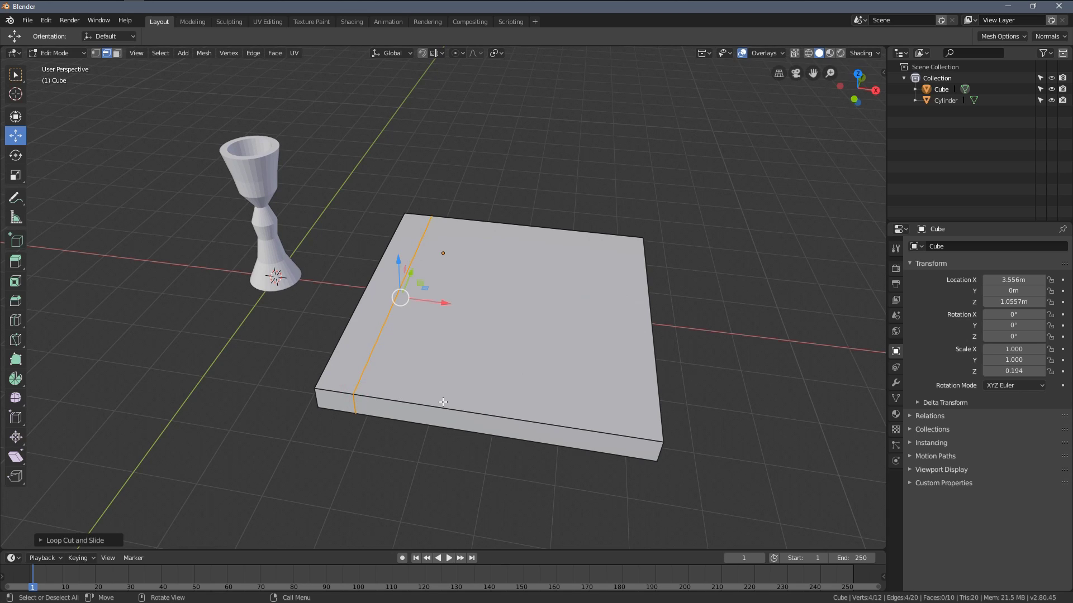
pyautogui.hotkey('ctrl', 'r')
pyautogui.click(514, 419)
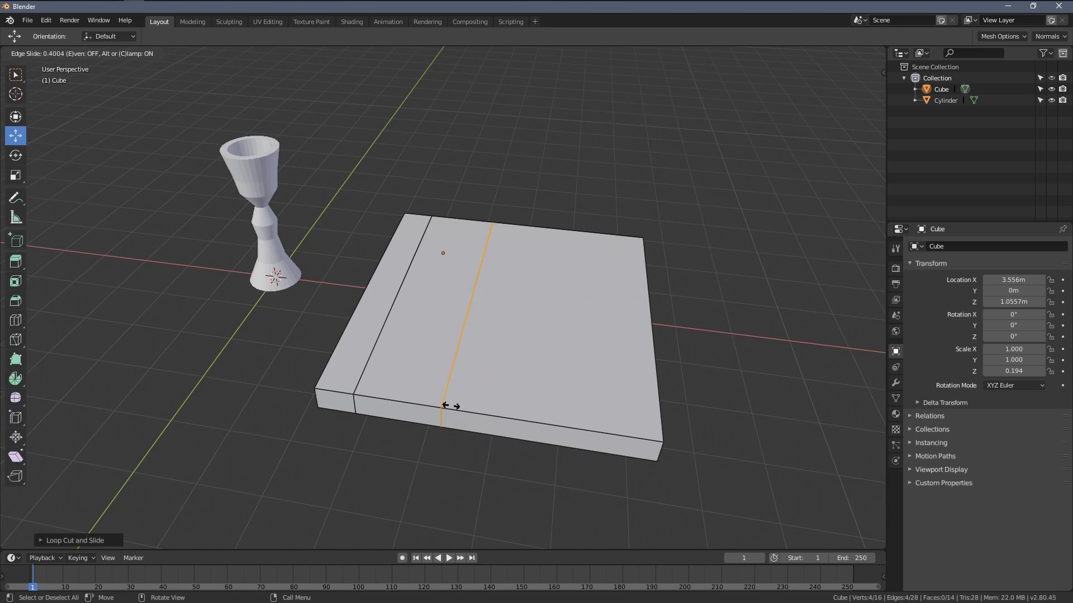
pyautogui.click(450, 406)
pyautogui.moveTo(460, 405); pyautogui.dragTo(426, 405, button='middle')
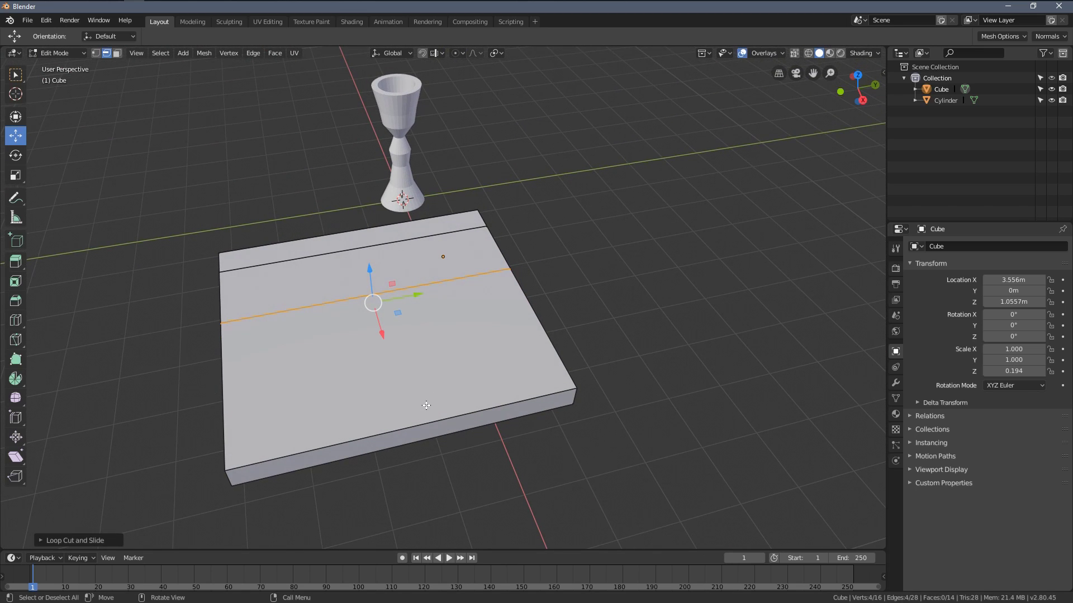
# - Add a pair of parallel loop cuts, then bring up the shading choices for wireframe
pyautogui.hotkey('ctrl', 'r')
pyautogui.scroll(1, 419, 421)
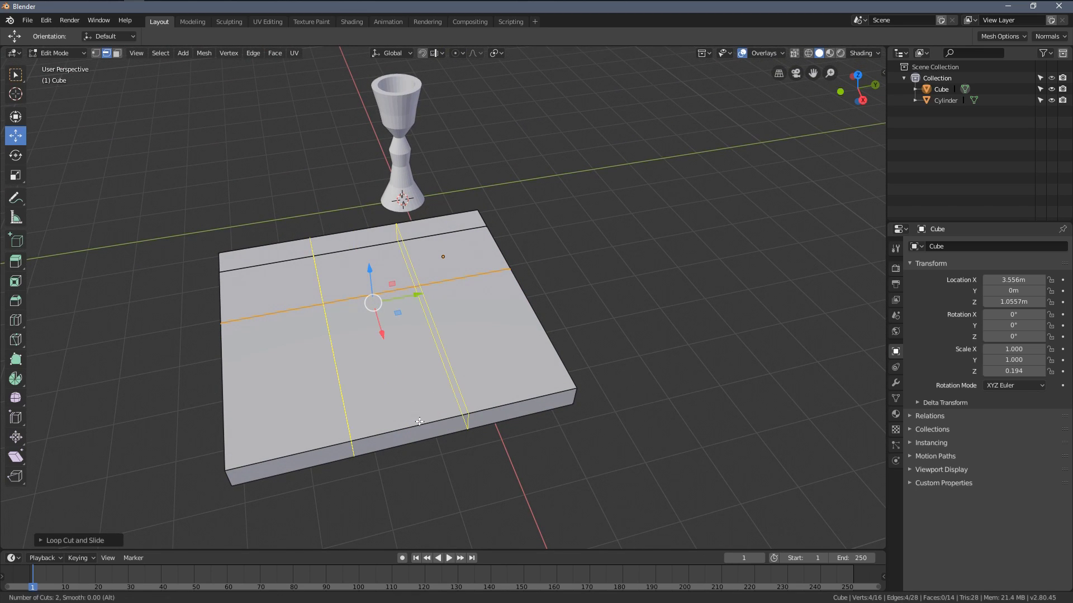
pyautogui.click(412, 420)
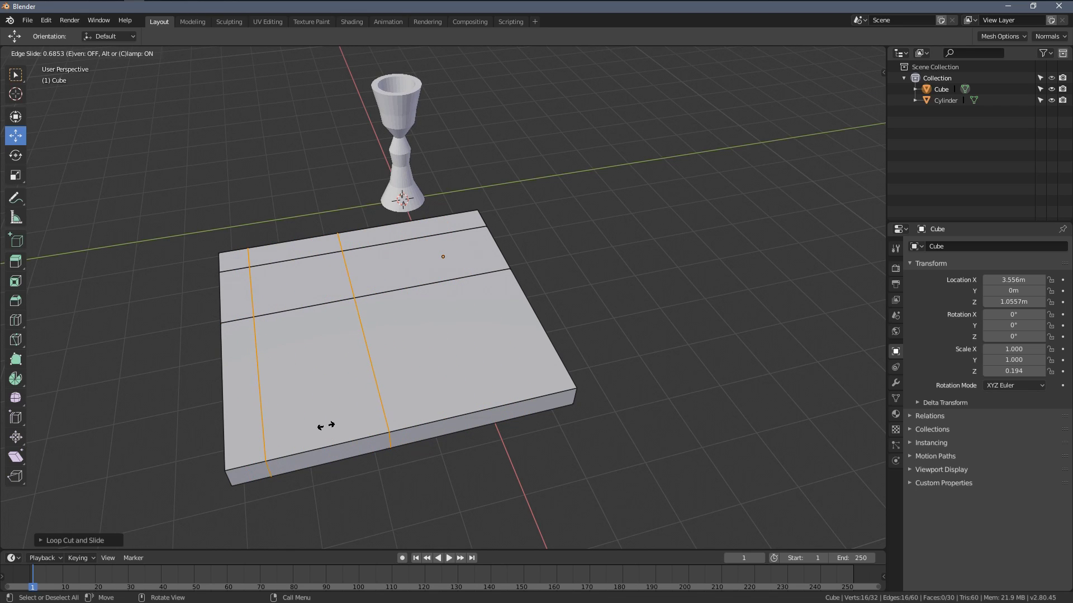
pyautogui.click(324, 426)
pyautogui.moveTo(492, 361); pyautogui.dragTo(330, 316, button='middle')
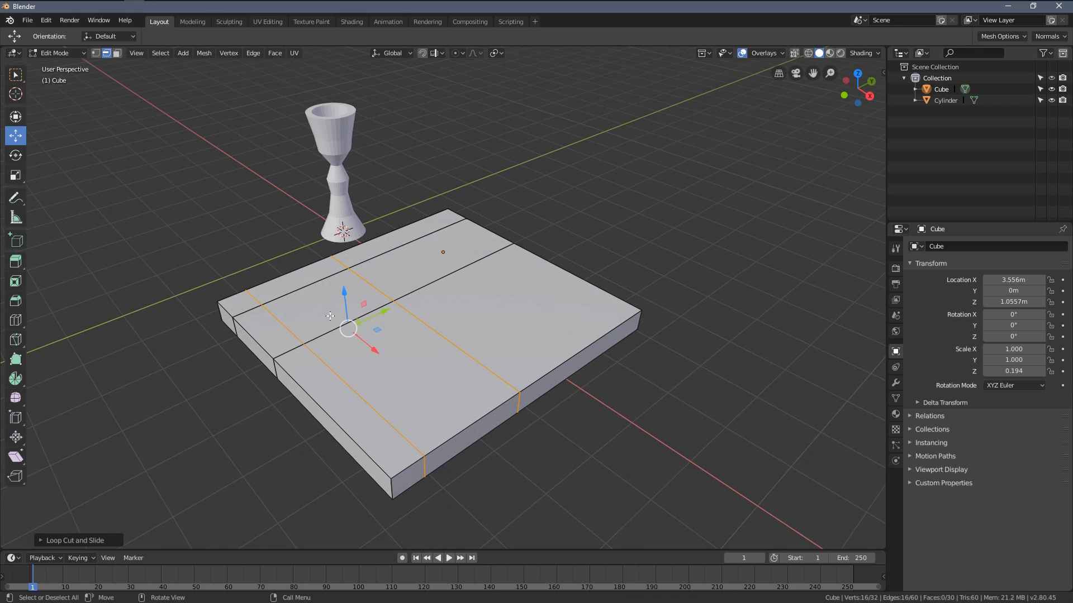
pyautogui.press('z')
# - Pull the edge loops closer along Y, then shift the right loop into position
pyautogui.click(271, 391)
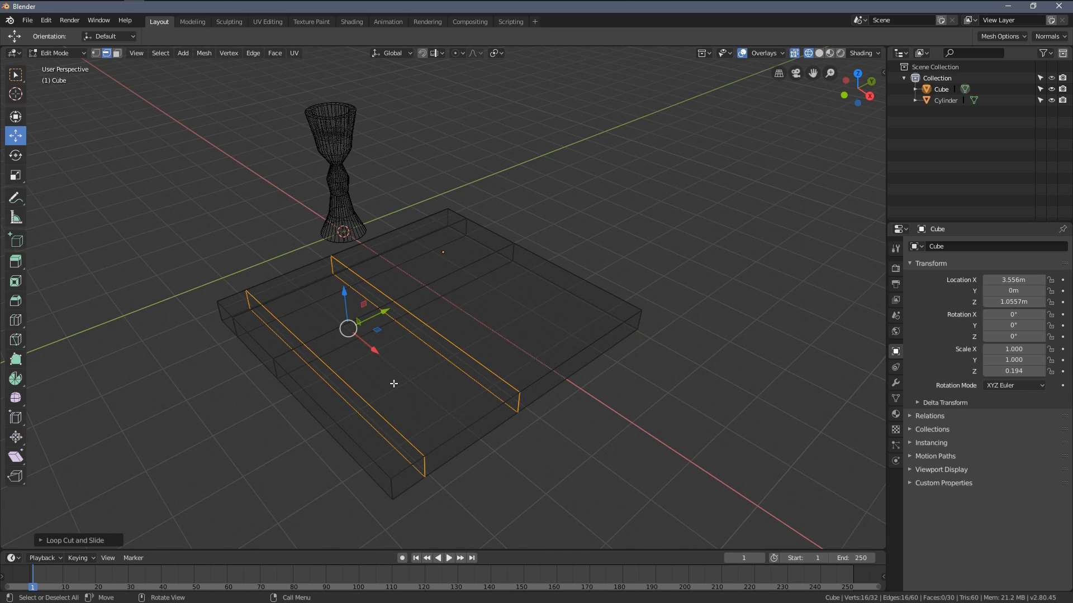
pyautogui.moveTo(395, 384); pyautogui.dragTo(431, 367, button='middle')
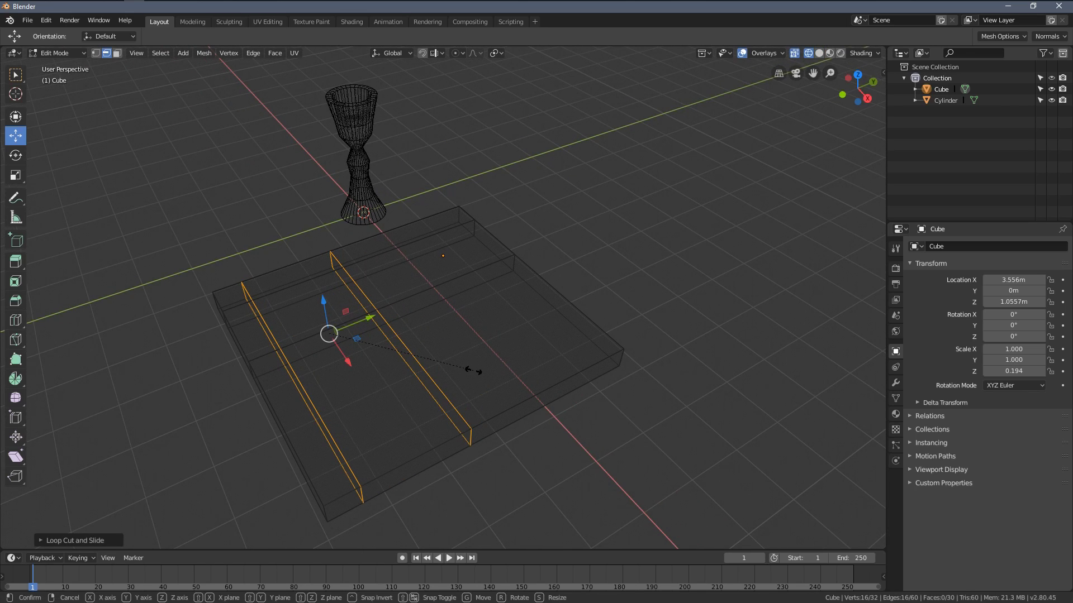
pyautogui.press('s')
pyautogui.press('y')
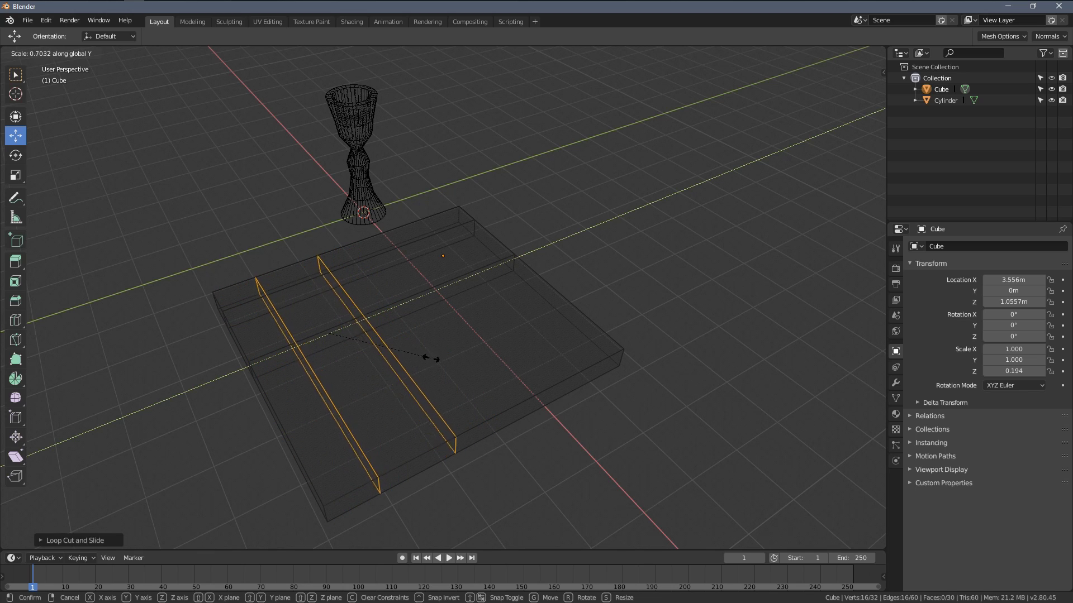
pyautogui.click(460, 370)
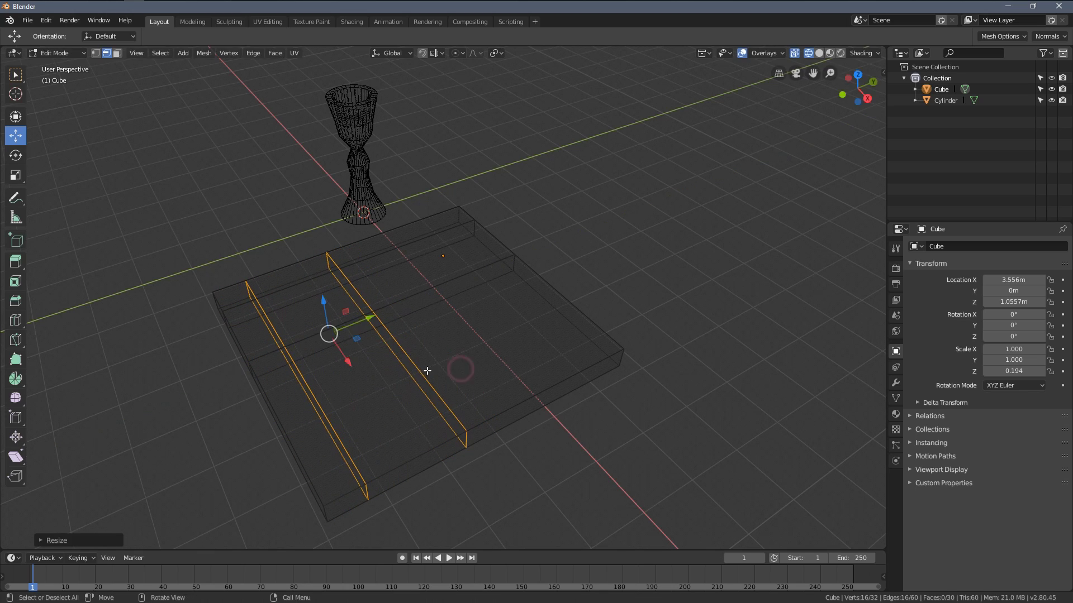
pyautogui.click(419, 369)
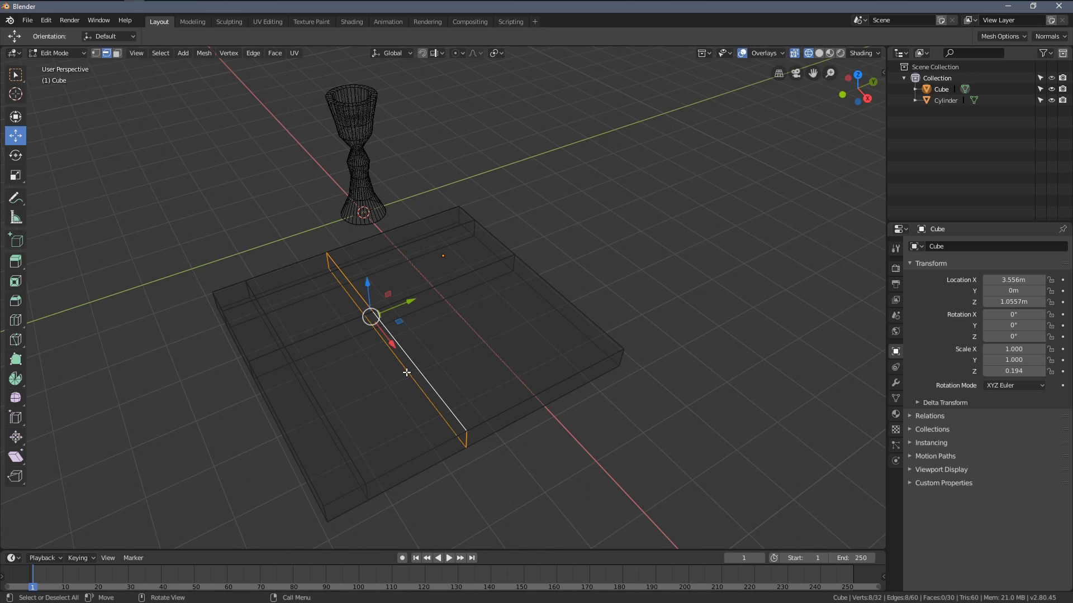
pyautogui.moveTo(438, 330); pyautogui.dragTo(394, 343, button='middle')
pyautogui.press('g')
pyautogui.click(385, 335)
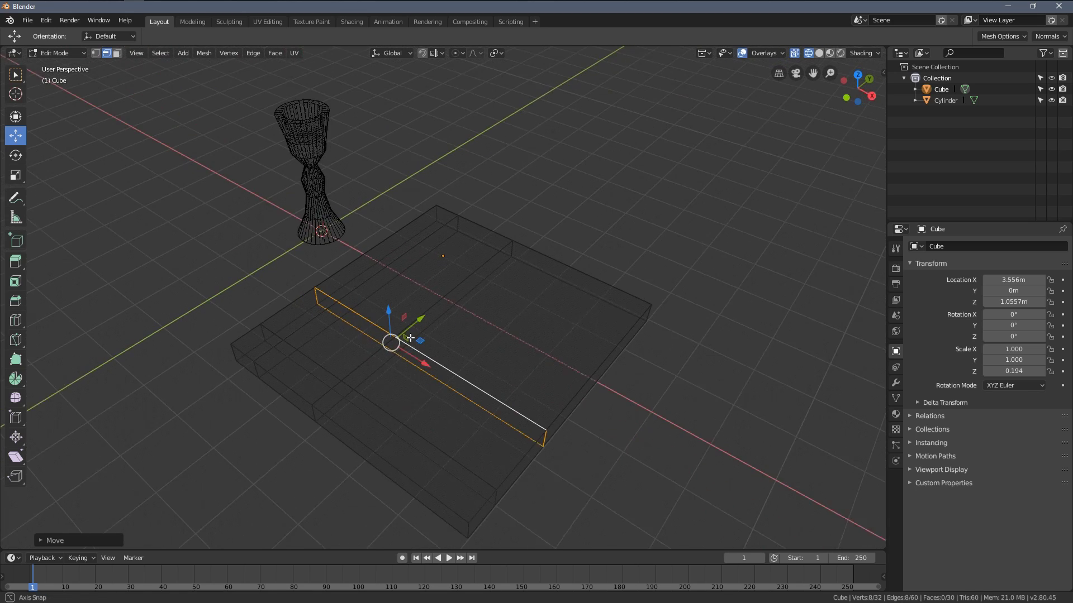
pyautogui.press('z')
pyautogui.click(430, 345)
pyautogui.scroll(4, 401, 356)
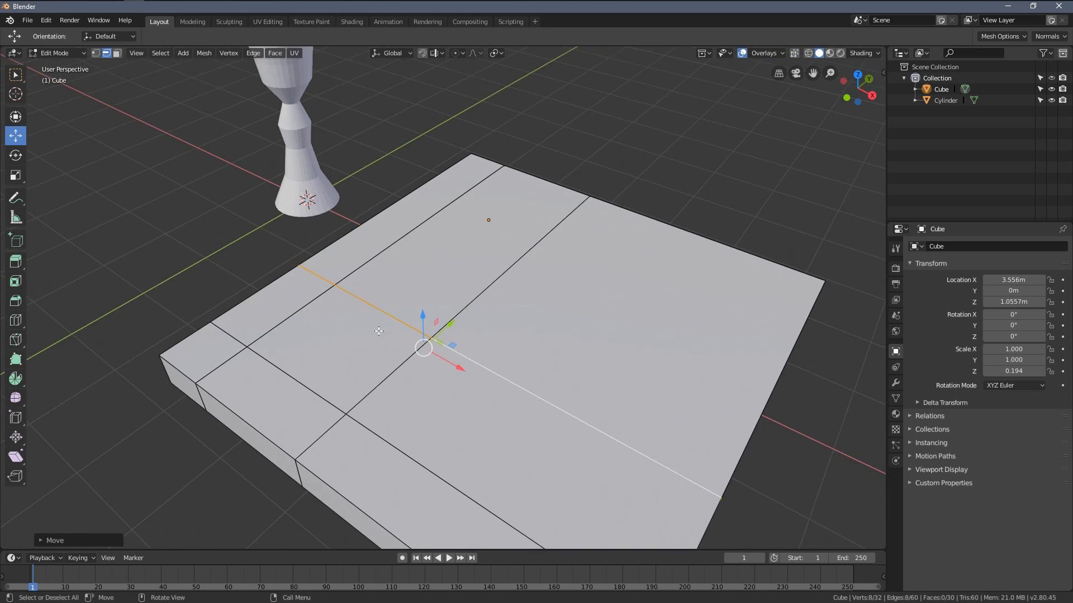
pyautogui.scroll(2, 400, 356)
# - Delete the square's top and bottom faces to open a hole through the slab
pyautogui.click(325, 345)
pyautogui.moveTo(325, 345)
pyautogui.mouseDown(button='middle')
pyautogui.moveTo(340, 156)
pyautogui.moveTo(378, 235)
pyautogui.moveTo(394, 243)
pyautogui.moveTo(417, 228)
pyautogui.mouseUp(button='middle')
pyautogui.click(340, 141)
pyautogui.press('x')
pyautogui.press('Escape')
pyautogui.click(444, 260)
pyautogui.press('x')
pyautogui.click(433, 227)
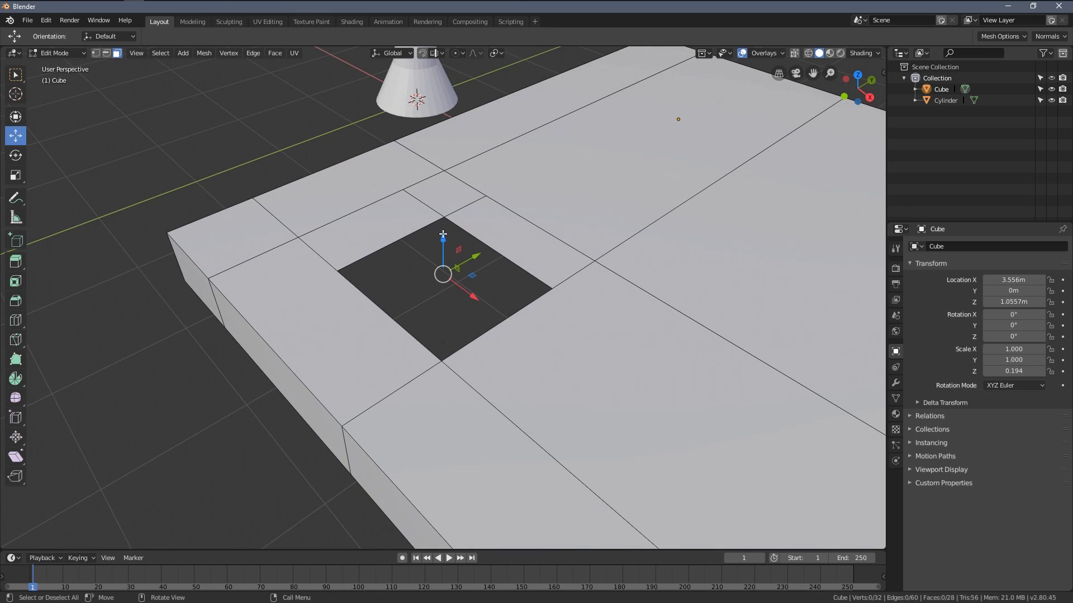
# - Fill walls between opposite edges of the hole and inspect them
pyautogui.click(109, 54)
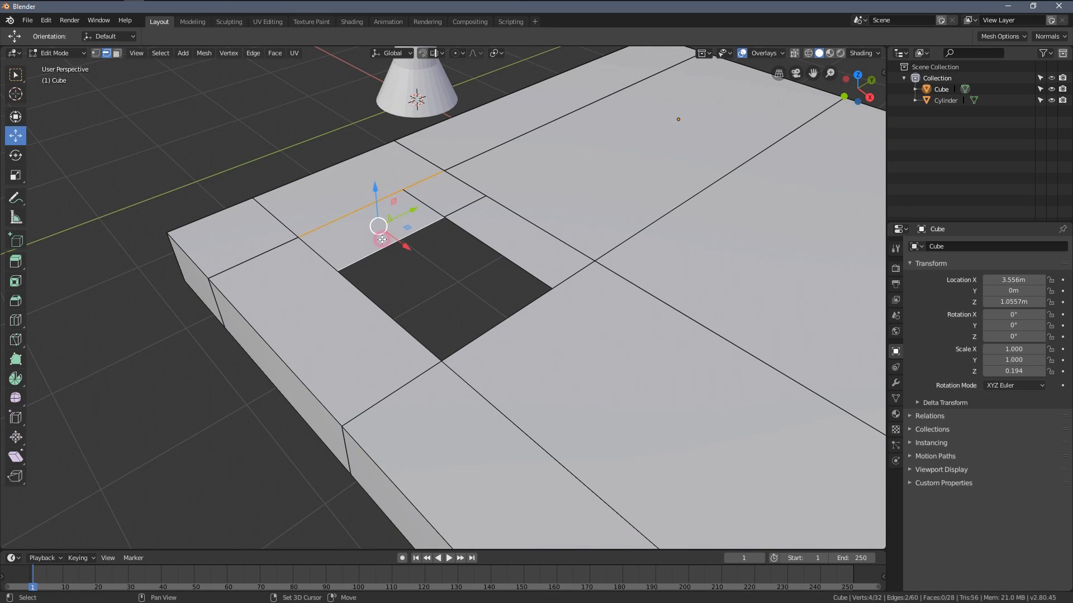
pyautogui.keyDown('shift'); pyautogui.click(383, 241); pyautogui.keyUp('shift')
pyautogui.press('f')
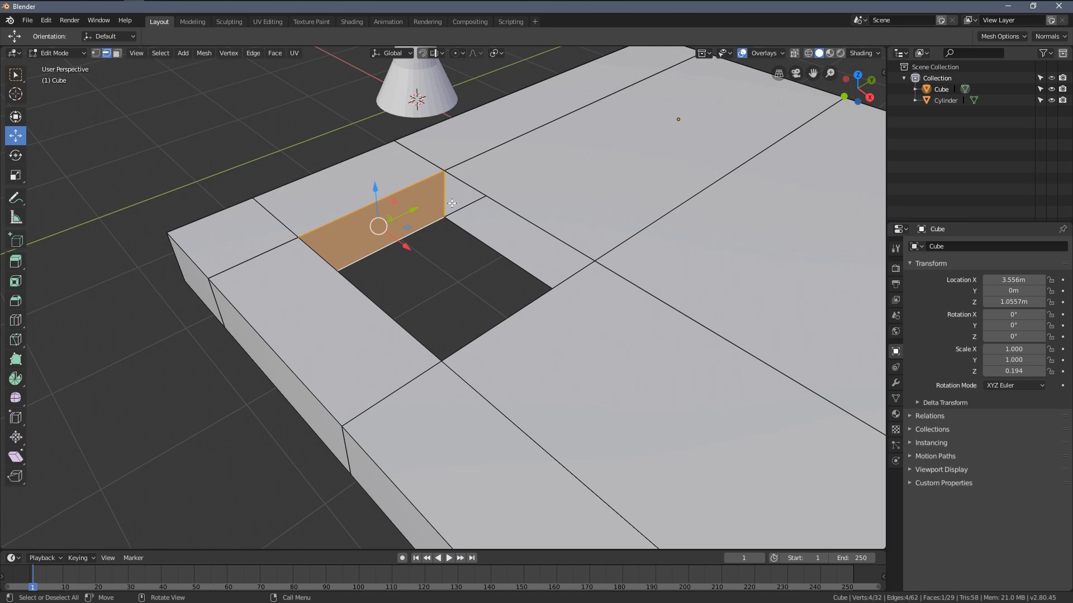
pyautogui.press('x')
pyautogui.moveTo(447, 185)
pyautogui.mouseDown(button='middle')
pyautogui.moveTo(427, 224)
pyautogui.moveTo(363, 207)
pyautogui.mouseUp(button='middle')
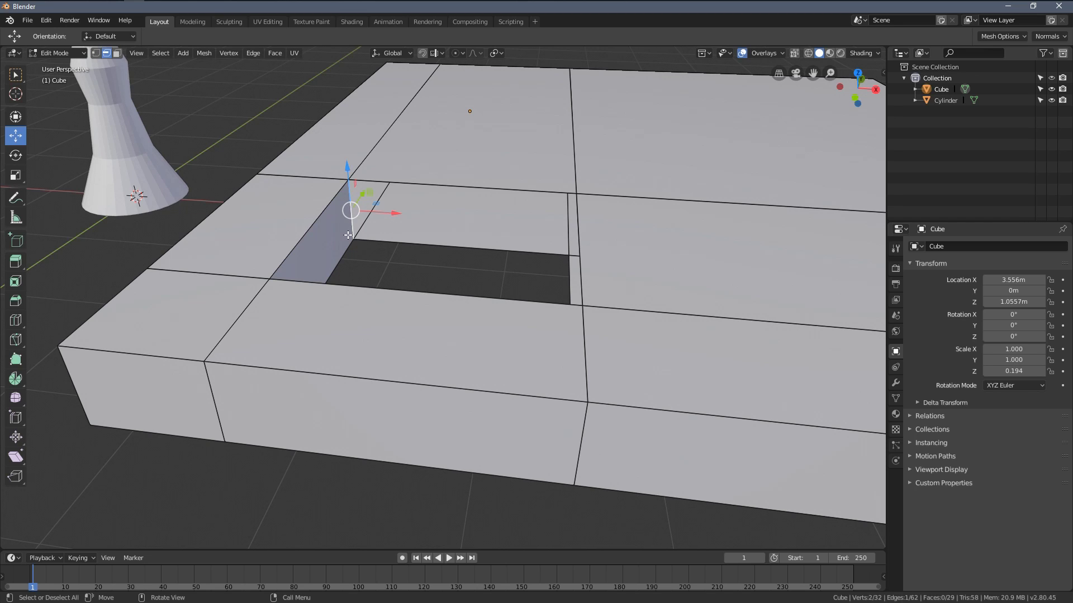
pyautogui.moveTo(348, 235)
pyautogui.mouseDown(button='middle')
pyautogui.moveTo(360, 218)
pyautogui.moveTo(407, 234)
pyautogui.moveTo(522, 236)
pyautogui.moveTo(503, 251)
pyautogui.moveTo(495, 298)
pyautogui.moveTo(464, 249)
pyautogui.mouseUp(button='middle')
pyautogui.scroll(-3, 495, 298)
# - Toggle edit mode, pan to the goblet, and return to wireframe with vertex selection
pyautogui.press('Tab')
pyautogui.press('Tab')
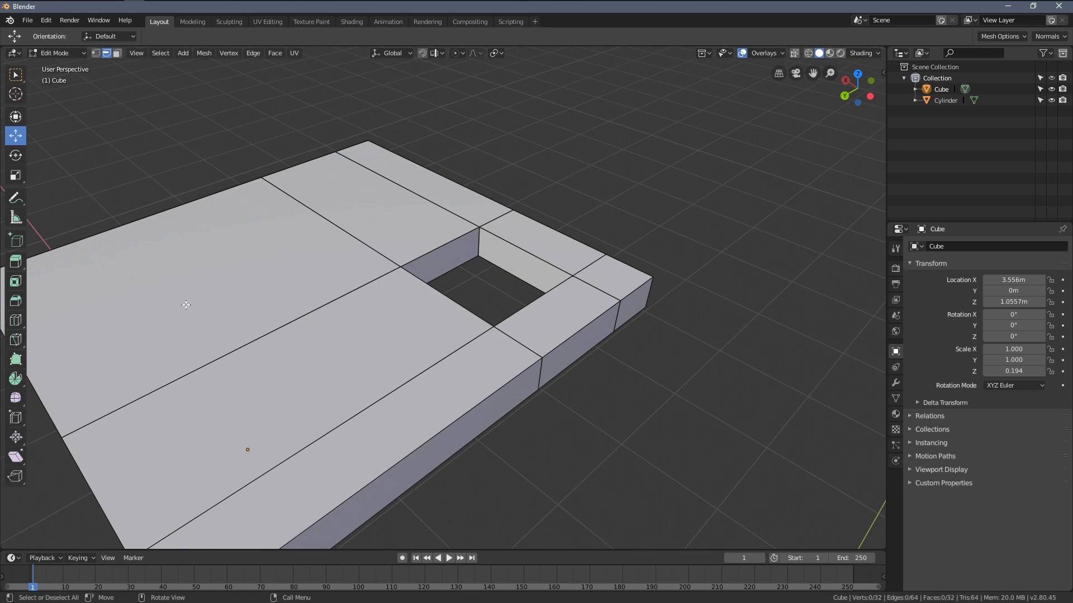
pyautogui.moveTo(186, 305)
pyautogui.keyDown('shift'); pyautogui.mouseDown(button='middle')
pyautogui.moveTo(372, 323)
pyautogui.moveTo(362, 321)
pyautogui.moveTo(449, 313)
pyautogui.moveTo(466, 282)
pyautogui.mouseUp(button='middle'); pyautogui.keyUp('shift')
pyautogui.scroll(-2, 336, 319)
pyautogui.press('z')
pyautogui.click(283, 321)
pyautogui.press('1')
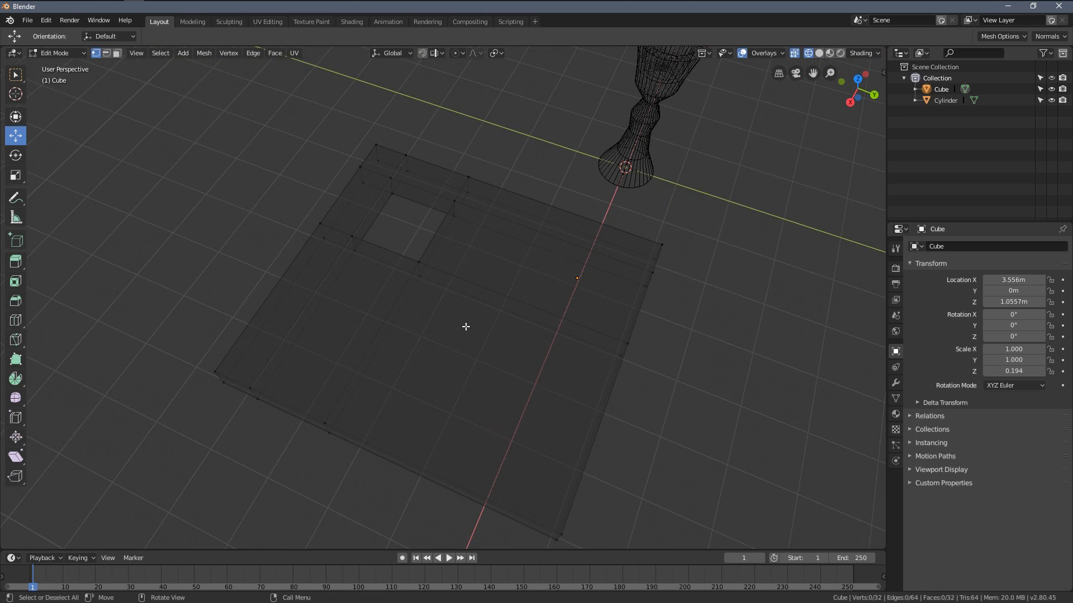
# - Add two loop cuts across the slab, sliding them toward the right
pyautogui.moveTo(466, 327); pyautogui.dragTo(486, 302, button='middle')
pyautogui.hotkey('ctrl', 'r')
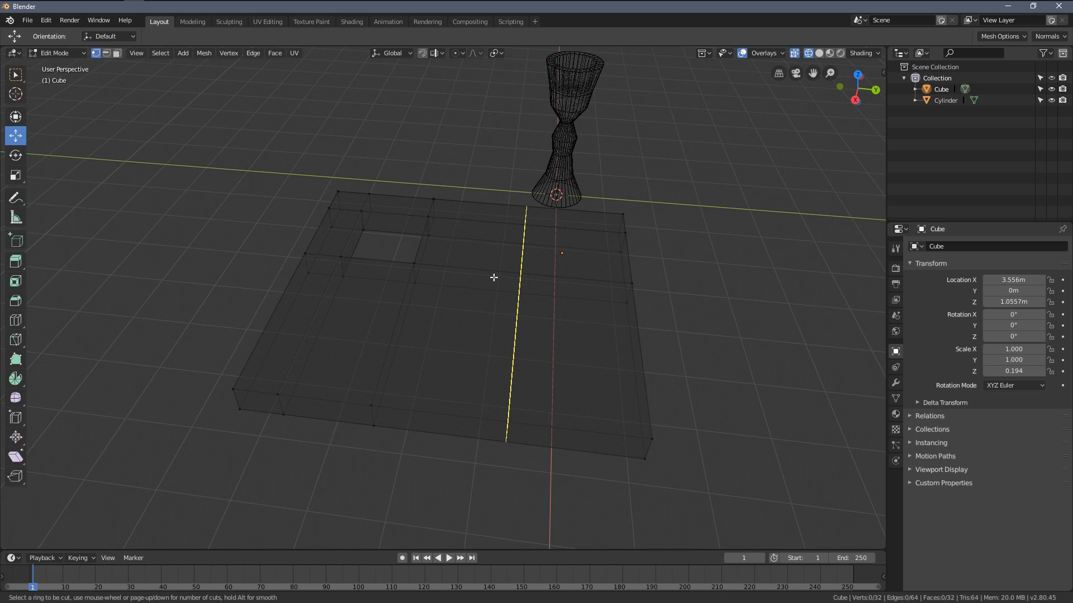
pyautogui.moveTo(497, 274); pyautogui.dragTo(572, 289)
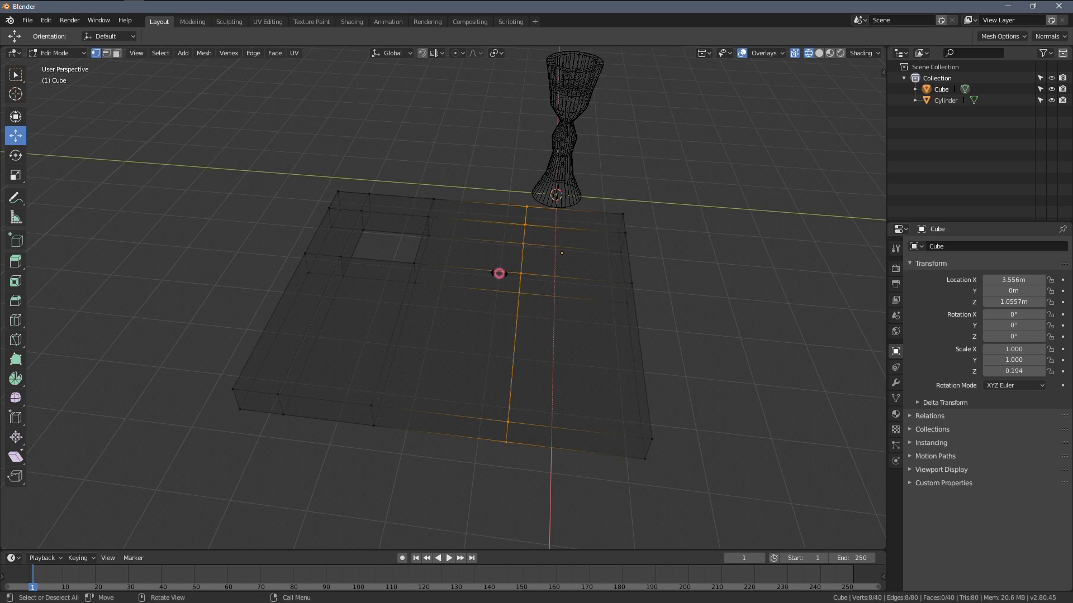
pyautogui.click(572, 288)
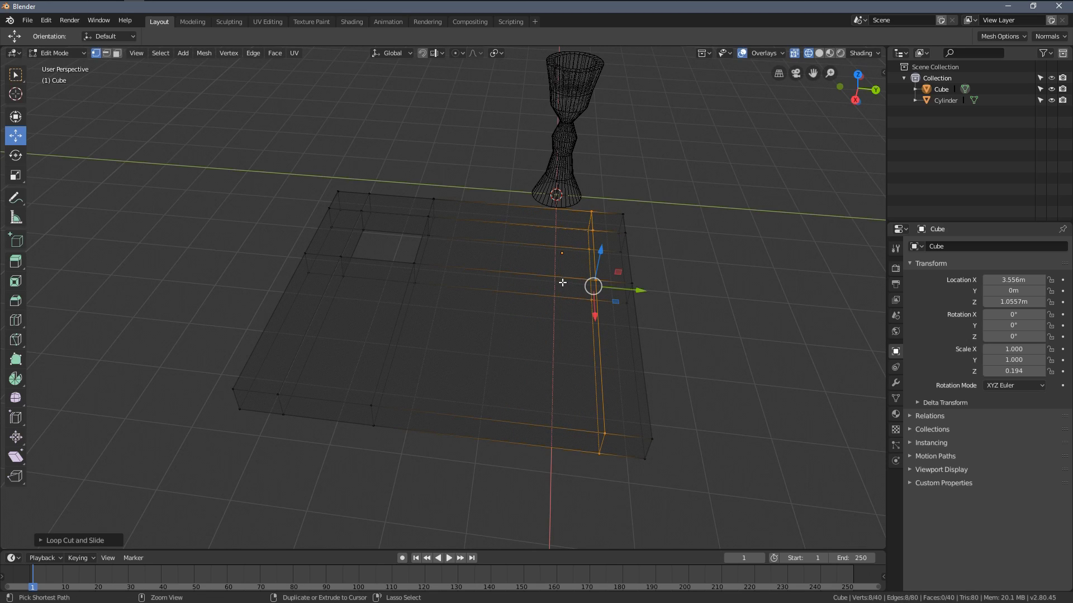
pyautogui.hotkey('ctrl', 'r')
pyautogui.moveTo(503, 276); pyautogui.dragTo(520, 281)
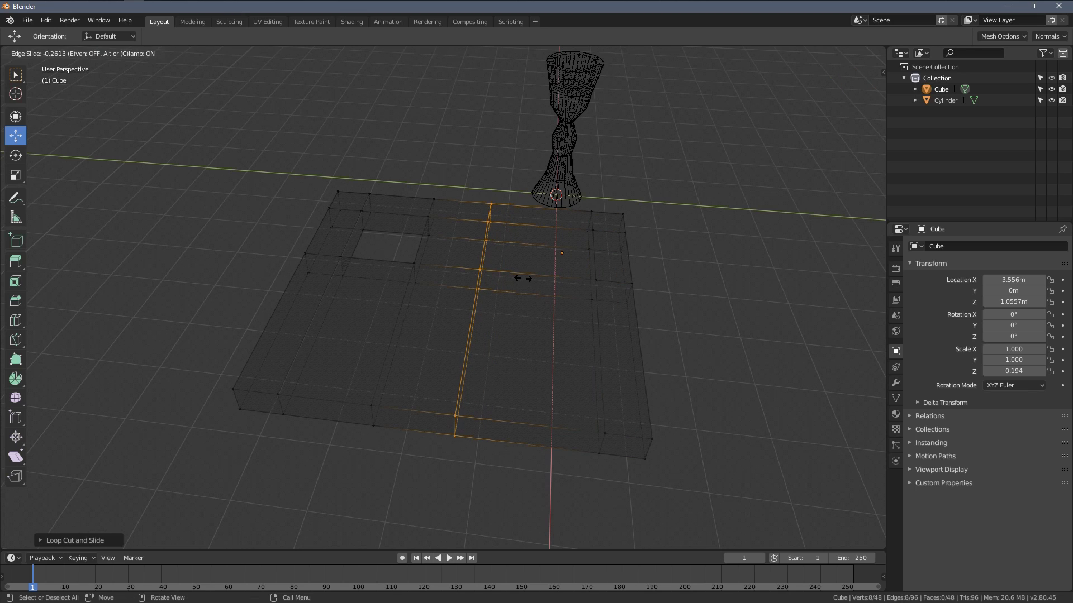
pyautogui.click(520, 281)
# - Add a third loop cut, then deselect all and return to solid shading
pyautogui.moveTo(528, 285)
pyautogui.mouseDown(button='middle')
pyautogui.moveTo(539, 297)
pyautogui.moveTo(403, 301)
pyautogui.mouseUp(button='middle')
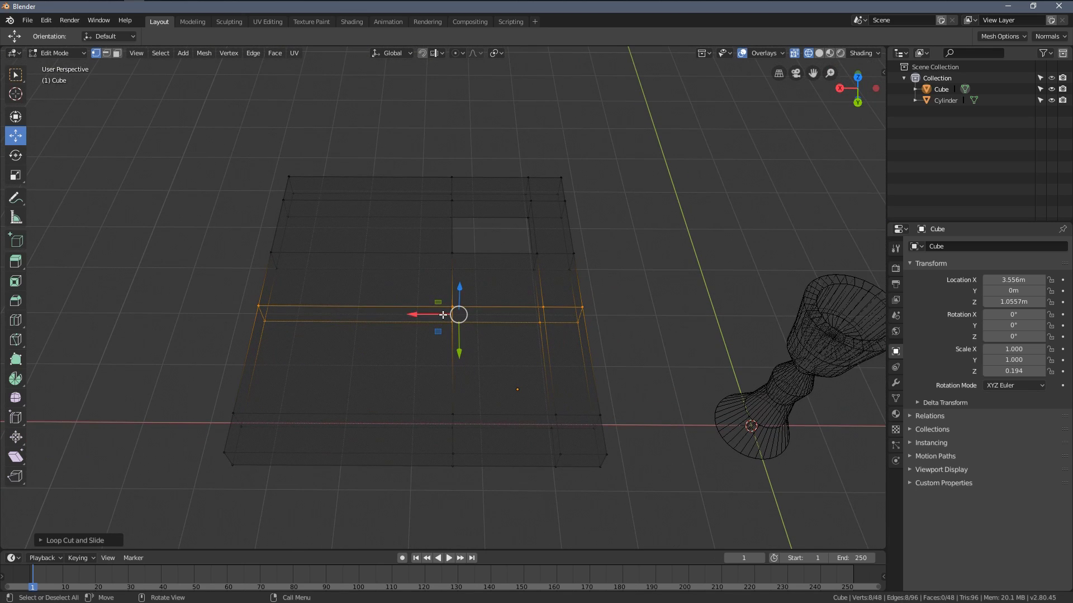
pyautogui.hotkey('ctrl', 'r')
pyautogui.moveTo(382, 298); pyautogui.dragTo(365, 302)
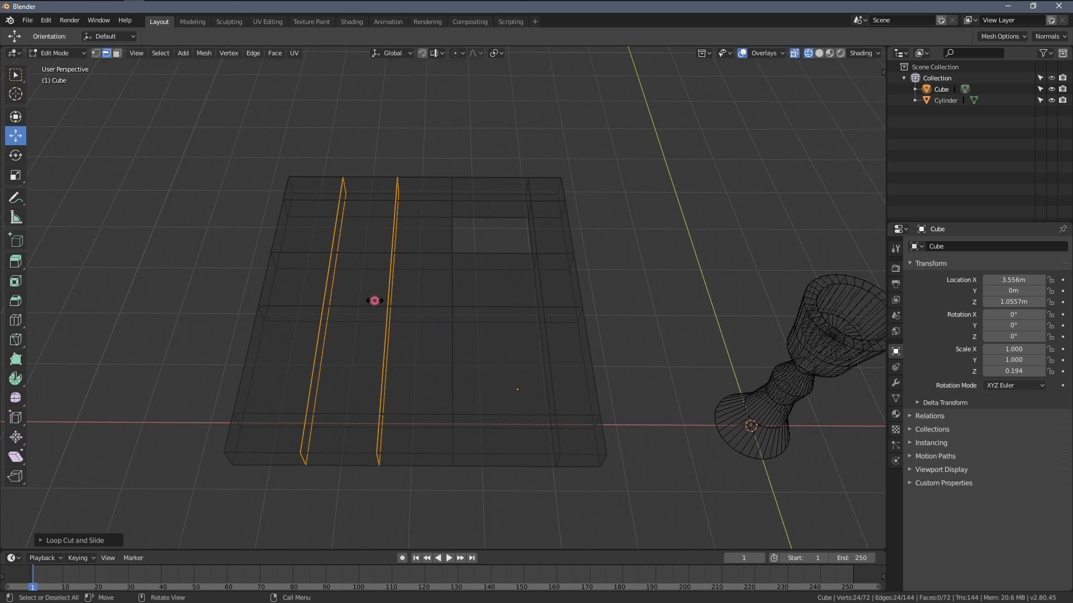
pyautogui.click(360, 302)
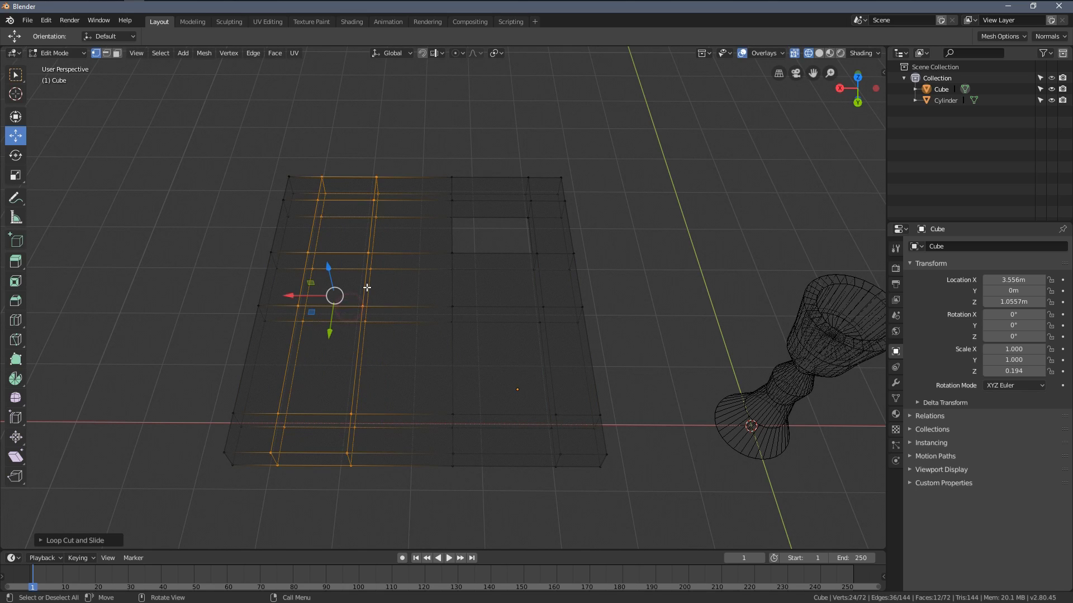
pyautogui.hotkey('alt', 'a')
pyautogui.press('z')
pyautogui.click(261, 291)
pyautogui.moveTo(369, 302); pyautogui.dragTo(437, 331, button='middle')
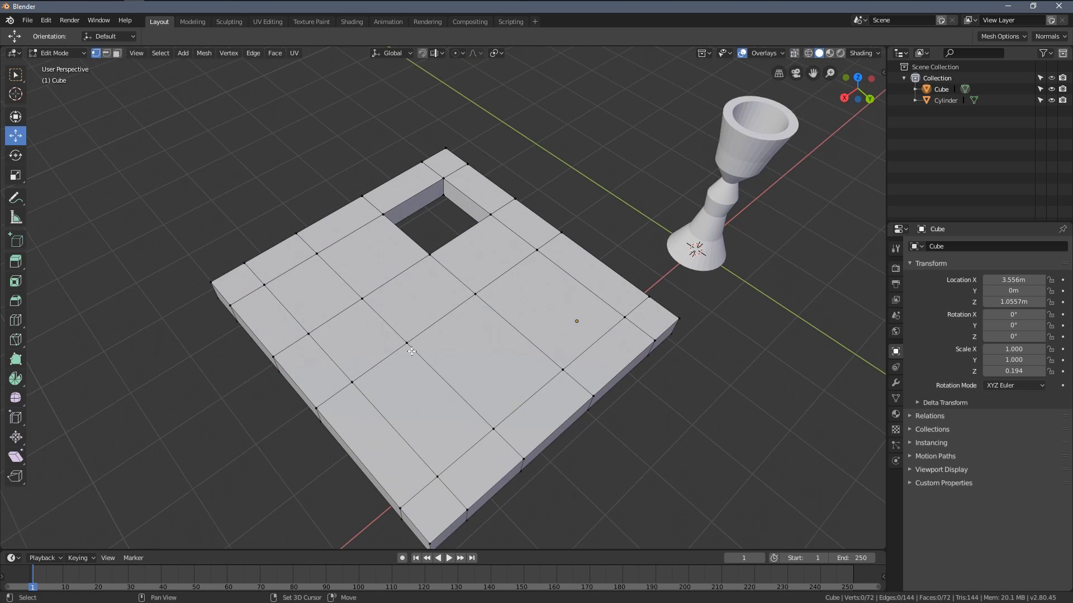
# - Delete two adjacent top grid faces and their underside counterparts
pyautogui.click(447, 373)
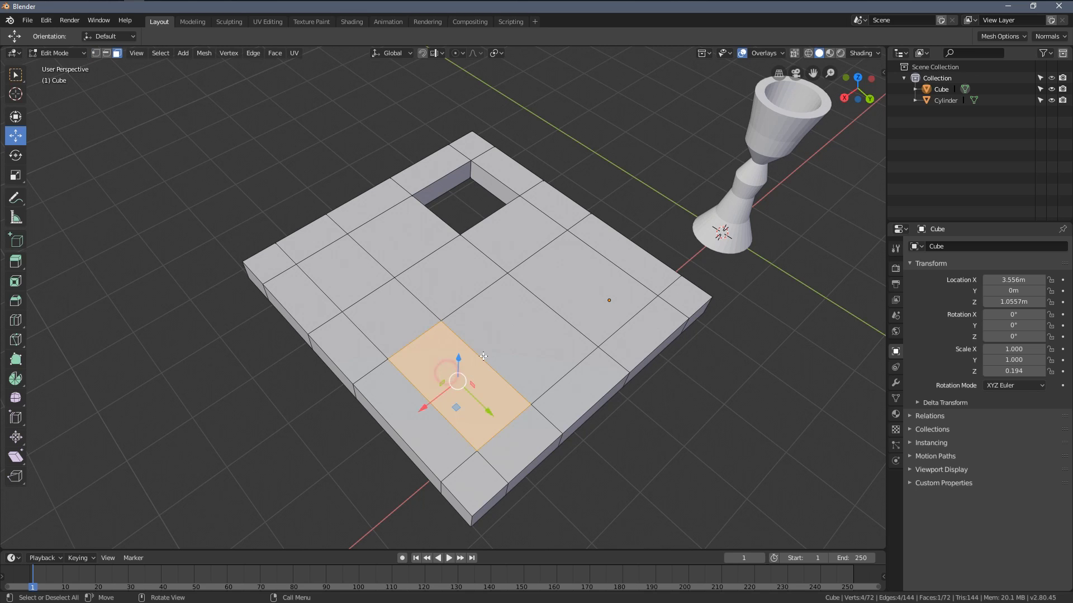
pyautogui.keyDown('shift'); pyautogui.click(501, 334); pyautogui.keyUp('shift')
pyautogui.moveTo(500, 334); pyautogui.dragTo(494, 231, button='middle')
pyautogui.click(399, 219)
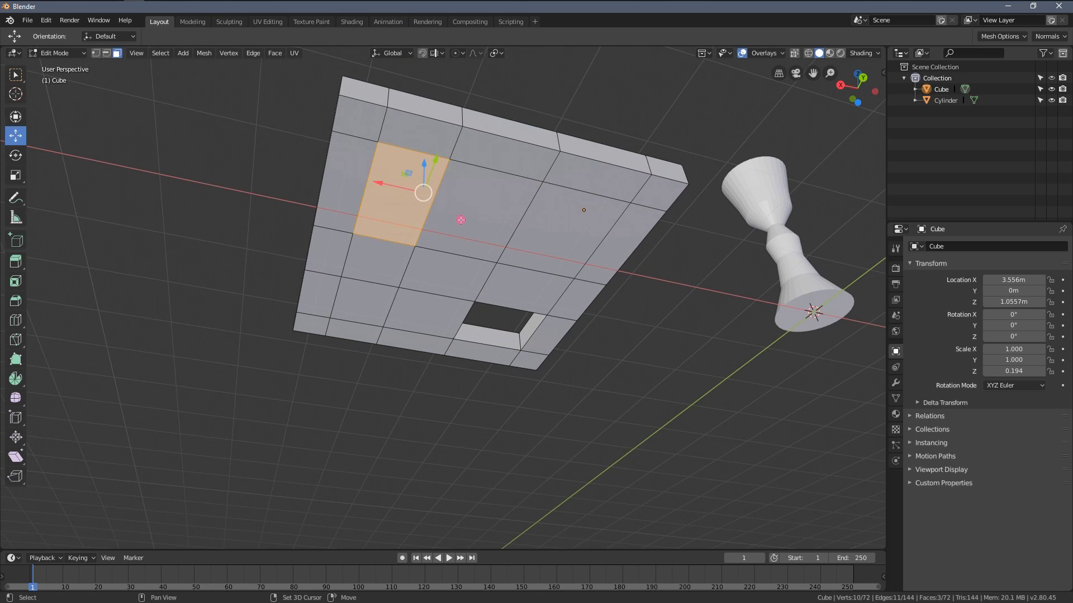
pyautogui.keyDown('shift'); pyautogui.click(469, 210); pyautogui.keyUp('shift')
pyautogui.press('x')
pyautogui.click(421, 223)
pyautogui.moveTo(422, 223); pyautogui.dragTo(435, 276, button='middle')
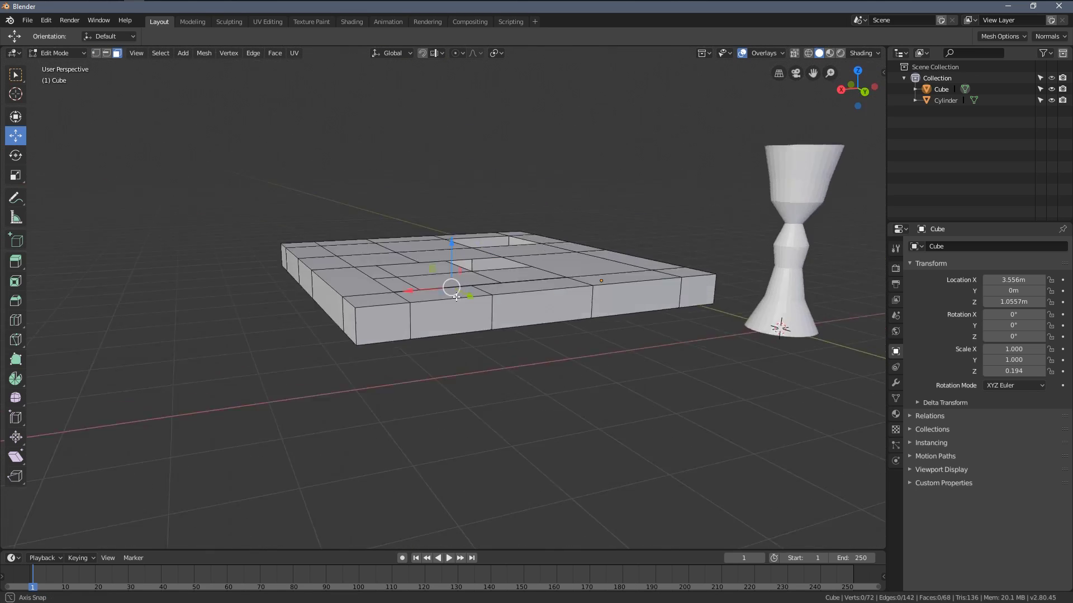
pyautogui.scroll(4, 444, 285)
pyautogui.scroll(3, 448, 287)
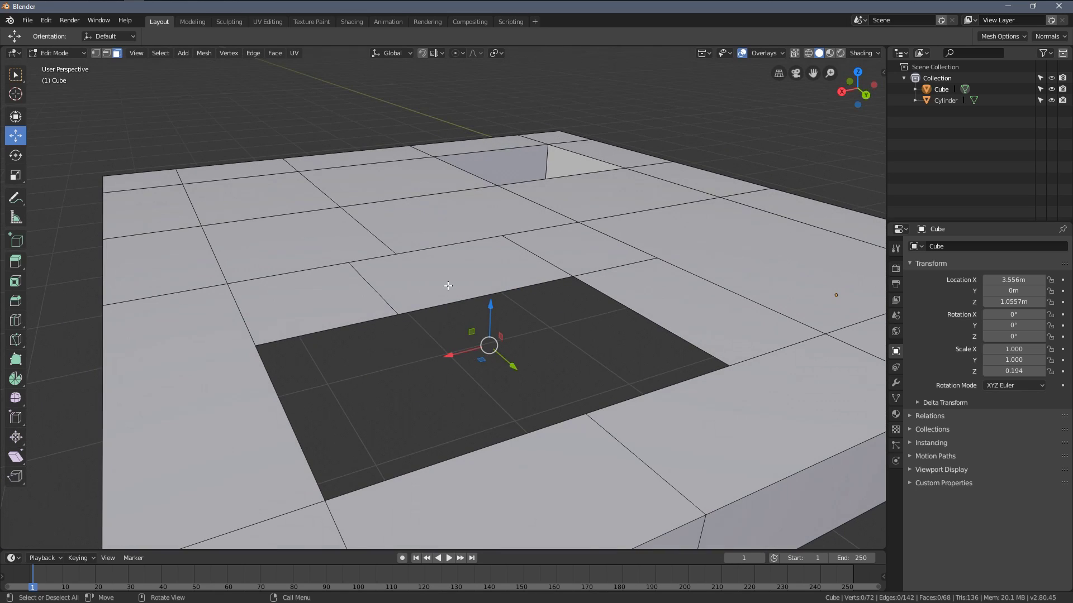
# - Select edges around the new hole and centre the view on a vertical edge
pyautogui.click(107, 53)
pyautogui.click(407, 248)
pyautogui.keyDown('shift'); pyautogui.click(442, 304); pyautogui.keyUp('shift')
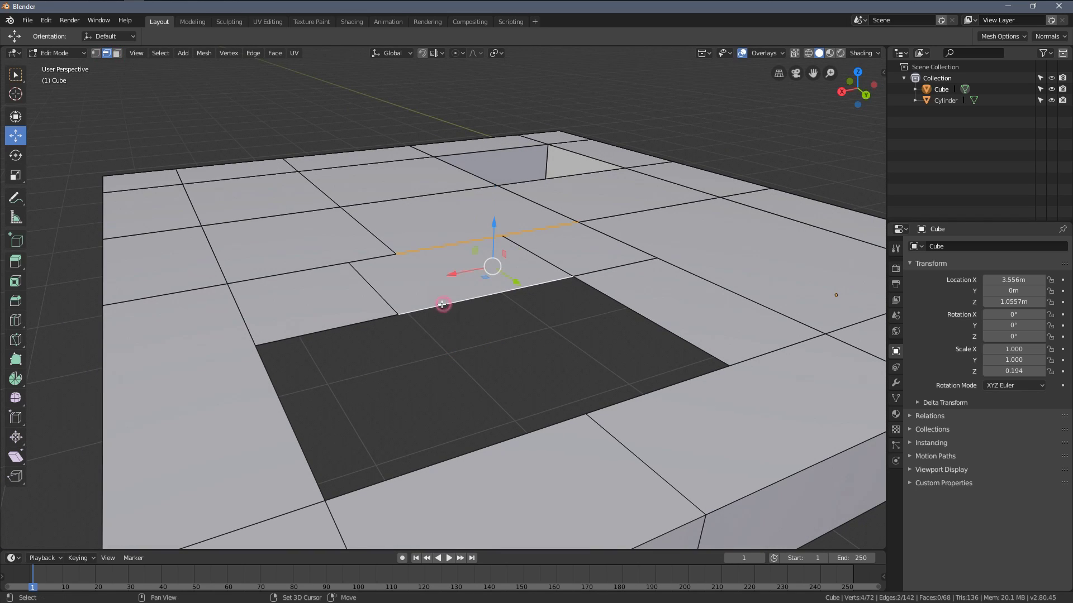
pyautogui.moveTo(484, 272)
pyautogui.mouseDown(button='middle')
pyautogui.moveTo(552, 289)
pyautogui.moveTo(504, 285)
pyautogui.moveTo(480, 308)
pyautogui.moveTo(580, 352)
pyautogui.mouseUp(button='middle')
pyautogui.click(575, 238)
pyautogui.scroll(-3, 581, 353)
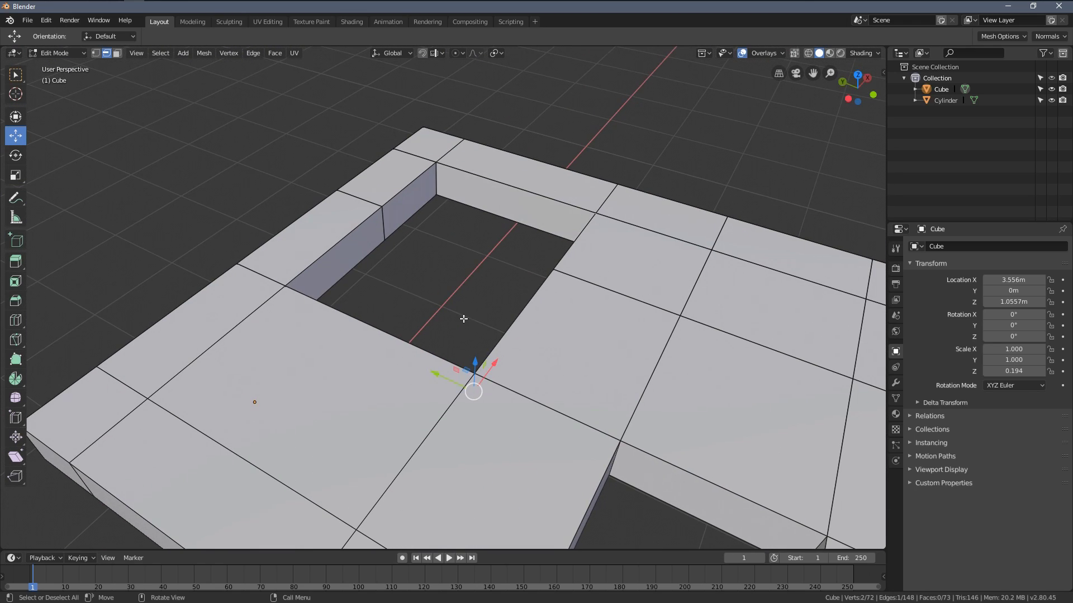
pyautogui.moveTo(461, 319); pyautogui.dragTo(407, 298, button='middle')
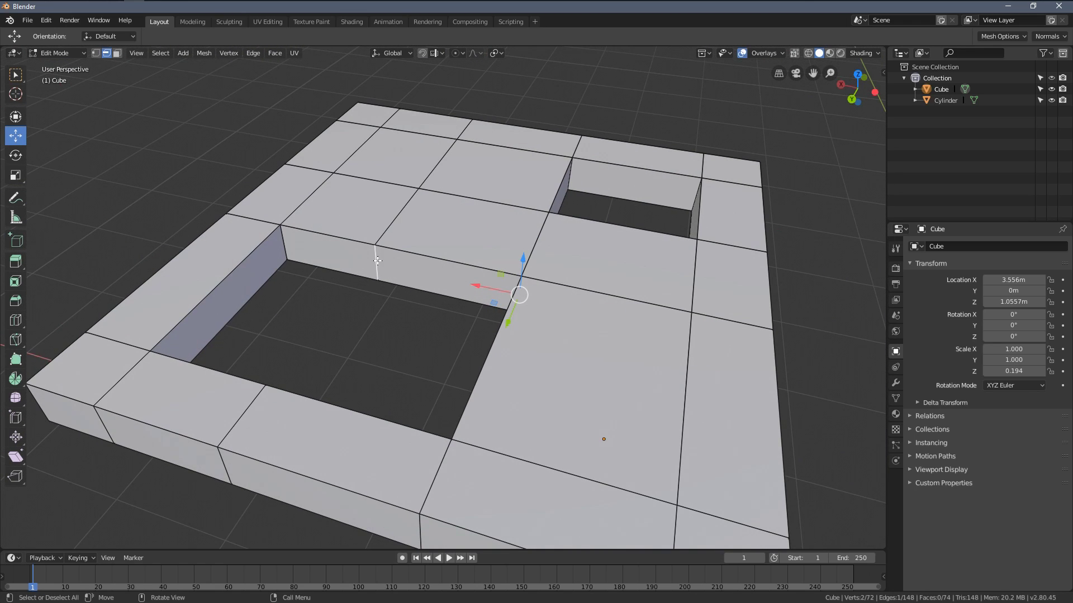
pyautogui.press('KP_Decimal')
pyautogui.scroll(-8, 442, 259)
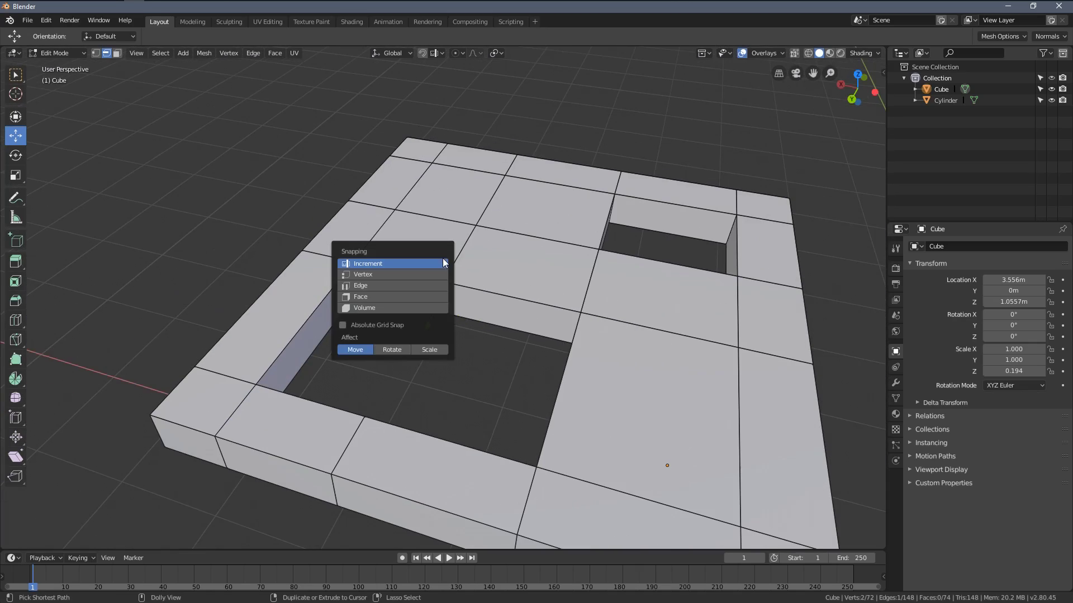
pyautogui.press('Escape')
pyautogui.moveTo(494, 224)
pyautogui.mouseDown(button='middle')
pyautogui.moveTo(474, 416)
pyautogui.moveTo(564, 274)
pyautogui.moveTo(503, 287)
pyautogui.moveTo(462, 278)
pyautogui.mouseUp(button='middle')
pyautogui.scroll(3, 453, 268)
pyautogui.scroll(-3, 429, 234)
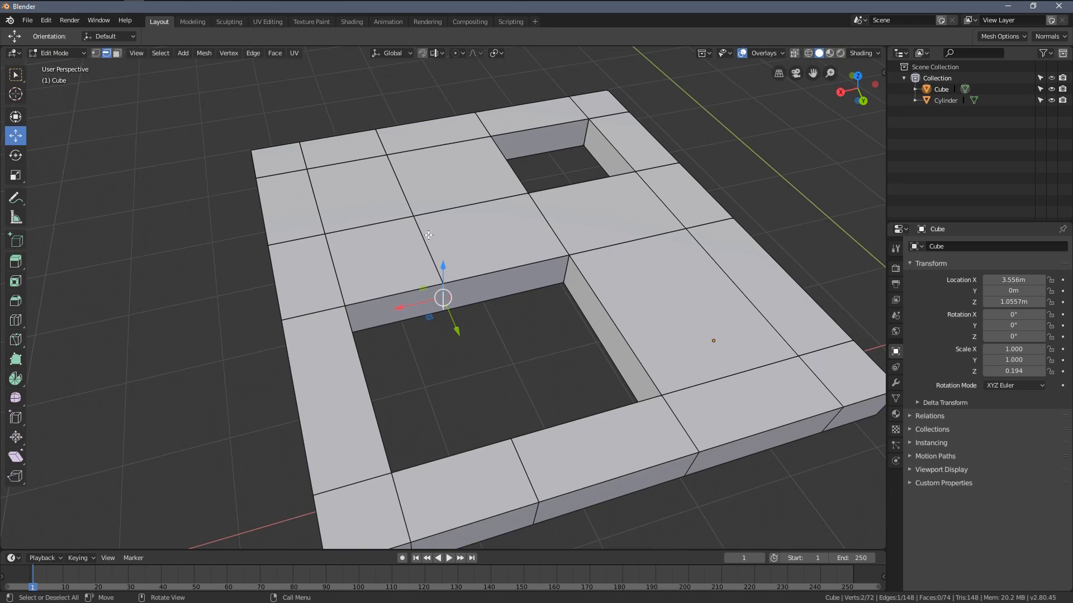
pyautogui.scroll(5, 441, 235)
pyautogui.scroll(-5, 440, 234)
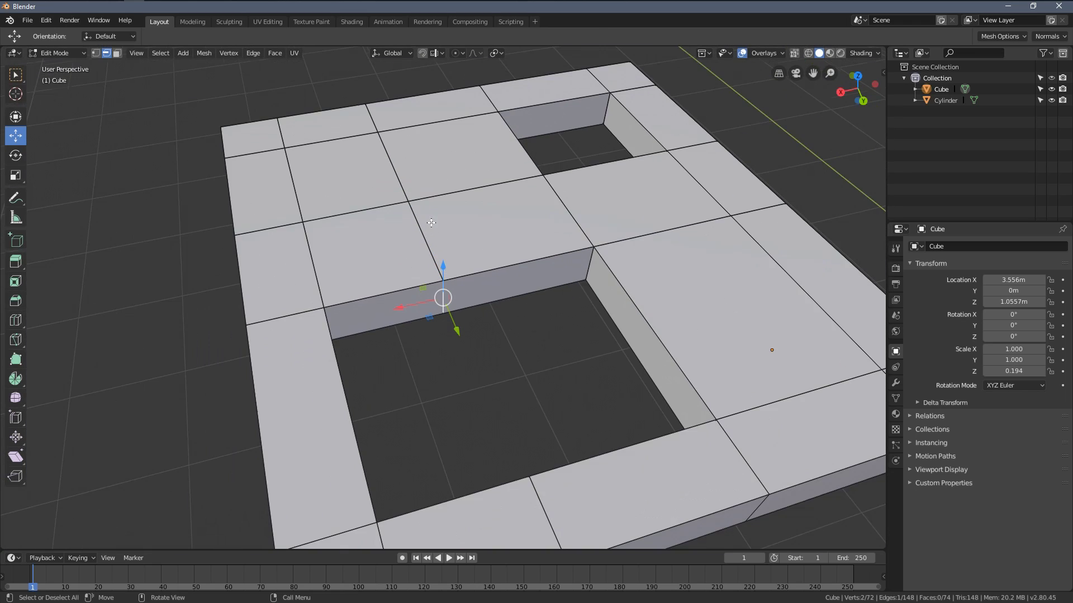
# - Remove the extra edge loop beside the new hole, merging its faces
pyautogui.moveTo(440, 230)
pyautogui.mouseDown(button='middle')
pyautogui.moveTo(432, 213)
pyautogui.moveTo(419, 219)
pyautogui.mouseUp(button='middle')
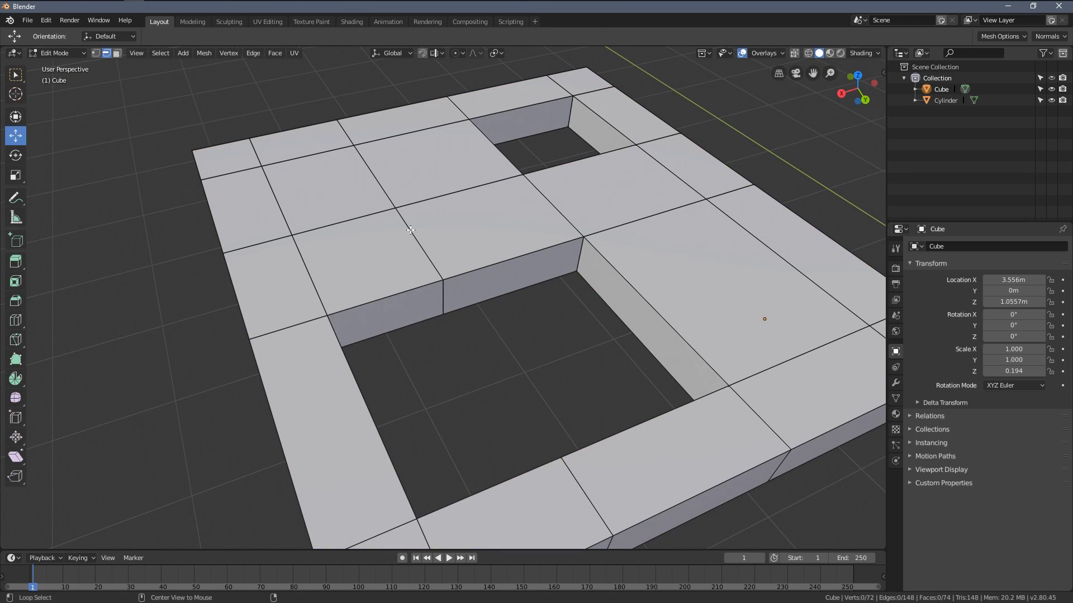
pyautogui.click(409, 229)
pyautogui.press('z')
pyautogui.click(340, 230)
pyautogui.moveTo(410, 229); pyautogui.dragTo(410, 226, button='middle')
pyautogui.press('z')
pyautogui.click(487, 228)
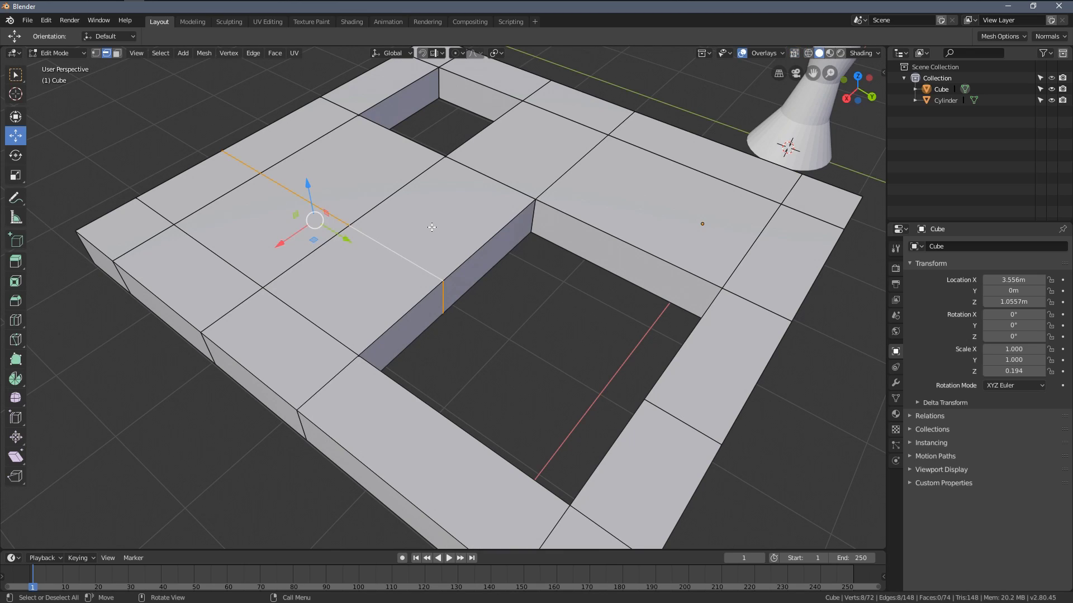
pyautogui.press('x')
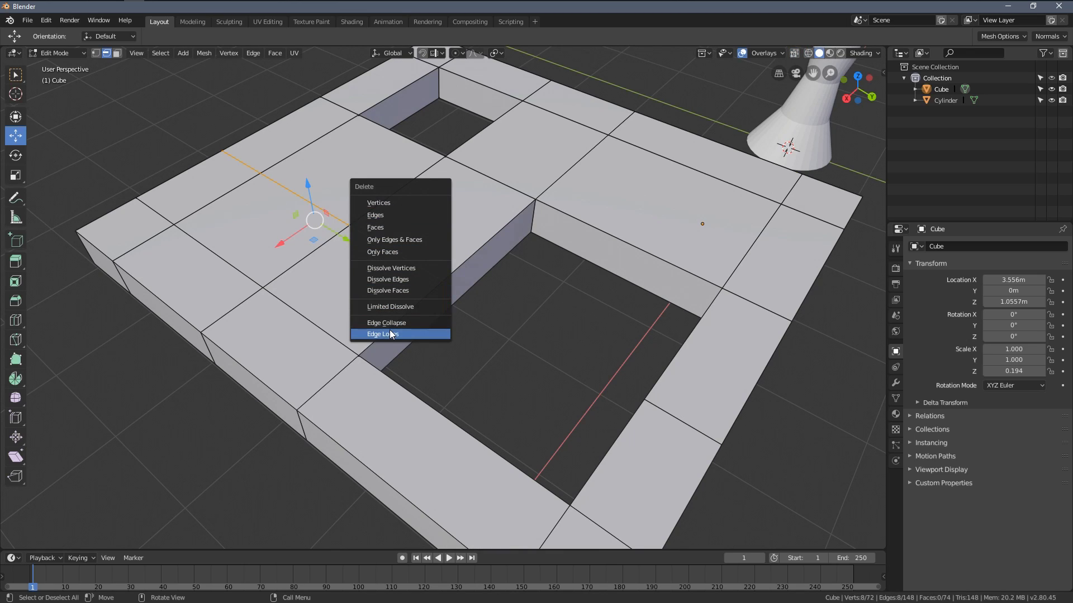
pyautogui.click(383, 335)
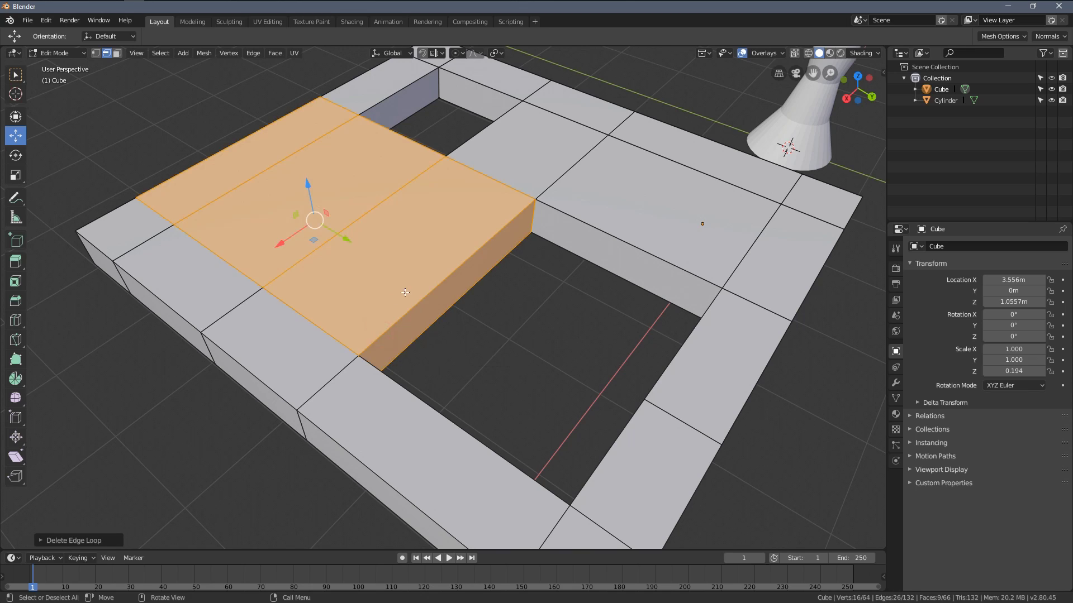
# - Move an edge loop along the strip, then delete it
pyautogui.moveTo(382, 334); pyautogui.dragTo(508, 295, button='middle')
pyautogui.click(550, 254)
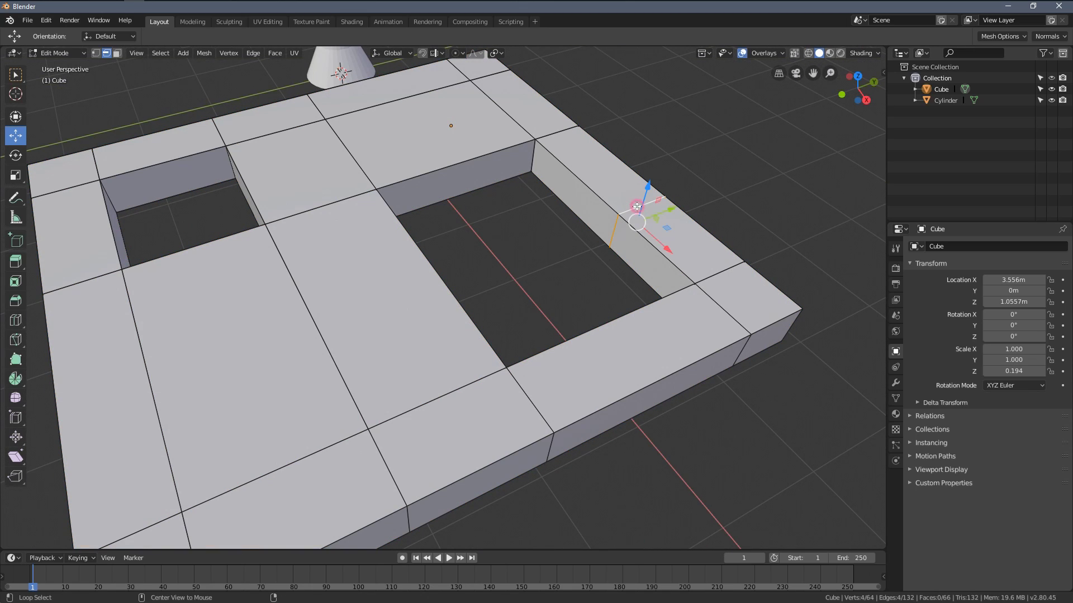
pyautogui.click(637, 206)
pyautogui.scroll(4, 503, 251)
pyautogui.moveTo(586, 235)
pyautogui.mouseDown(button='middle')
pyautogui.moveTo(507, 174)
pyautogui.moveTo(660, 225)
pyautogui.mouseUp(button='middle')
pyautogui.press('z')
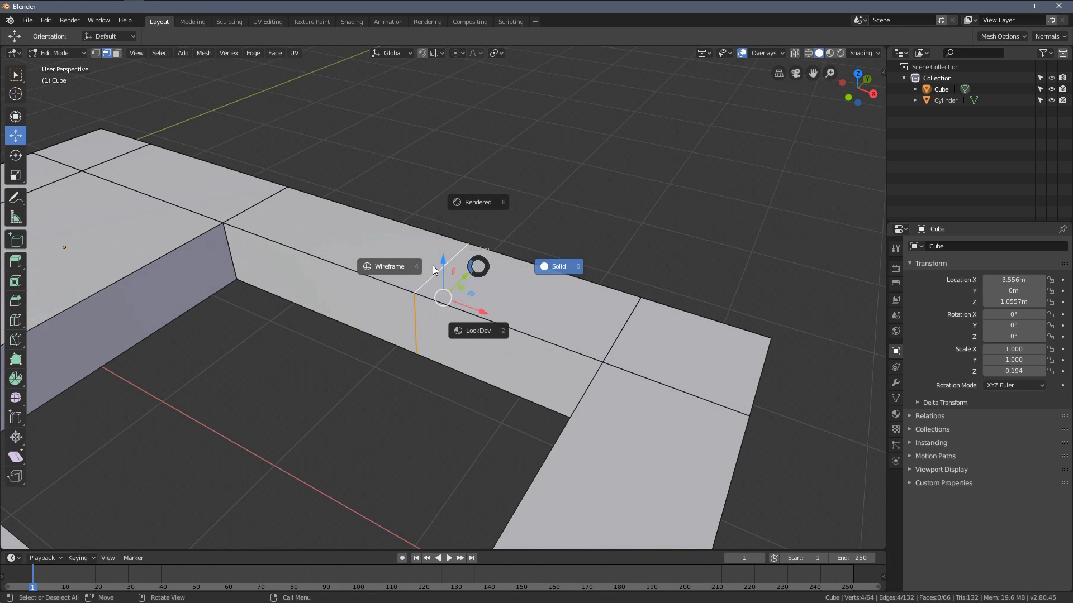
pyautogui.click(445, 262)
pyautogui.scroll(-3, 480, 302)
pyautogui.press('g')
pyautogui.press('g')
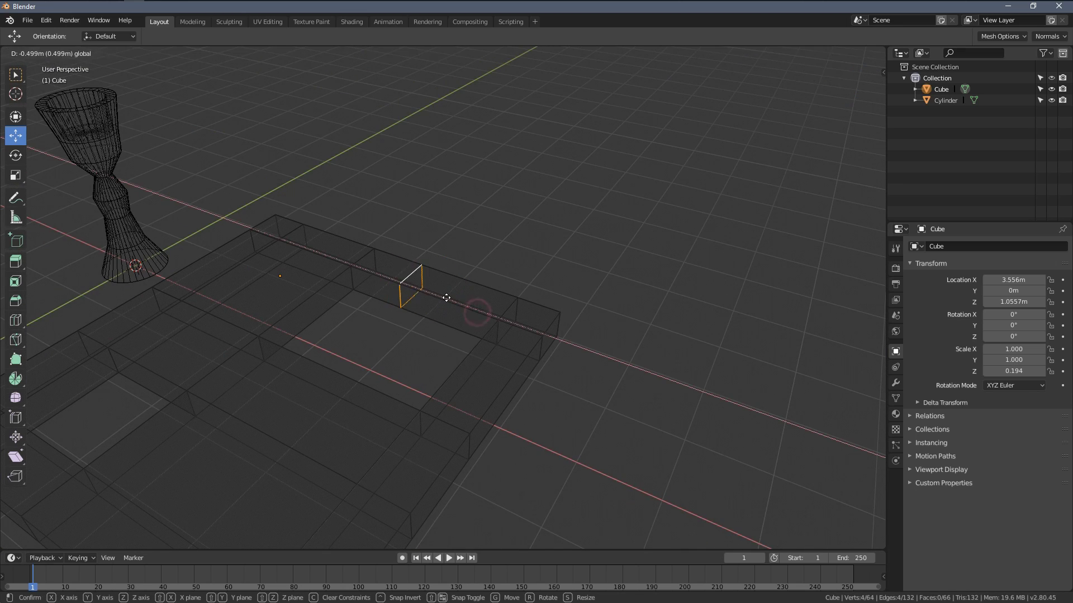
pyautogui.click(461, 308)
pyautogui.scroll(3, 461, 308)
pyautogui.press('x')
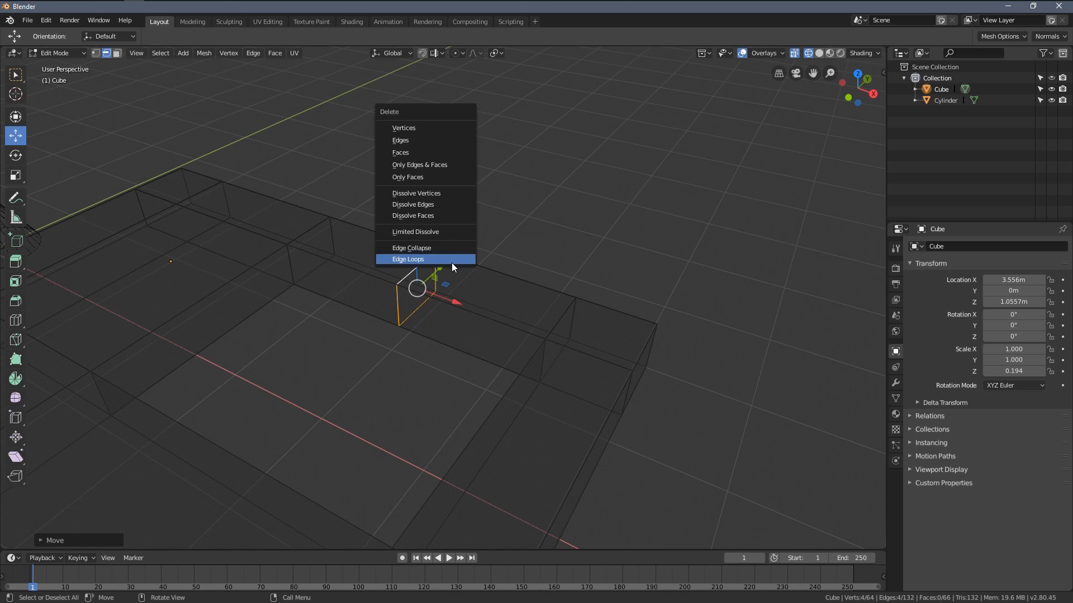
pyautogui.click(447, 262)
pyautogui.press('z')
pyautogui.click(447, 264)
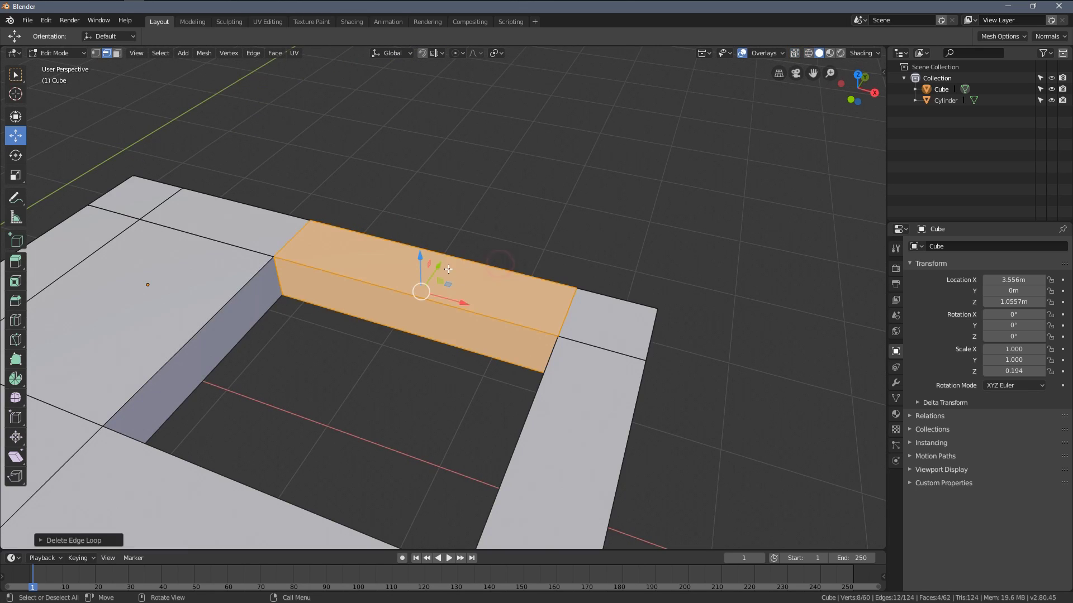
# - Add two new loop cuts across the strip and slide them into place
pyautogui.hotkey('alt', 'a')
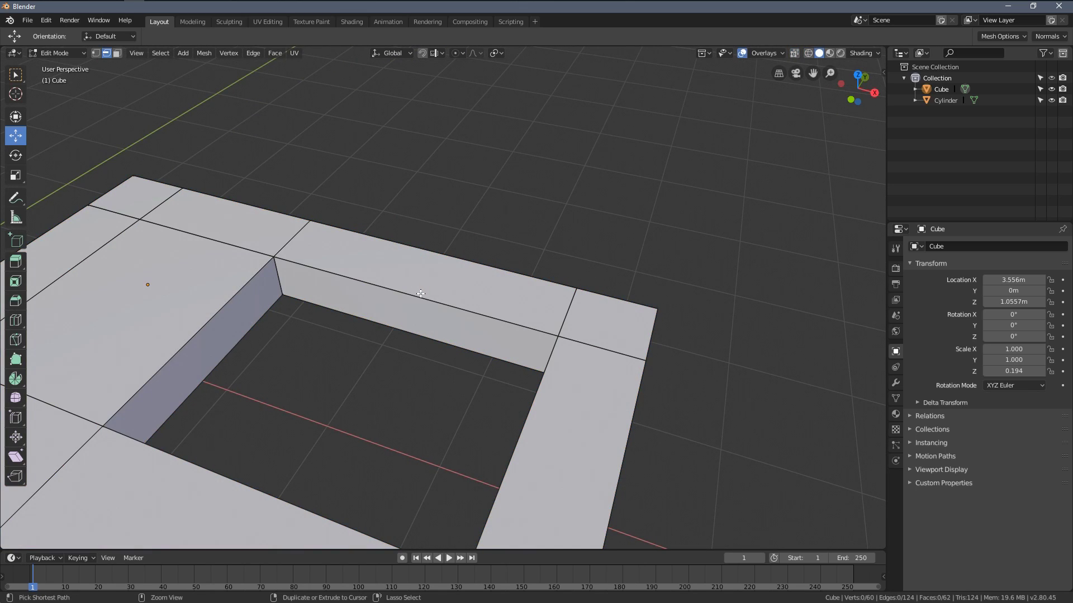
pyautogui.hotkey('ctrl', 'r')
pyautogui.scroll(1, 422, 293)
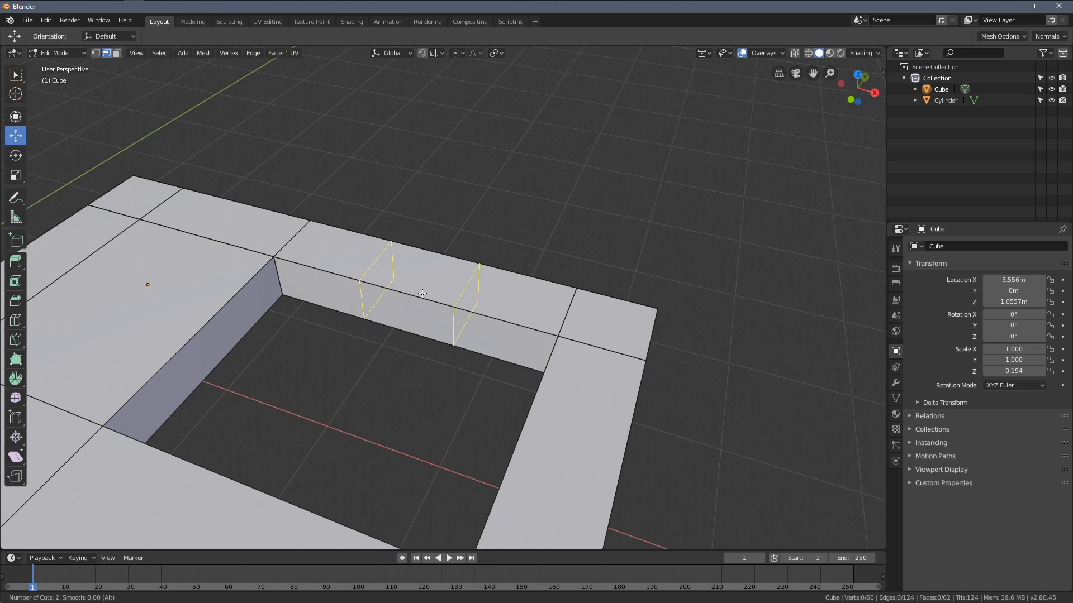
pyautogui.click(429, 300)
pyautogui.moveTo(429, 300)
pyautogui.mouseDown(button='middle')
pyautogui.moveTo(636, 274)
pyautogui.moveTo(511, 270)
pyautogui.moveTo(486, 301)
pyautogui.mouseUp(button='middle')
pyautogui.press('g')
pyautogui.click(636, 273)
pyautogui.press('z')
pyautogui.click(553, 311)
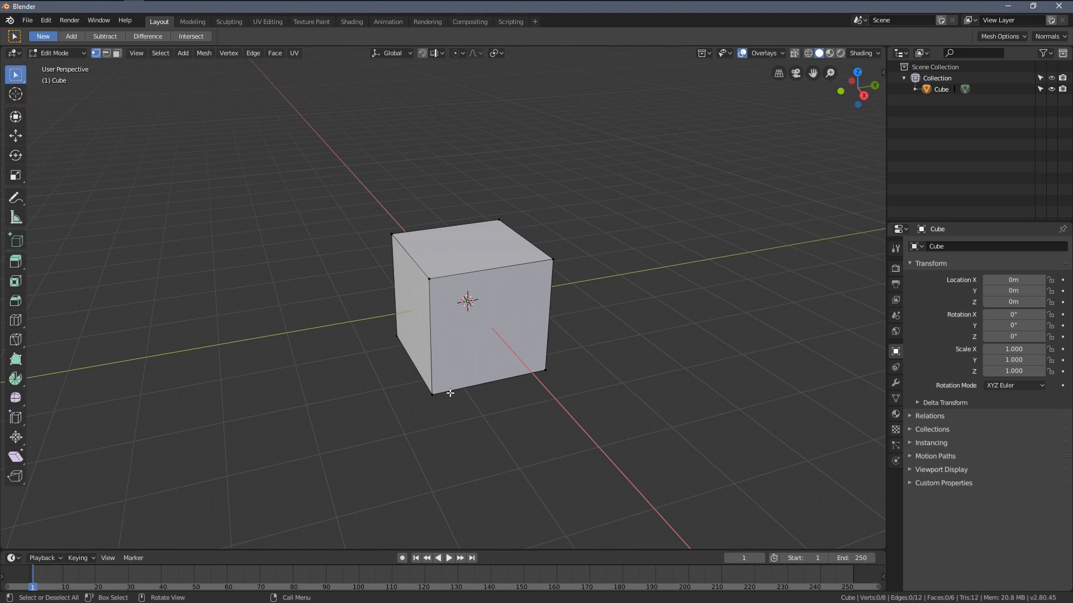
pyautogui.scroll(2, 426, 354)
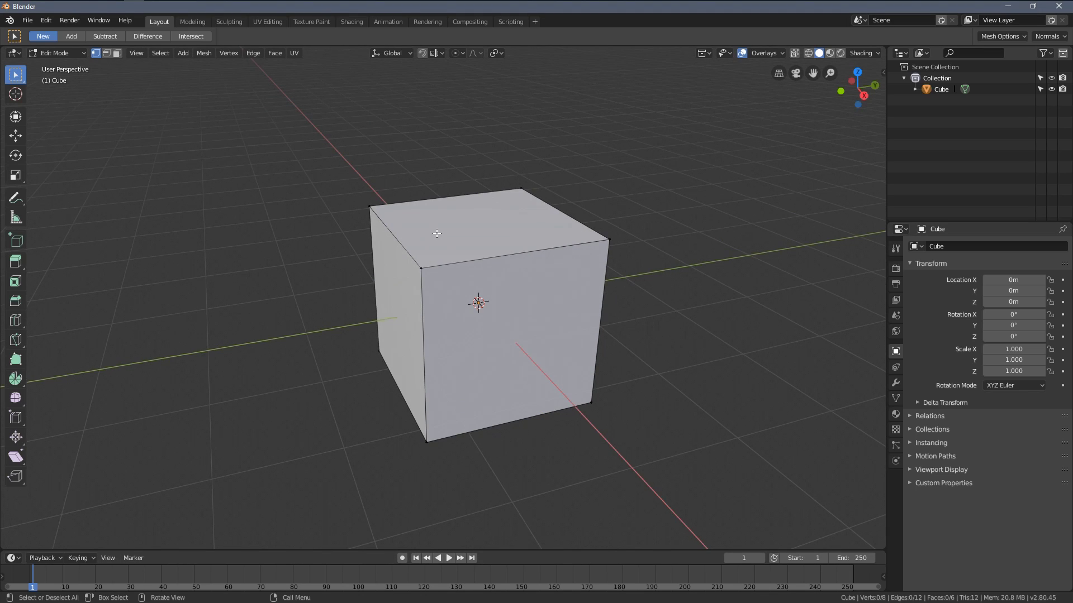
# - Bevel the edges of the cube's top face with Ctrl+B and inspect the chamfer
pyautogui.click(469, 219)
pyautogui.moveTo(470, 223)
pyautogui.mouseDown(button='middle')
pyautogui.moveTo(598, 300)
pyautogui.moveTo(492, 290)
pyautogui.mouseUp(button='middle')
pyautogui.scroll(1, 460, 284)
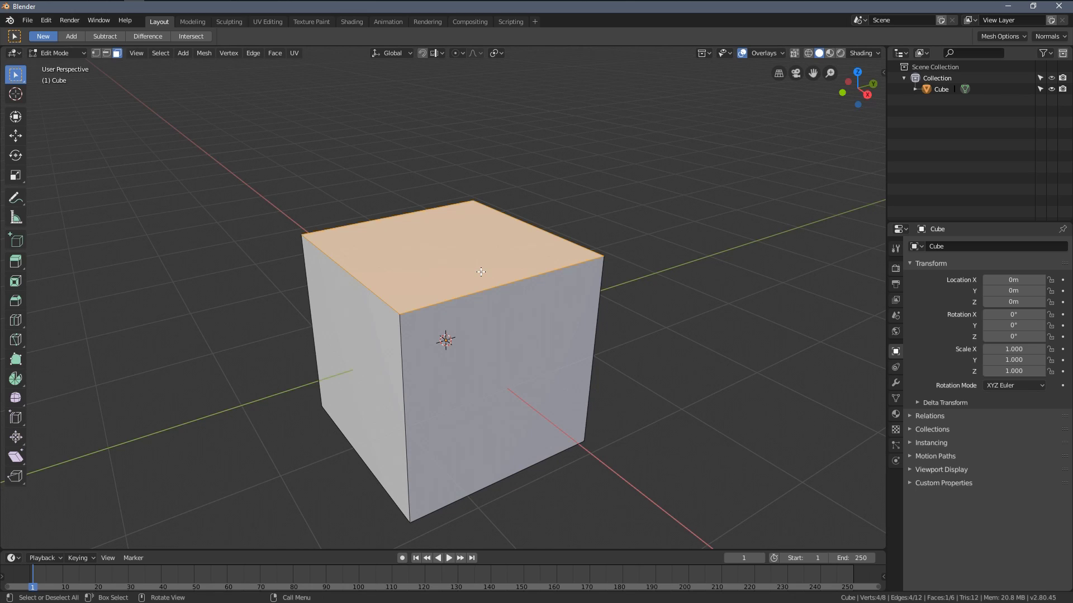
pyautogui.hotkey('ctrl', 'b')
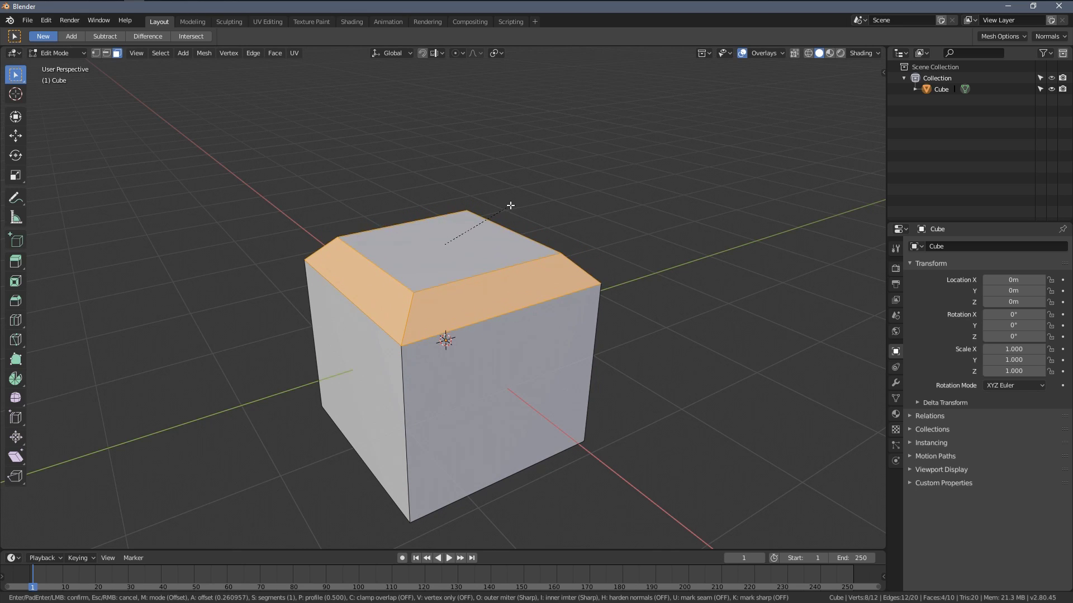
pyautogui.click(508, 204)
pyautogui.scroll(4, 432, 252)
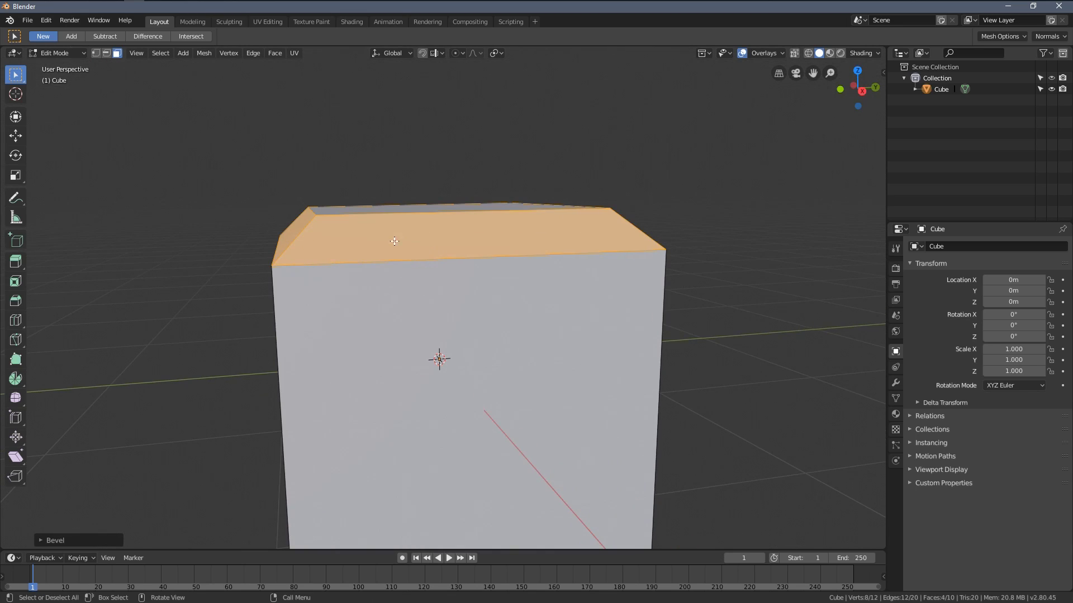
pyautogui.moveTo(320, 213); pyautogui.dragTo(298, 204, button='middle')
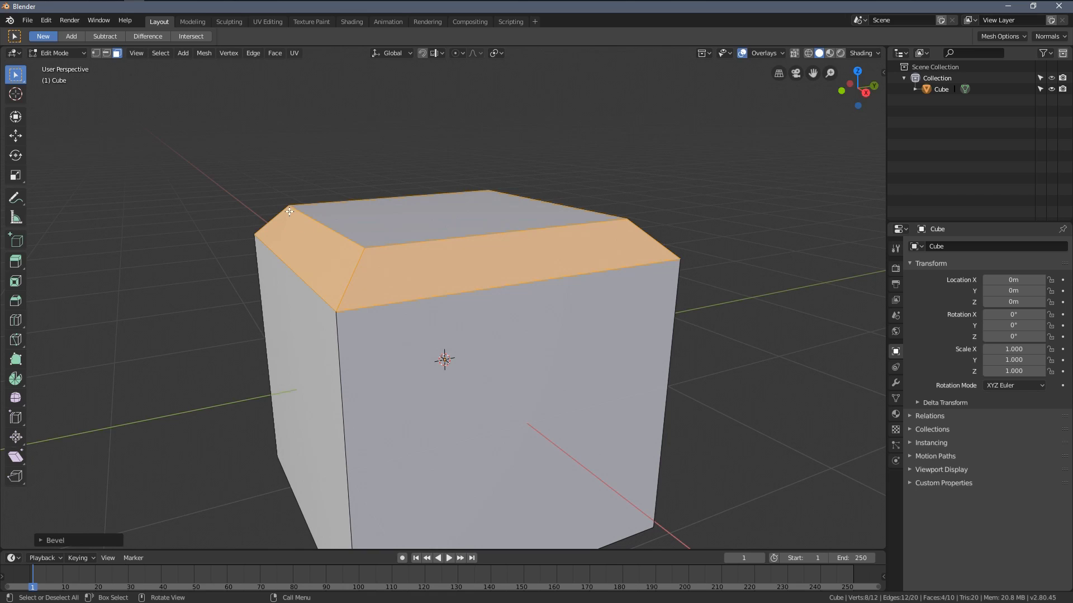
pyautogui.moveTo(435, 271); pyautogui.dragTo(303, 221, button='middle')
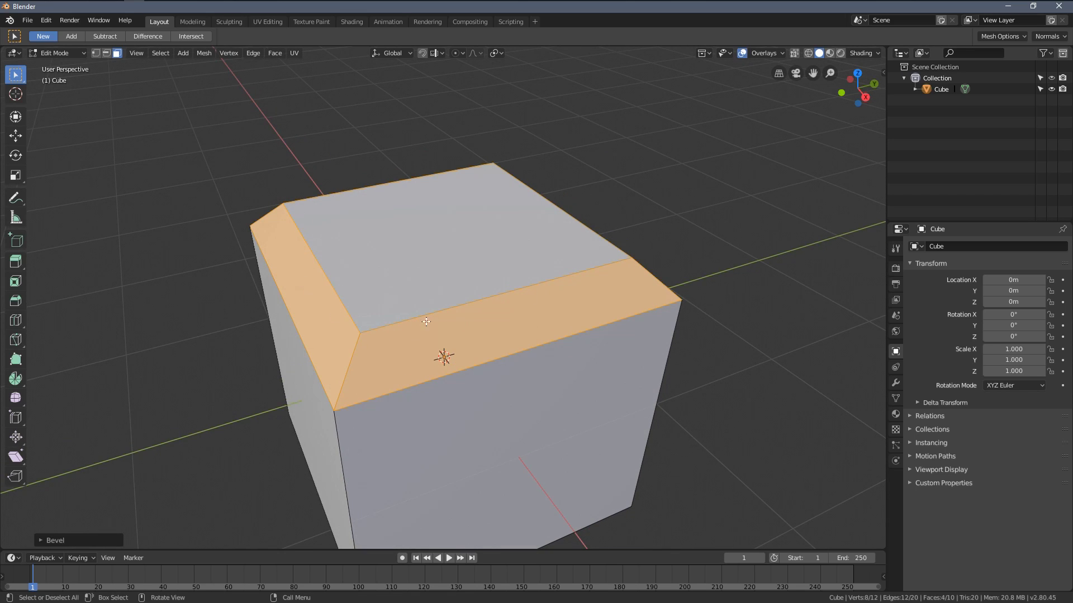
pyautogui.moveTo(426, 322); pyautogui.dragTo(421, 319, button='middle')
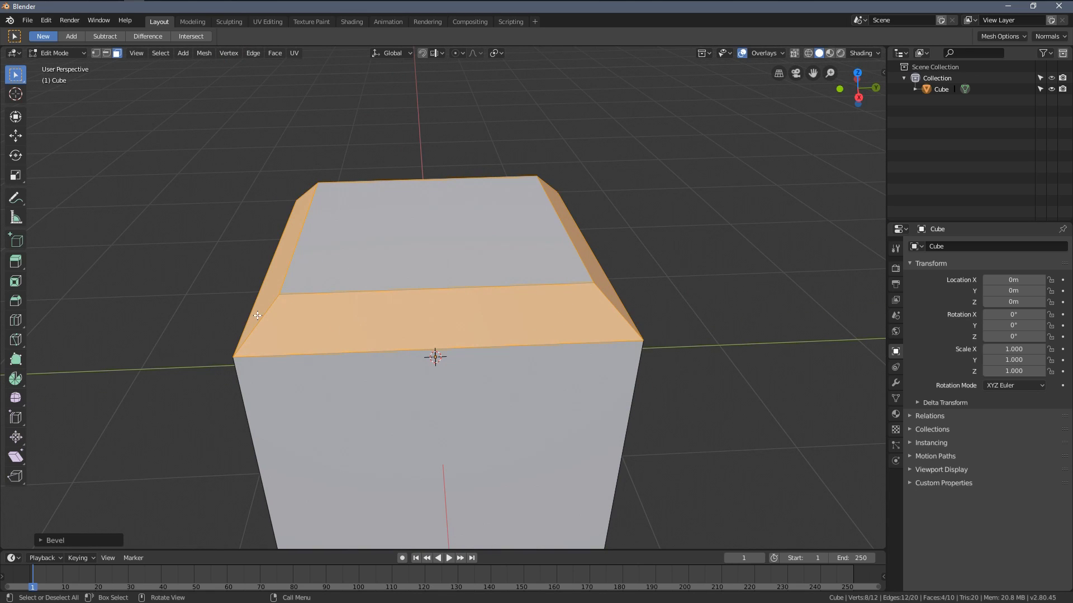
pyautogui.moveTo(552, 242)
pyautogui.mouseDown(button='middle')
pyautogui.moveTo(469, 268)
pyautogui.moveTo(415, 303)
pyautogui.mouseUp(button='middle')
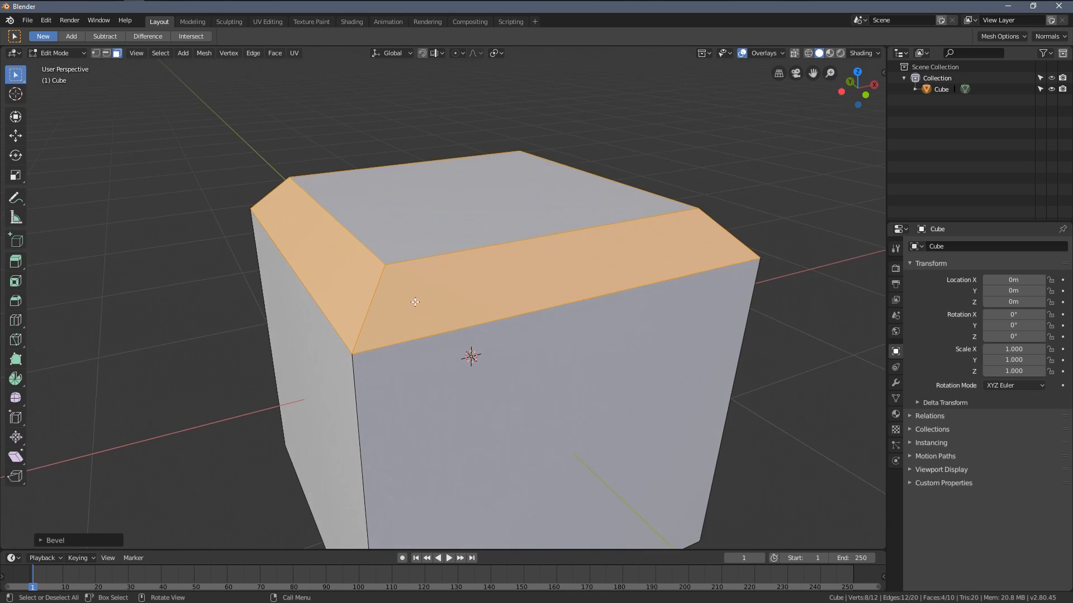
pyautogui.moveTo(523, 151)
pyautogui.mouseDown(button='middle')
pyautogui.moveTo(452, 293)
pyautogui.moveTo(413, 315)
pyautogui.mouseUp(button='middle')
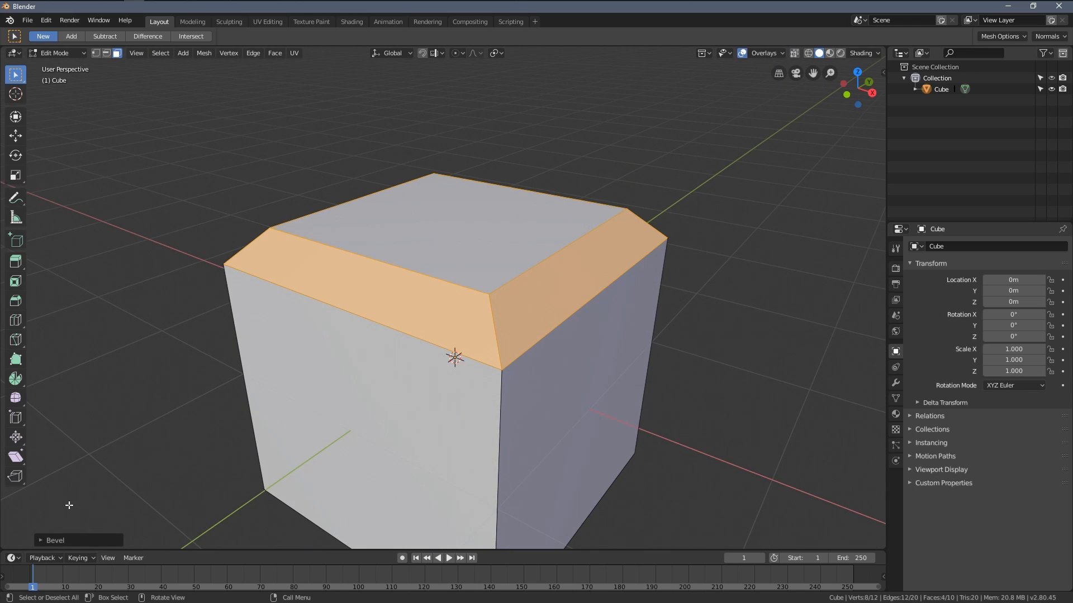
# - Expand the Bevel redo panel and raise Segments to 4
pyautogui.click(45, 541)
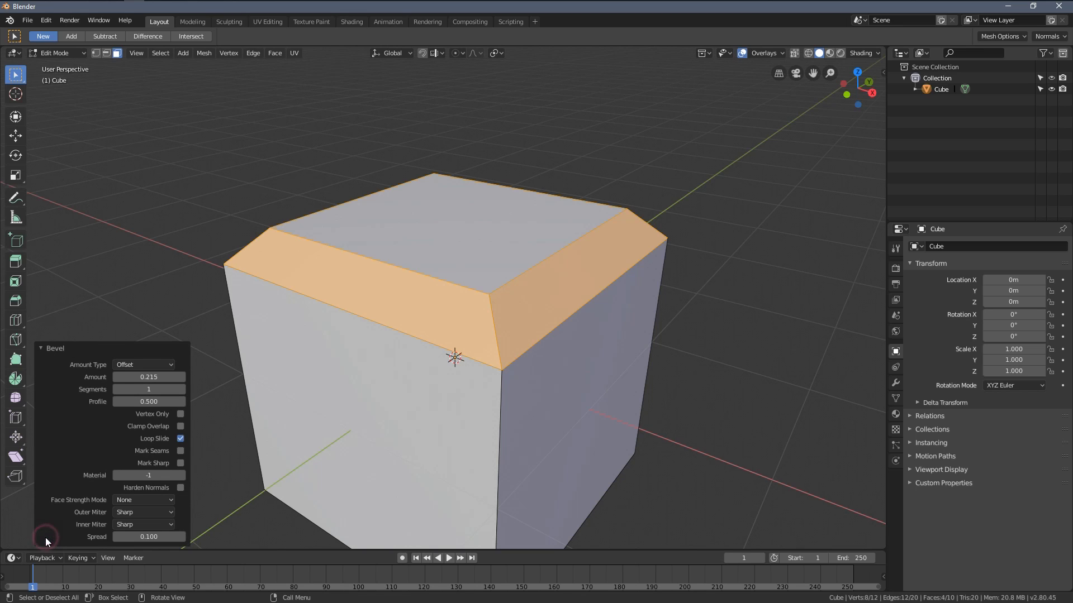
pyautogui.moveTo(456, 348); pyautogui.dragTo(441, 360, button='middle')
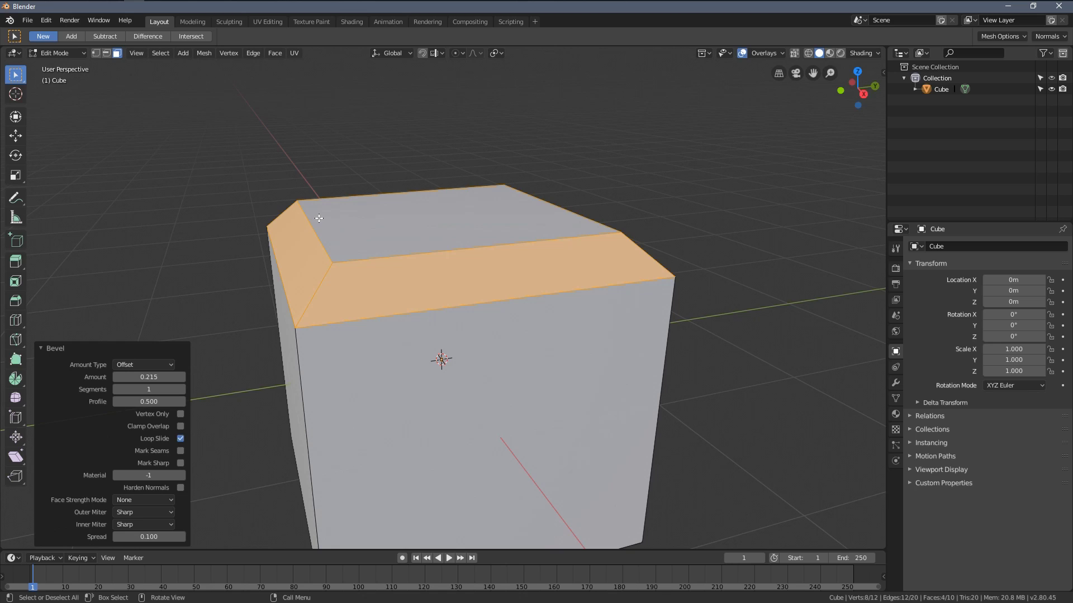
pyautogui.moveTo(318, 218); pyautogui.dragTo(276, 207, button='middle')
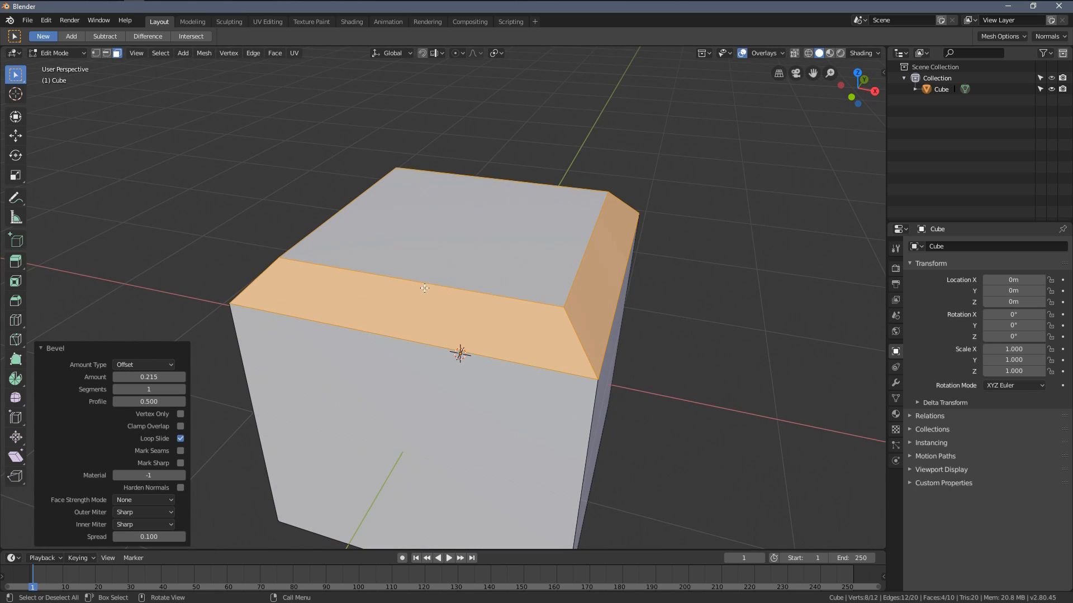
pyautogui.moveTo(424, 288); pyautogui.dragTo(352, 335, button='middle')
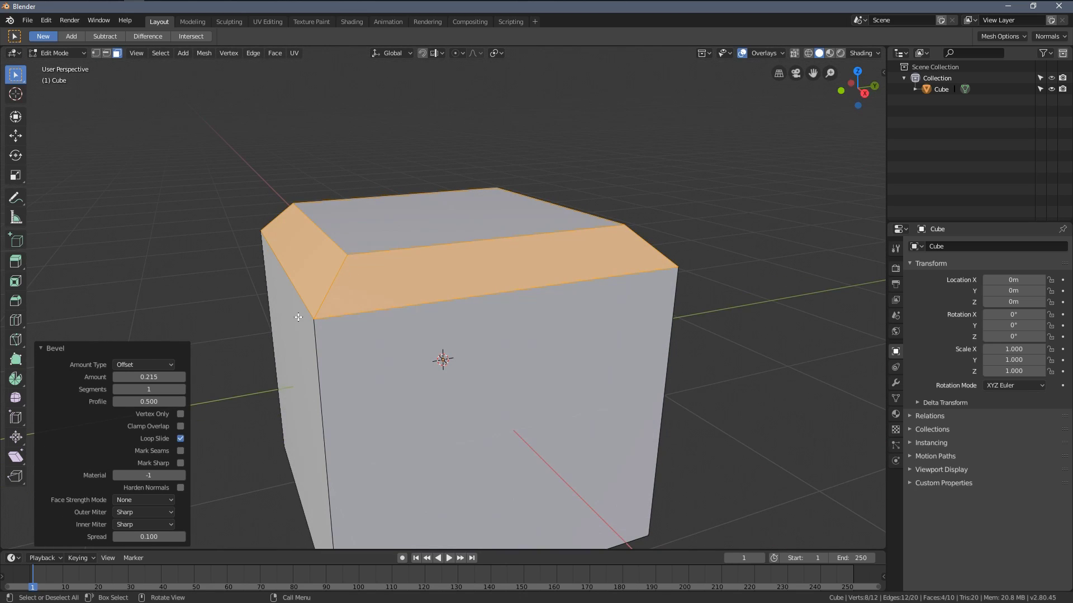
pyautogui.click(183, 390)
pyautogui.click(183, 389)
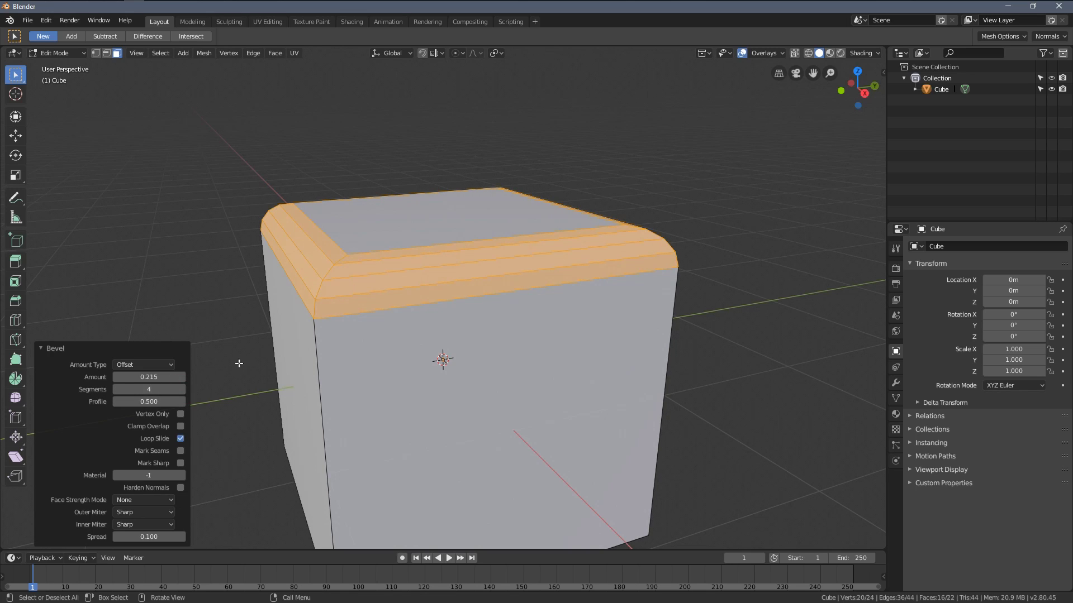
pyautogui.moveTo(239, 365); pyautogui.dragTo(163, 255, button='middle')
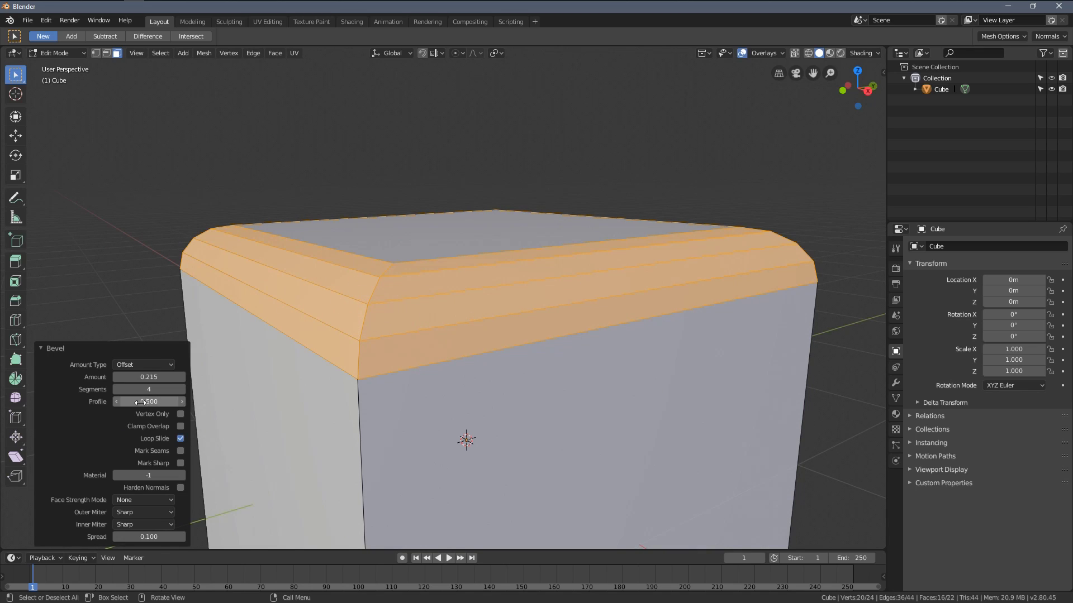
# - Square off the bevel Profile to 1.000 and set Amount to 0.500
pyautogui.moveTo(154, 402)
pyautogui.mouseDown()
pyautogui.moveTo(84, 402)
pyautogui.moveTo(252, 402)
pyautogui.mouseUp()
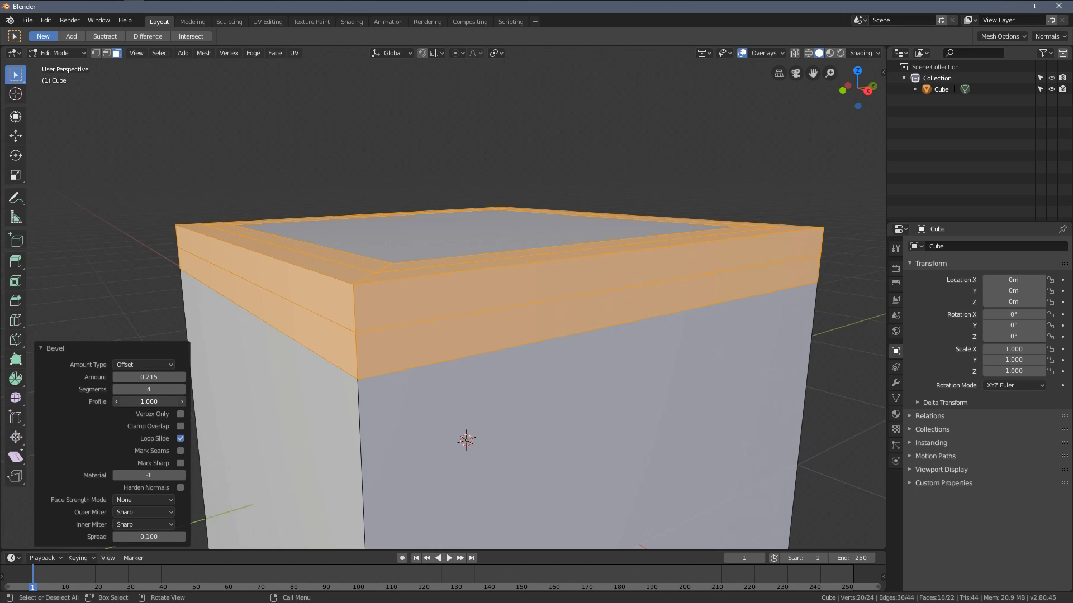
pyautogui.moveTo(253, 322); pyautogui.dragTo(329, 347, button='middle')
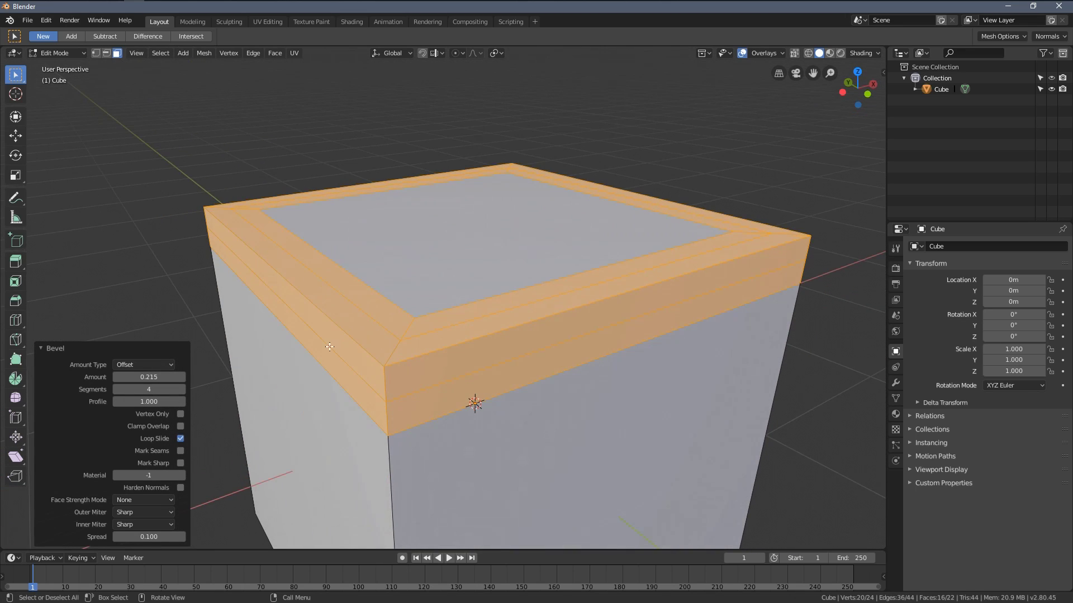
pyautogui.moveTo(150, 377); pyautogui.dragTo(218, 376)
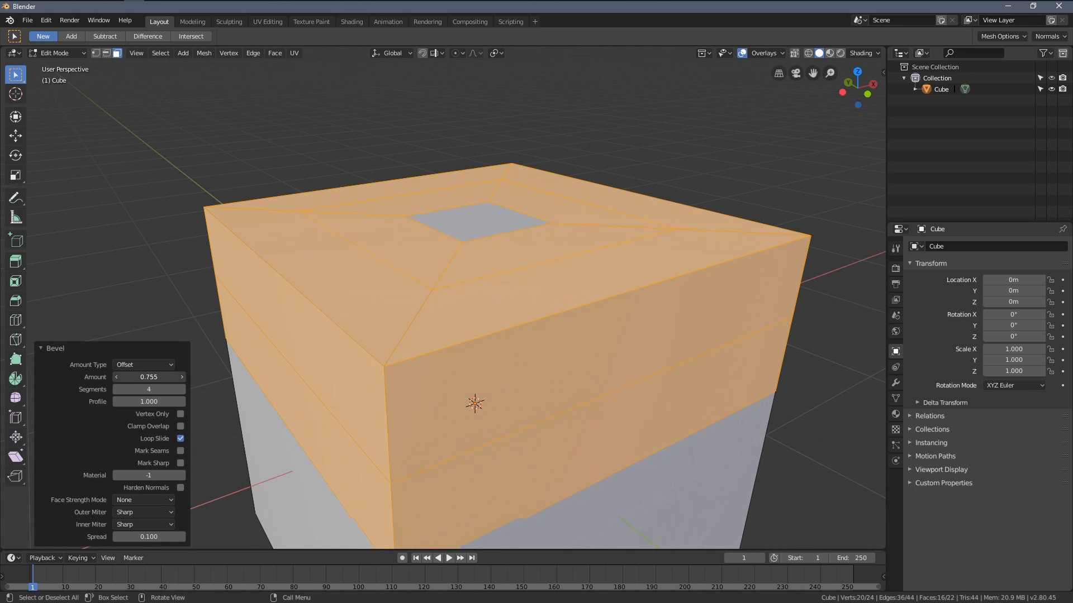
pyautogui.moveTo(149, 376); pyautogui.dragTo(143, 376)
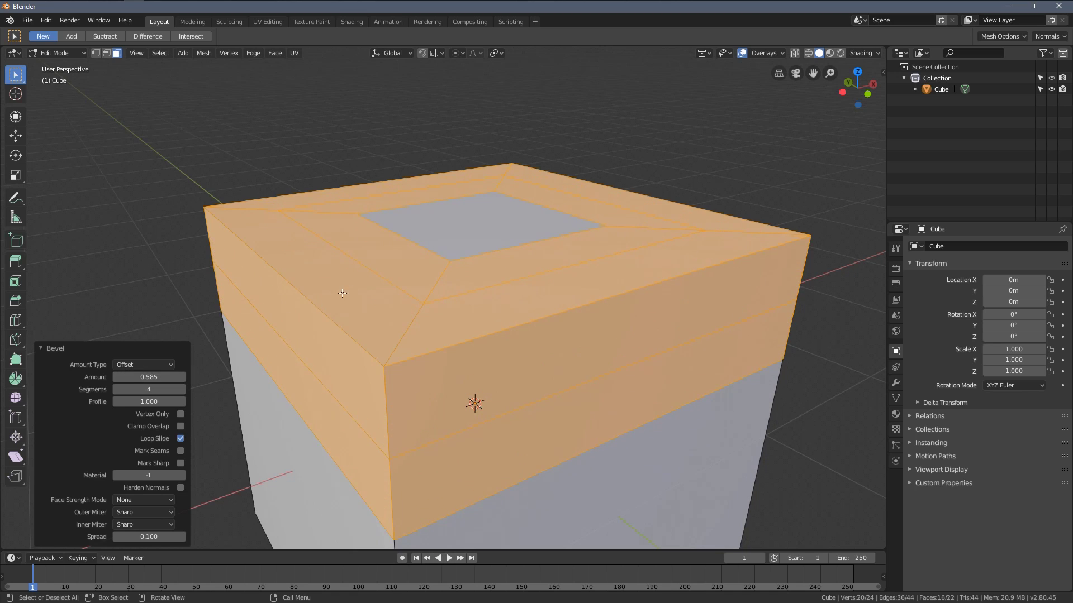
pyautogui.scroll(-3, 476, 271)
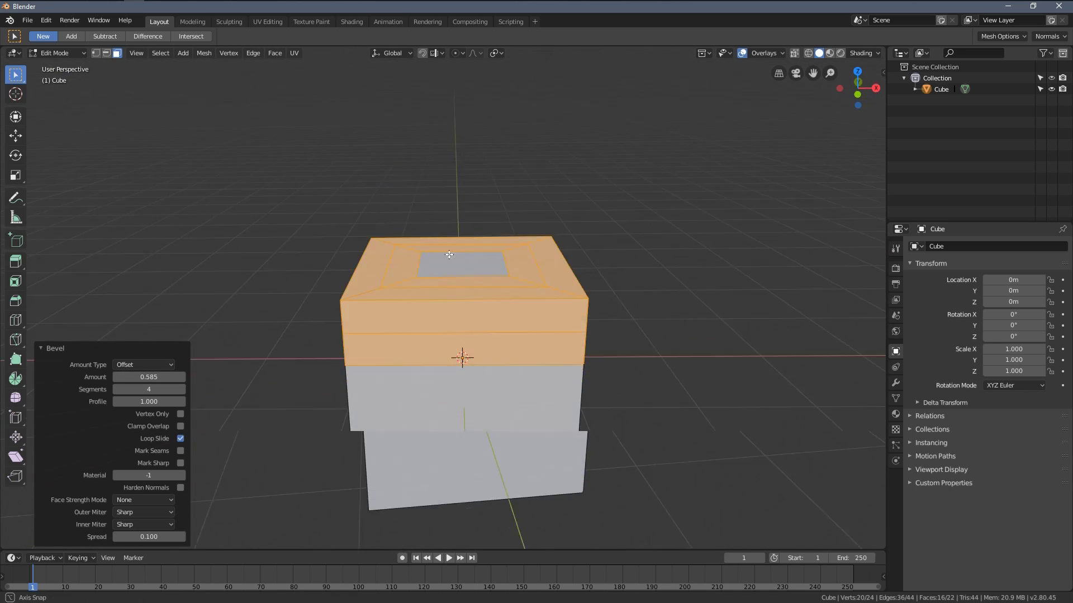
pyautogui.scroll(3, 442, 207)
pyautogui.moveTo(441, 206); pyautogui.dragTo(214, 386, button='middle')
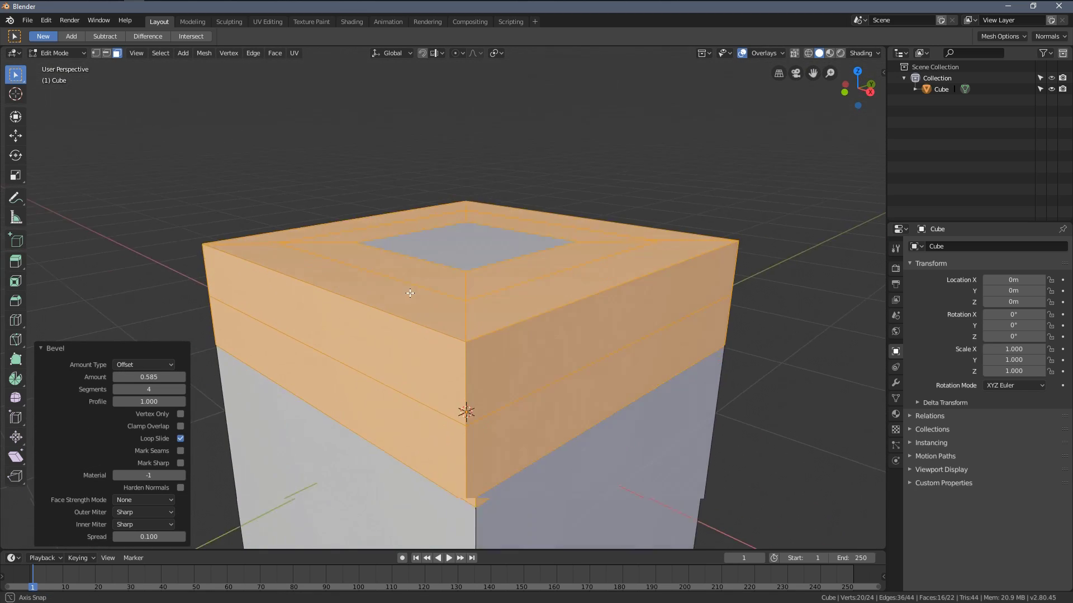
pyautogui.moveTo(149, 377); pyautogui.dragTo(134, 376)
pyautogui.doubleClick(152, 377)
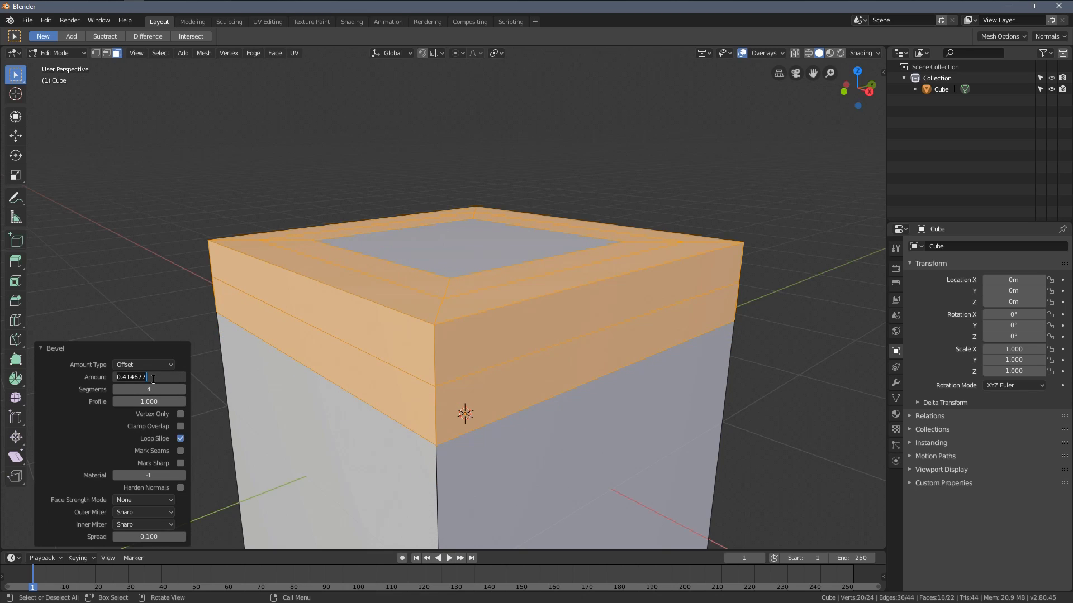
pyautogui.press('Return')
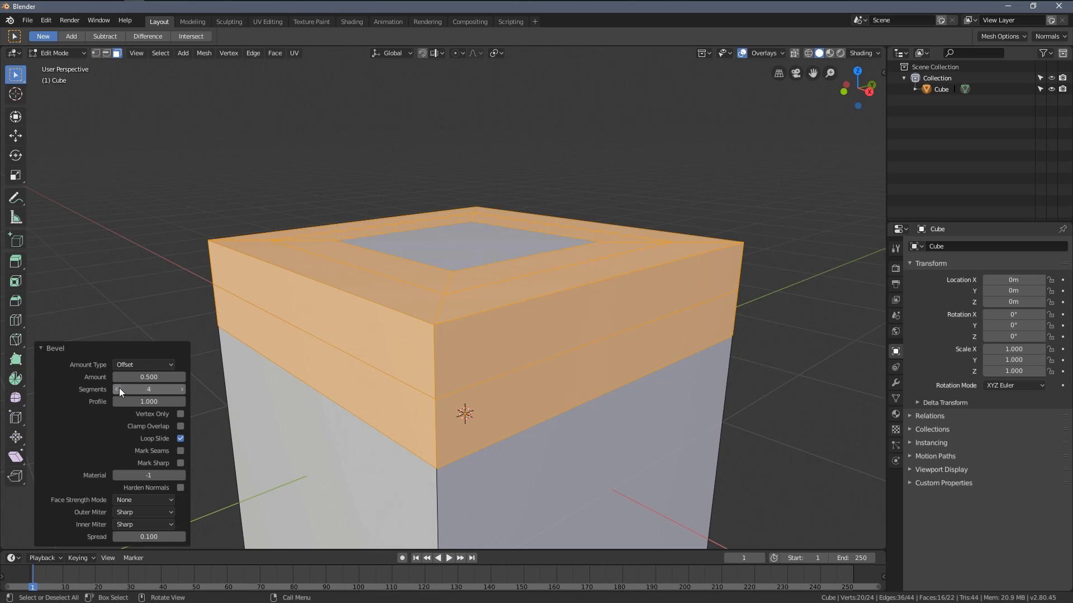
# - Reduce the bevel to 3 segments with a 0.440 profile
pyautogui.click(118, 389)
pyautogui.moveTo(144, 401); pyautogui.dragTo(139, 401)
pyautogui.scroll(-3, 461, 377)
pyautogui.moveTo(460, 377); pyautogui.dragTo(393, 163, button='middle')
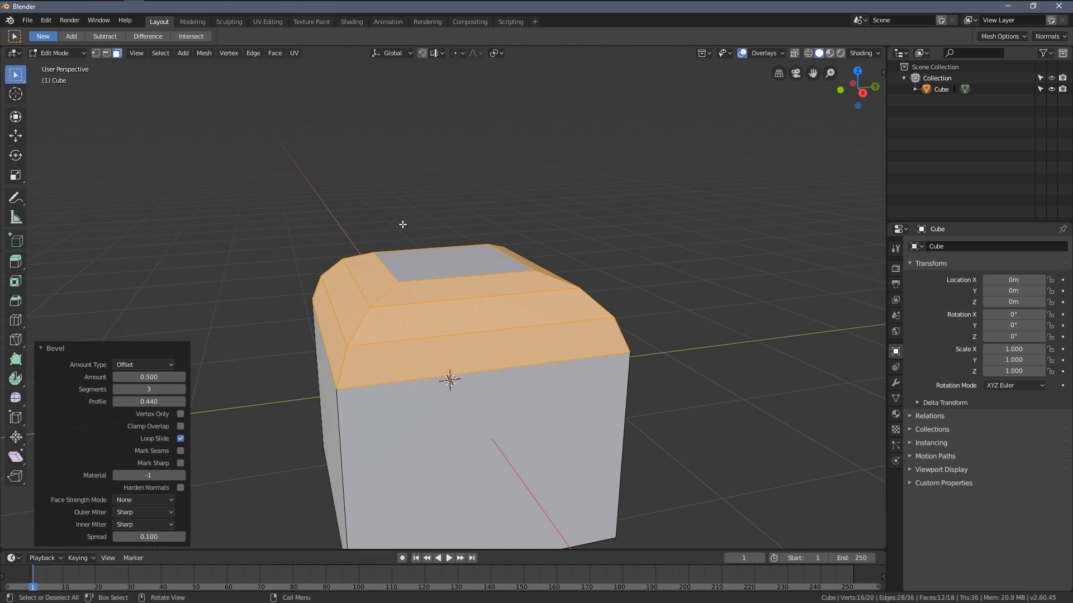
pyautogui.moveTo(417, 227); pyautogui.dragTo(400, 218, button='middle')
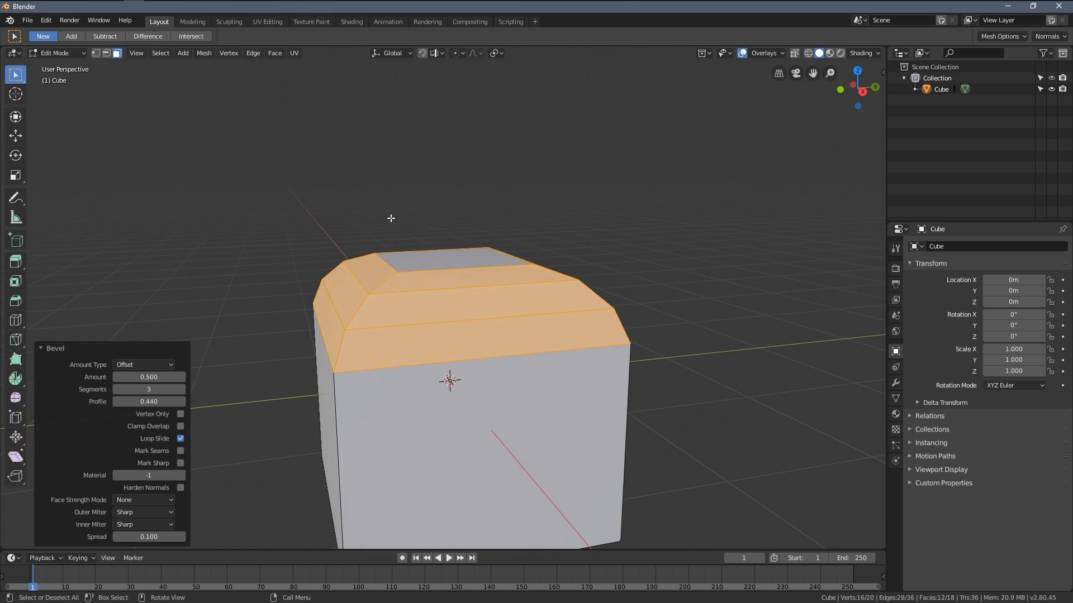
# - Deselect all, pick the corner bevel faces, then select the cube's bottom face
pyautogui.press('a')
pyautogui.hotkey('alt', 'a')
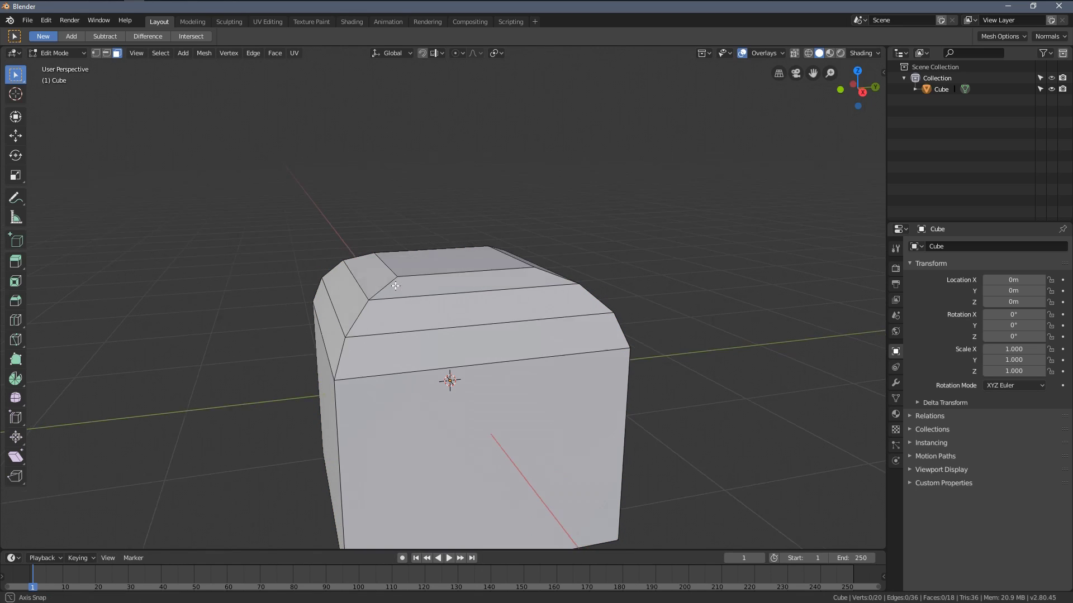
pyautogui.moveTo(397, 269); pyautogui.dragTo(419, 335, button='middle')
pyautogui.click(367, 255)
pyautogui.click(350, 290)
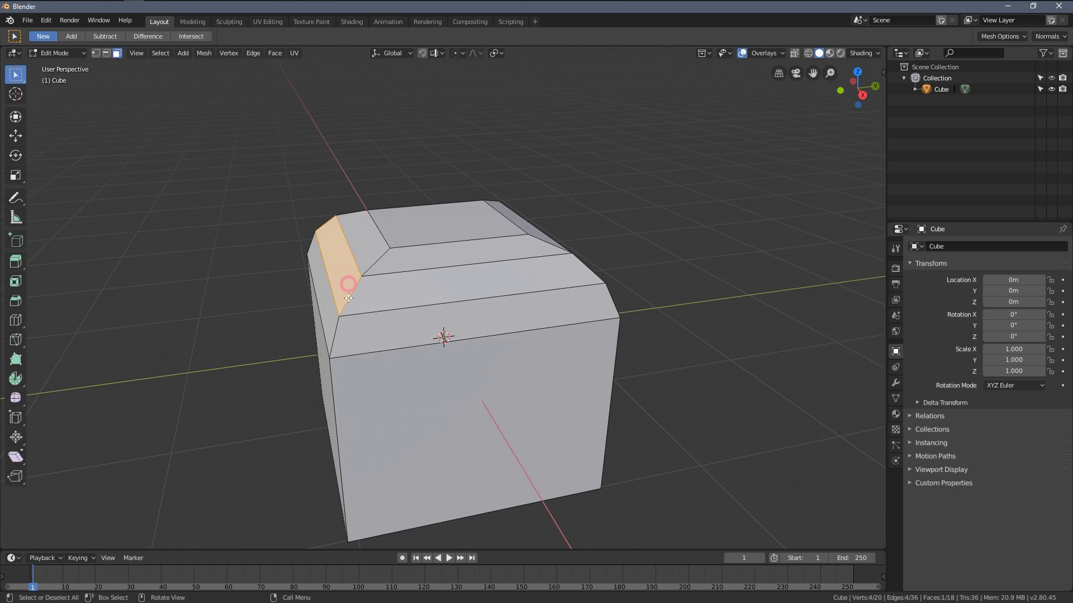
pyautogui.click(336, 325)
pyautogui.moveTo(453, 302); pyautogui.dragTo(464, 254, button='middle')
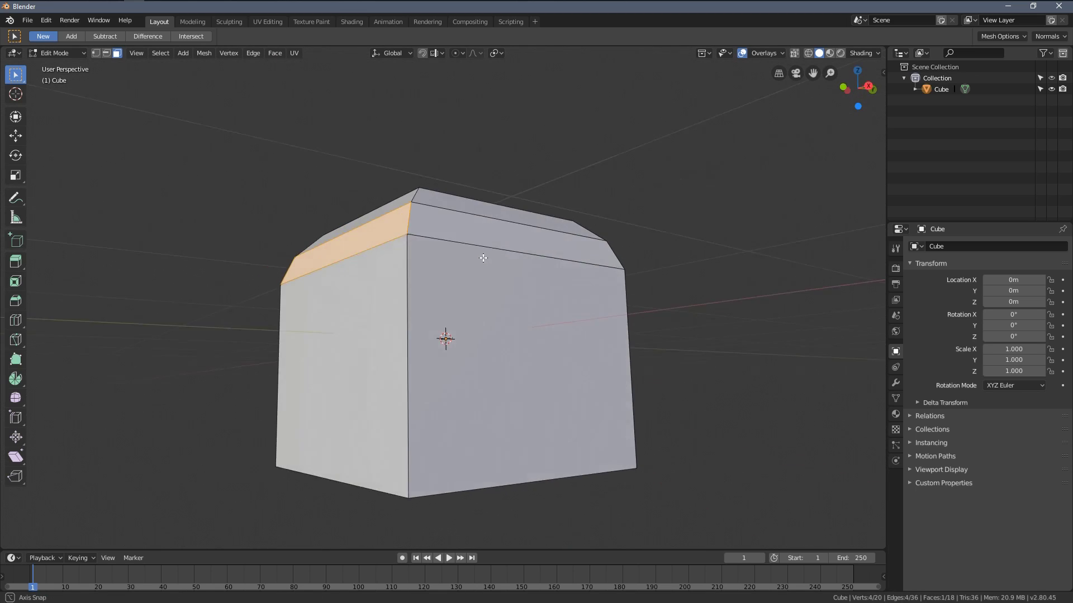
pyautogui.scroll(-3, 430, 336)
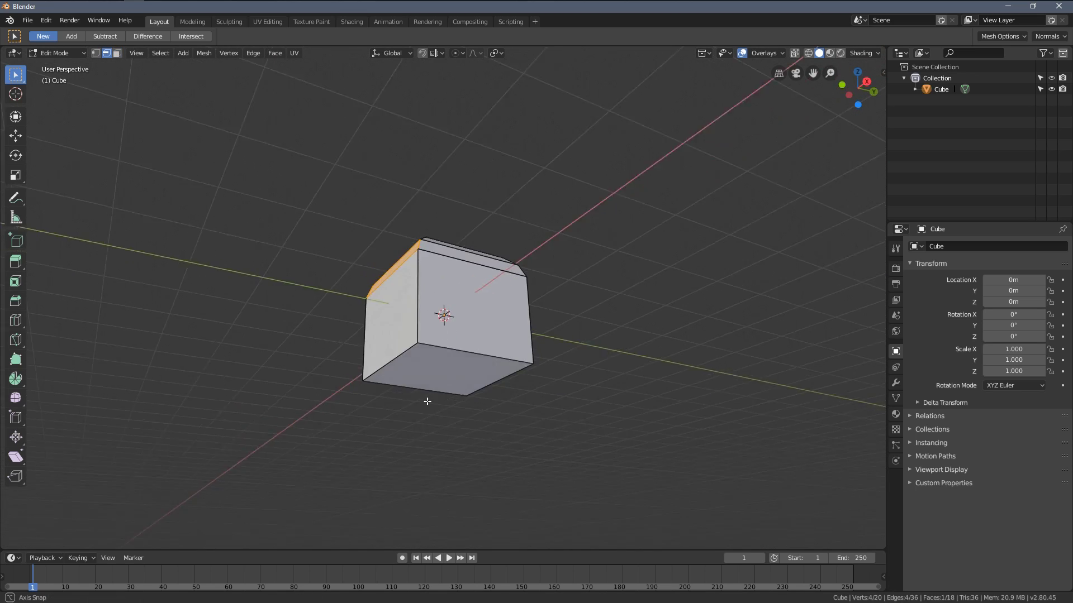
pyautogui.moveTo(430, 335)
pyautogui.mouseDown(button='middle')
pyautogui.moveTo(419, 361)
pyautogui.moveTo(457, 236)
pyautogui.mouseUp(button='middle')
pyautogui.click(418, 368)
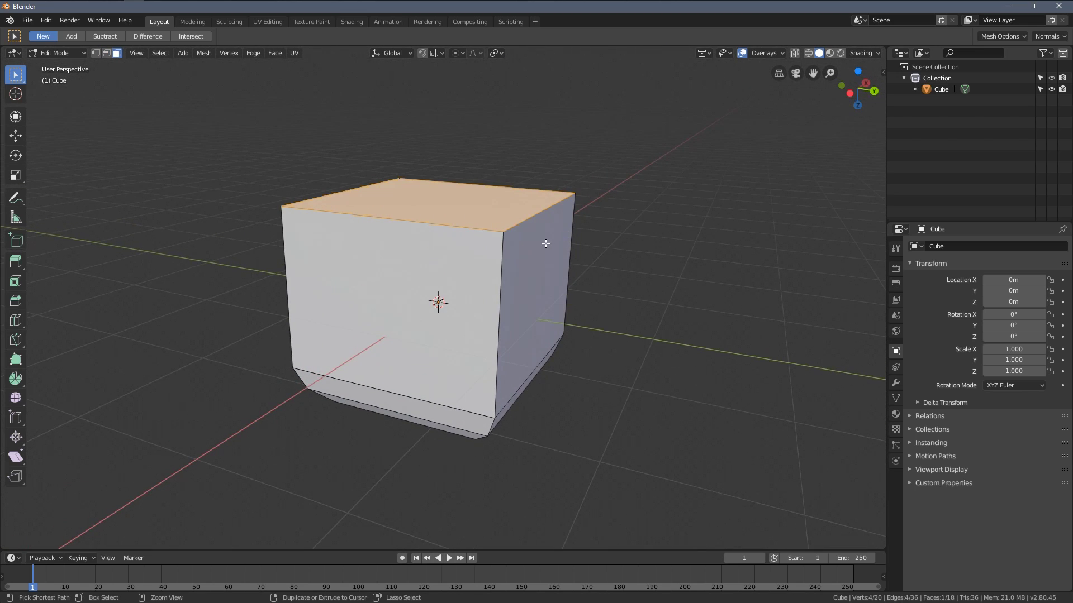
pyautogui.hotkey('ctrl', 'b')
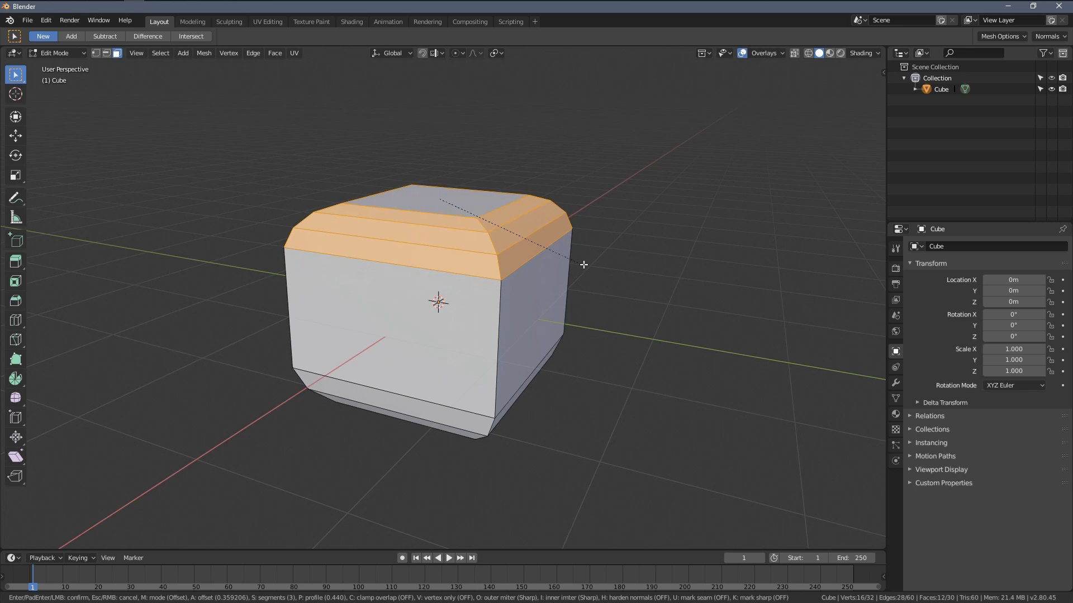
pyautogui.click(585, 265)
pyautogui.moveTo(281, 213); pyautogui.dragTo(330, 262, button='middle')
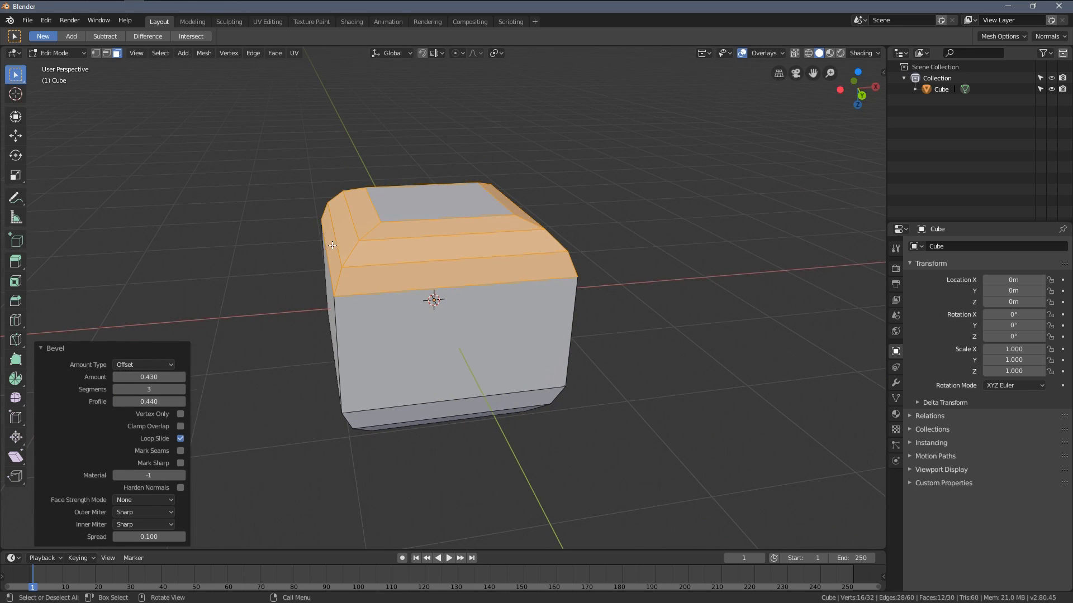
pyautogui.scroll(2, 270, 223)
pyautogui.moveTo(271, 222); pyautogui.dragTo(318, 276, button='middle')
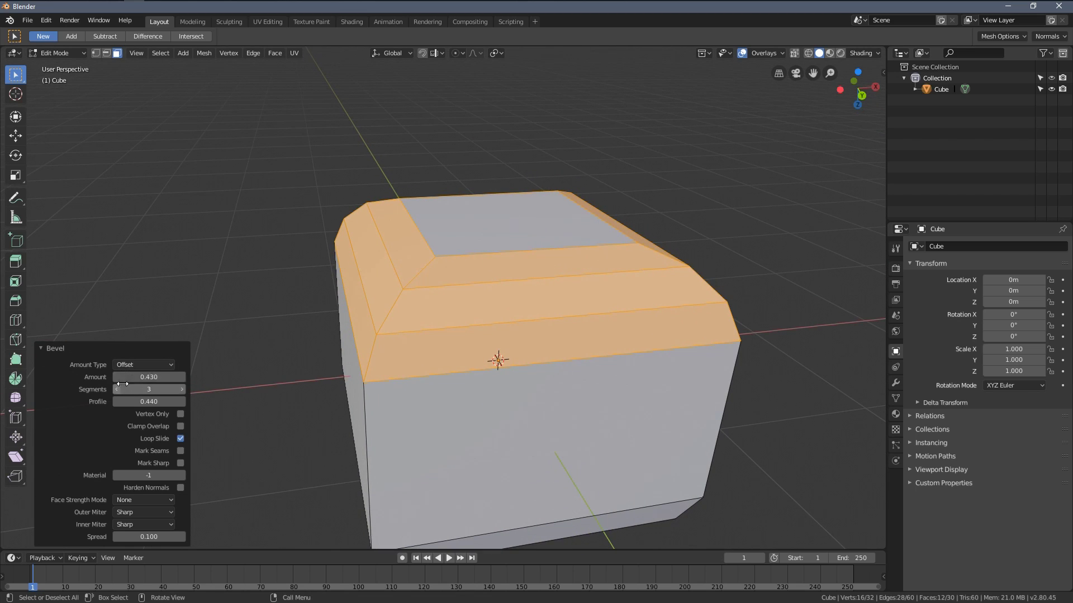
pyautogui.scroll(-3, 294, 394)
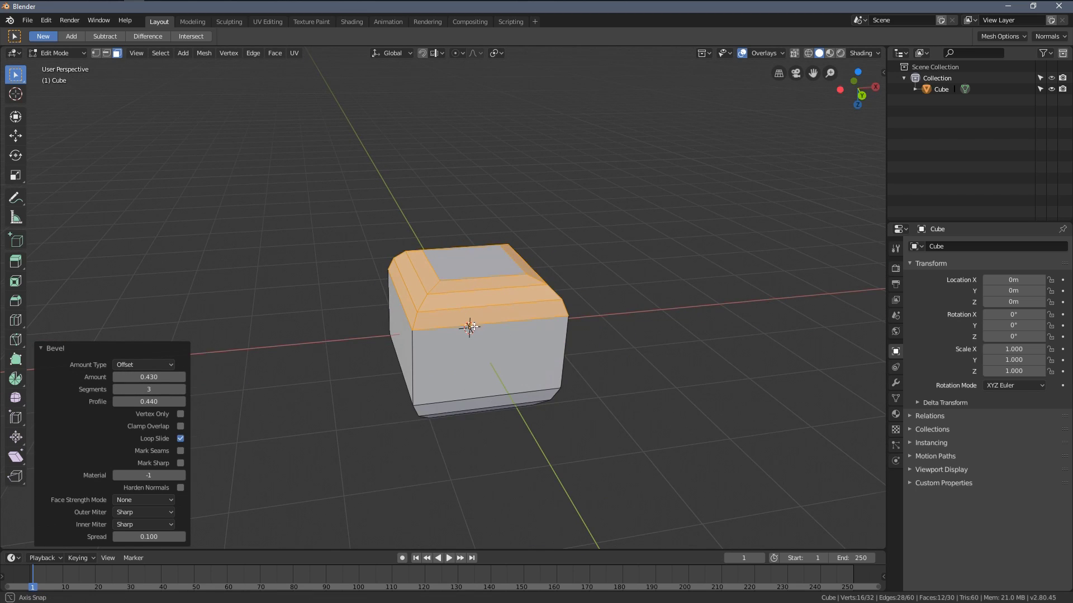
pyautogui.moveTo(490, 368)
pyautogui.mouseDown(button='middle')
pyautogui.moveTo(469, 327)
pyautogui.moveTo(367, 250)
pyautogui.mouseUp(button='middle')
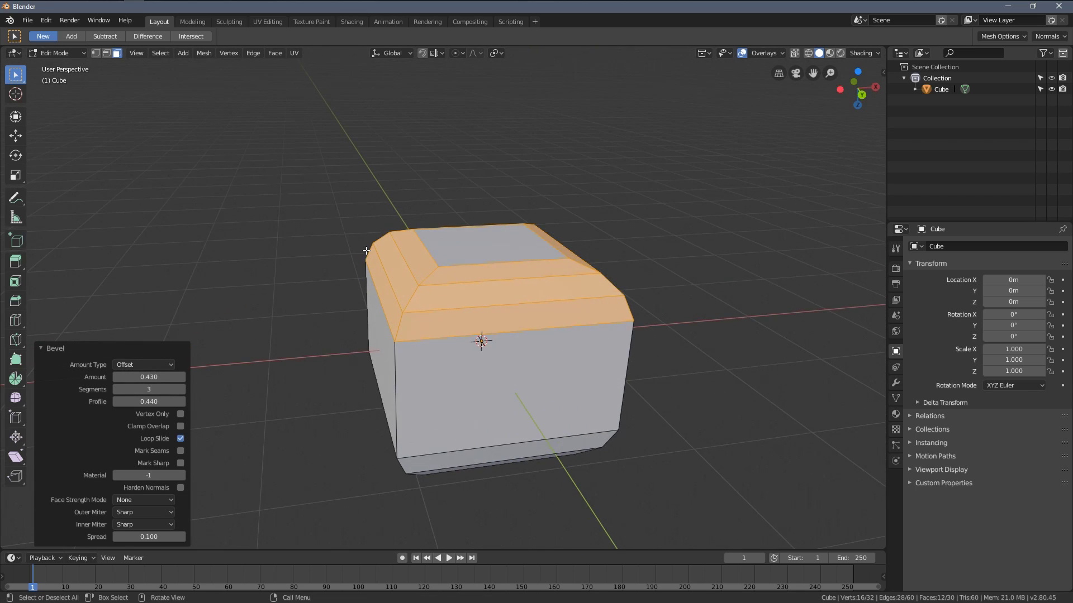
pyautogui.click(293, 135)
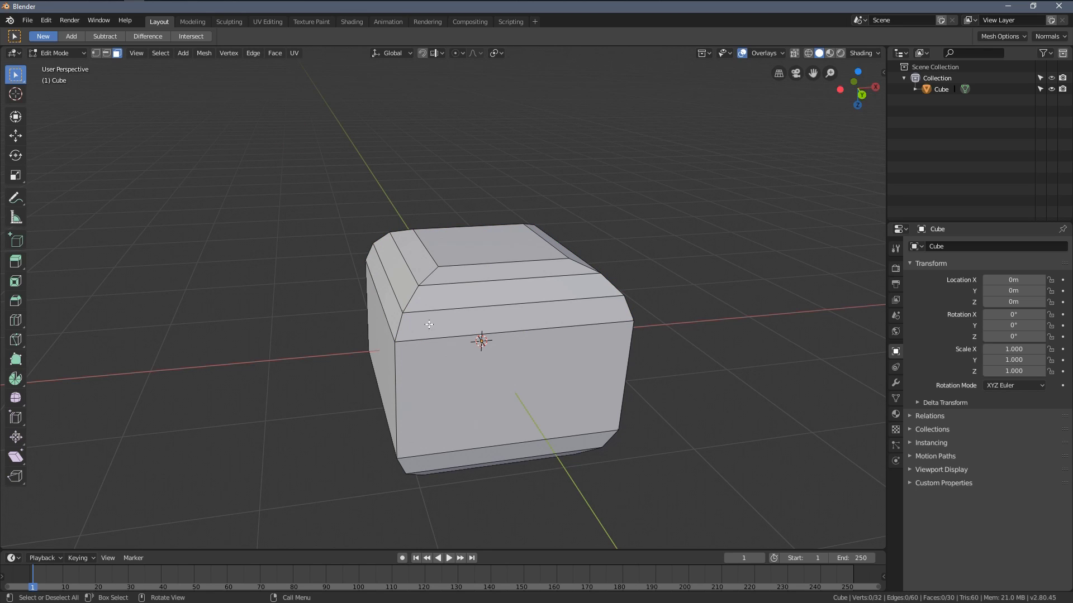
pyautogui.moveTo(499, 210); pyautogui.dragTo(370, 287, button='middle')
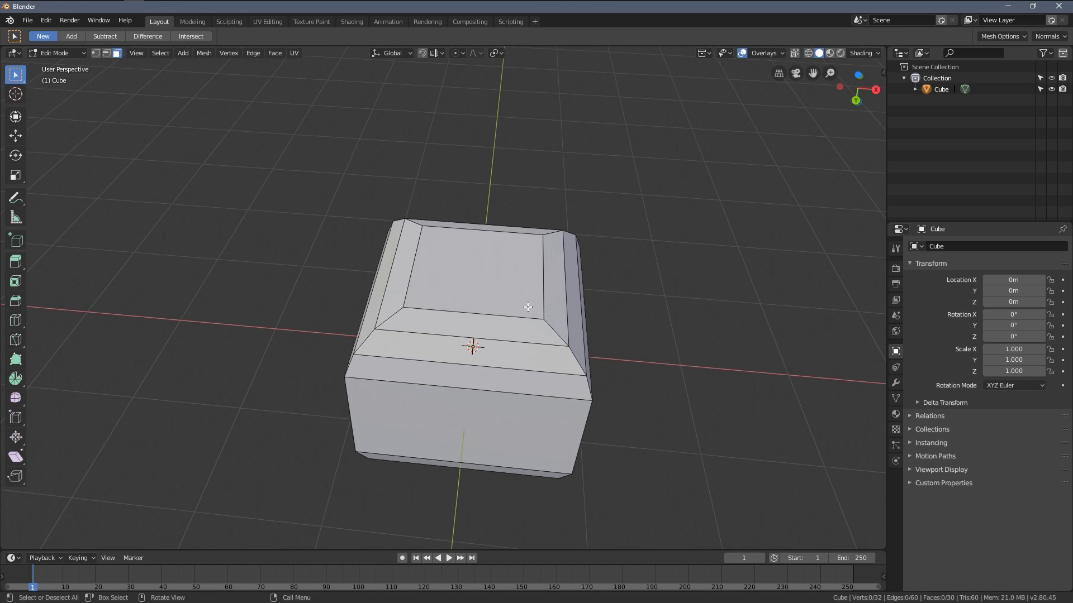
pyautogui.moveTo(528, 308); pyautogui.dragTo(474, 284, button='middle')
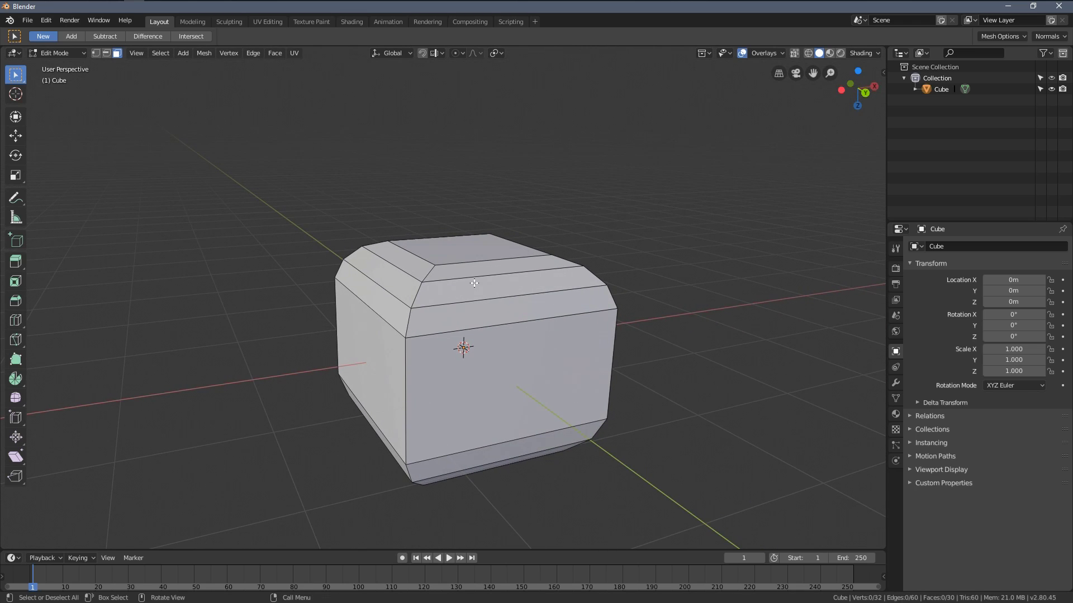
# - Undo the previous bevel and bevel the top face edges afresh
pyautogui.hotkey('ctrl', 'z')
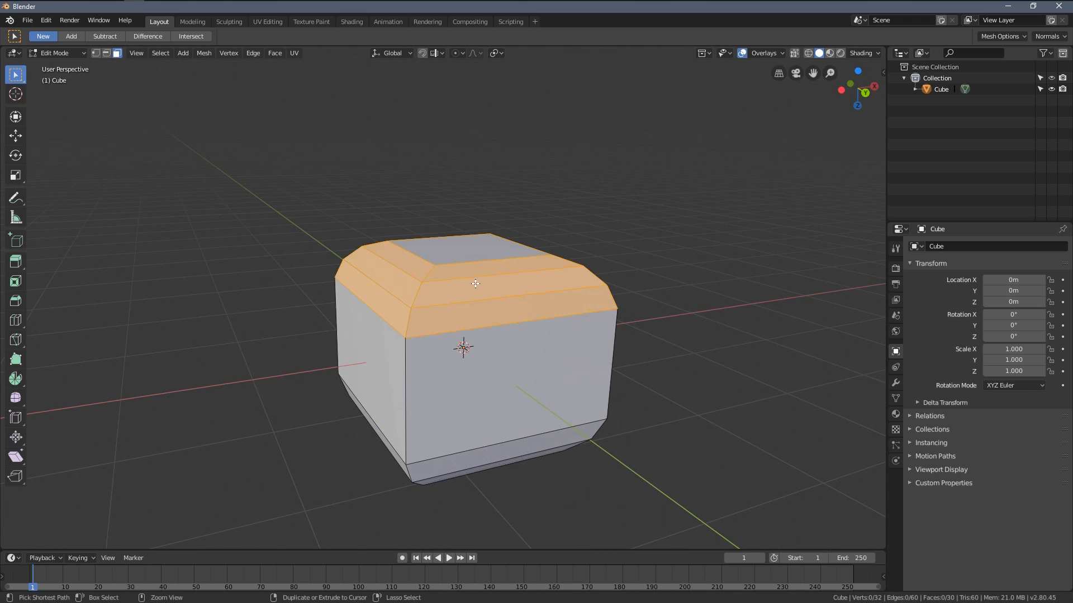
pyautogui.hotkey('ctrl', 'z')
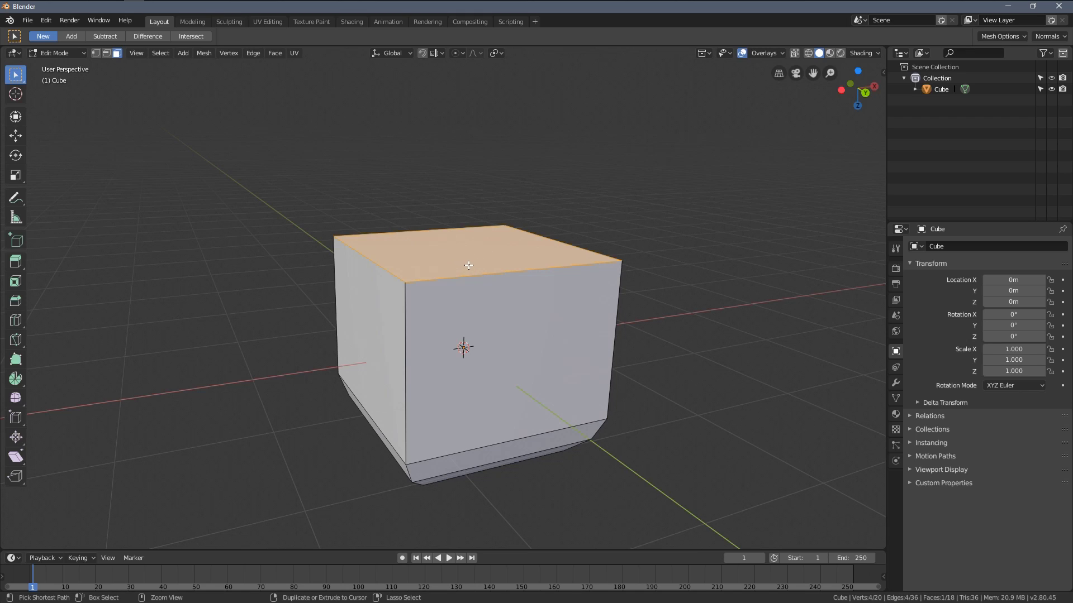
pyautogui.hotkey('ctrl', 'g')
pyautogui.press('Escape')
pyautogui.hotkey('ctrl', 'b')
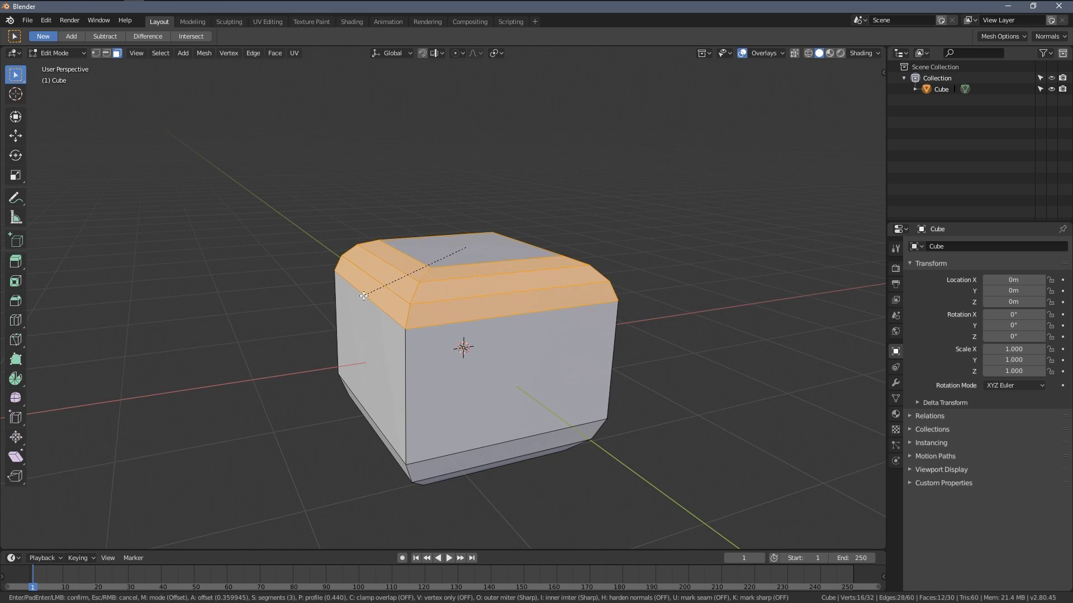
pyautogui.click(363, 295)
# - Set the new bevel to 5 segments with an amount of about 0.46
pyautogui.moveTo(361, 299); pyautogui.dragTo(350, 269, button='middle')
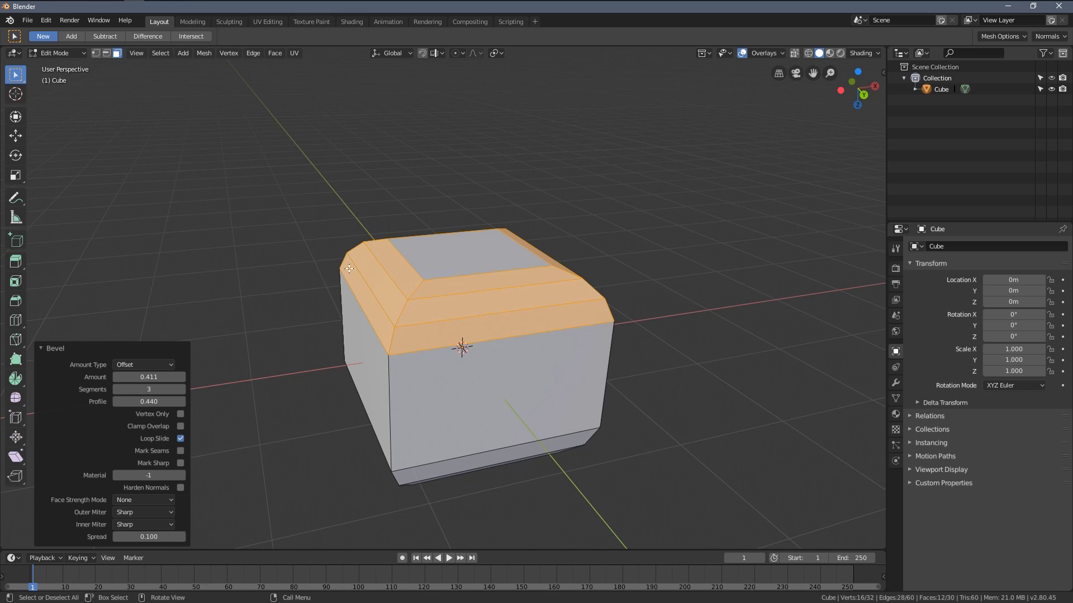
pyautogui.click(179, 390)
pyautogui.scroll(3, 225, 353)
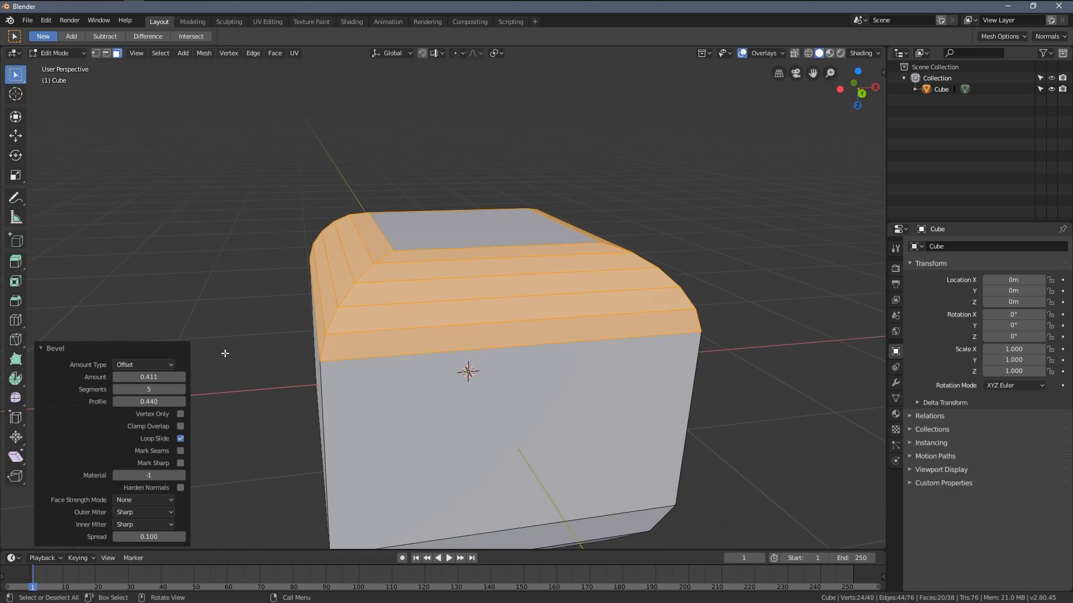
pyautogui.moveTo(150, 376)
pyautogui.mouseDown()
pyautogui.moveTo(126, 377)
pyautogui.moveTo(151, 377)
pyautogui.mouseUp()
pyautogui.moveTo(470, 352); pyautogui.dragTo(394, 343, button='middle')
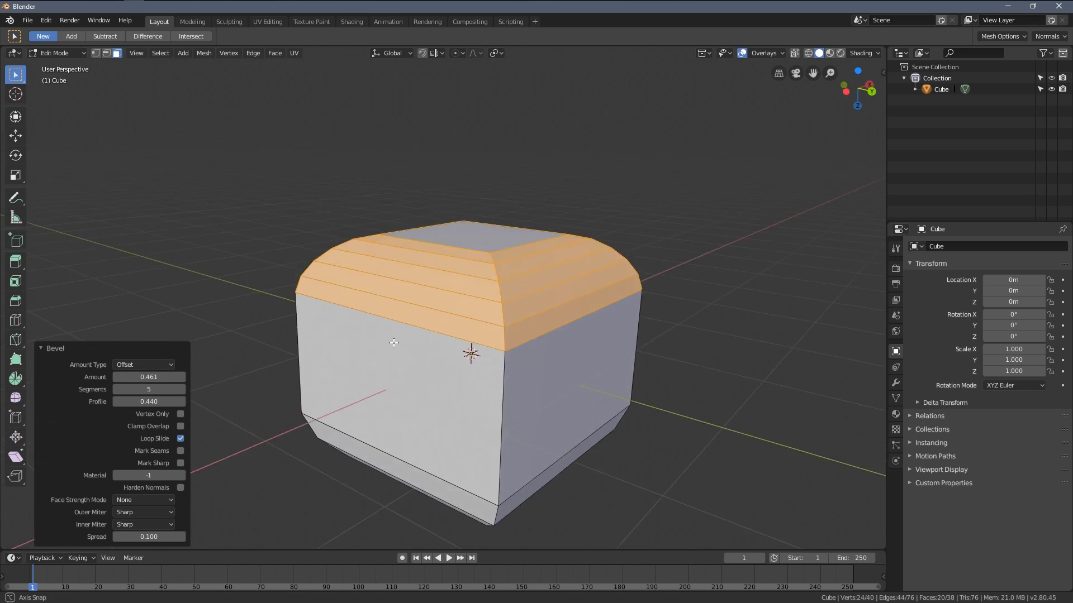
pyautogui.scroll(-4, 395, 343)
pyautogui.scroll(2, 419, 335)
# - Add a second cube and move it along X beside the first
pyautogui.press('Tab')
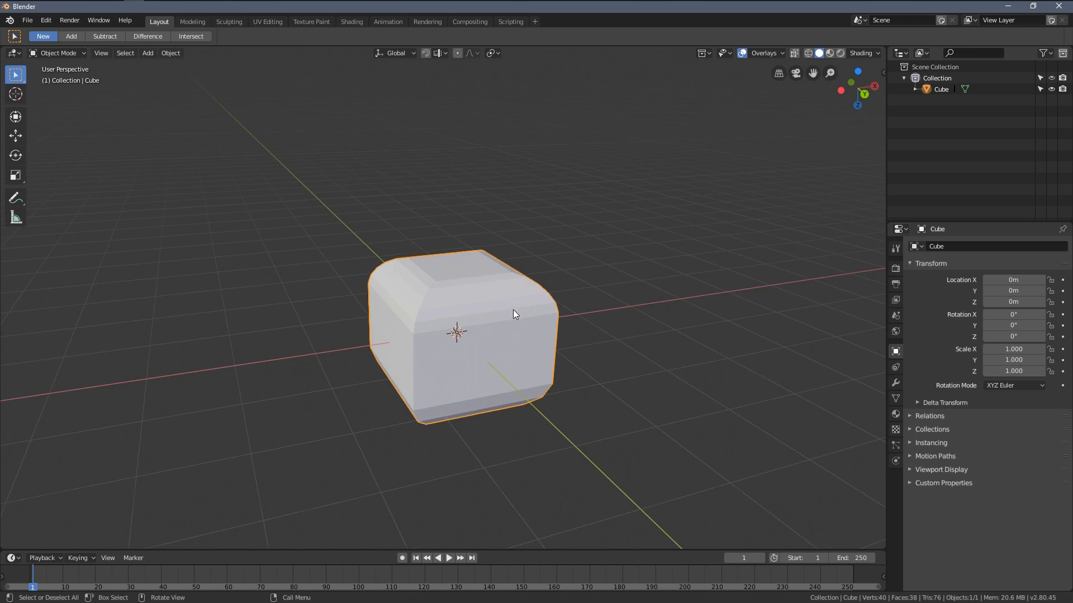
pyautogui.moveTo(513, 309); pyautogui.dragTo(500, 320, button='middle')
pyautogui.hotkey('shift', 'a')
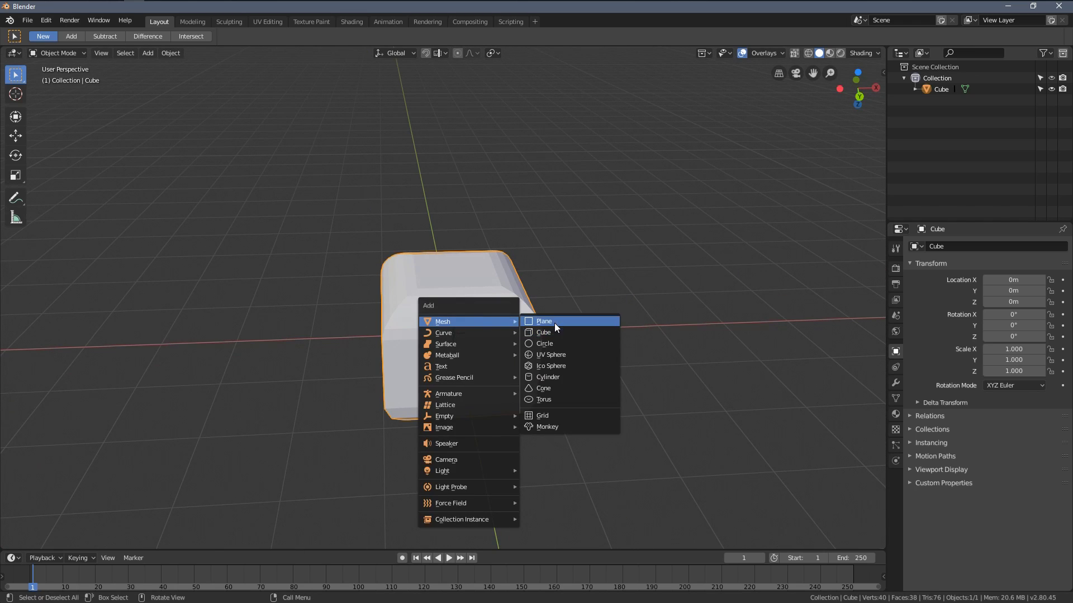
pyautogui.click(546, 332)
pyautogui.moveTo(504, 327); pyautogui.dragTo(336, 378, button='middle')
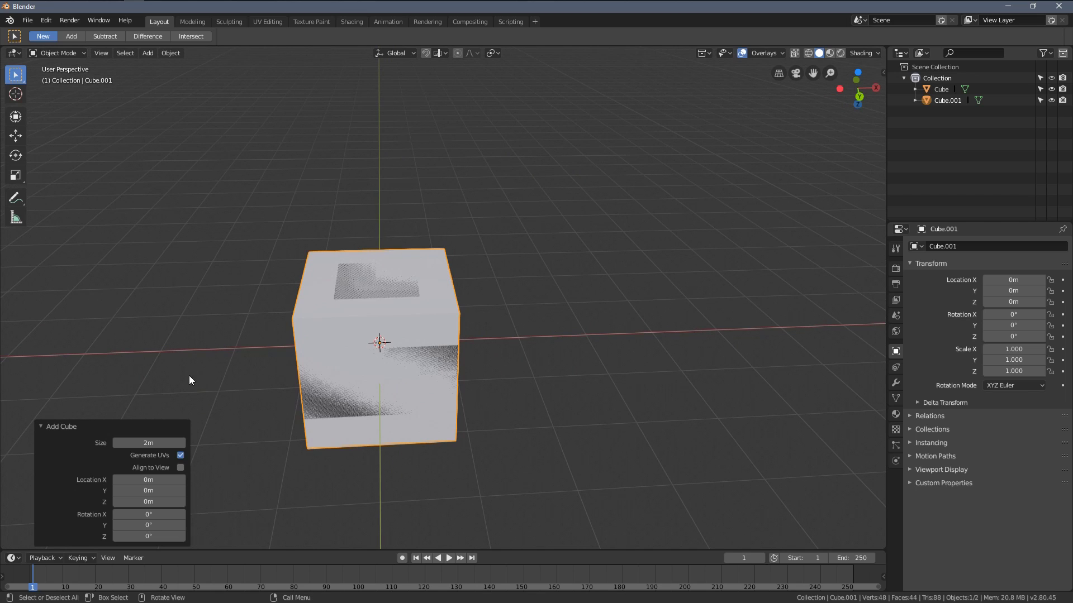
pyautogui.click(15, 136)
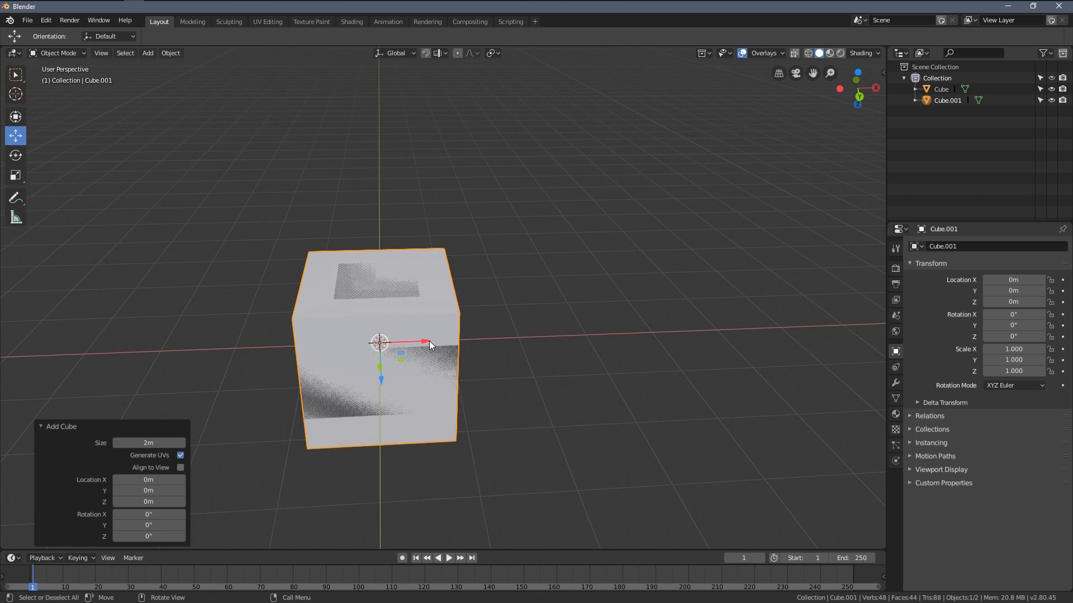
pyautogui.moveTo(430, 344); pyautogui.dragTo(666, 337)
pyautogui.moveTo(666, 337); pyautogui.dragTo(462, 225, button='middle')
pyautogui.scroll(-4, 458, 179)
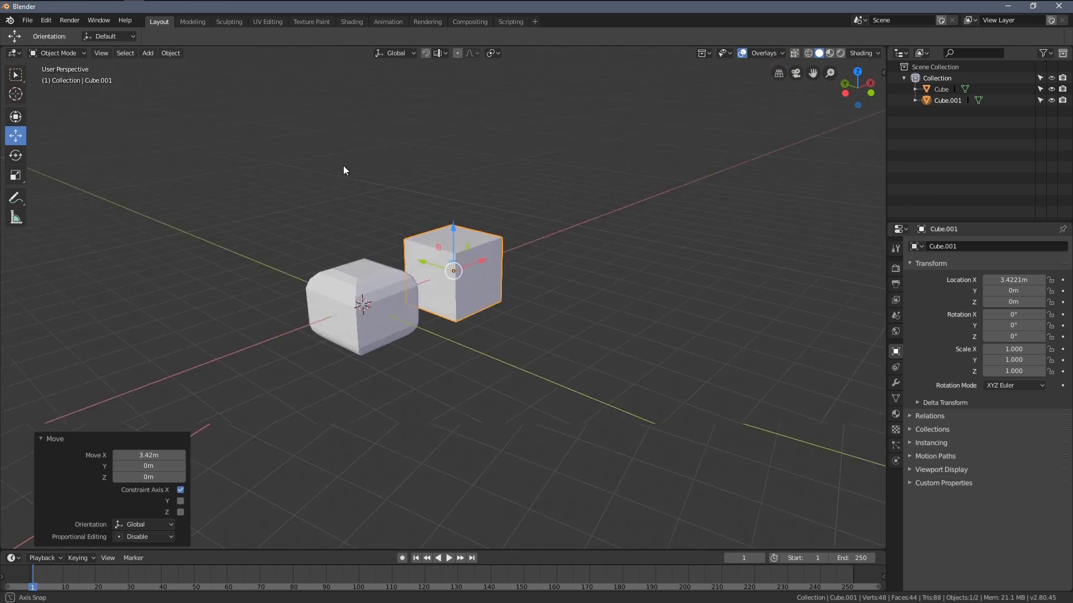
pyautogui.scroll(3, 442, 229)
pyautogui.scroll(3, 489, 241)
pyautogui.moveTo(512, 287)
pyautogui.mouseDown(button='middle')
pyautogui.moveTo(490, 291)
pyautogui.moveTo(471, 233)
pyautogui.moveTo(498, 231)
pyautogui.mouseUp(button='middle')
pyautogui.scroll(2, 490, 291)
# - Bevel the new cube's top face with three segments, about 0.37 wide
pyautogui.press('Tab')
pyautogui.click(462, 207)
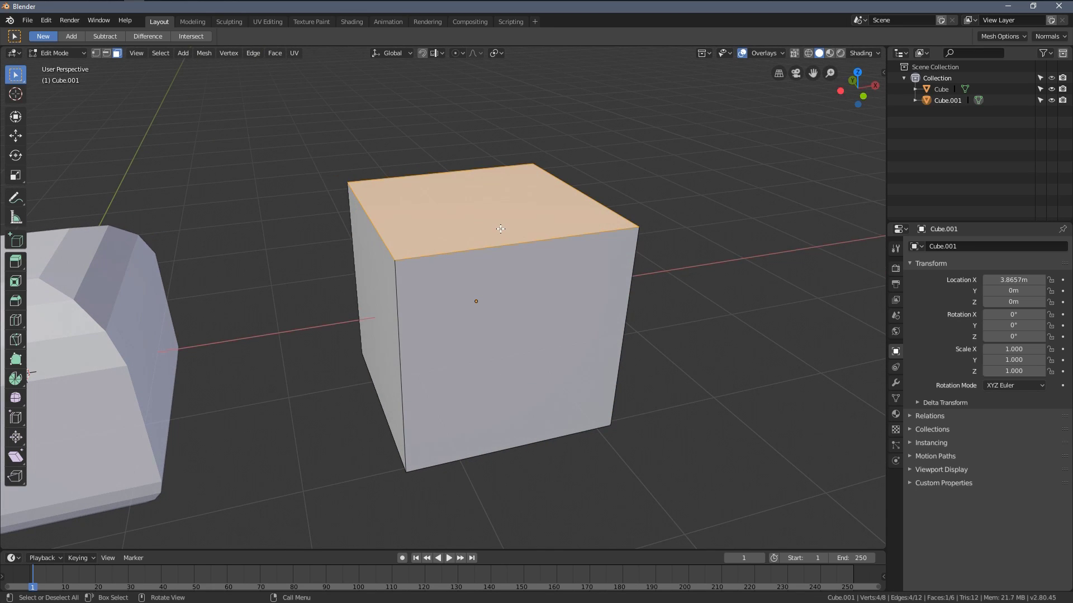
pyautogui.hotkey('ctrl', 'b')
pyautogui.scroll(4, 520, 251)
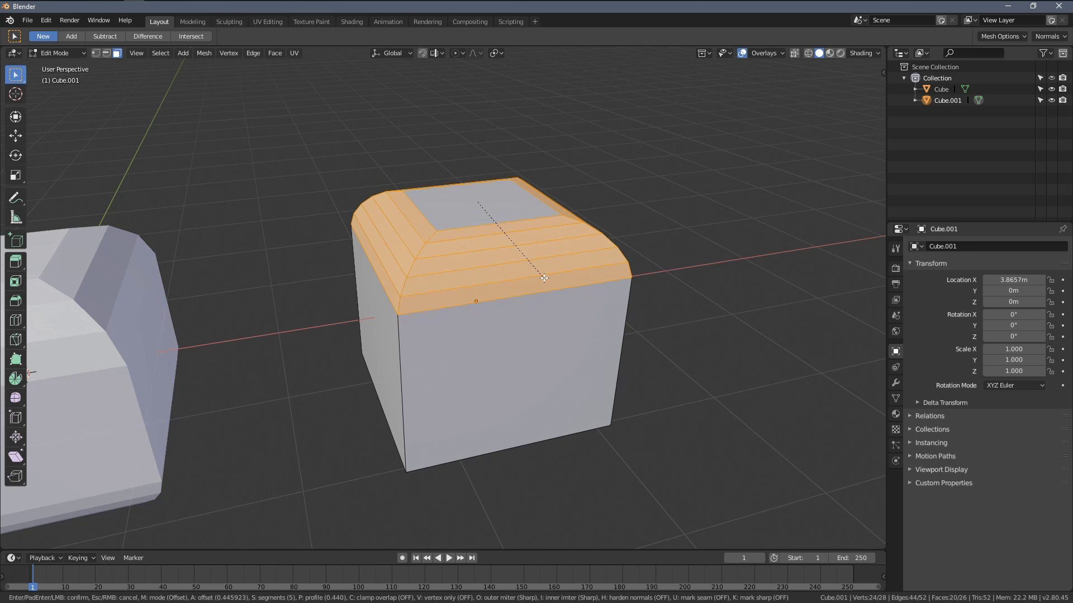
pyautogui.scroll(8, 550, 285)
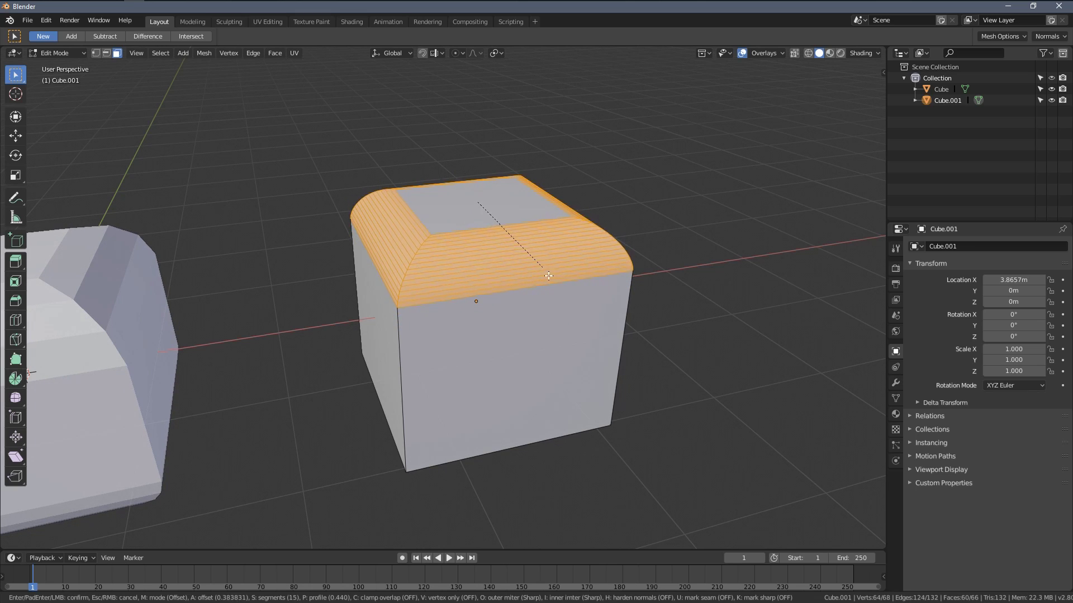
pyautogui.scroll(-7, 554, 293)
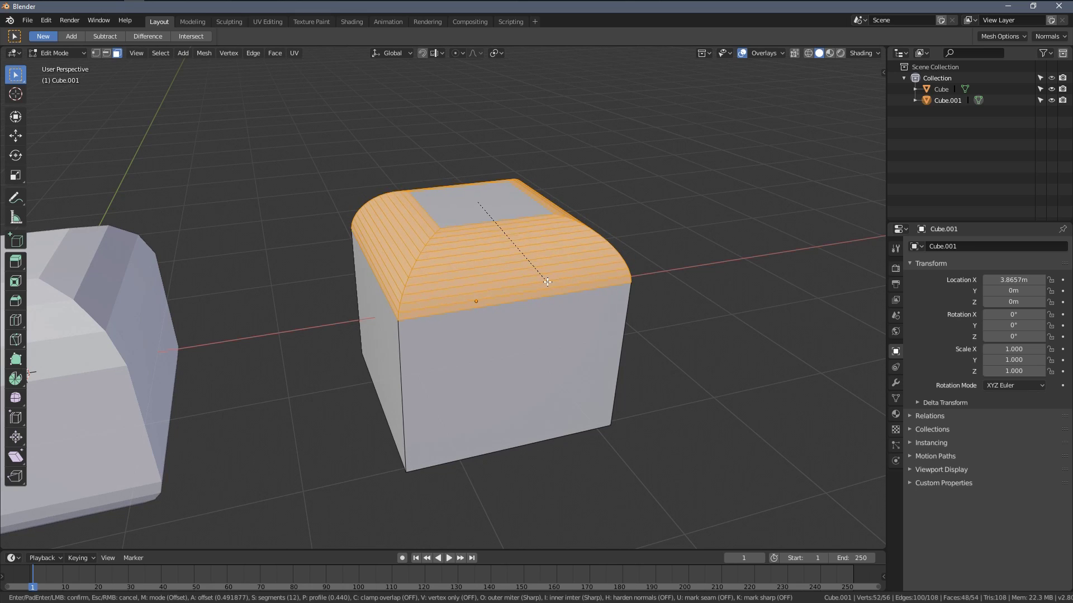
pyautogui.scroll(-5, 547, 281)
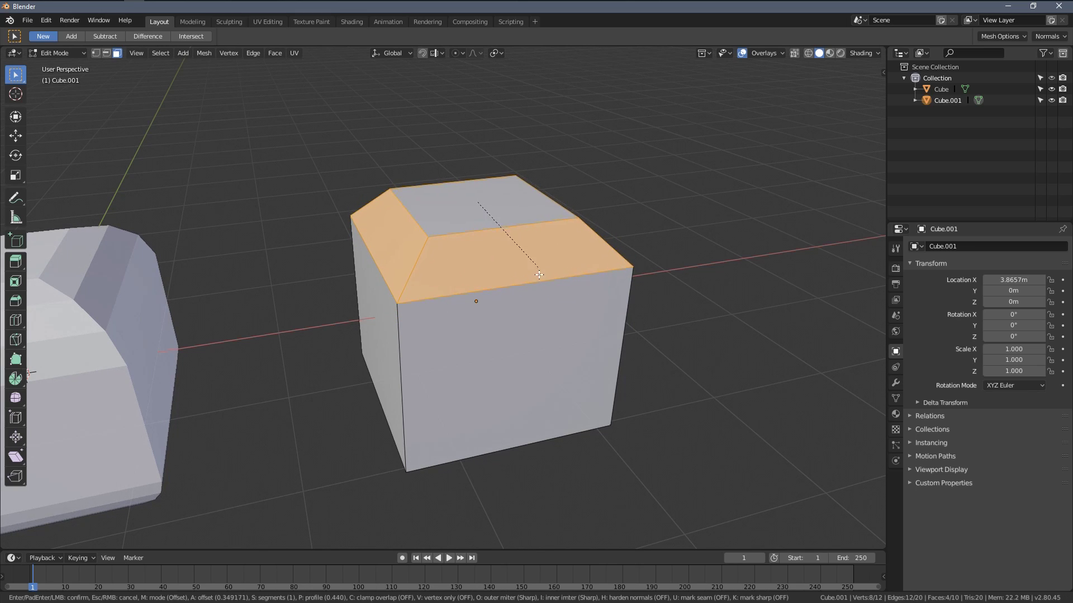
pyautogui.scroll(4, 541, 277)
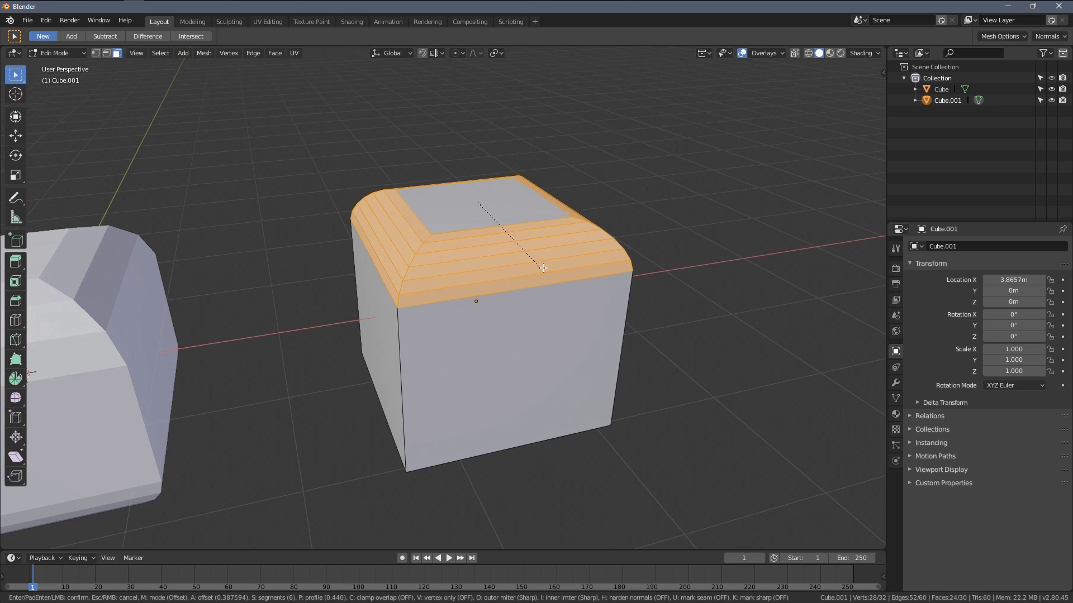
pyautogui.click(540, 269)
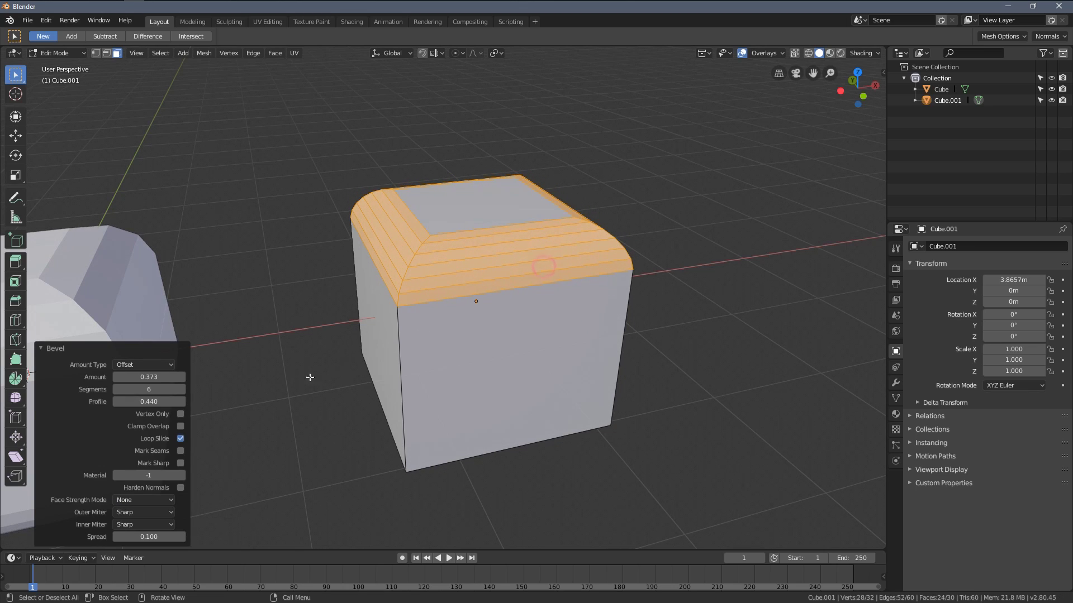
pyautogui.click(114, 392)
pyautogui.click(115, 392)
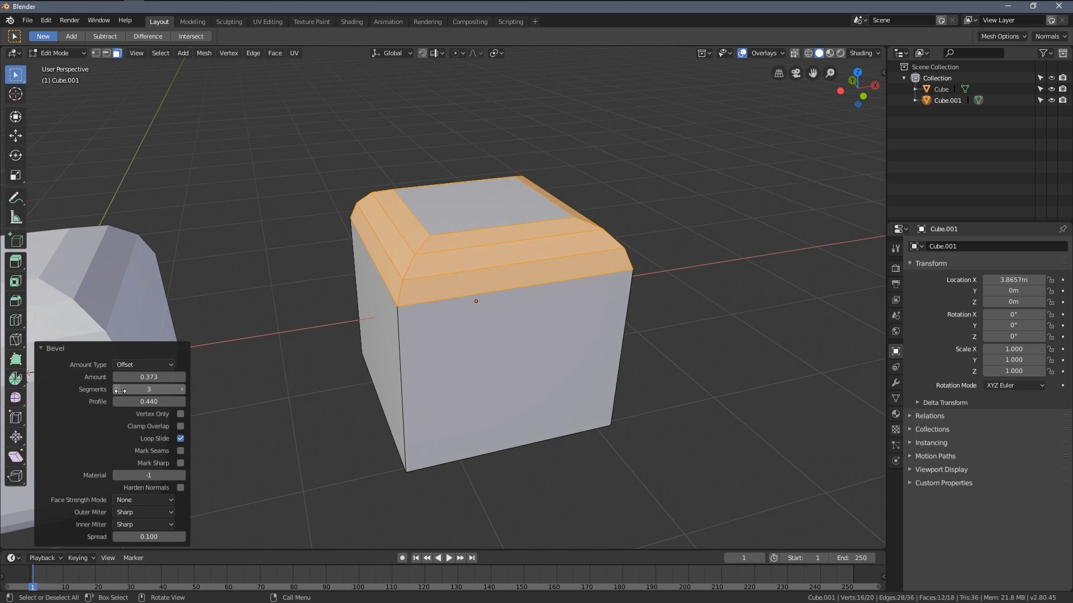
pyautogui.click(182, 389)
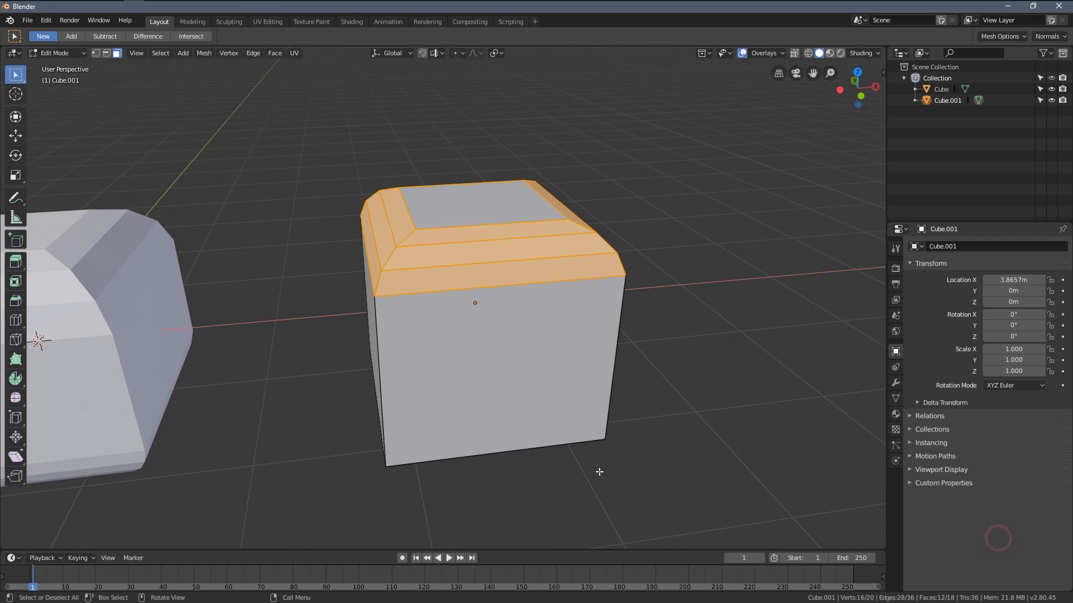
# - Ring the second cube with five loop cuts and set Smoothness to -1.270 to pinch its waist
pyautogui.hotkey('ctrl', 'r')
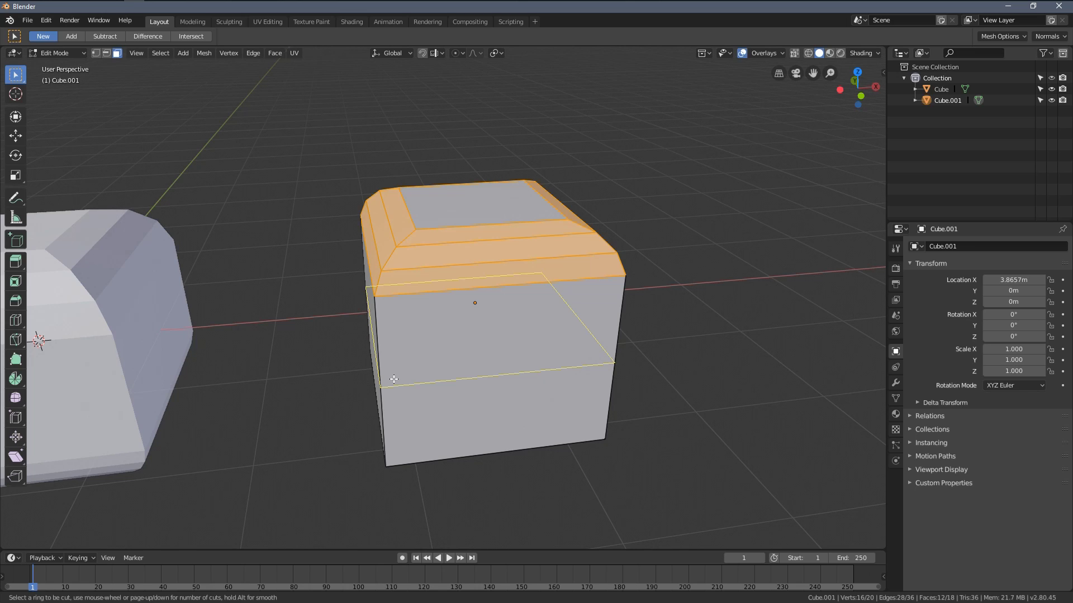
pyautogui.scroll(4, 392, 379)
pyautogui.scroll(-2, 392, 380)
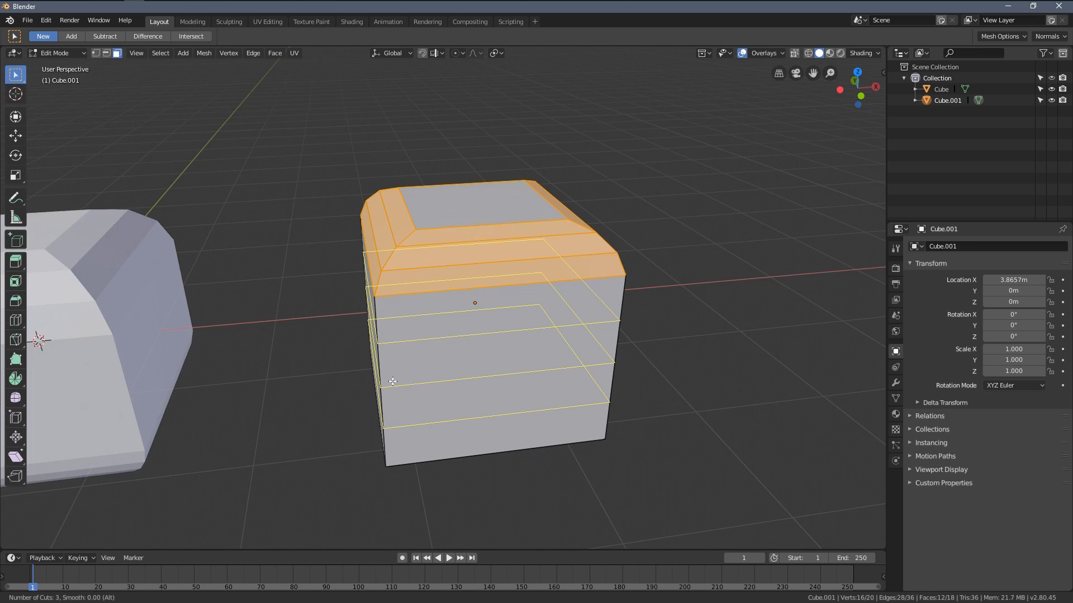
pyautogui.scroll(1, 393, 381)
pyautogui.click(394, 379)
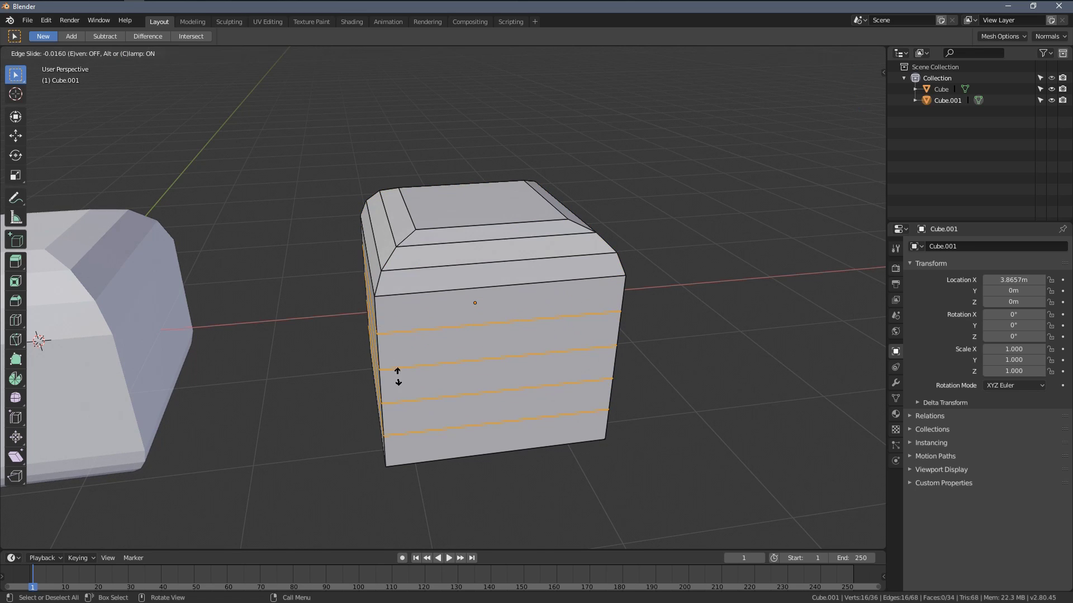
pyautogui.click(406, 374)
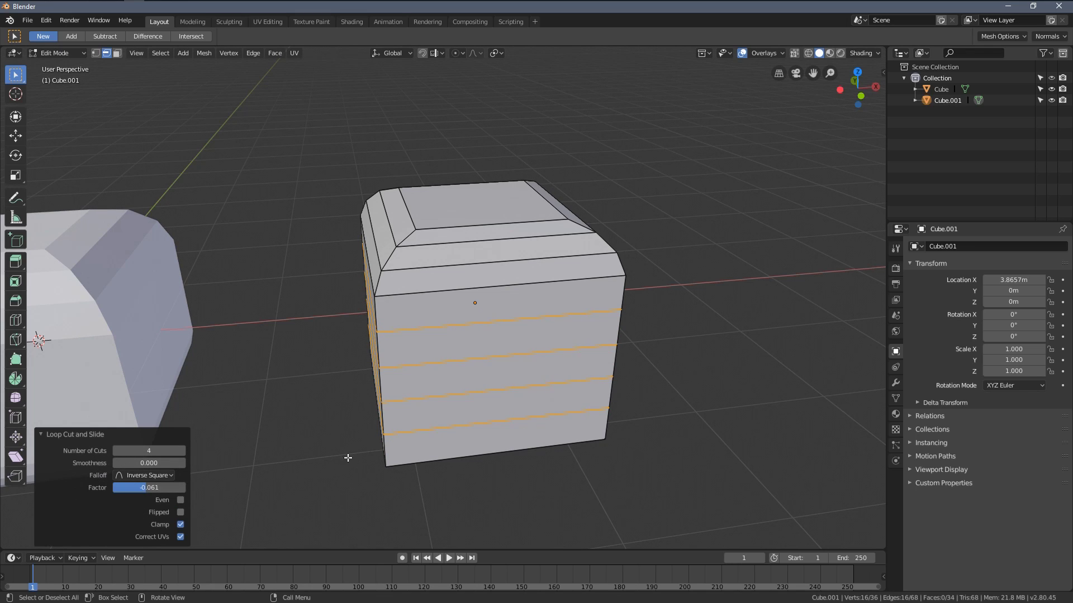
pyautogui.moveTo(348, 455); pyautogui.dragTo(197, 460, button='middle')
pyautogui.scroll(1, 381, 424)
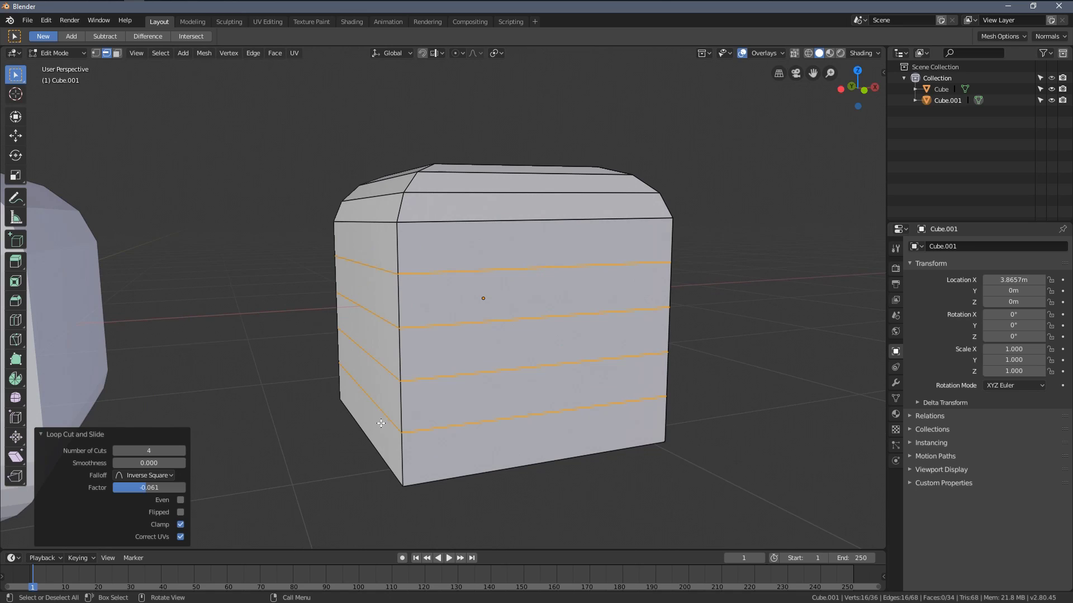
pyautogui.scroll(-1, 382, 423)
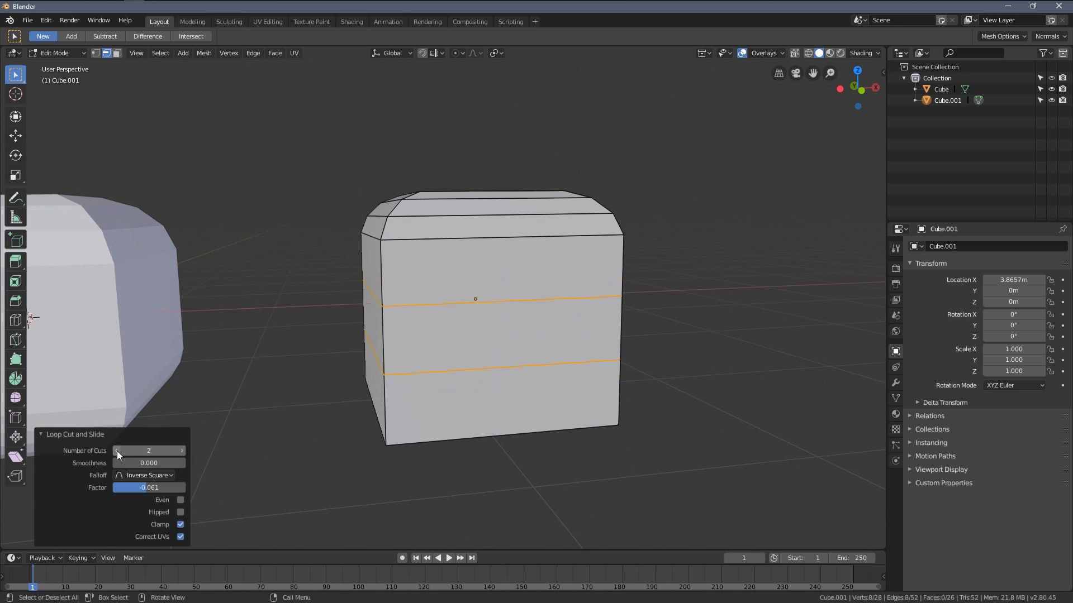
pyautogui.click(181, 449)
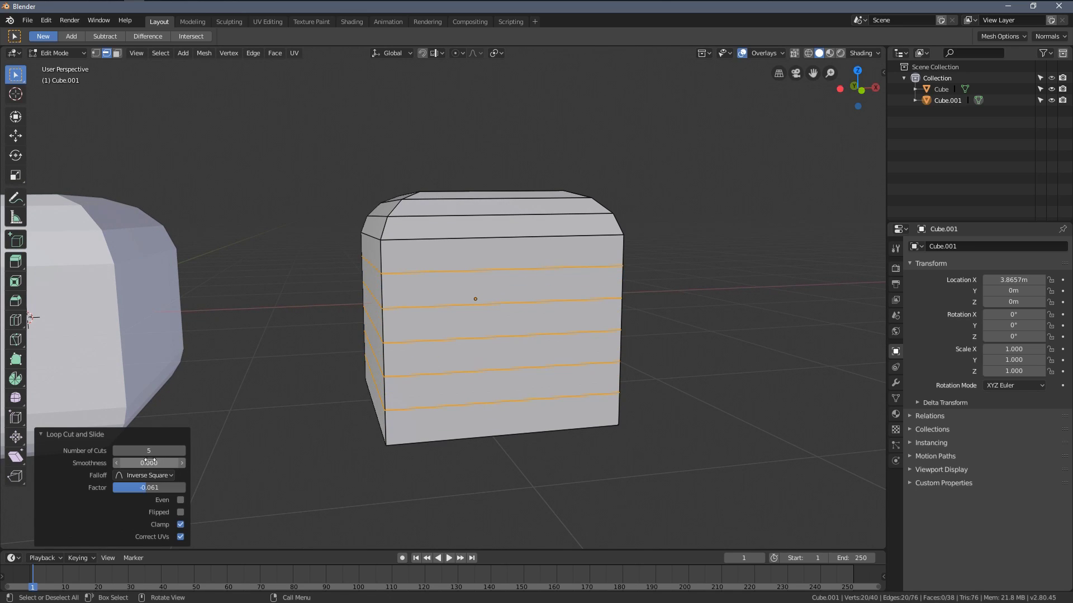
pyautogui.moveTo(142, 462)
pyautogui.mouseDown()
pyautogui.moveTo(181, 463)
pyautogui.moveTo(126, 463)
pyautogui.mouseUp()
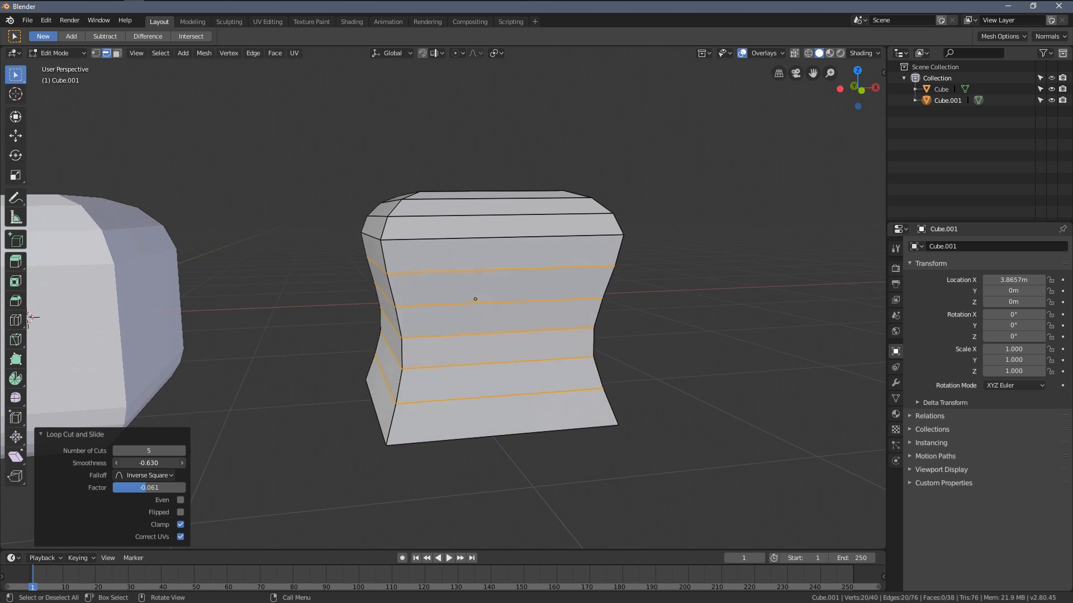
pyautogui.moveTo(146, 463); pyautogui.dragTo(118, 462)
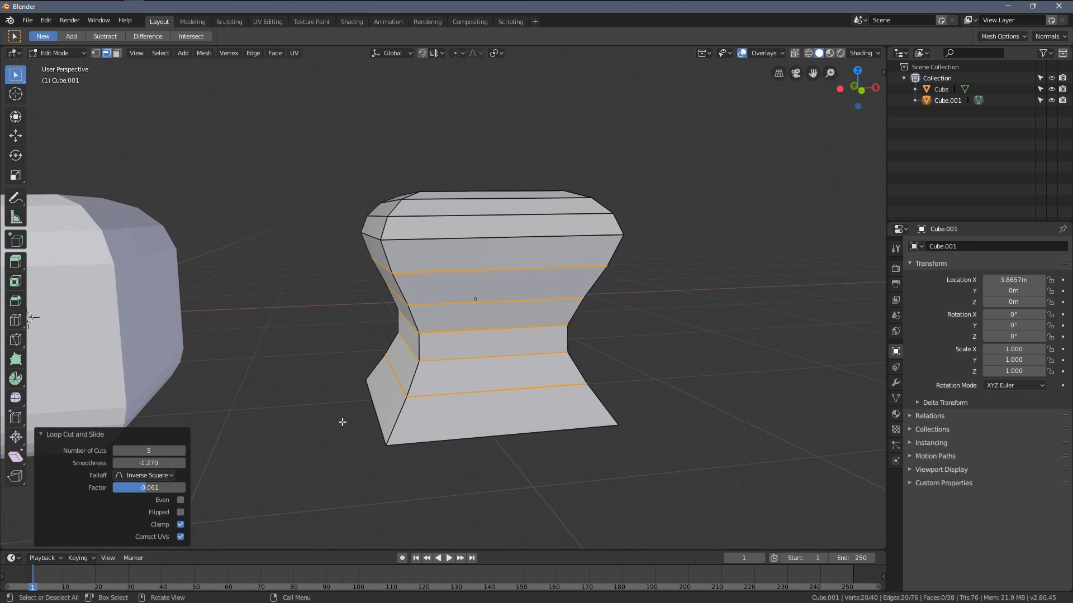
pyautogui.moveTo(343, 424); pyautogui.dragTo(396, 370, button='middle')
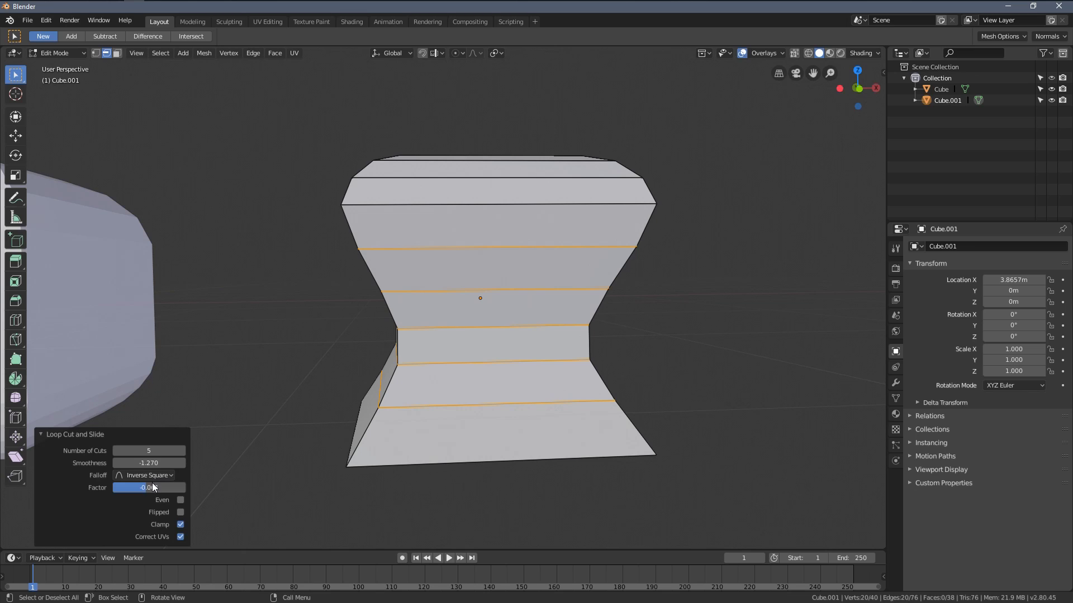
pyautogui.moveTo(151, 487)
pyautogui.mouseDown()
pyautogui.moveTo(117, 487)
pyautogui.moveTo(150, 487)
pyautogui.mouseUp()
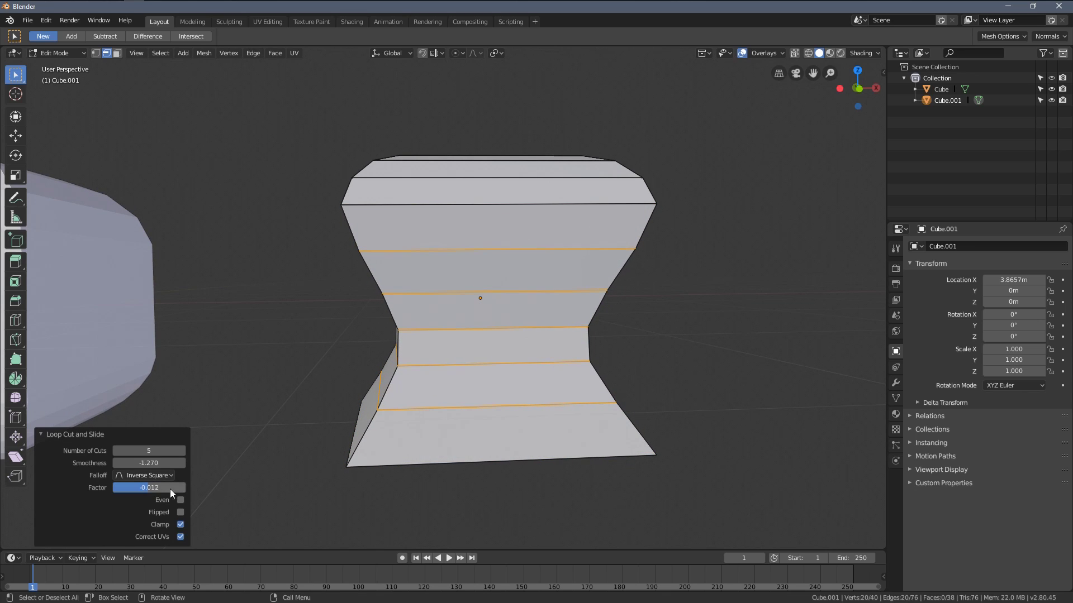
# - Try Sharp and Linear falloff on the loop cuts while varying Smoothness
pyautogui.click(140, 475)
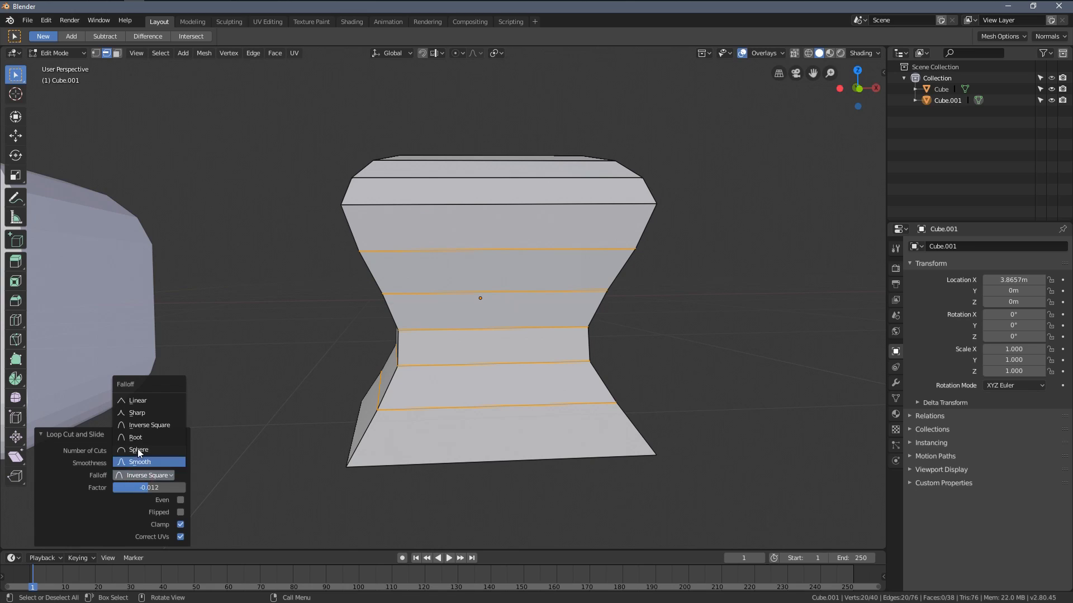
pyautogui.click(130, 414)
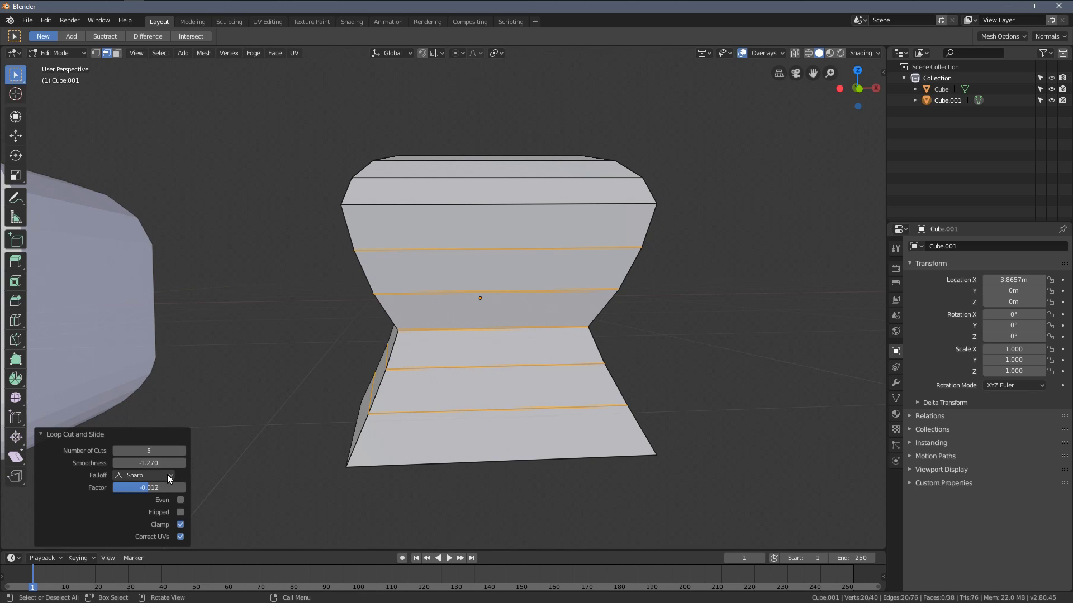
pyautogui.moveTo(117, 462); pyautogui.dragTo(139, 463)
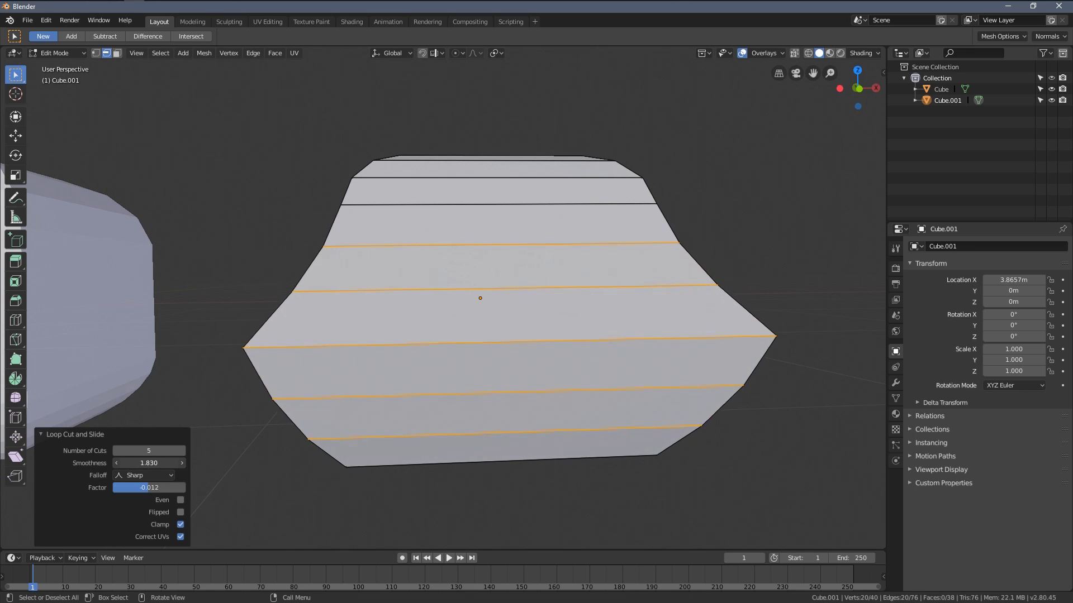
pyautogui.click(142, 475)
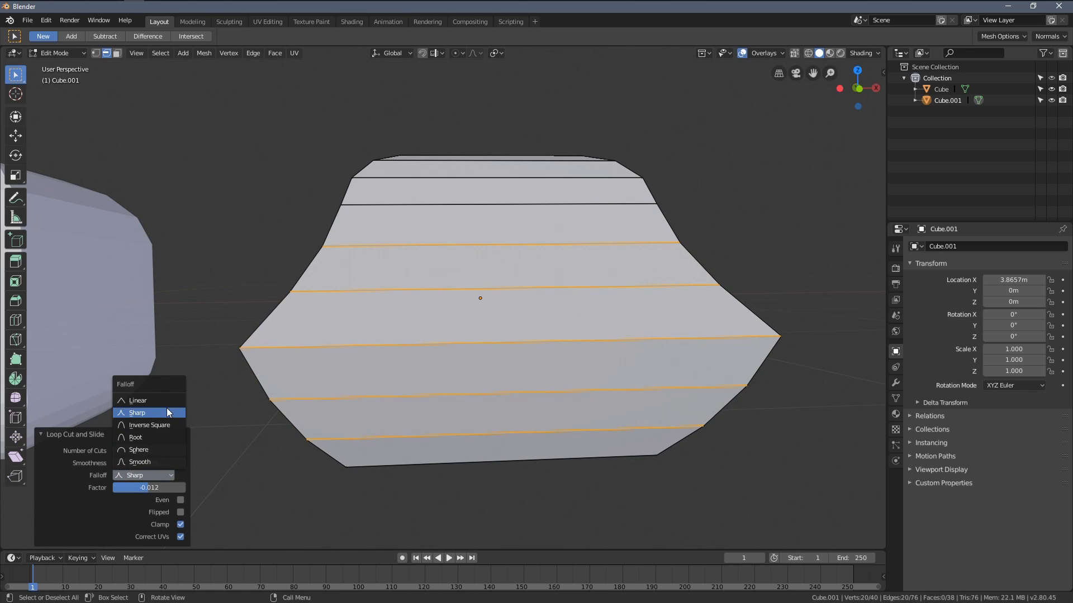
pyautogui.click(152, 401)
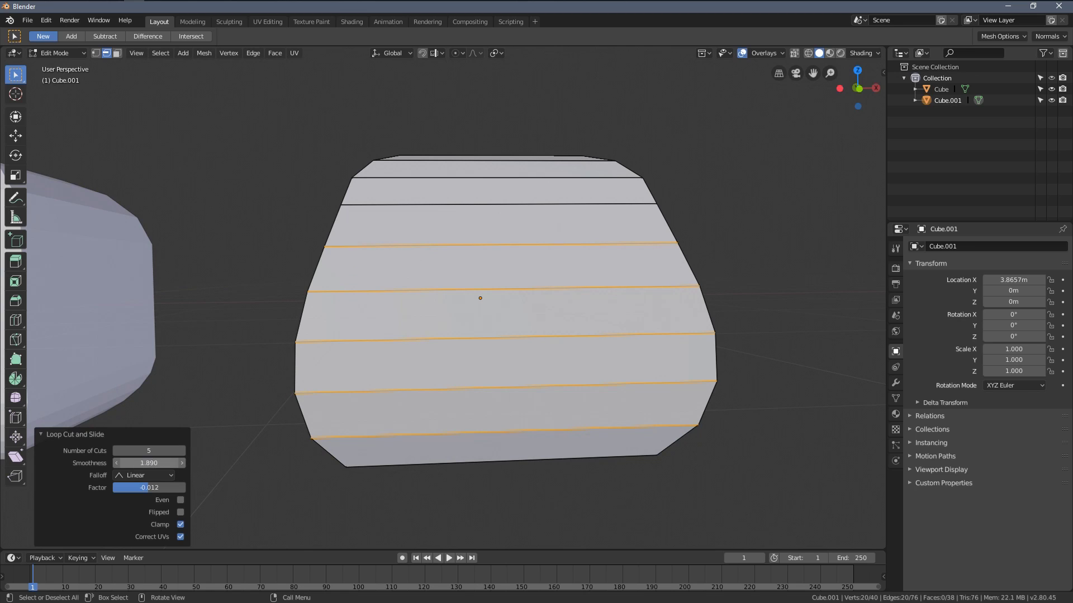
pyautogui.moveTo(150, 462); pyautogui.dragTo(126, 462)
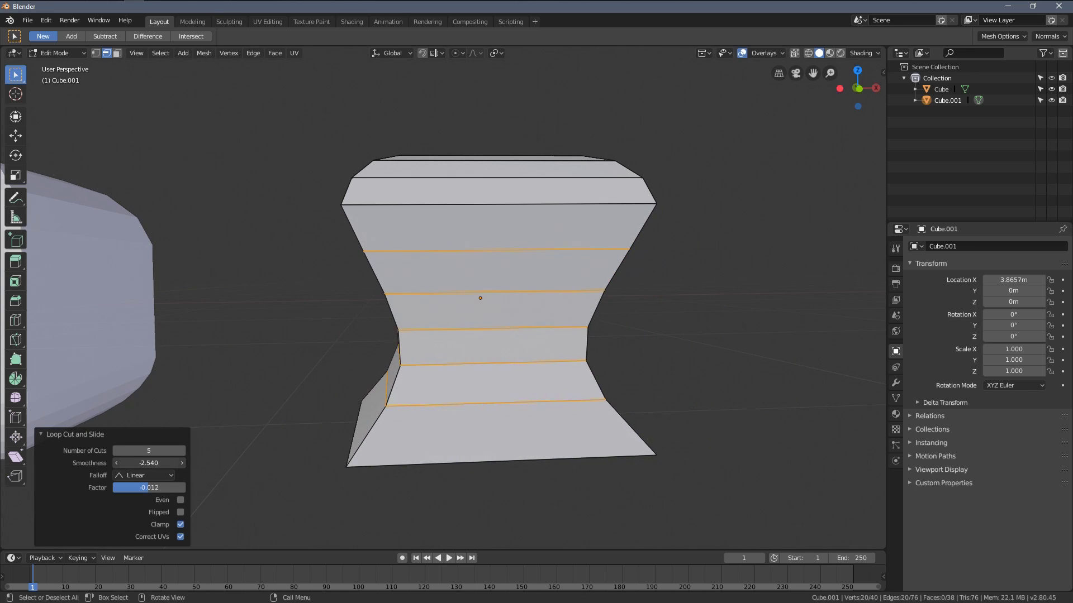
# - Switch falloff to Sphere, bulge the cube outward, then deselect everything
pyautogui.click(147, 477)
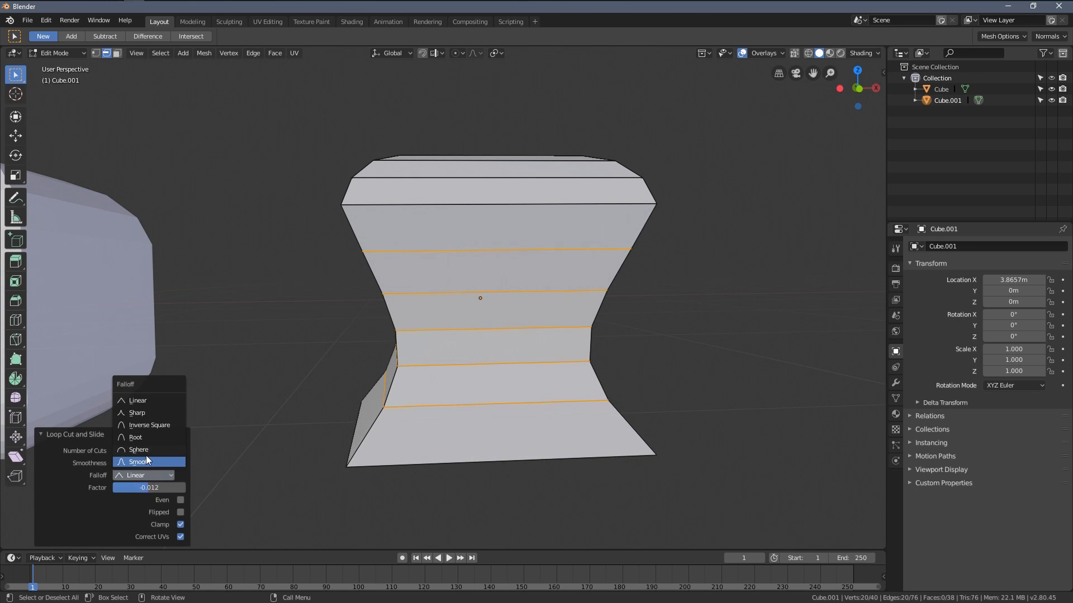
pyautogui.click(147, 452)
pyautogui.moveTo(143, 464); pyautogui.dragTo(173, 464)
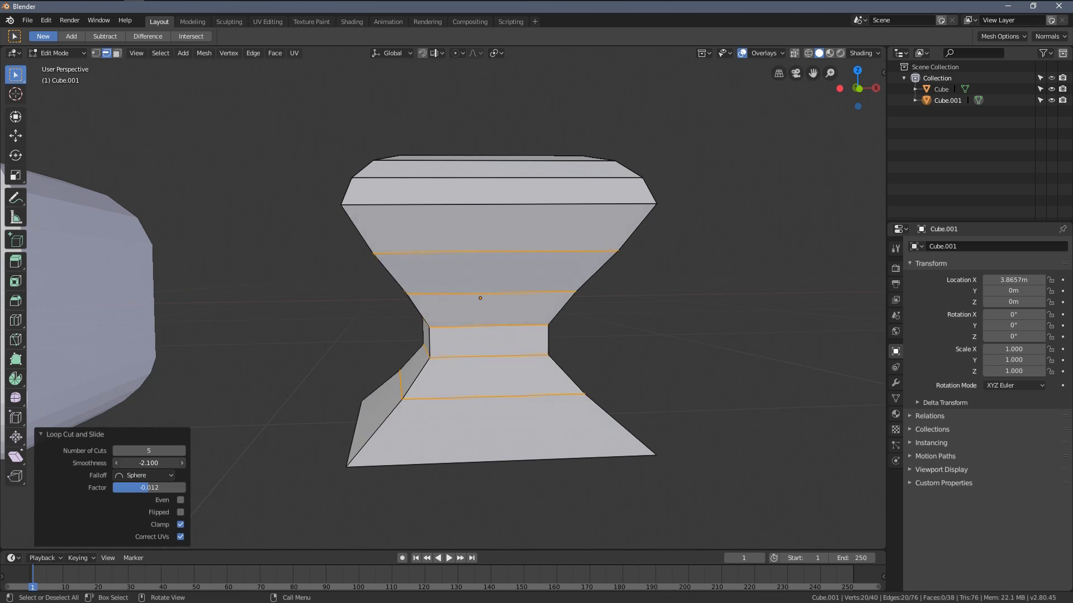
pyautogui.moveTo(436, 370); pyautogui.dragTo(211, 433, button='middle')
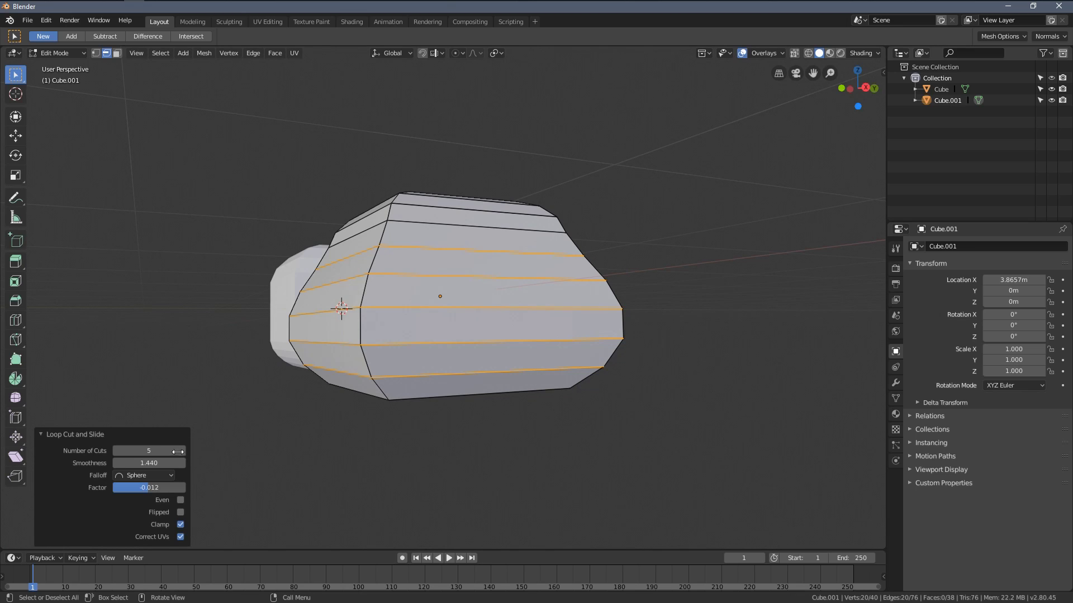
pyautogui.moveTo(160, 463); pyautogui.dragTo(224, 398)
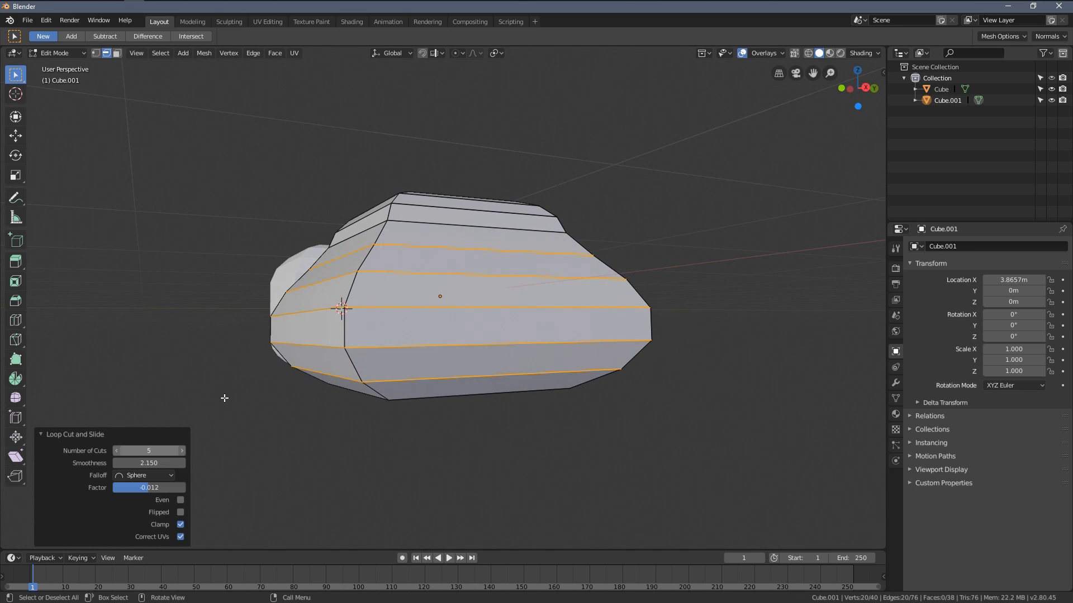
pyautogui.moveTo(382, 243); pyautogui.dragTo(293, 193, button='middle')
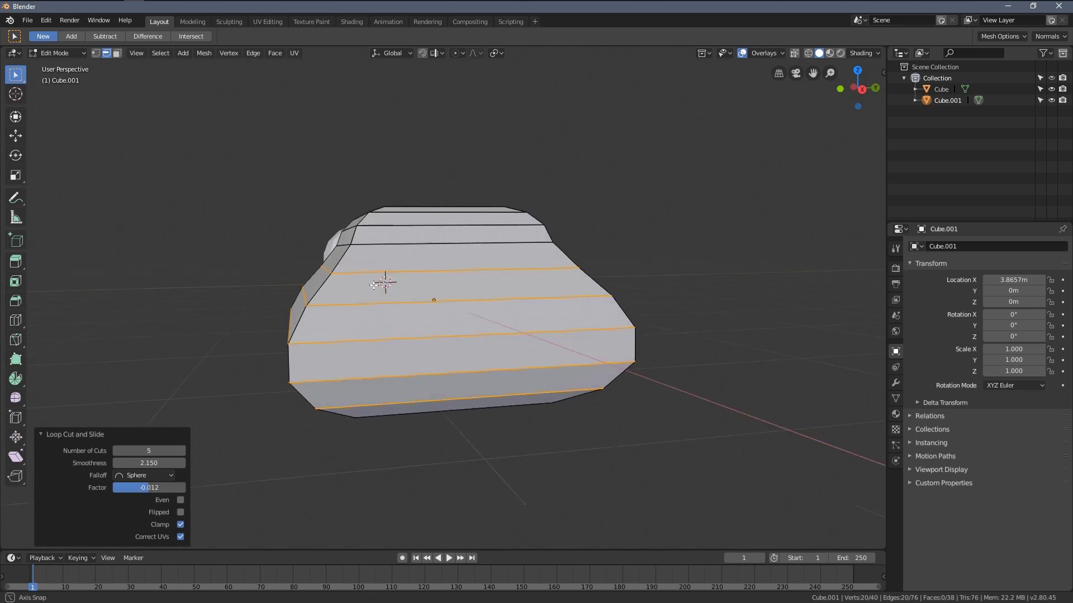
pyautogui.click(243, 179)
pyautogui.moveTo(447, 187); pyautogui.dragTo(154, 419, button='middle')
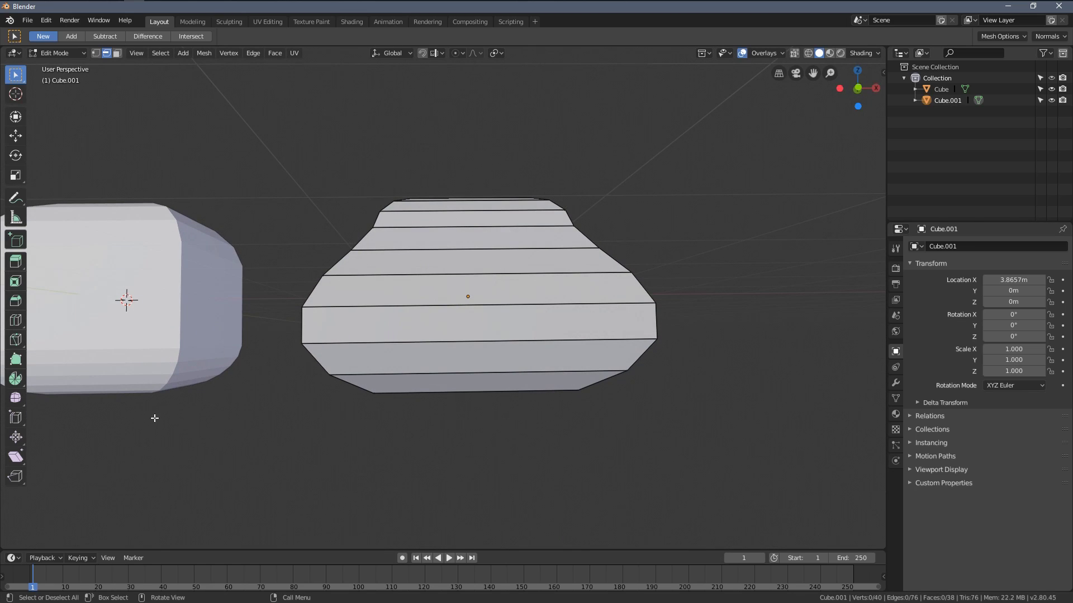
# - Undo the loop cuts, then add four loop cuts with Smoothness raised to bulge the sides
pyautogui.hotkey('ctrl', 'z')
pyautogui.hotkey('ctrl', 'z')
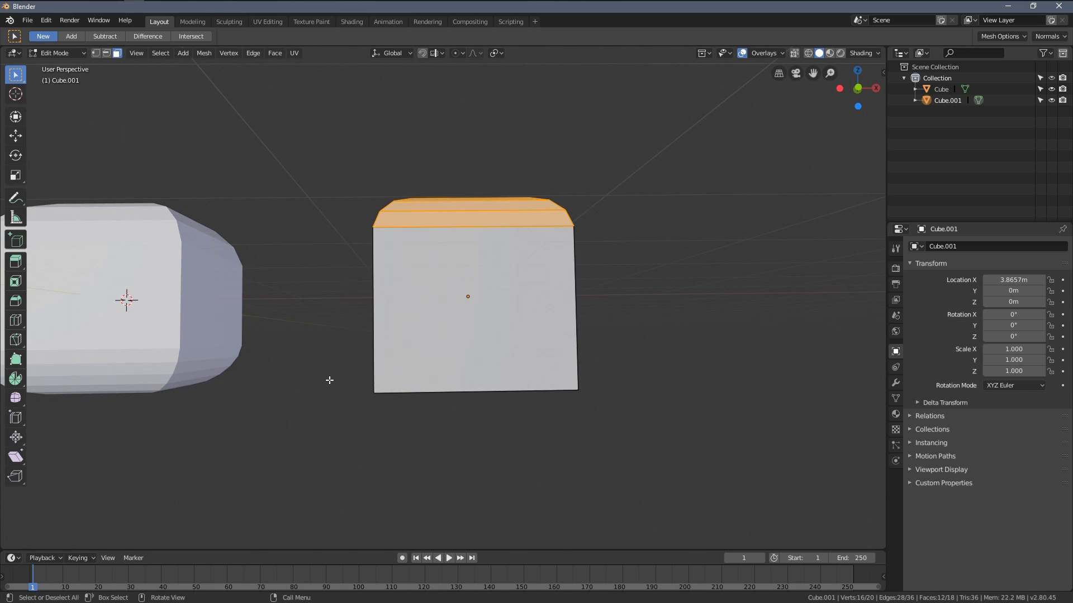
pyautogui.moveTo(415, 319); pyautogui.dragTo(428, 323, button='middle')
pyautogui.press('a')
pyautogui.hotkey('ctrl', 'r')
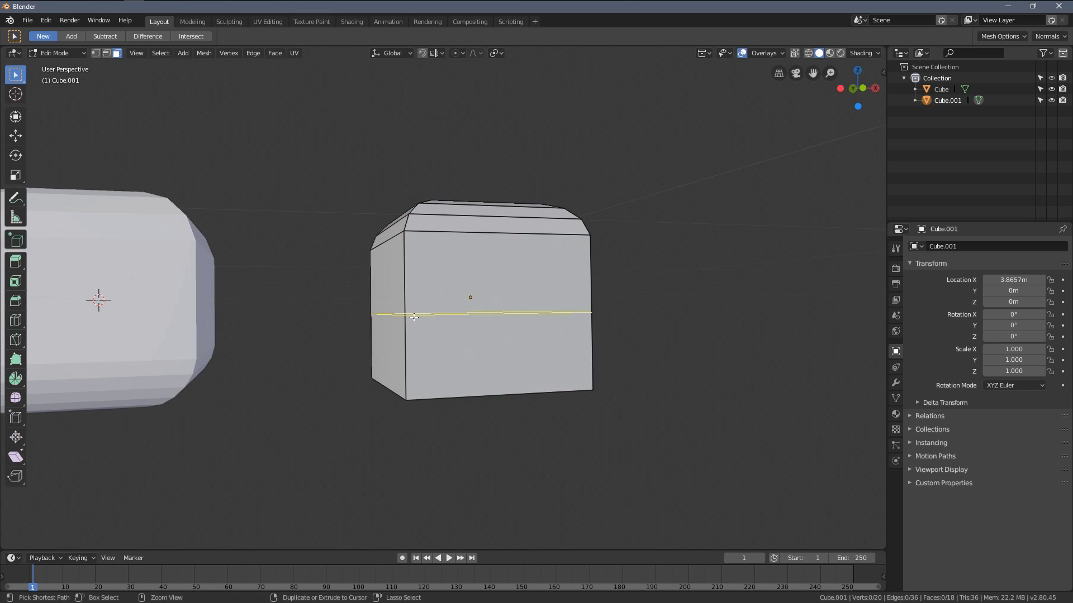
pyautogui.scroll(2, 413, 318)
pyautogui.scroll(2, 414, 318)
pyautogui.click(413, 318)
pyautogui.click(415, 318)
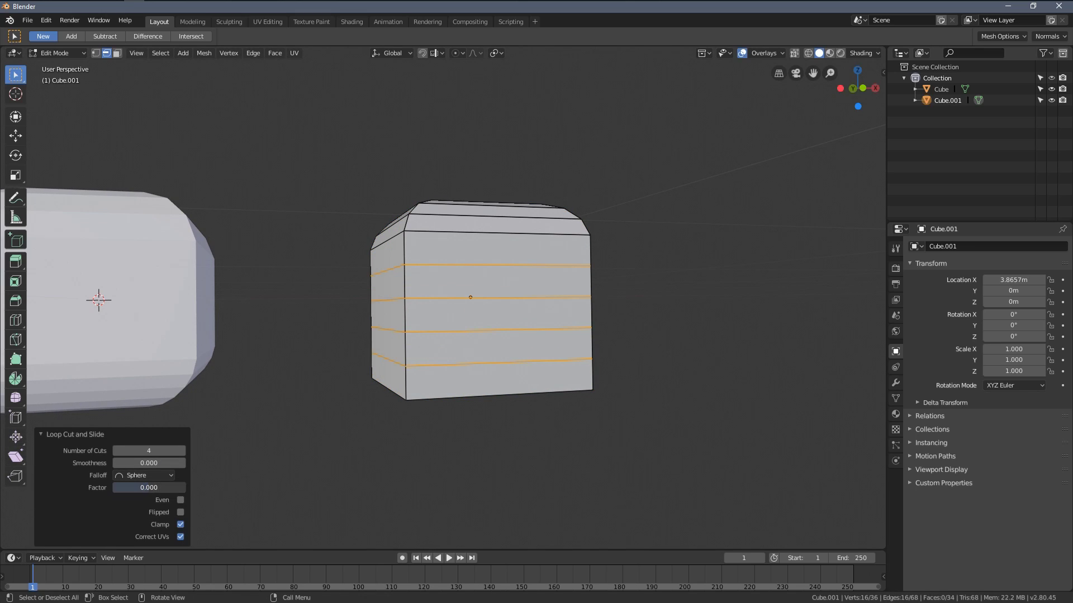
pyautogui.moveTo(149, 463); pyautogui.dragTo(180, 463)
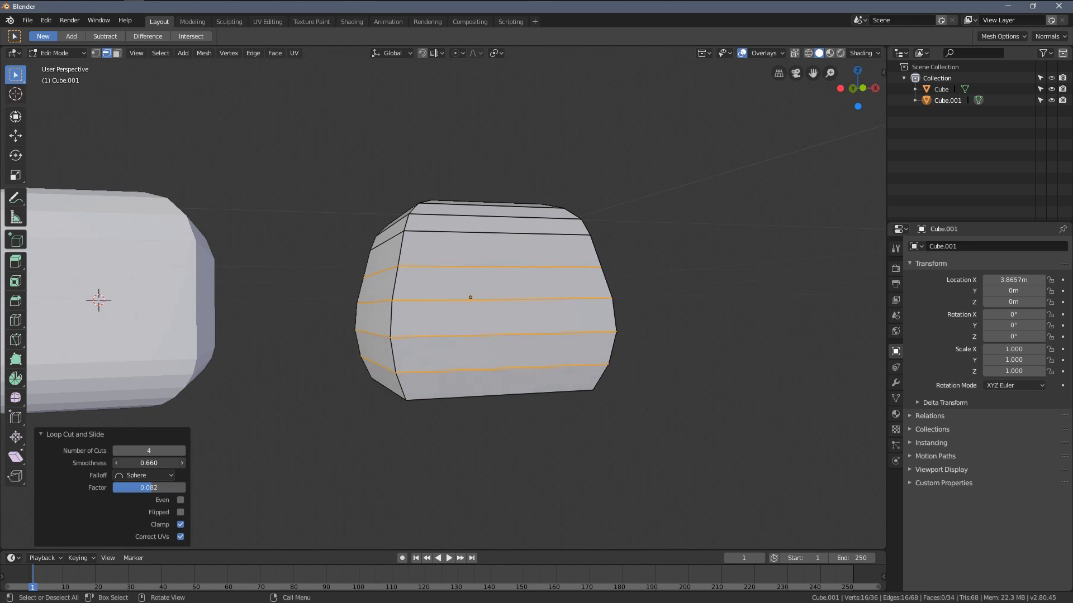
pyautogui.moveTo(252, 352); pyautogui.dragTo(305, 336, button='middle')
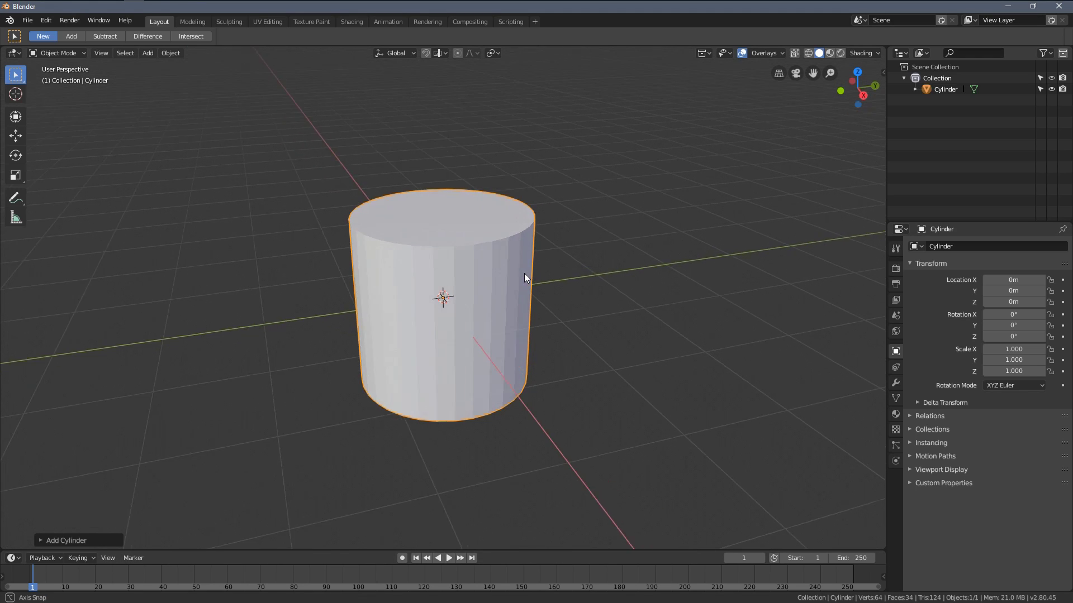
pyautogui.moveTo(513, 285); pyautogui.dragTo(520, 256, button='middle')
pyautogui.scroll(3, 521, 256)
pyautogui.scroll(2, 491, 254)
pyautogui.scroll(-2, 493, 249)
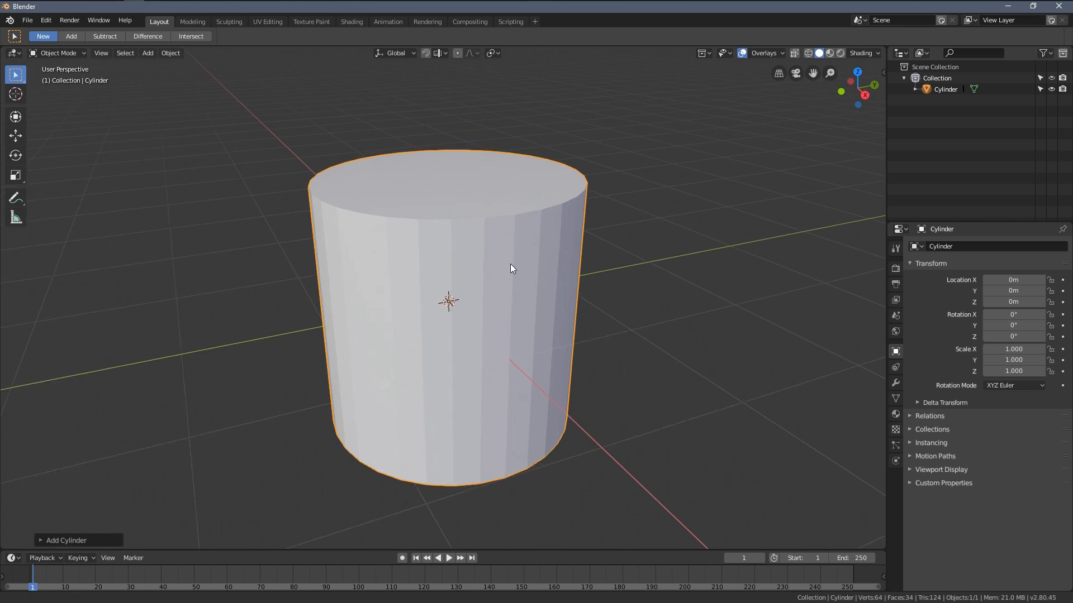
pyautogui.scroll(-1, 511, 264)
pyautogui.scroll(-1, 514, 252)
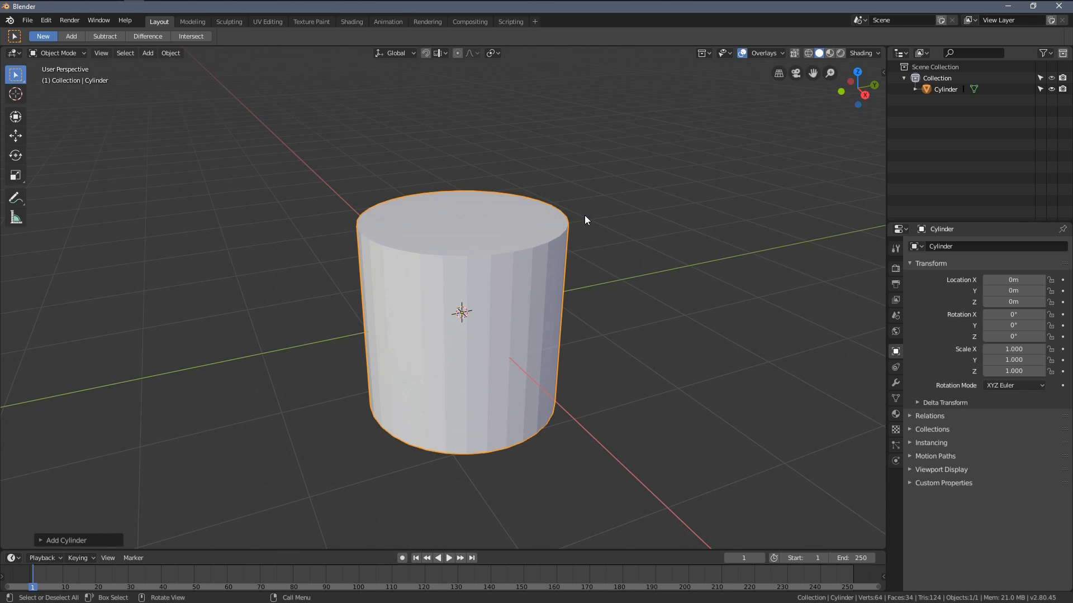
pyautogui.moveTo(508, 240)
pyautogui.mouseDown(button='middle')
pyautogui.moveTo(586, 200)
pyautogui.moveTo(541, 222)
pyautogui.moveTo(497, 194)
pyautogui.mouseUp(button='middle')
pyautogui.scroll(3, 519, 242)
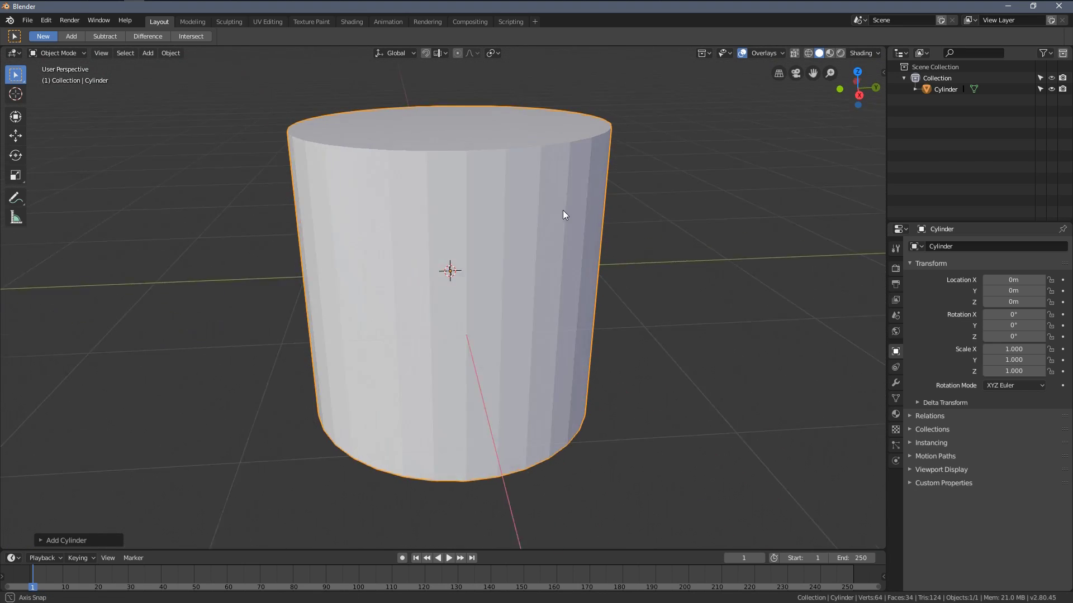
pyautogui.press('Tab')
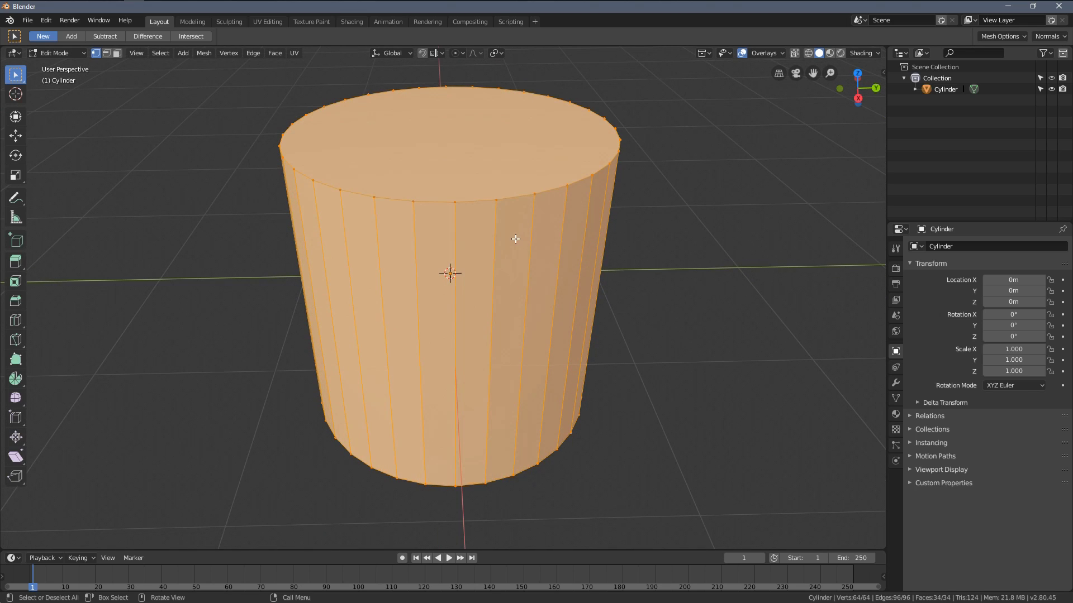
pyautogui.hotkey('alt', 'a')
pyautogui.moveTo(488, 254); pyautogui.dragTo(477, 223, button='middle')
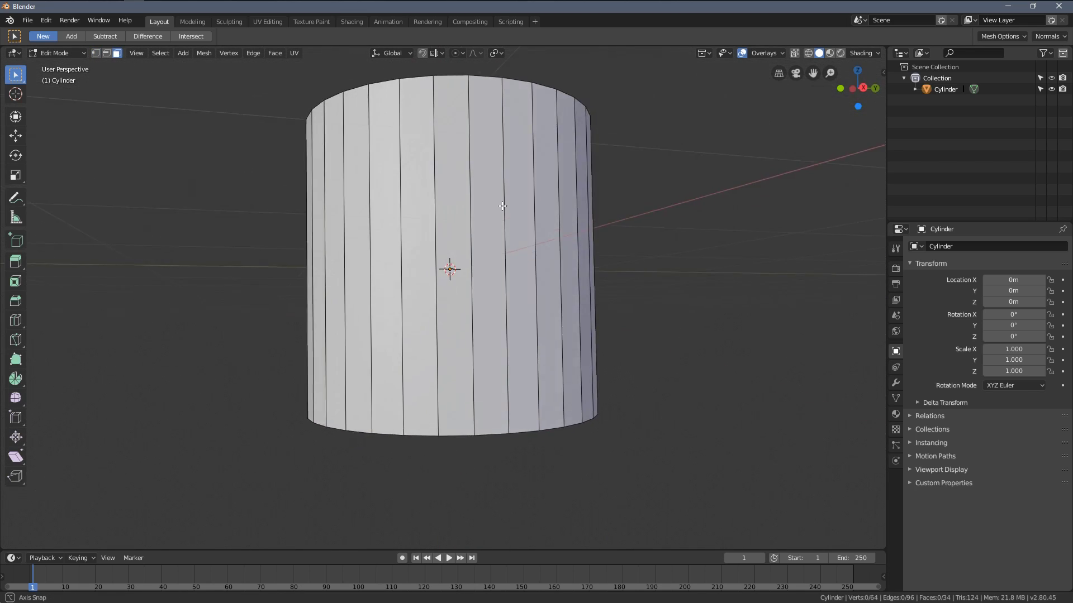
pyautogui.press('Tab')
pyautogui.moveTo(552, 236)
pyautogui.mouseDown(button='middle')
pyautogui.moveTo(422, 159)
pyautogui.moveTo(593, 231)
pyautogui.moveTo(602, 200)
pyautogui.mouseUp(button='middle')
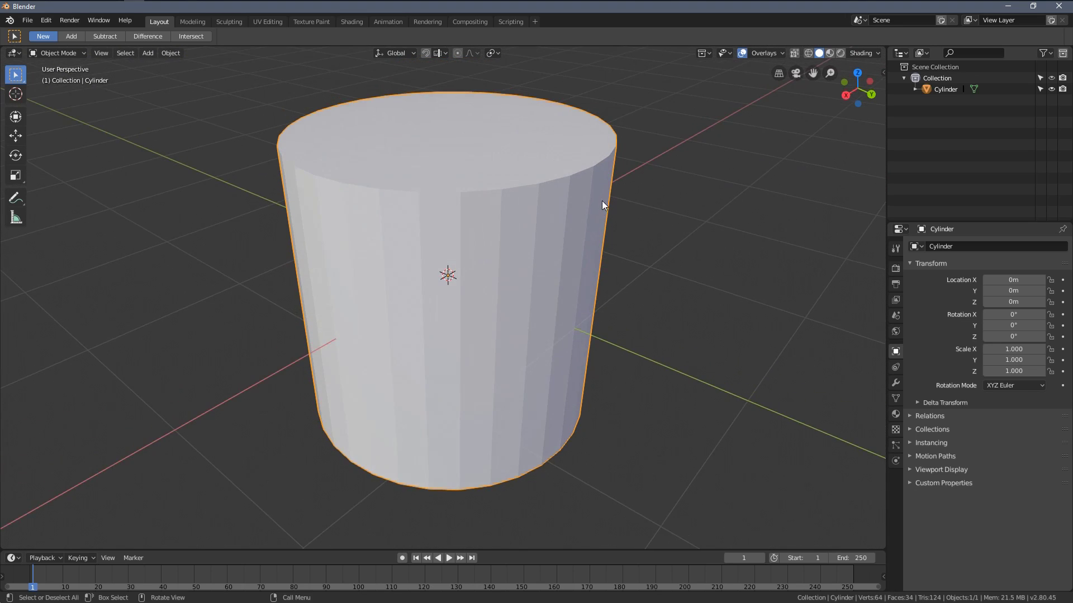
# - Apply Shade Smooth to the cylinder and inspect the rounded surface
pyautogui.rightClick(670, 226)
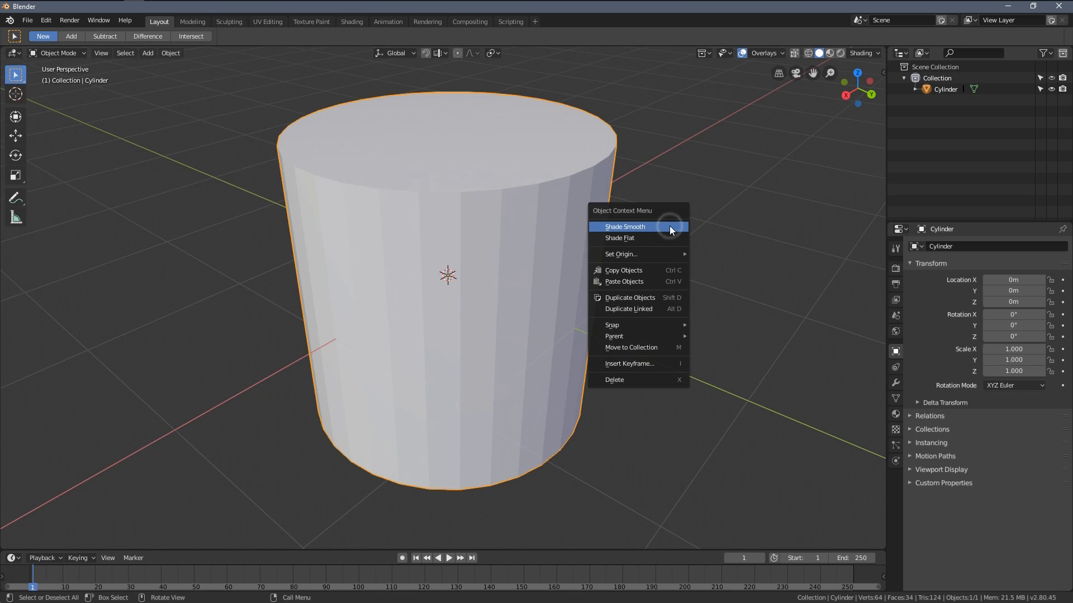
pyautogui.click(628, 228)
pyautogui.scroll(-3, 656, 242)
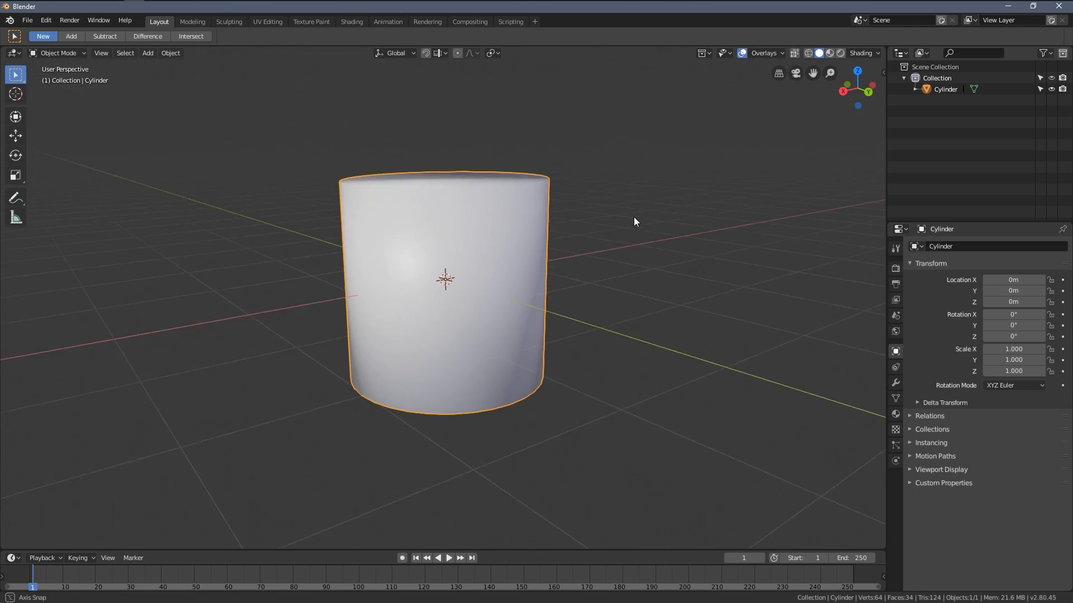
pyautogui.moveTo(634, 217)
pyautogui.mouseDown(button='middle')
pyautogui.moveTo(638, 175)
pyautogui.moveTo(637, 251)
pyautogui.moveTo(555, 332)
pyautogui.mouseUp(button='middle')
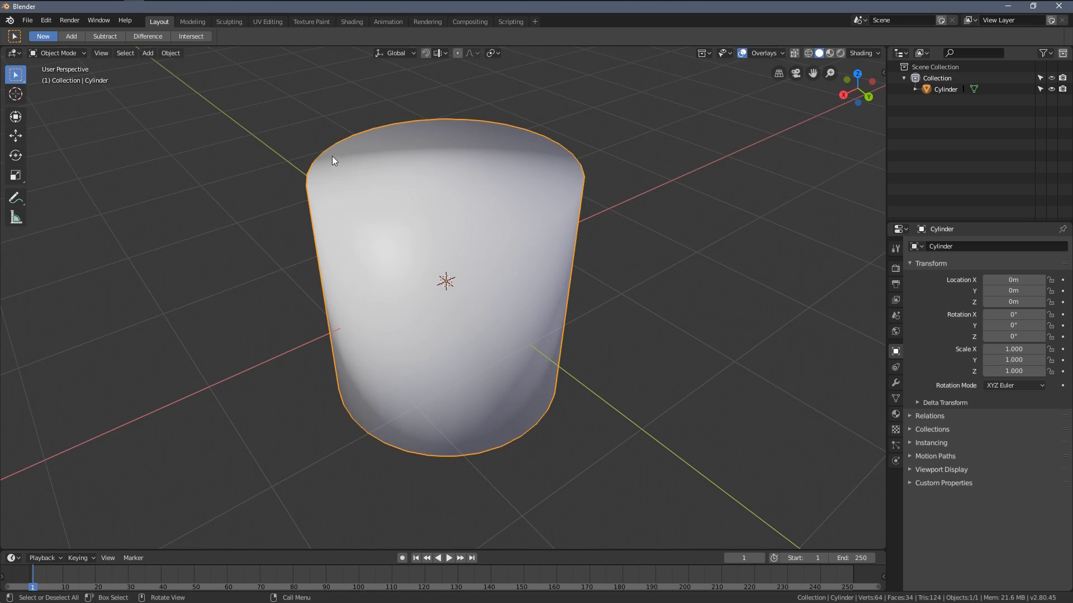
pyautogui.moveTo(390, 143)
pyautogui.mouseDown(button='middle')
pyautogui.moveTo(511, 126)
pyautogui.moveTo(525, 79)
pyautogui.moveTo(528, 139)
pyautogui.moveTo(407, 140)
pyautogui.mouseUp(button='middle')
pyautogui.scroll(2, 439, 167)
pyautogui.scroll(-2, 449, 165)
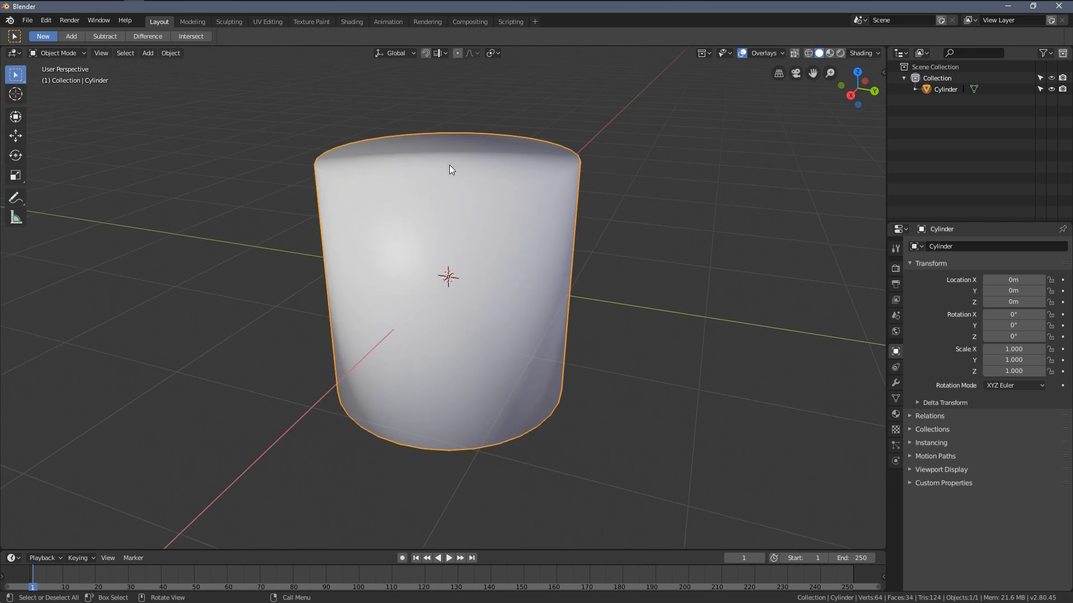
# - In Edit Mode, select both the cylinder's top and bottom cap faces
pyautogui.press('Tab')
pyautogui.moveTo(455, 179)
pyautogui.mouseDown(button='middle')
pyautogui.moveTo(455, 193)
pyautogui.moveTo(478, 187)
pyautogui.mouseUp(button='middle')
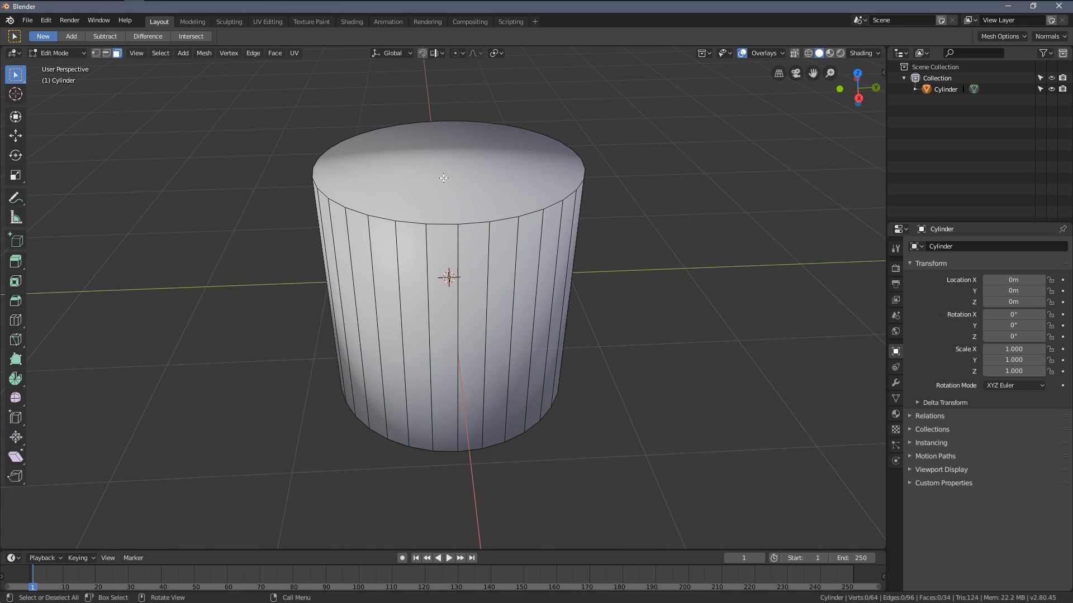
pyautogui.scroll(2, 456, 186)
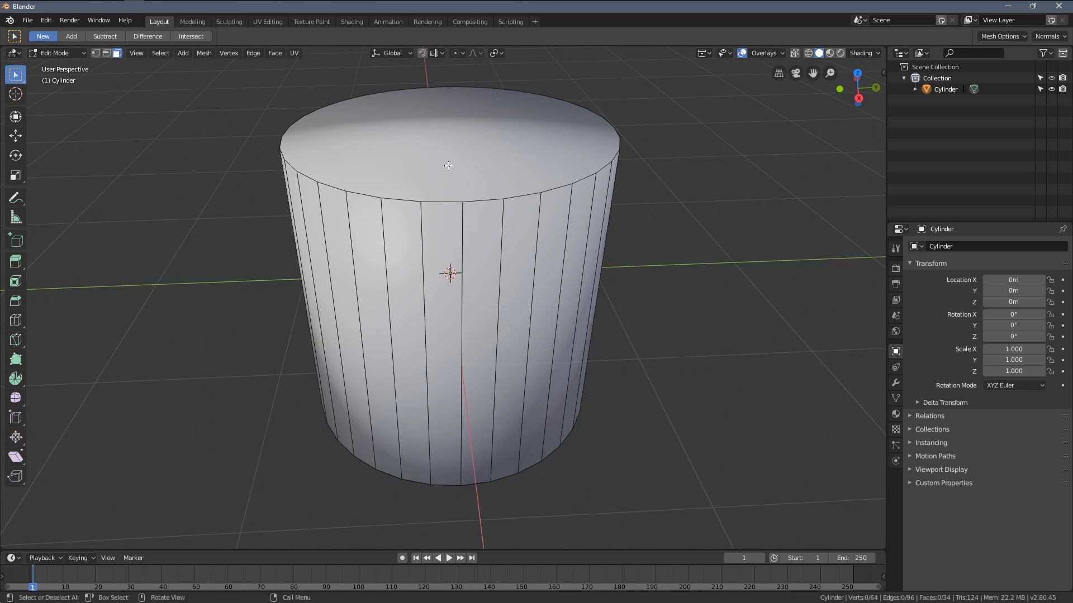
pyautogui.click(449, 165)
pyautogui.scroll(-3, 449, 165)
pyautogui.moveTo(449, 167); pyautogui.dragTo(465, 246, button='middle')
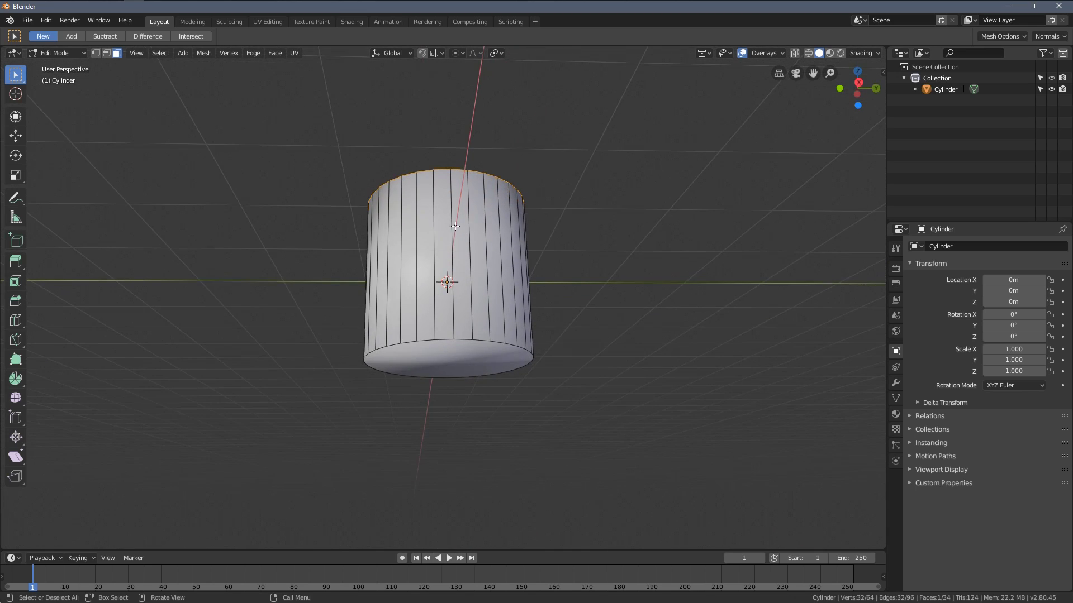
pyautogui.keyDown('shift'); pyautogui.click(446, 338); pyautogui.keyUp('shift')
pyautogui.moveTo(447, 338); pyautogui.dragTo(446, 277, button='middle')
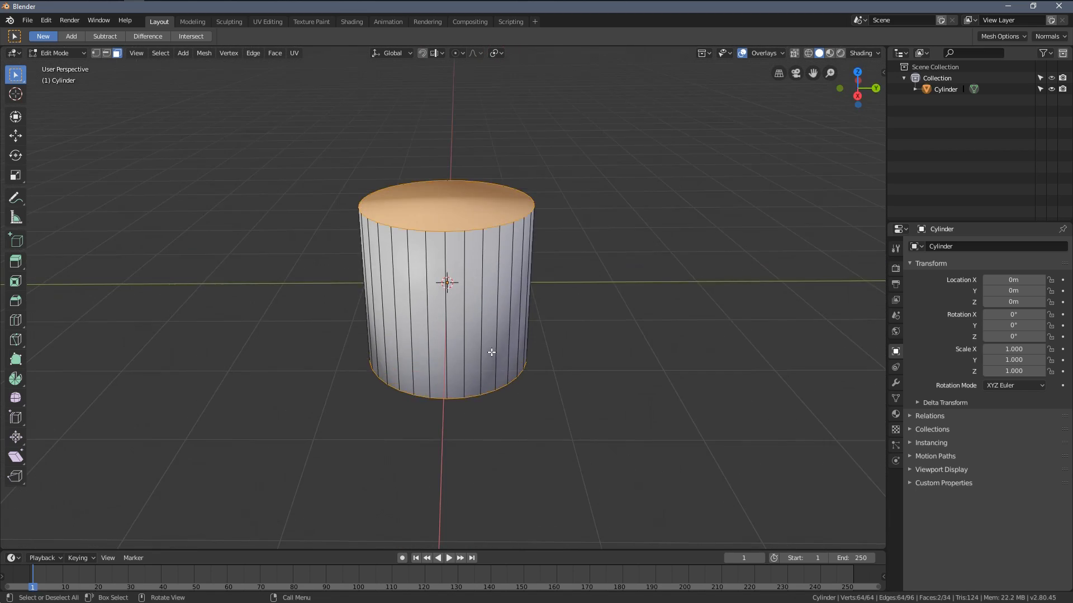
pyautogui.scroll(3, 453, 277)
pyautogui.scroll(2, 525, 249)
pyautogui.scroll(1, 526, 250)
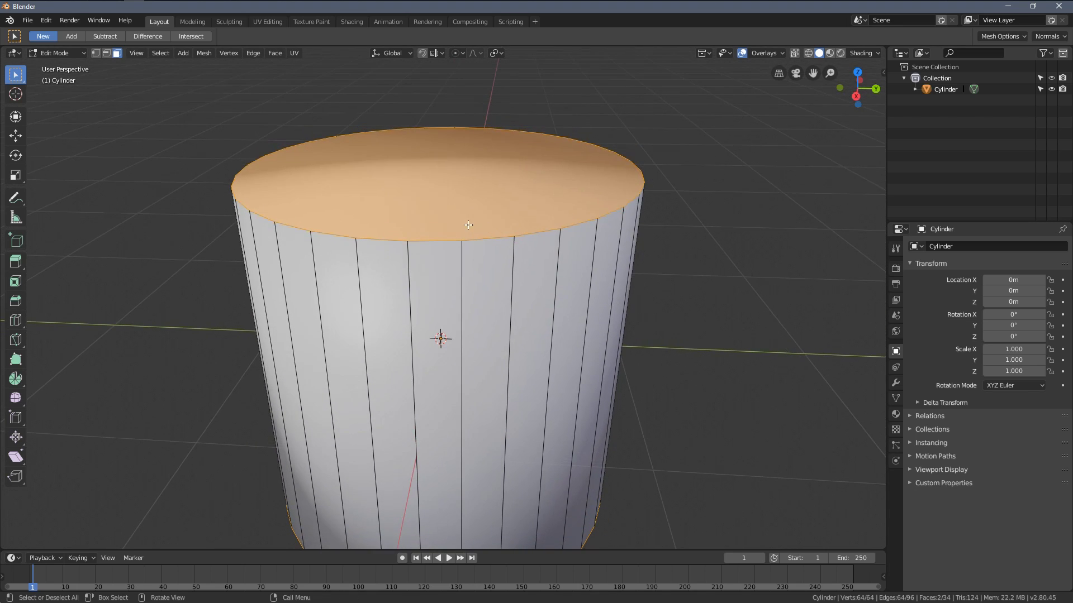
pyautogui.scroll(-4, 503, 231)
pyautogui.moveTo(469, 252)
pyautogui.mouseDown(button='middle')
pyautogui.moveTo(476, 183)
pyautogui.moveTo(460, 246)
pyautogui.mouseUp(button='middle')
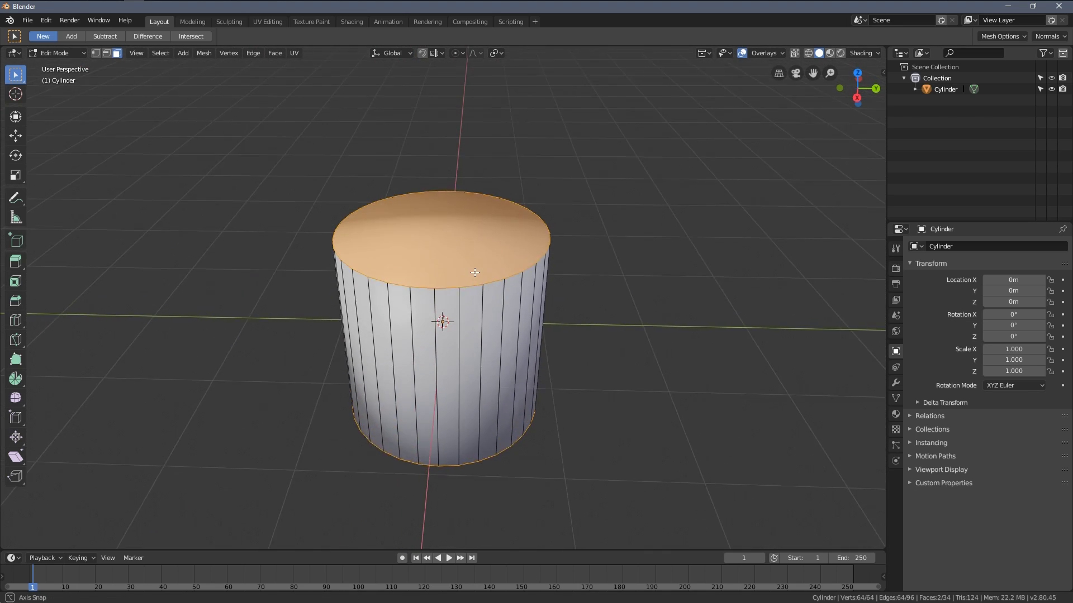
pyautogui.scroll(3, 461, 246)
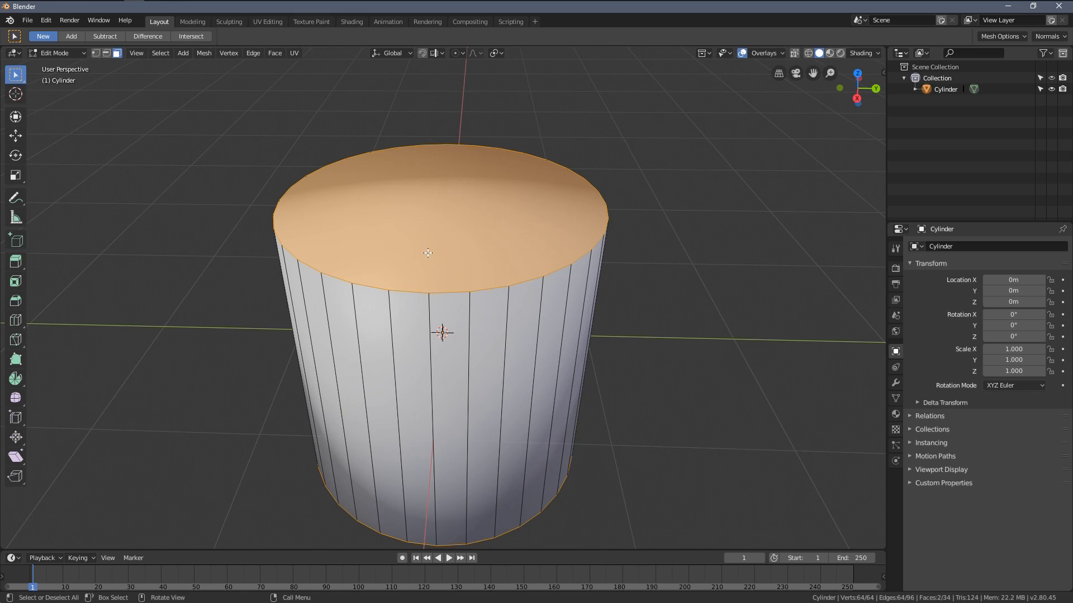
pyautogui.hotkey('ctrl', 'b')
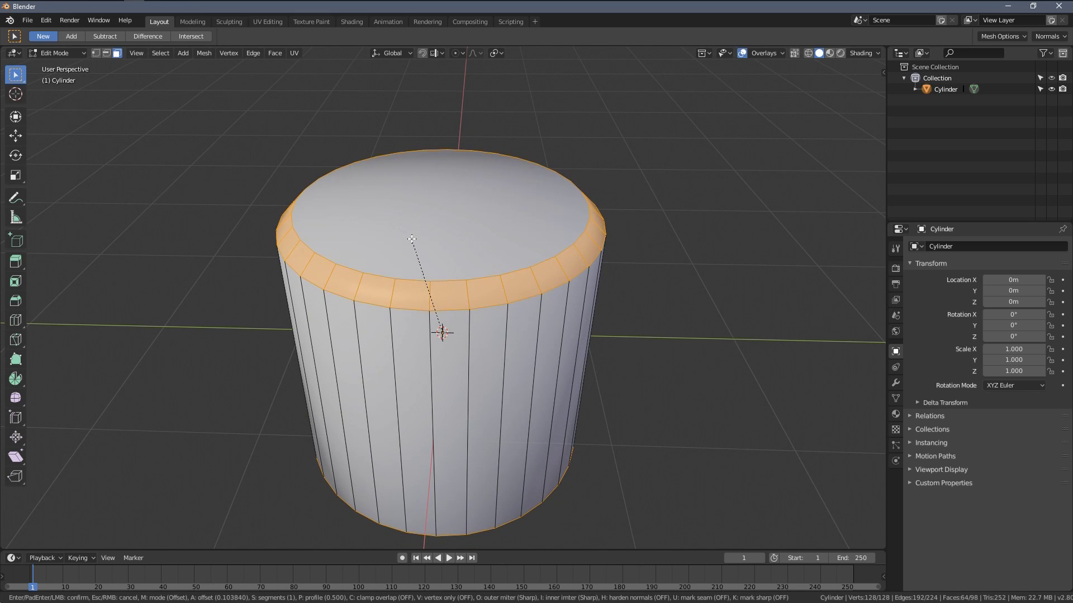
pyautogui.scroll(1, 410, 240)
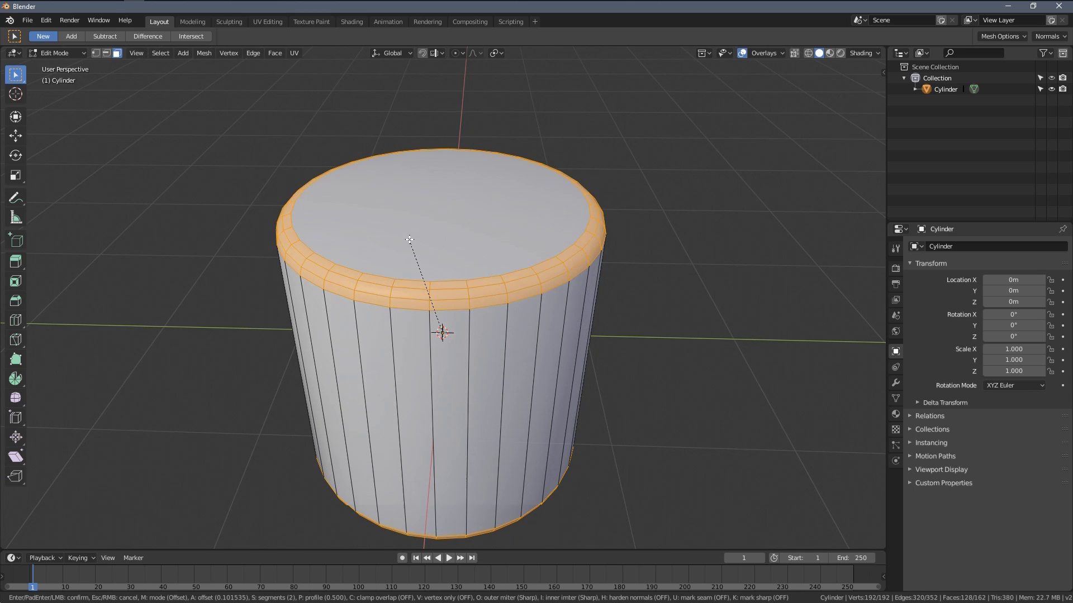
pyautogui.scroll(1, 410, 240)
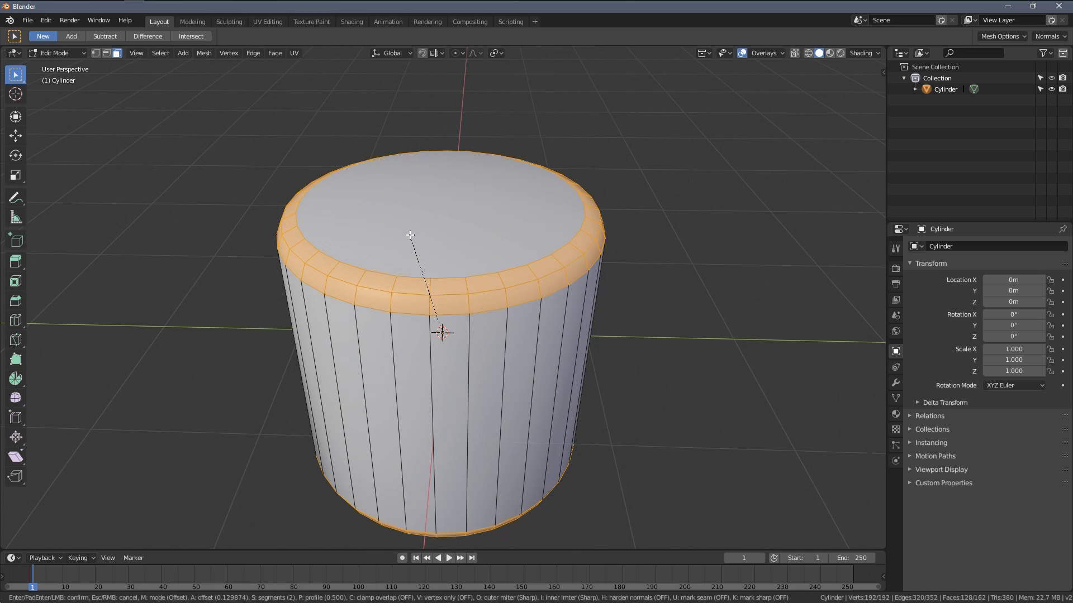
pyautogui.scroll(-1, 410, 235)
pyautogui.scroll(-1, 411, 238)
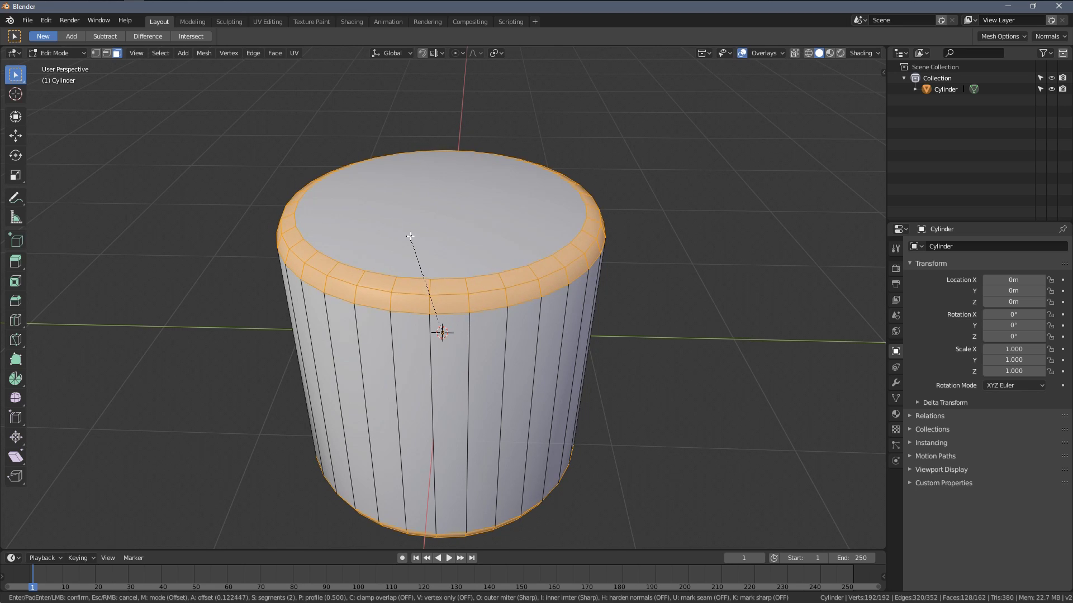
# - Bevel the cap edges with two segments and Profile 1.000, then return to Object Mode
pyautogui.click(413, 238)
pyautogui.moveTo(412, 238); pyautogui.dragTo(248, 407, button='middle')
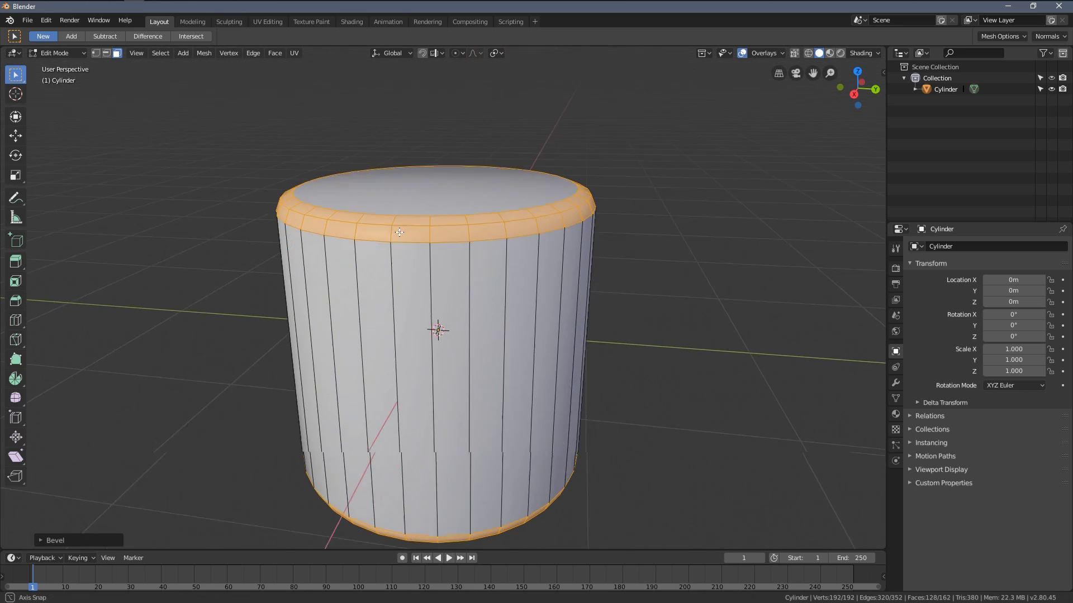
pyautogui.click(55, 541)
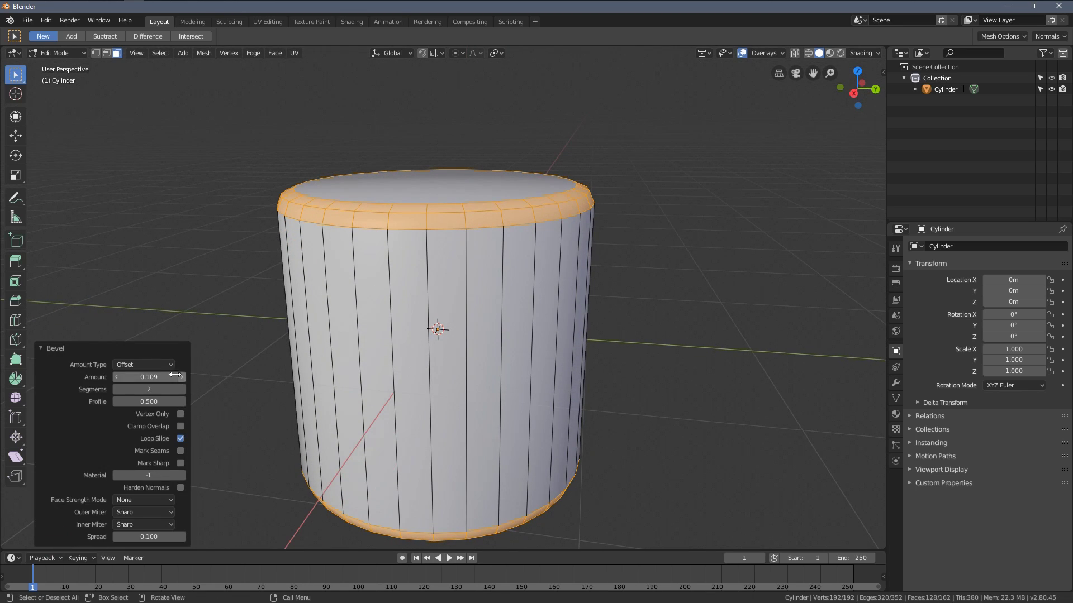
pyautogui.moveTo(151, 401); pyautogui.dragTo(180, 402)
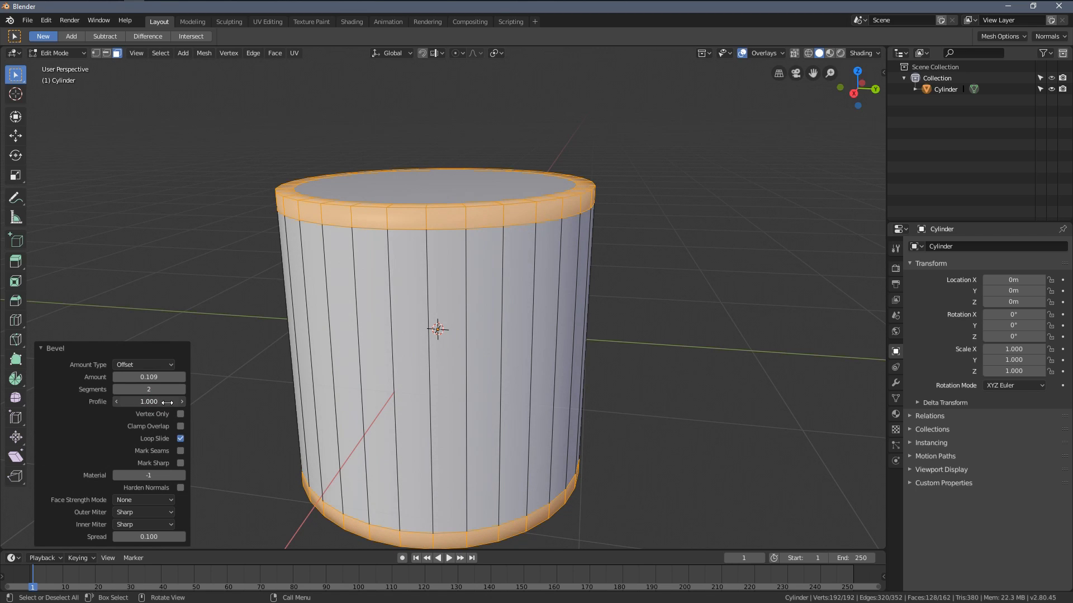
pyautogui.moveTo(347, 316)
pyautogui.mouseDown(button='middle')
pyautogui.moveTo(347, 276)
pyautogui.moveTo(301, 241)
pyautogui.mouseUp(button='middle')
pyautogui.scroll(2, 335, 294)
pyautogui.scroll(2, 299, 290)
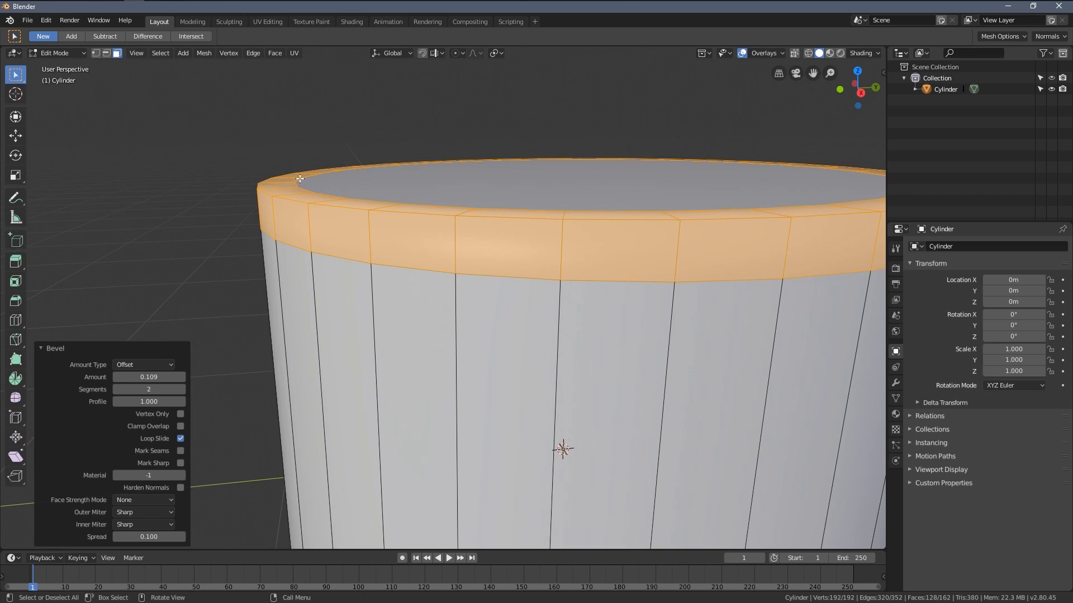
pyautogui.scroll(-3, 299, 180)
pyautogui.moveTo(299, 179)
pyautogui.mouseDown(button='middle')
pyautogui.moveTo(315, 210)
pyautogui.moveTo(345, 216)
pyautogui.moveTo(318, 213)
pyautogui.mouseUp(button='middle')
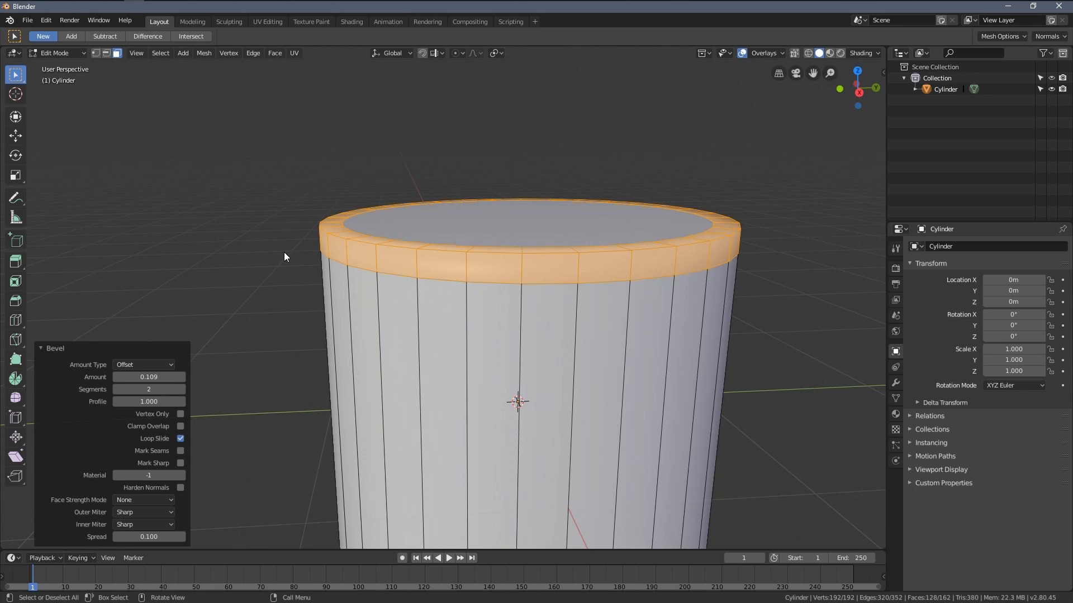
pyautogui.press('Tab')
pyautogui.scroll(-3, 285, 252)
pyautogui.moveTo(293, 247)
pyautogui.mouseDown(button='middle')
pyautogui.moveTo(330, 223)
pyautogui.moveTo(343, 161)
pyautogui.moveTo(349, 215)
pyautogui.moveTo(466, 270)
pyautogui.moveTo(491, 270)
pyautogui.moveTo(366, 261)
pyautogui.mouseUp(button='middle')
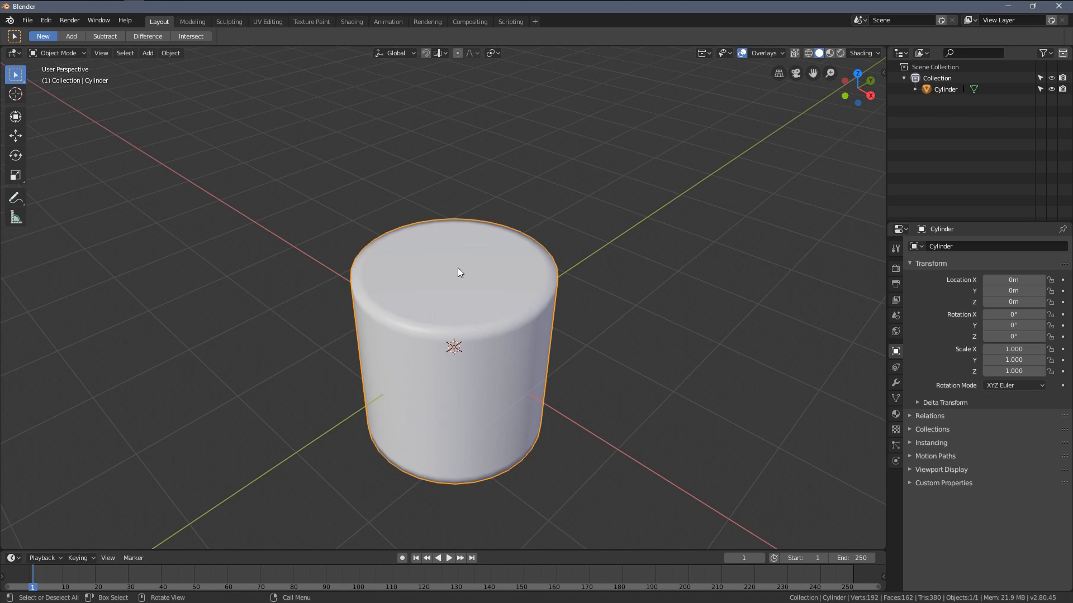
# - Add a second cylinder and move it about 2.62 m along Y
pyautogui.moveTo(463, 282); pyautogui.dragTo(394, 284, button='middle')
pyautogui.hotkey('shift', 'a')
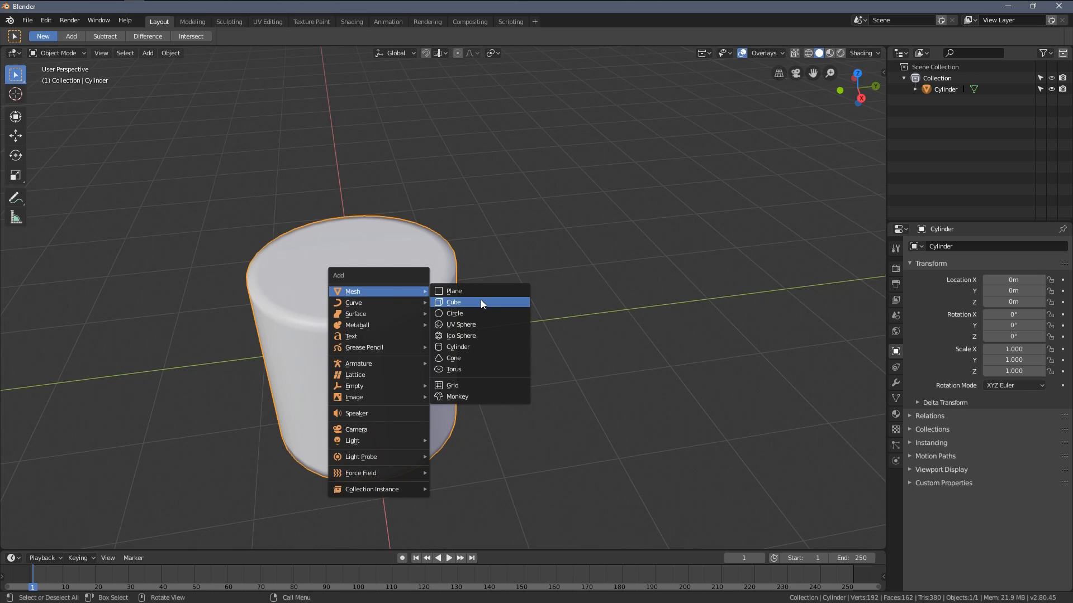
pyautogui.click(472, 346)
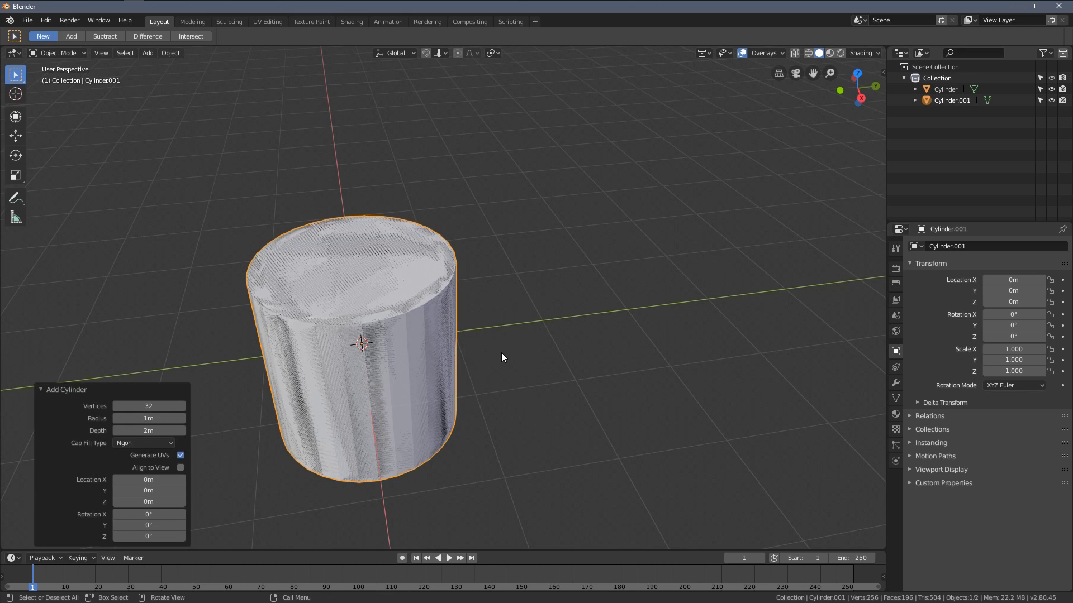
pyautogui.press('g')
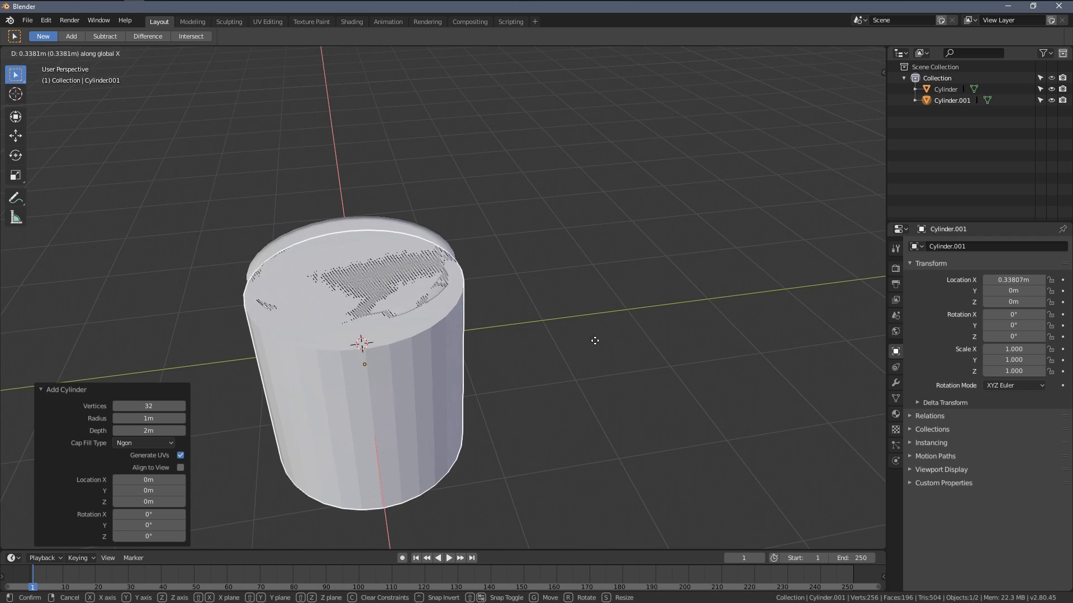
pyautogui.press('x')
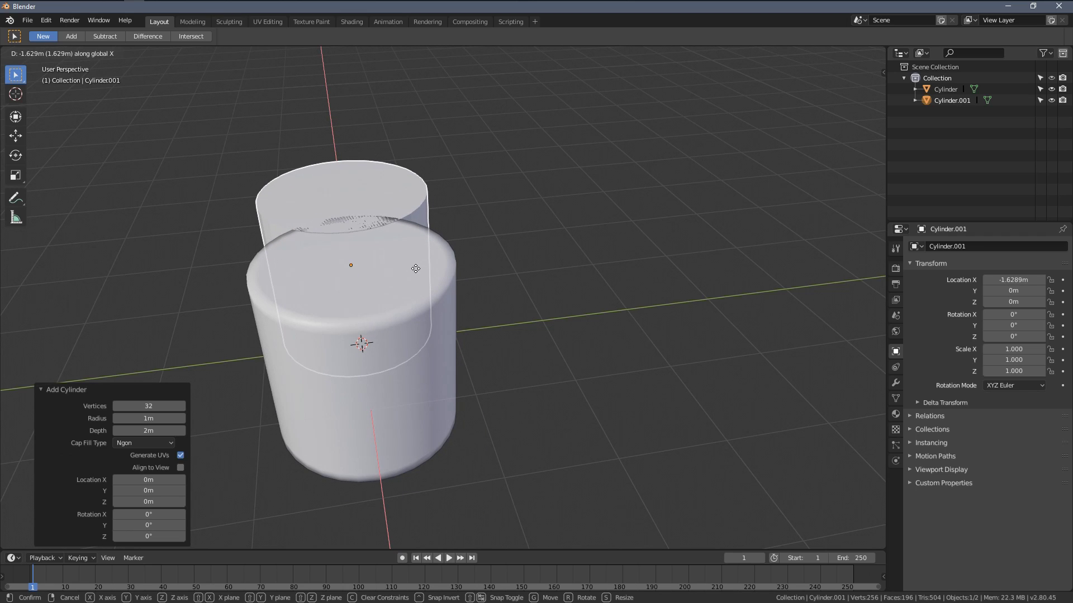
pyautogui.press('y')
pyautogui.click(546, 201)
# - Shade the new cylinder smooth and deselect it
pyautogui.rightClick(470, 191)
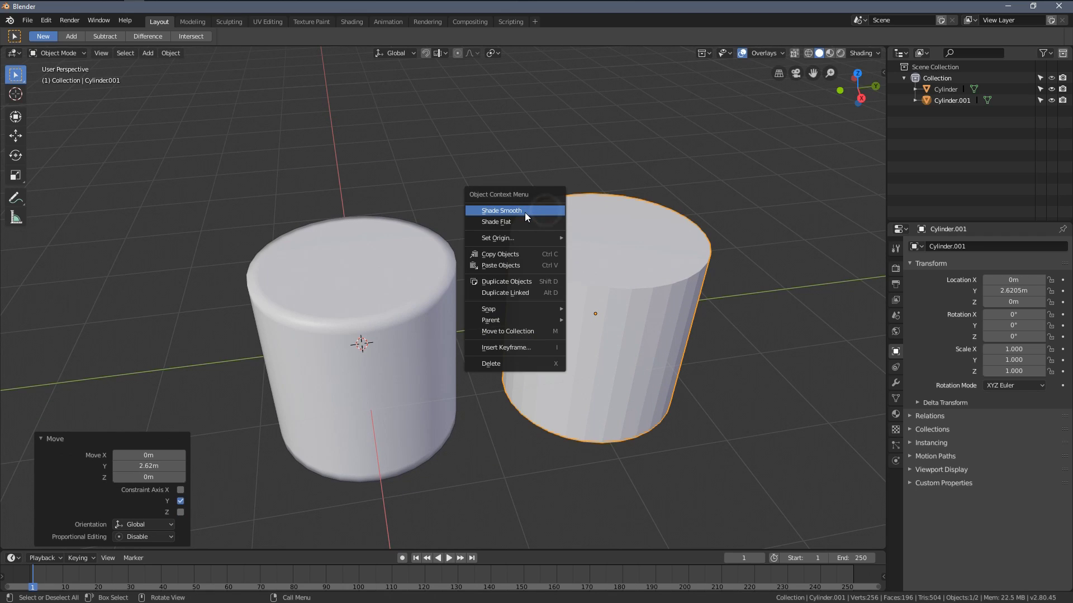
pyautogui.click(525, 212)
pyautogui.moveTo(530, 285)
pyautogui.mouseDown(button='middle')
pyautogui.moveTo(520, 272)
pyautogui.moveTo(521, 315)
pyautogui.moveTo(467, 296)
pyautogui.mouseUp(button='middle')
pyautogui.hotkey('alt', 'a')
pyautogui.scroll(3, 467, 295)
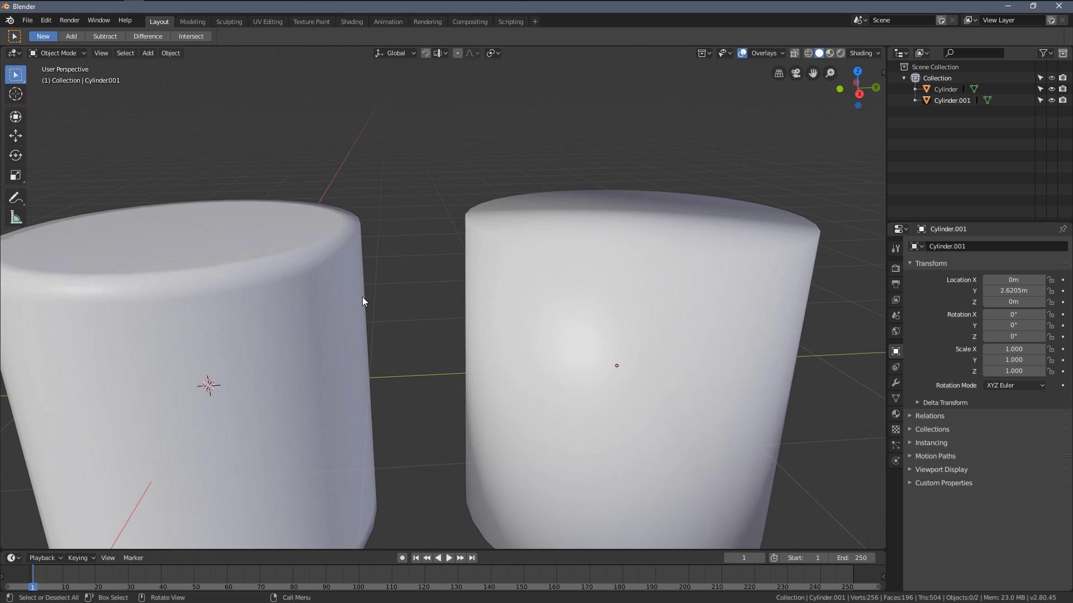
# - Edit the beveled cylinder, selecting a side face and then the whole mesh
pyautogui.click(303, 281)
pyautogui.press('Tab')
pyautogui.scroll(-3, 302, 280)
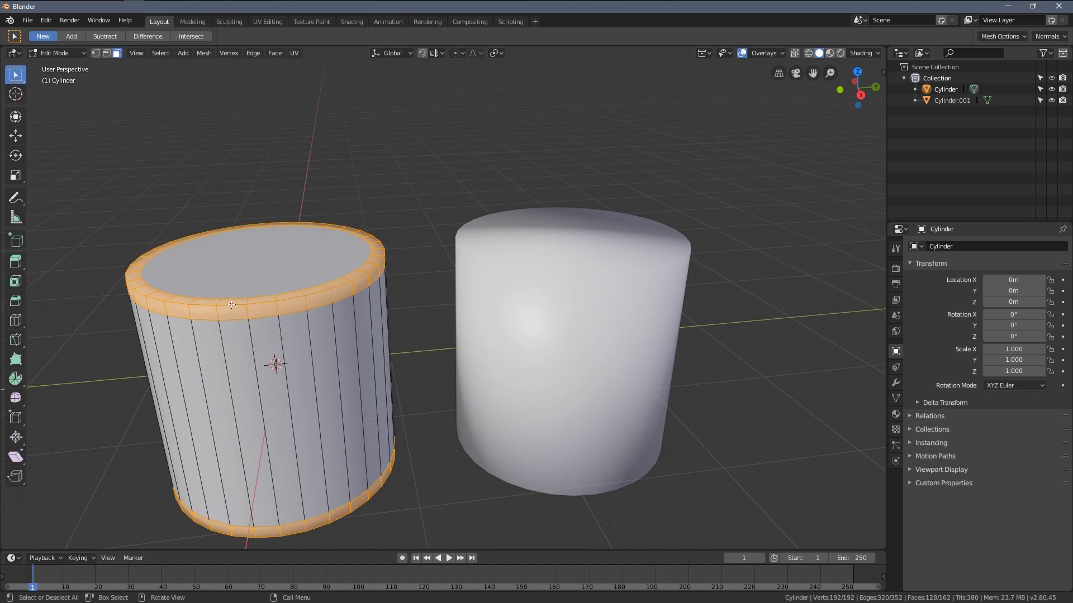
pyautogui.hotkey('alt', 'a')
pyautogui.scroll(4, 201, 324)
pyautogui.click(221, 325)
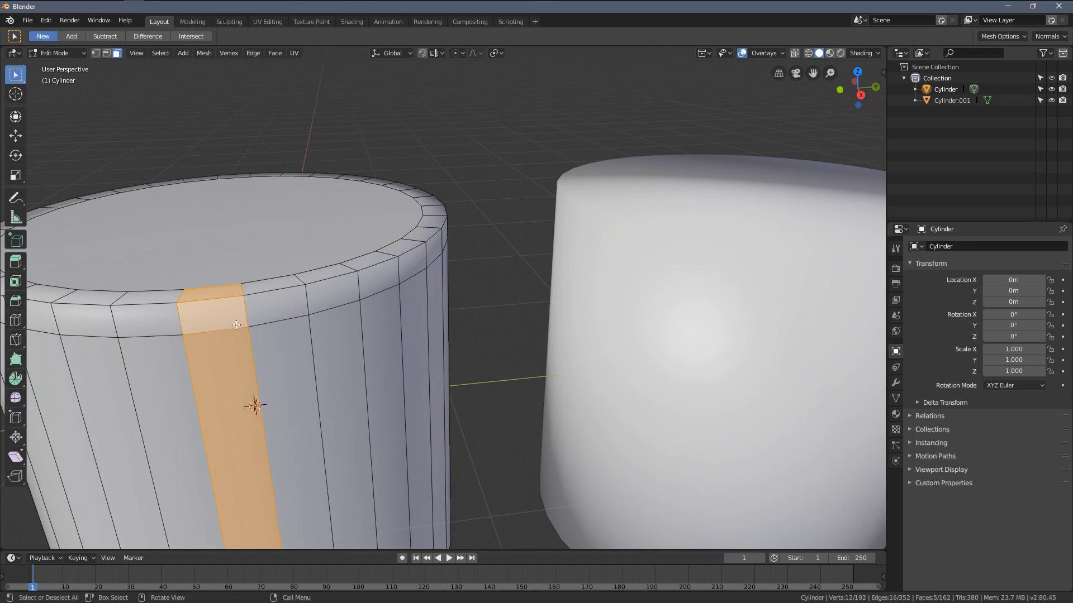
pyautogui.press('a')
pyautogui.hotkey('alt', 'a')
pyautogui.moveTo(282, 322)
pyautogui.mouseDown(button='middle')
pyautogui.moveTo(361, 302)
pyautogui.moveTo(303, 277)
pyautogui.moveTo(340, 249)
pyautogui.moveTo(330, 267)
pyautogui.mouseUp(button='middle')
# - Select the top rim edge loop, return to Object Mode, and deselect both cylinders
pyautogui.keyDown('alt'); pyautogui.click(323, 327); pyautogui.keyUp('alt')
pyautogui.scroll(-3, 323, 318)
pyautogui.scroll(3, 352, 299)
pyautogui.press('a')
pyautogui.hotkey('alt', 'a')
pyautogui.keyDown('alt'); pyautogui.click(285, 235); pyautogui.keyUp('alt')
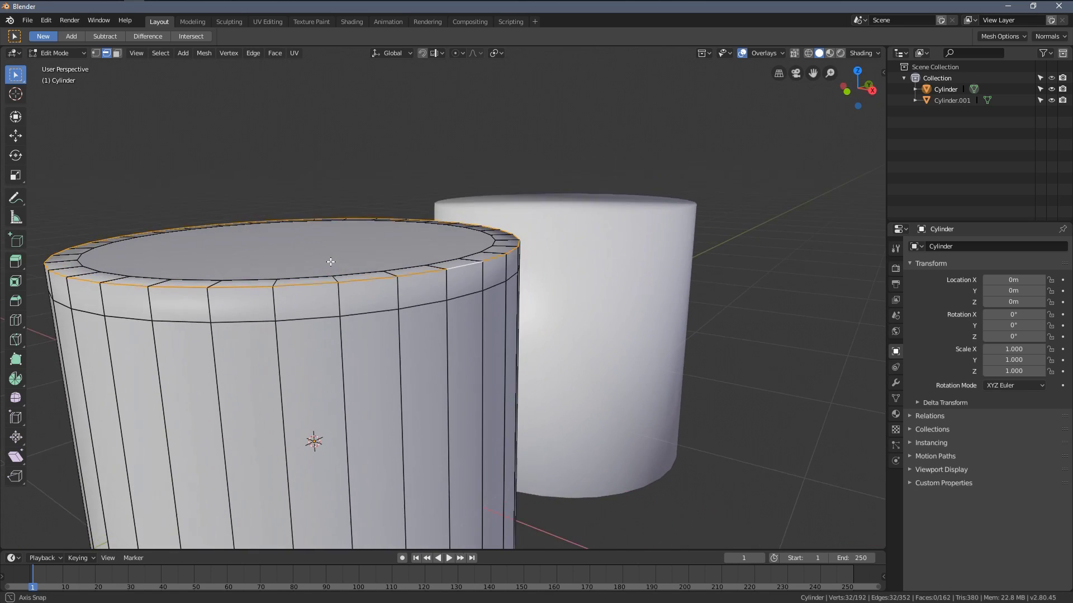
pyautogui.press('Tab')
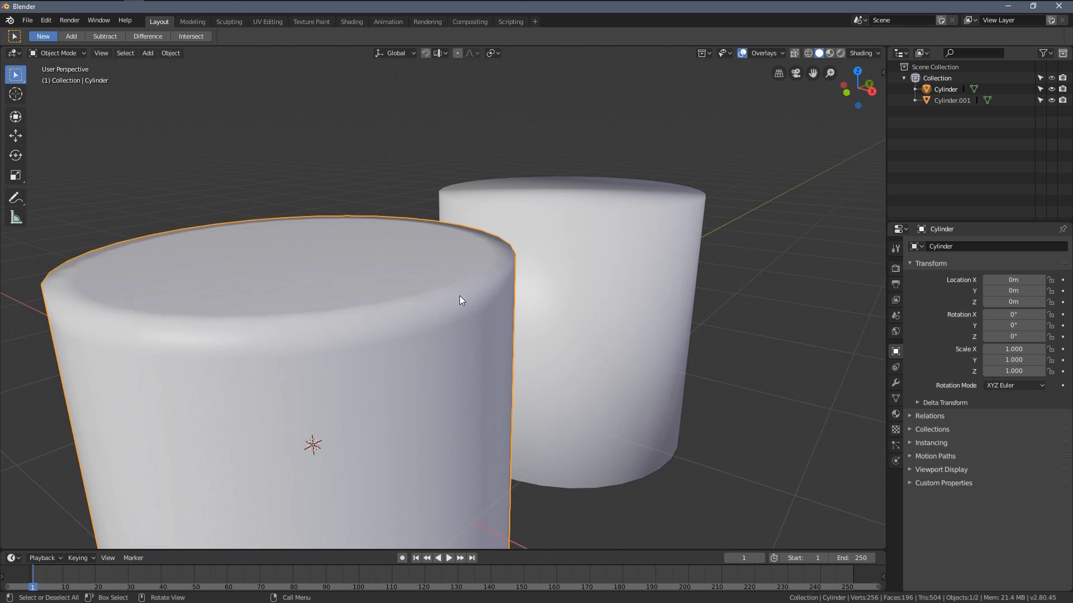
pyautogui.scroll(-3, 460, 296)
pyautogui.moveTo(595, 297); pyautogui.dragTo(593, 227, button='middle')
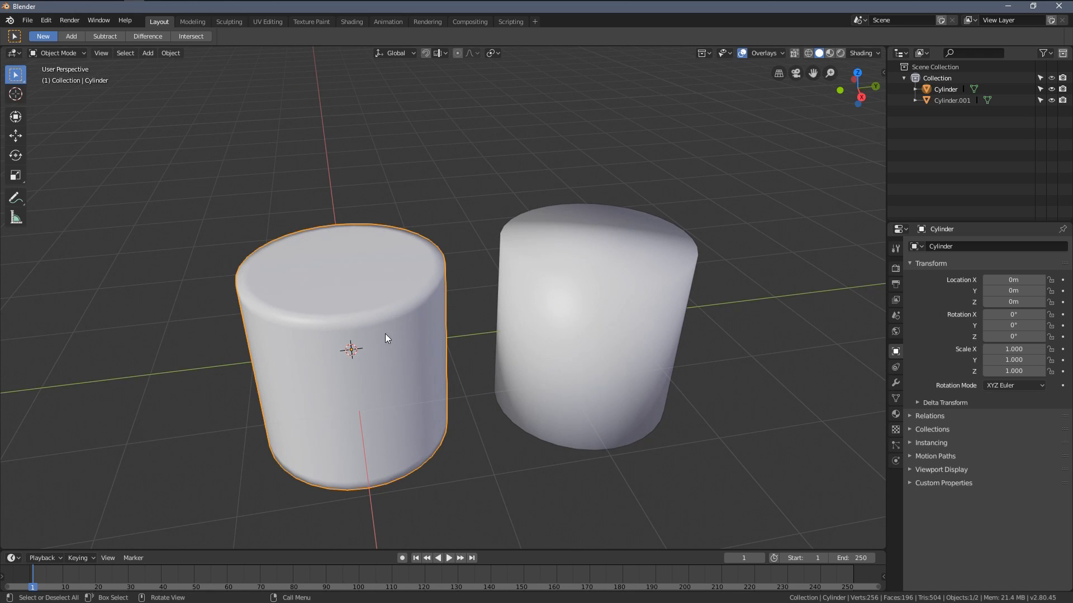
pyautogui.moveTo(390, 336)
pyautogui.mouseDown(button='middle')
pyautogui.moveTo(440, 325)
pyautogui.moveTo(436, 335)
pyautogui.mouseUp(button='middle')
pyautogui.scroll(-2, 408, 336)
pyautogui.scroll(4, 422, 323)
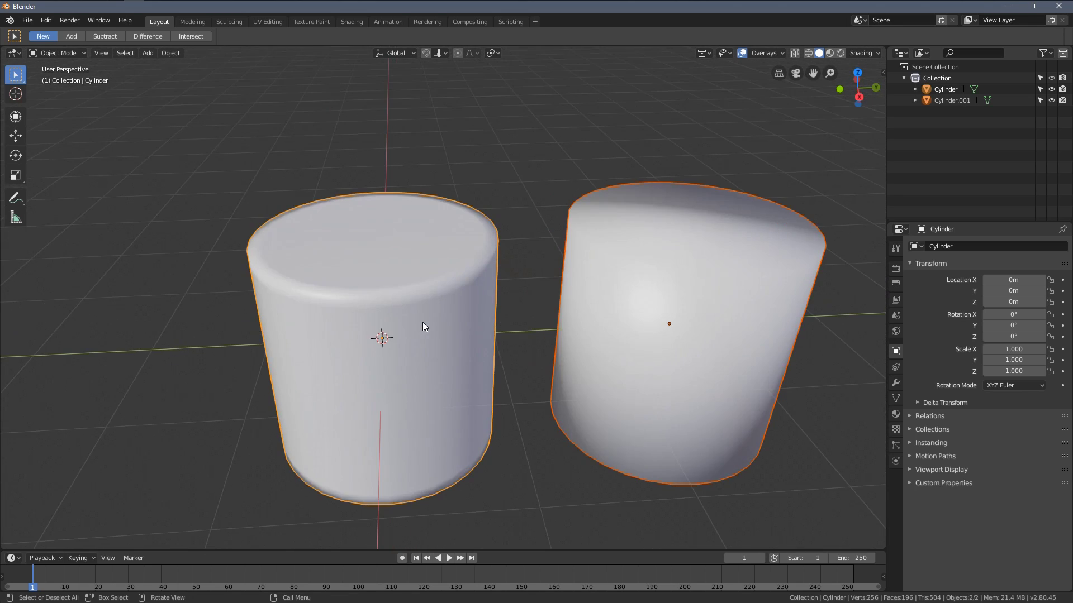
pyautogui.hotkey('alt', 'a')
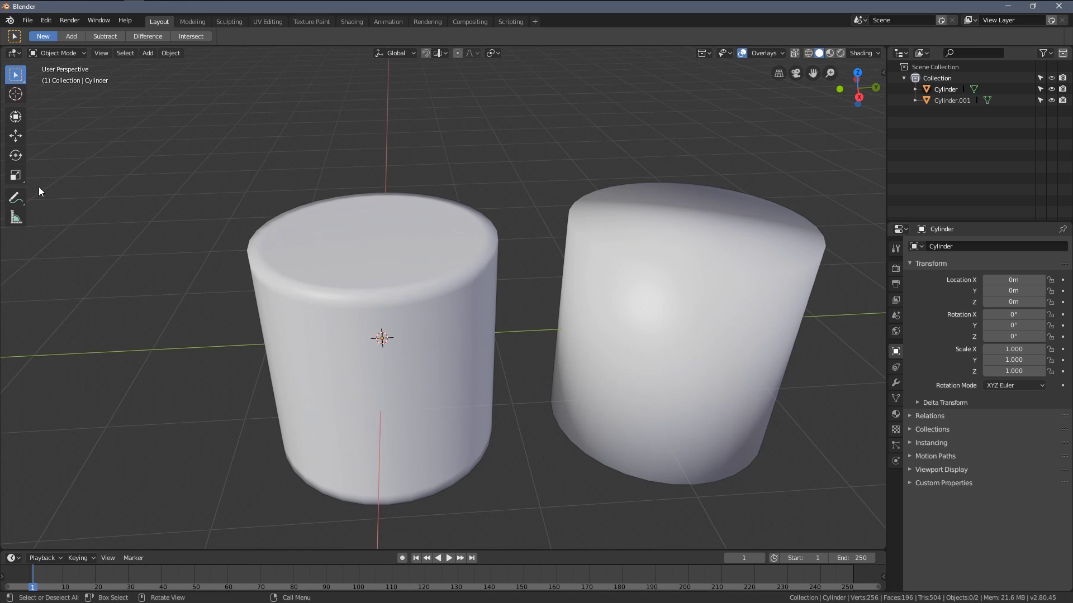
# - Show tool names in the toolbar, then edit the left cylinder with nothing selected
pyautogui.moveTo(26, 182); pyautogui.dragTo(107, 182)
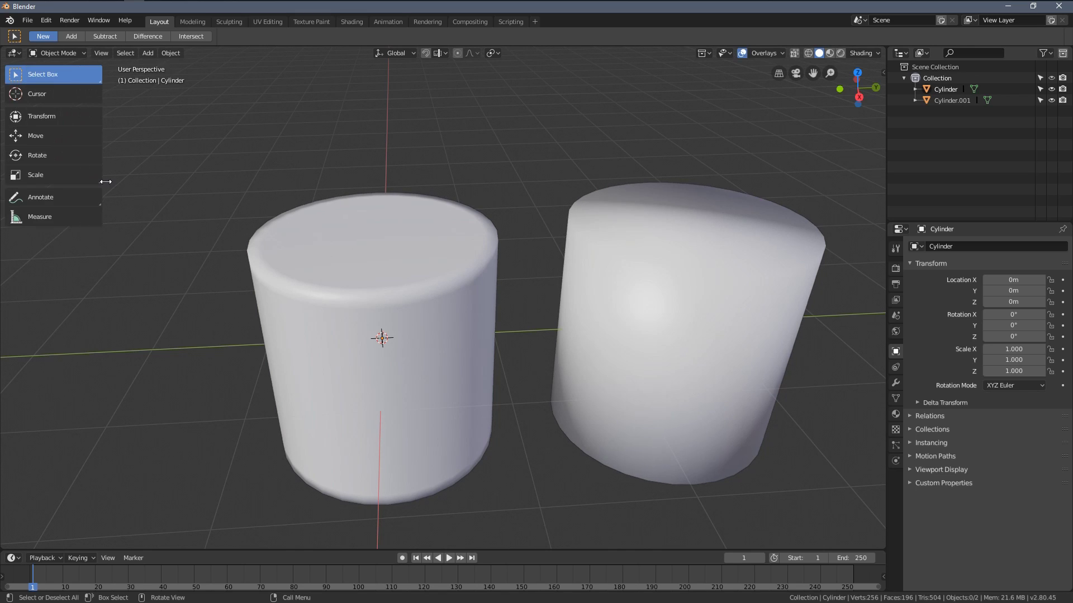
pyautogui.moveTo(369, 312); pyautogui.dragTo(374, 310, button='middle')
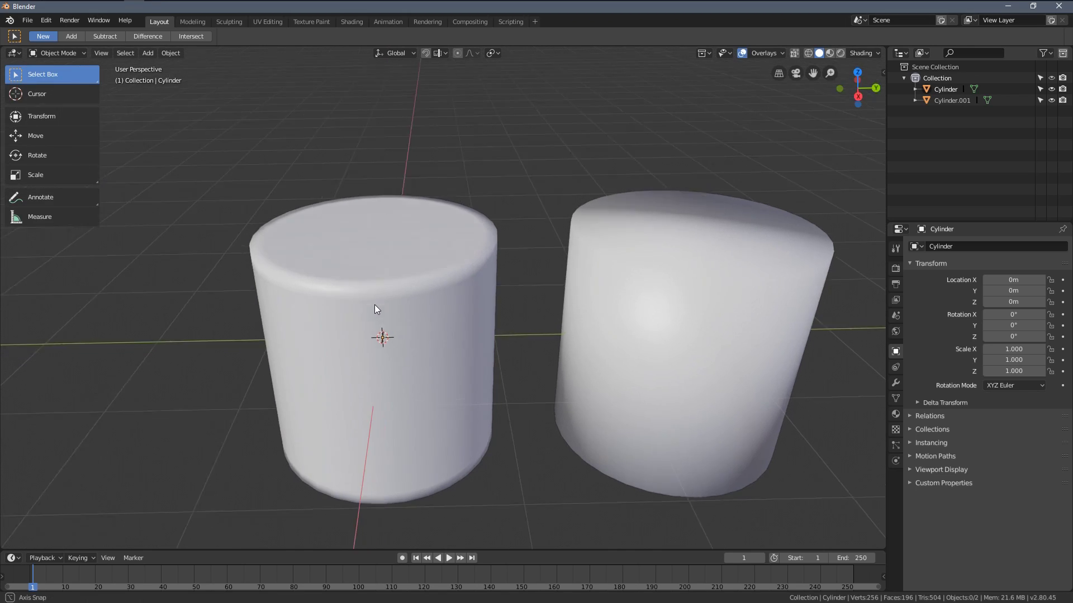
pyautogui.click(381, 287)
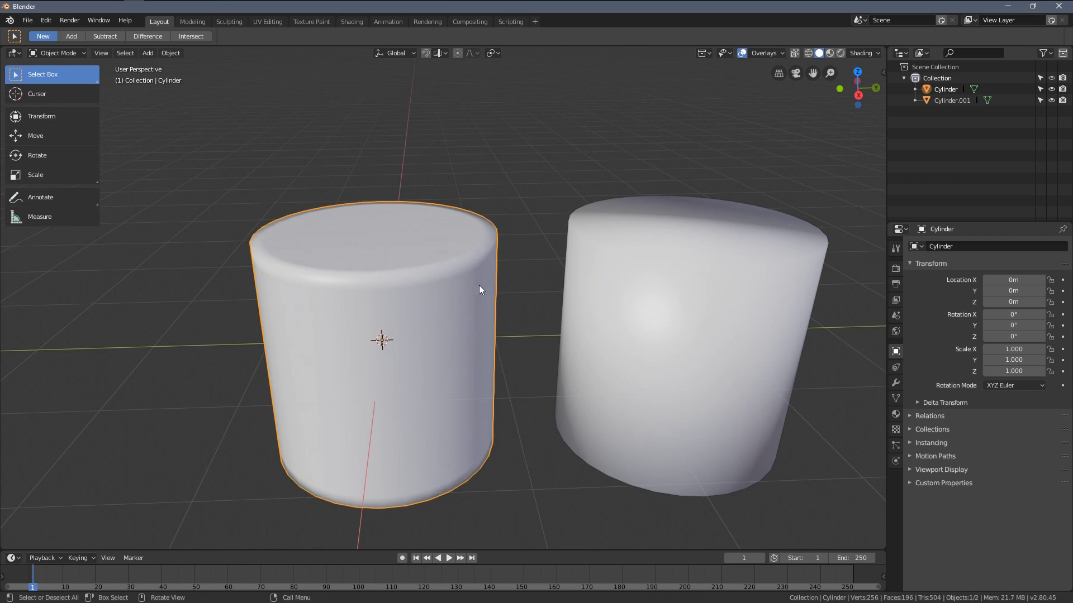
pyautogui.press('Tab')
pyautogui.scroll(1, 403, 277)
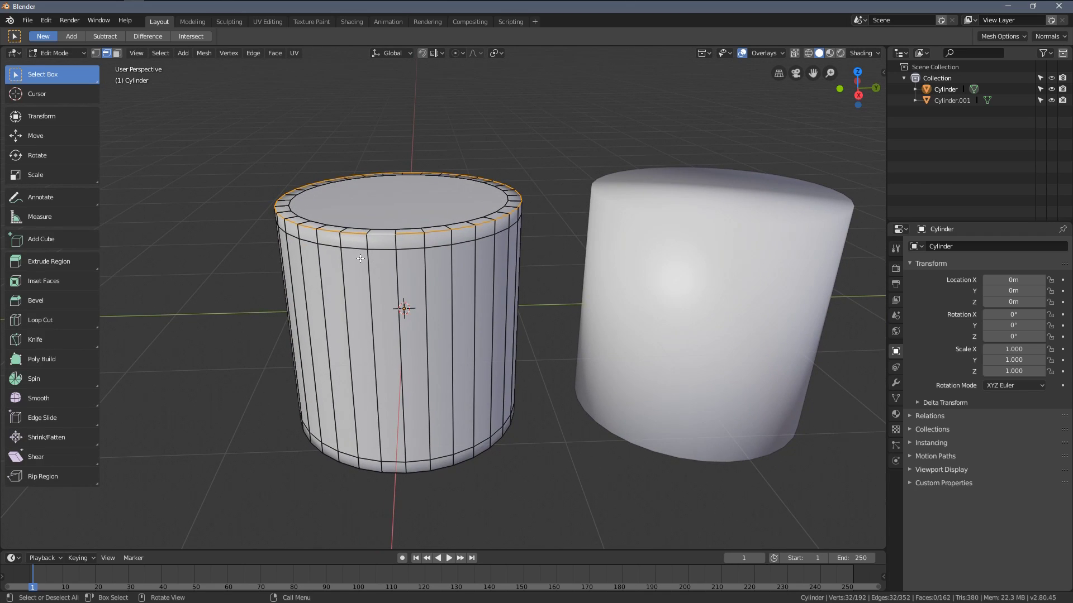
pyautogui.hotkey('alt', 'a')
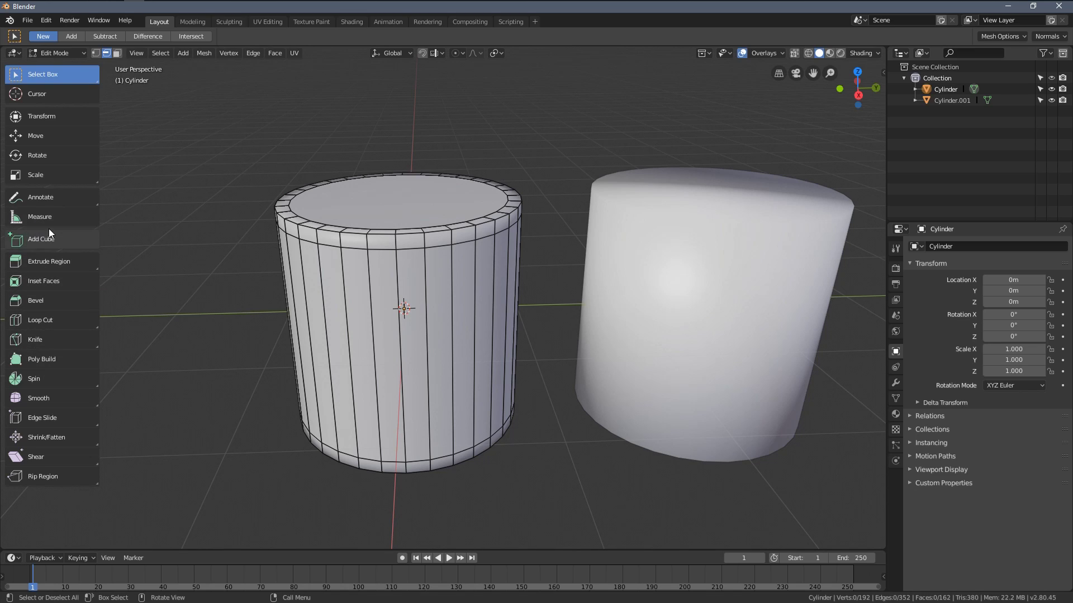
pyautogui.press('t')
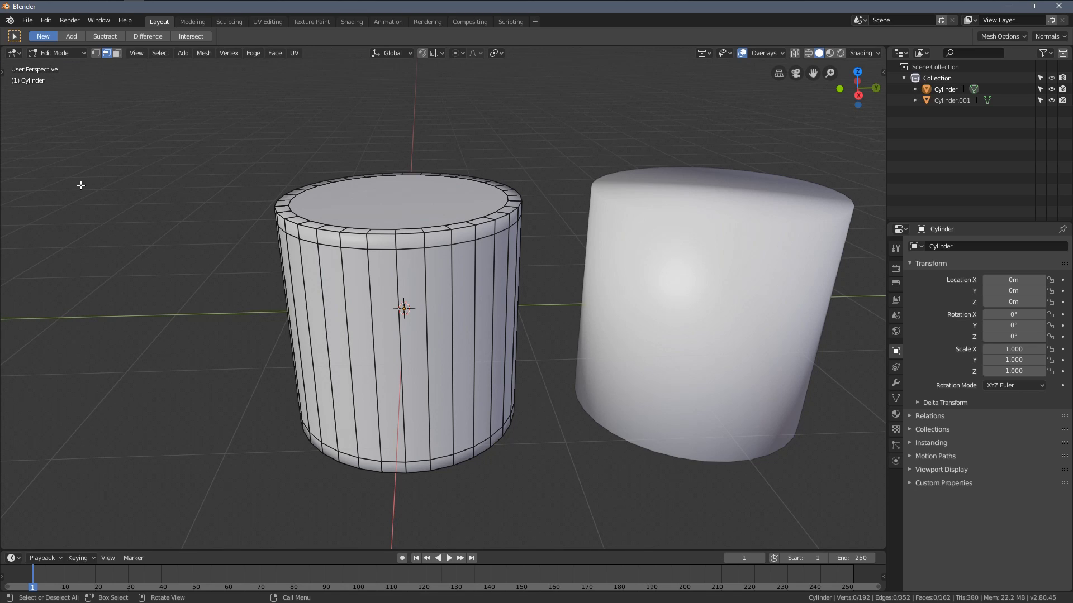
pyautogui.press('t')
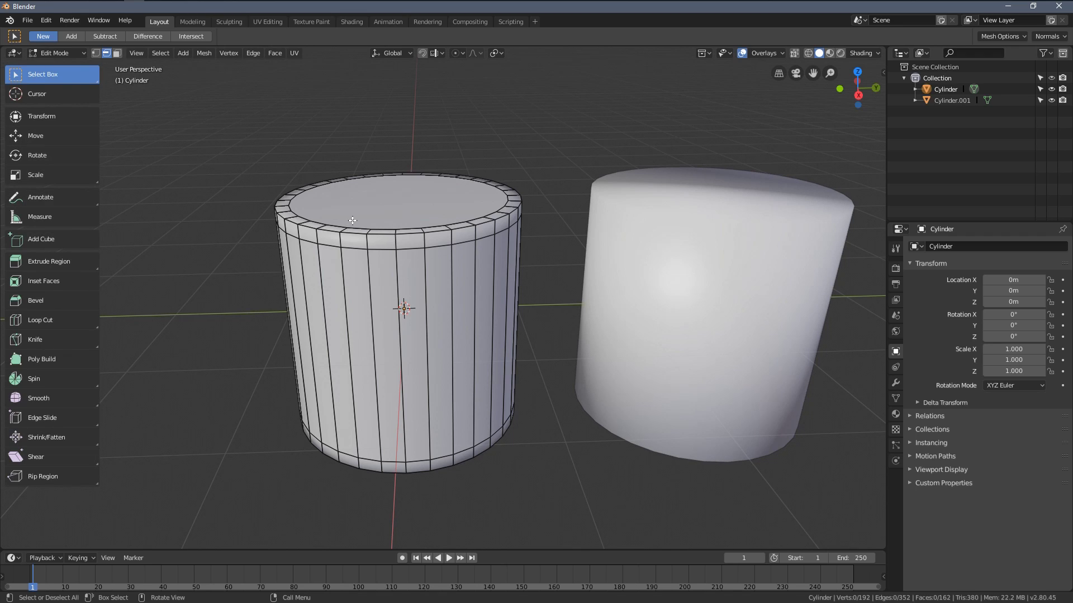
pyautogui.scroll(2, 330, 275)
pyautogui.scroll(1, 329, 276)
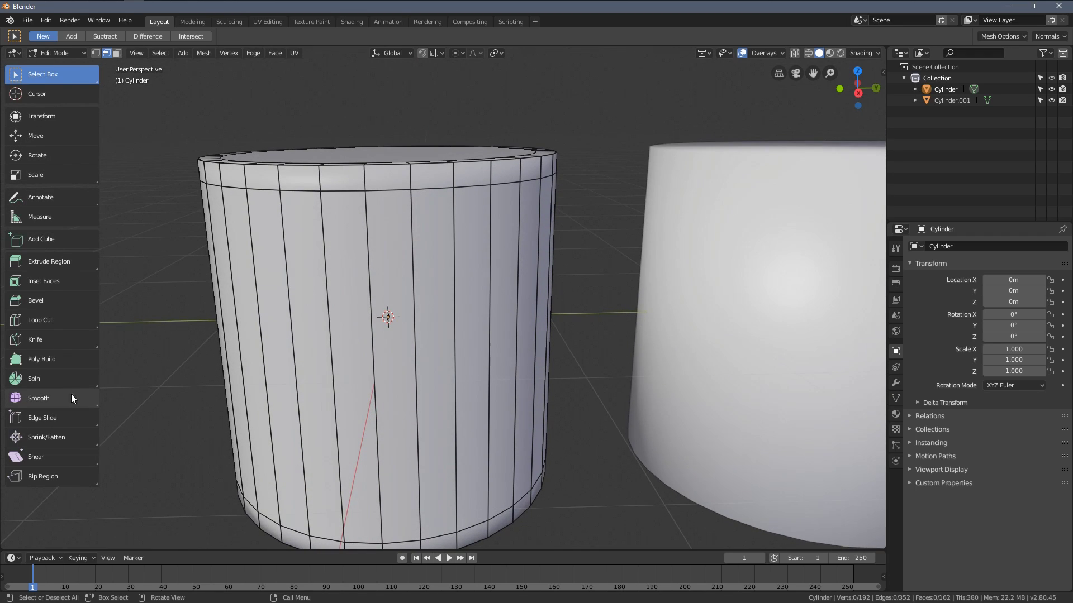
# - Add seven horizontal edge loops around the left cylinder, from top to bottom
pyautogui.click(38, 326)
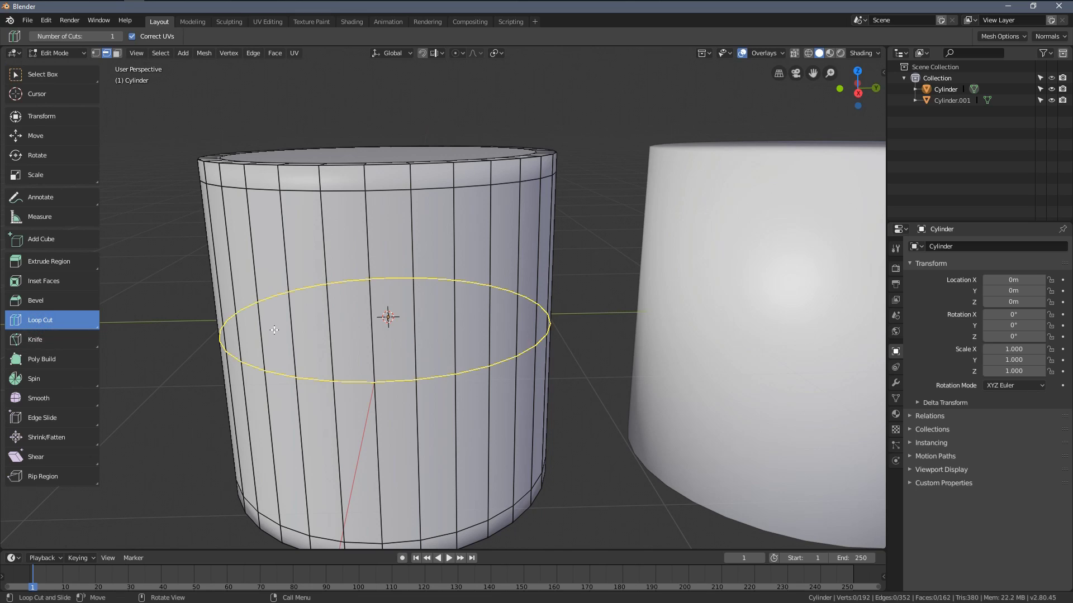
pyautogui.scroll(-4, 442, 236)
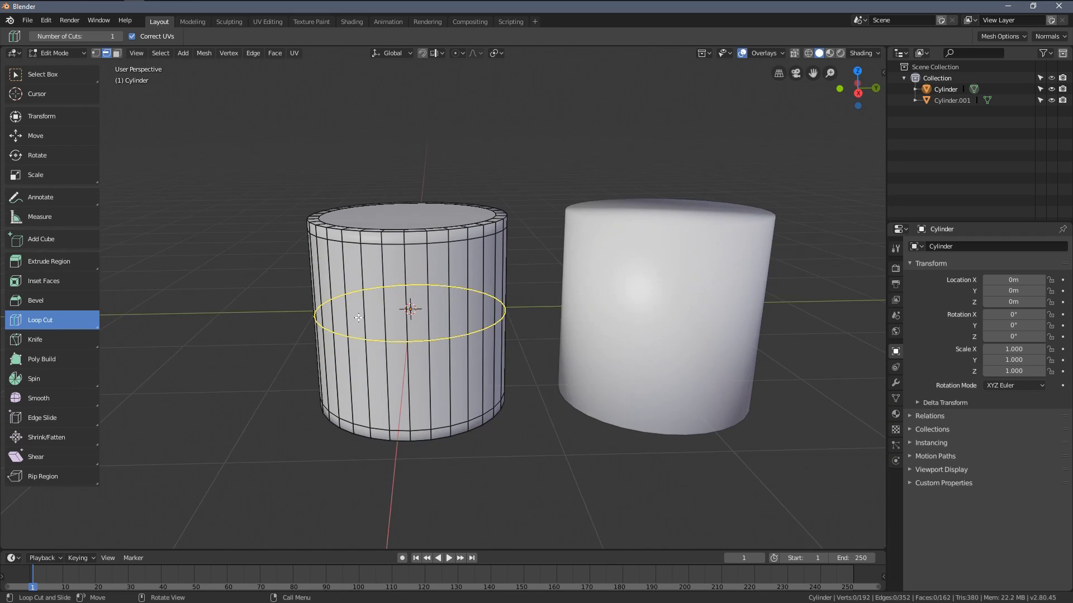
pyautogui.click(362, 319)
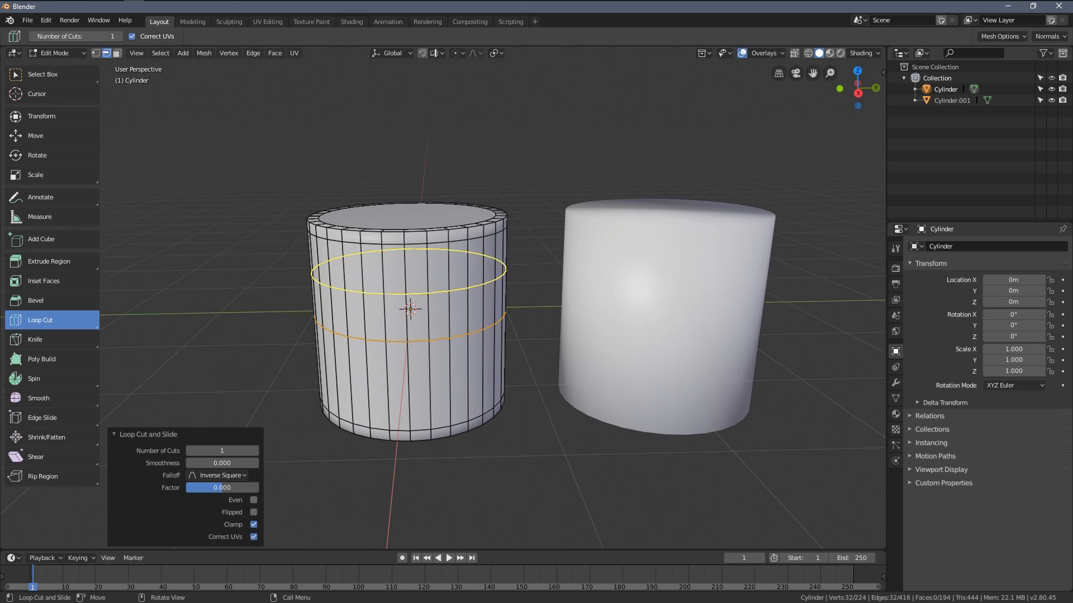
pyautogui.click(363, 272)
pyautogui.click(365, 369)
pyautogui.click(378, 310)
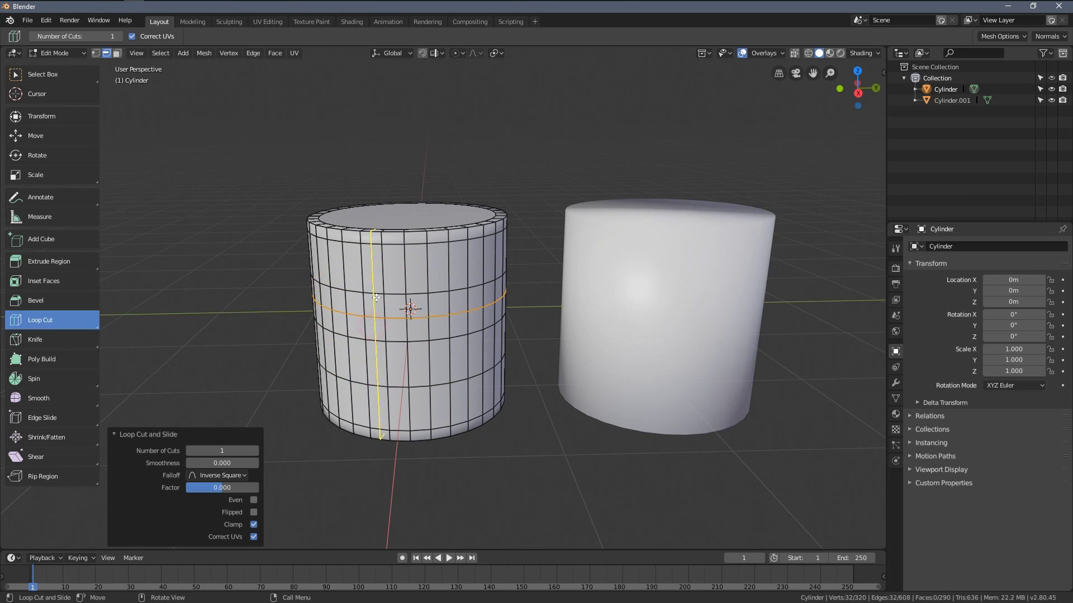
pyautogui.click(382, 260)
pyautogui.click(390, 407)
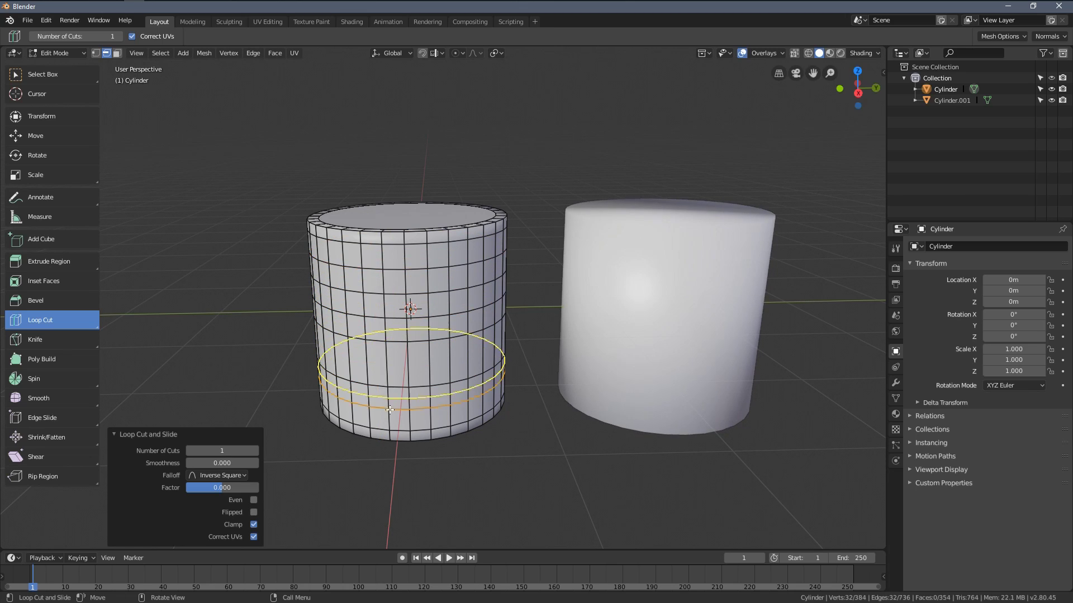
pyautogui.click(388, 423)
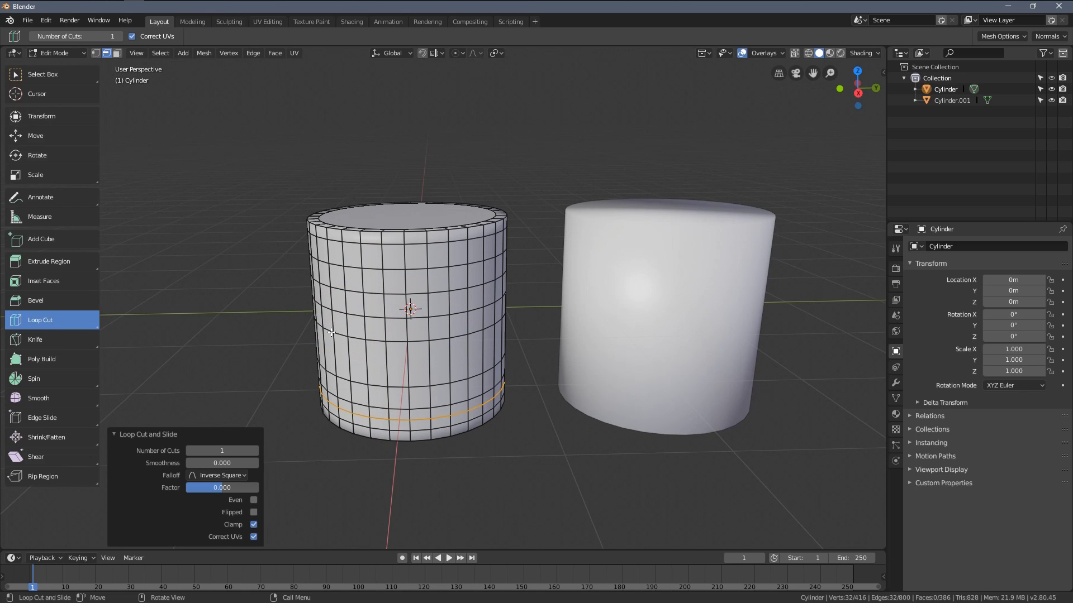
# - Switch the selection style to simple click and orbit to front and top views
pyautogui.click(56, 136)
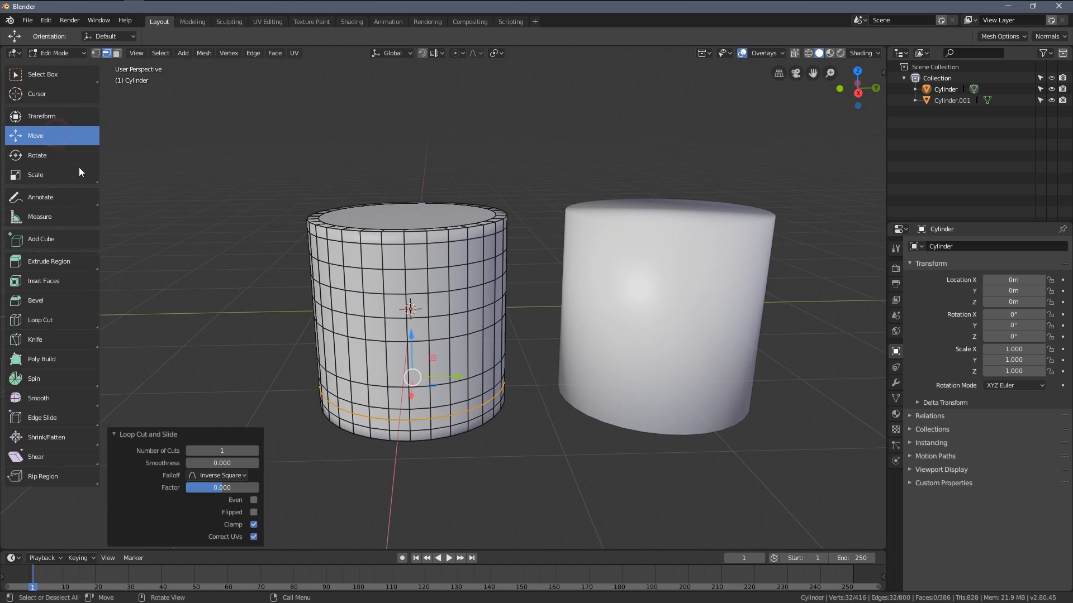
pyautogui.click(46, 73)
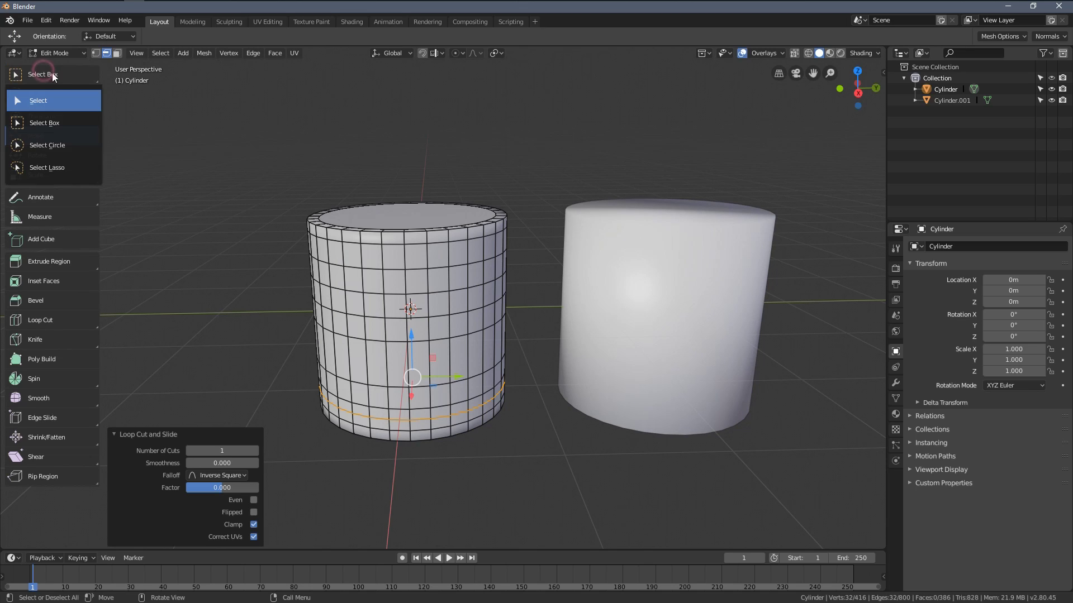
pyautogui.click(62, 105)
pyautogui.moveTo(251, 252); pyautogui.dragTo(365, 317, button='middle')
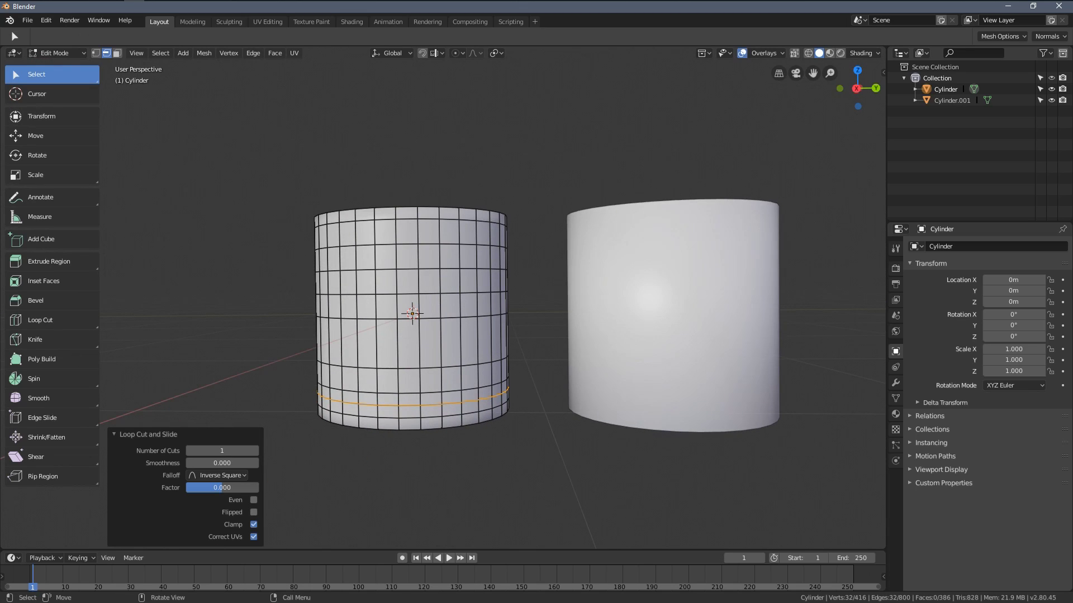
pyautogui.scroll(3, 305, 409)
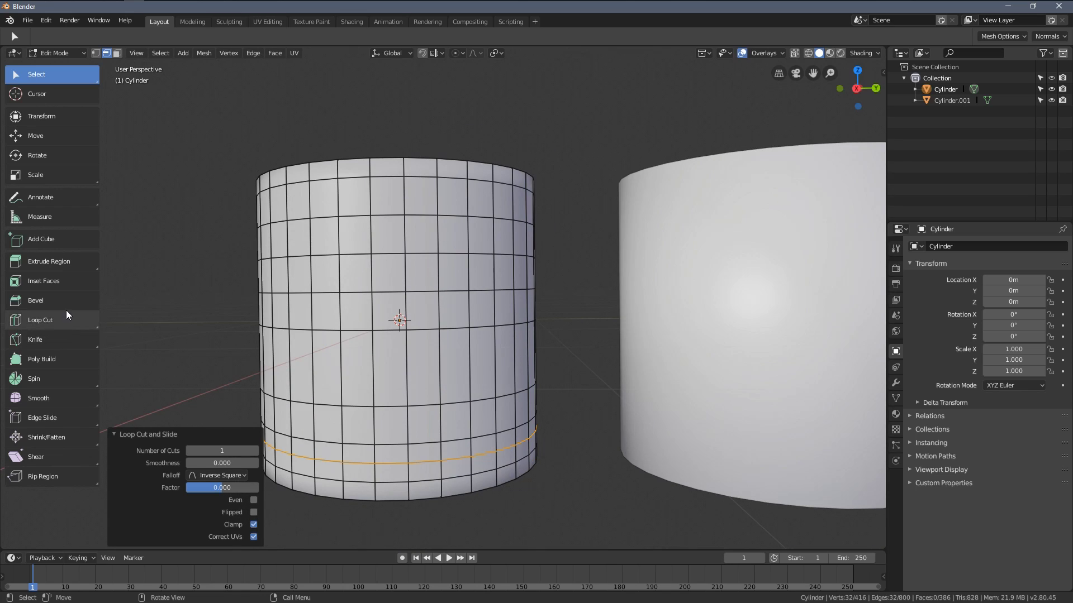
pyautogui.click(55, 317)
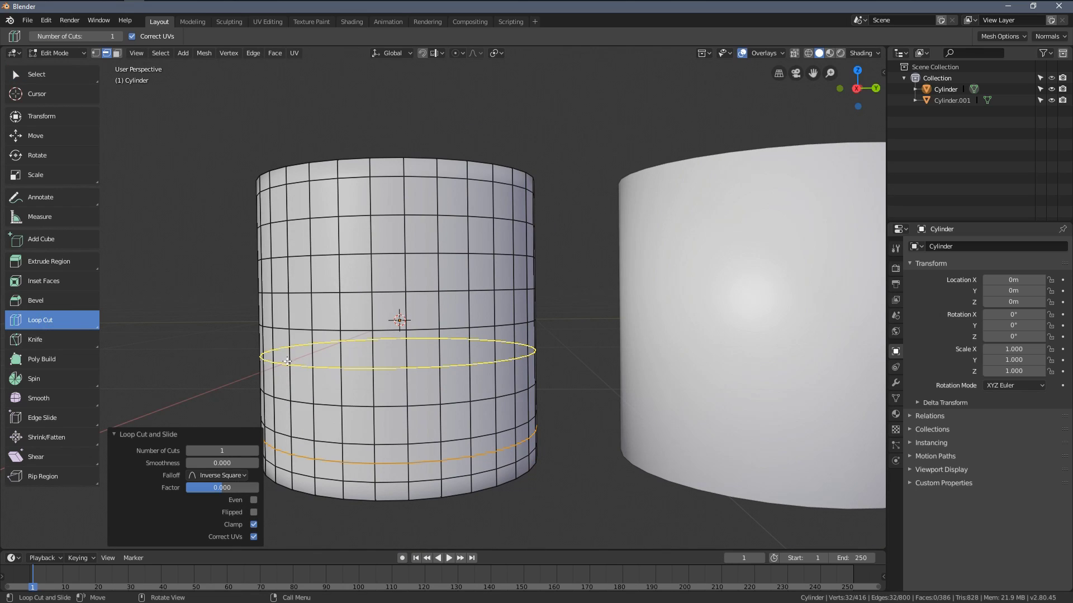
pyautogui.click(36, 74)
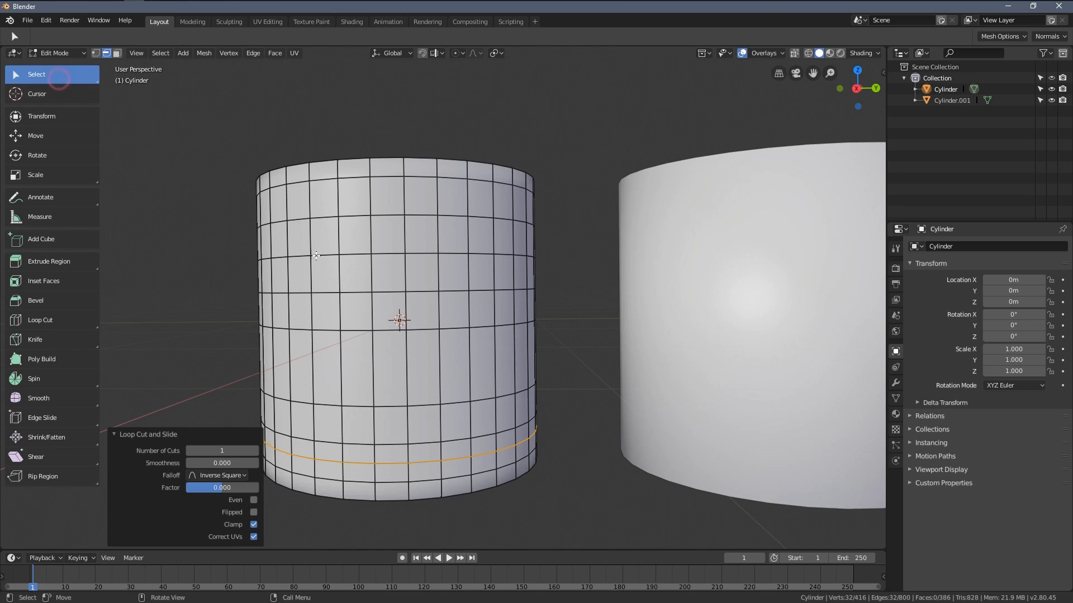
pyautogui.moveTo(352, 303); pyautogui.dragTo(334, 348, button='middle')
# - Leave Edit Mode on the left cylinder and enter Edit Mode on Cylinder.001
pyautogui.press('Tab')
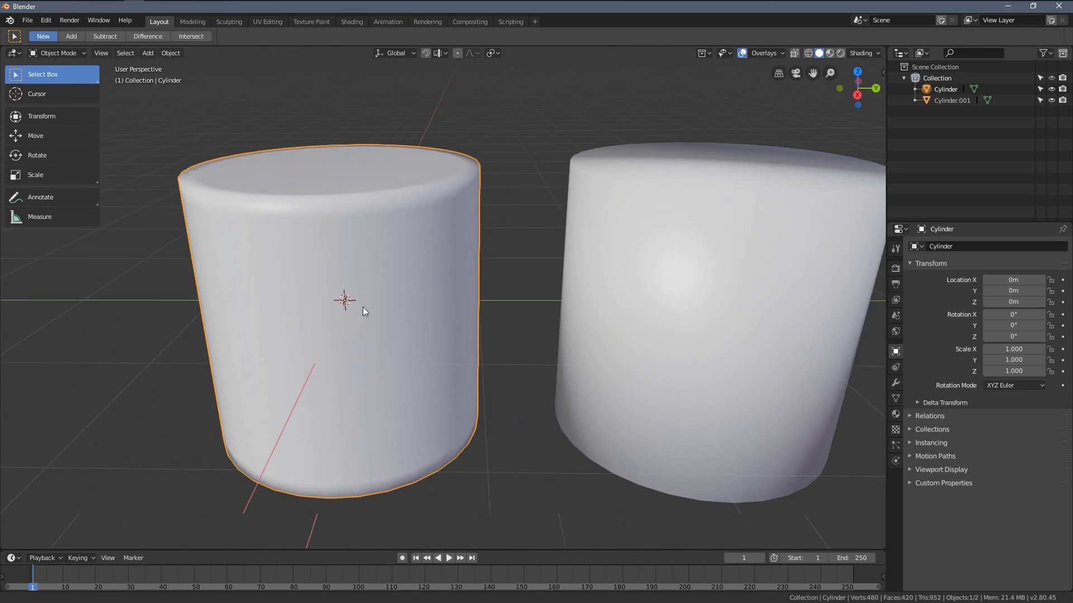
pyautogui.keyDown('shift'); pyautogui.moveTo(363, 307); pyautogui.dragTo(252, 319, button='middle'); pyautogui.keyUp('shift')
pyautogui.click(387, 274)
pyautogui.press('Tab')
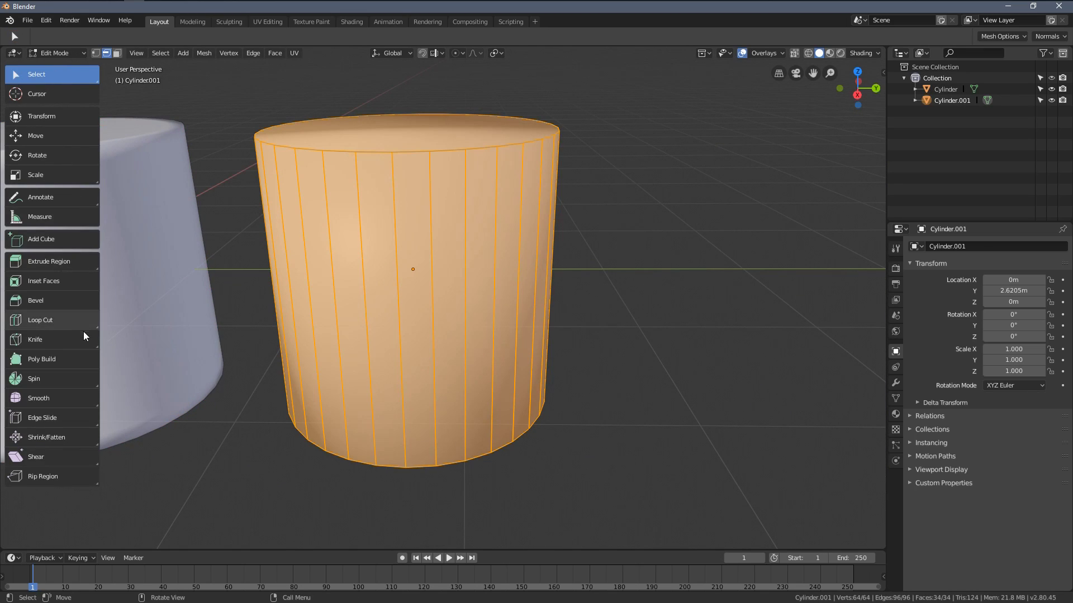
# - Add a four-cut loop cut to the right cylinder, pinched into an hourglass
pyautogui.click(63, 323)
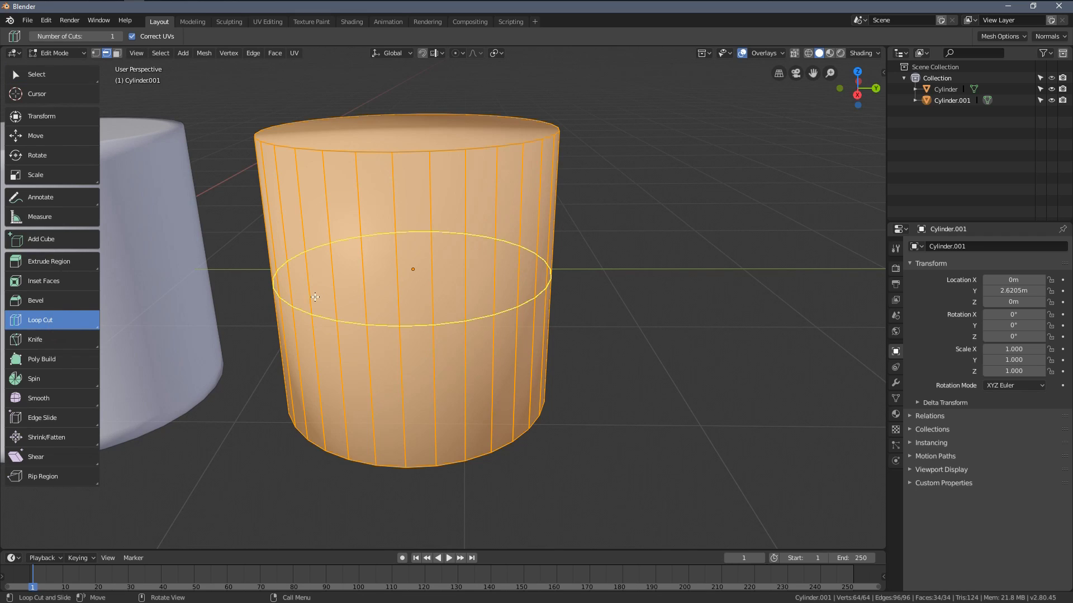
pyautogui.click(314, 298)
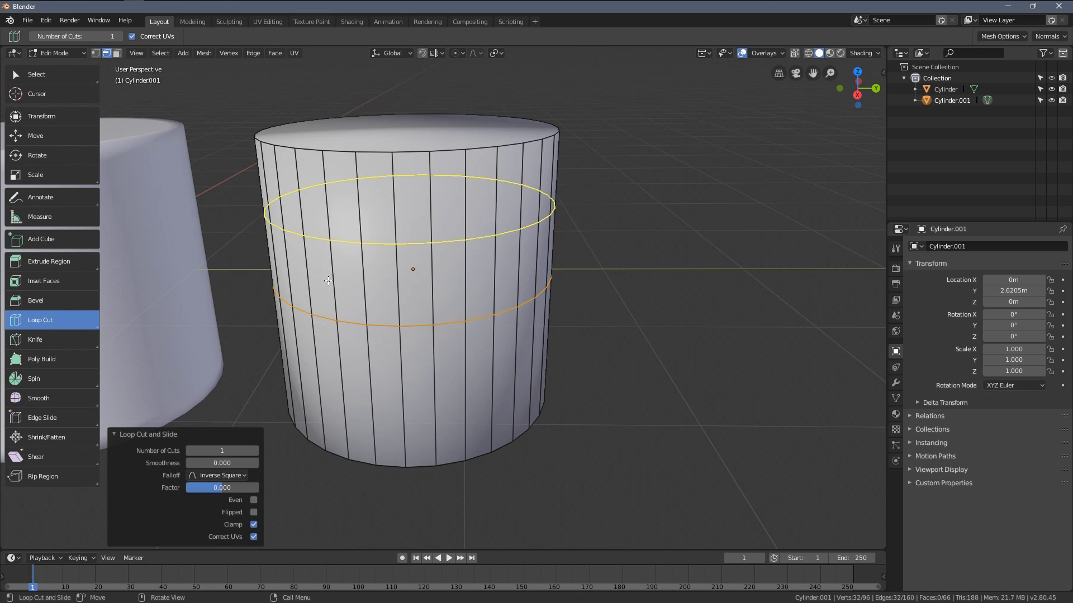
pyautogui.click(254, 451)
pyautogui.moveTo(229, 463); pyautogui.dragTo(218, 464)
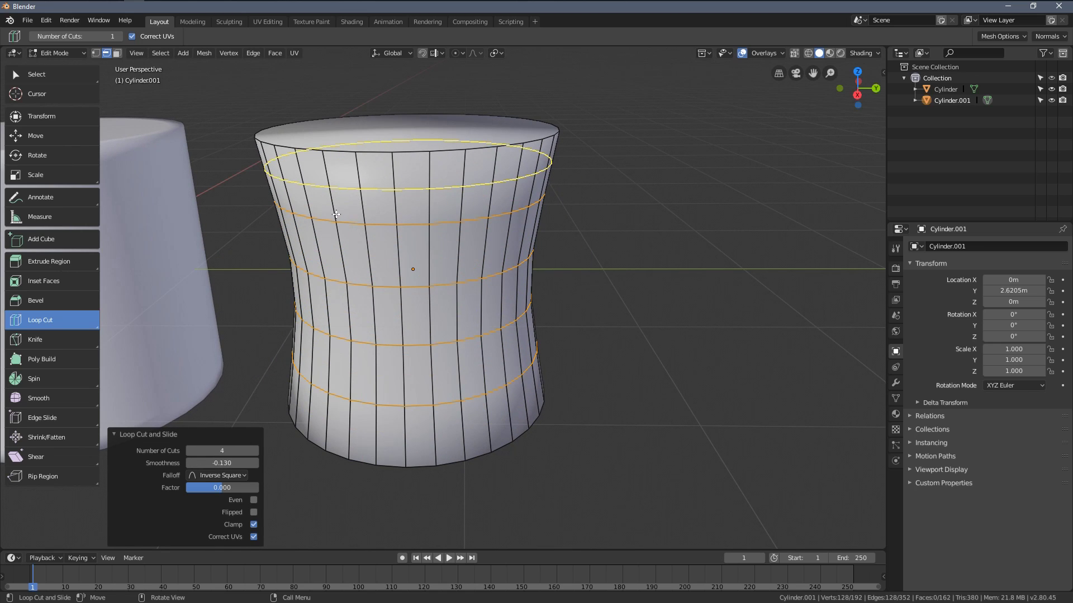
# - Frame both cylinders, deselect all, and pick both cap faces in face mode
pyautogui.click(36, 74)
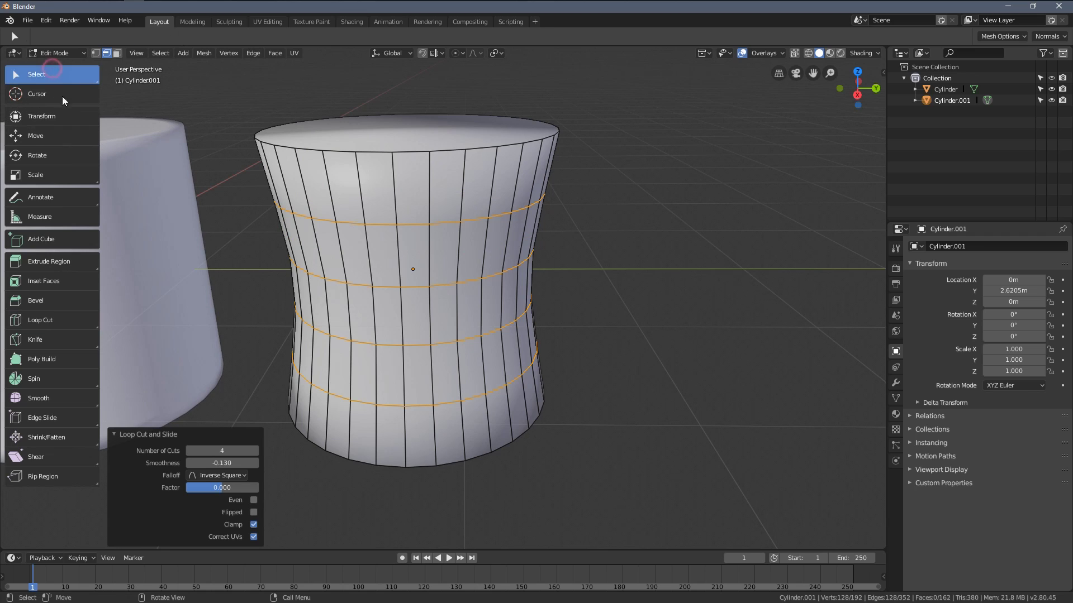
pyautogui.press('Home')
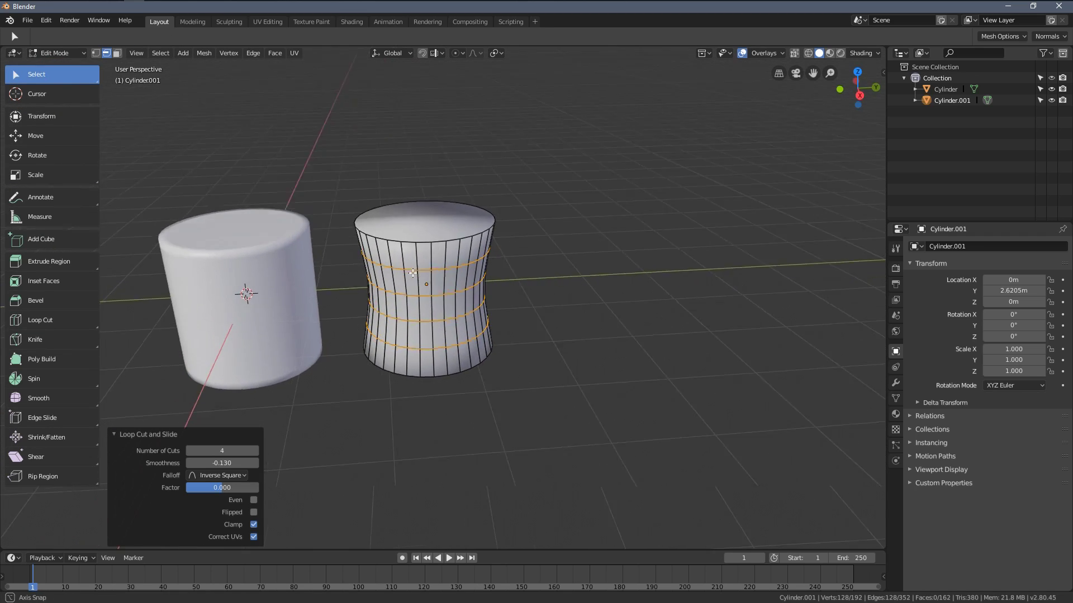
pyautogui.scroll(3, 400, 274)
pyautogui.press('a')
pyautogui.hotkey('alt', 'a')
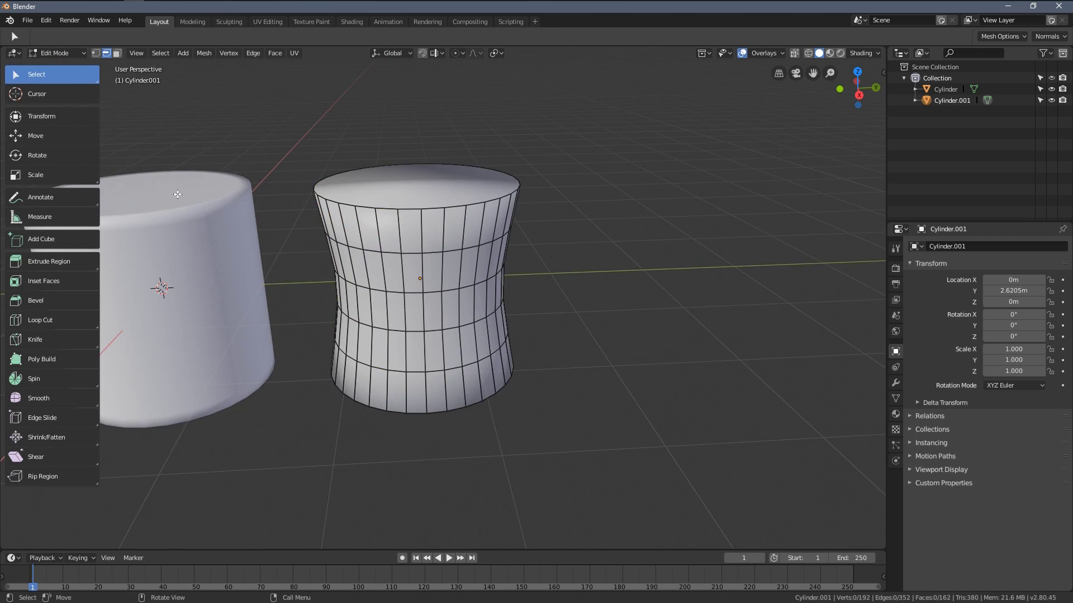
pyautogui.press('3')
pyautogui.click(403, 180)
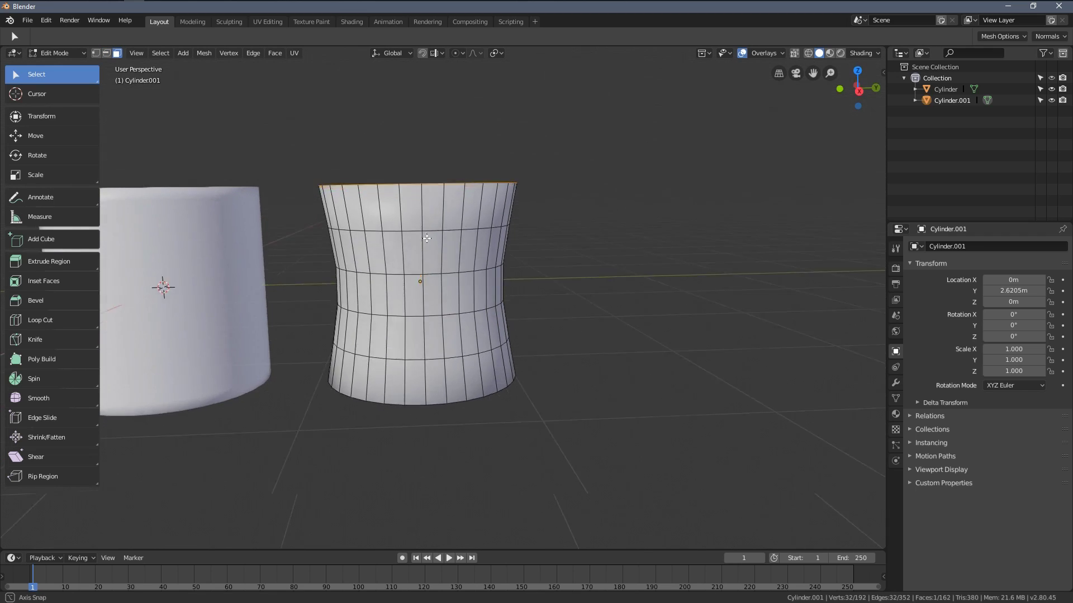
pyautogui.moveTo(402, 181); pyautogui.dragTo(411, 209, button='middle')
pyautogui.keyDown('shift'); pyautogui.click(405, 398); pyautogui.keyUp('shift')
pyautogui.moveTo(403, 395); pyautogui.dragTo(394, 327, button='middle')
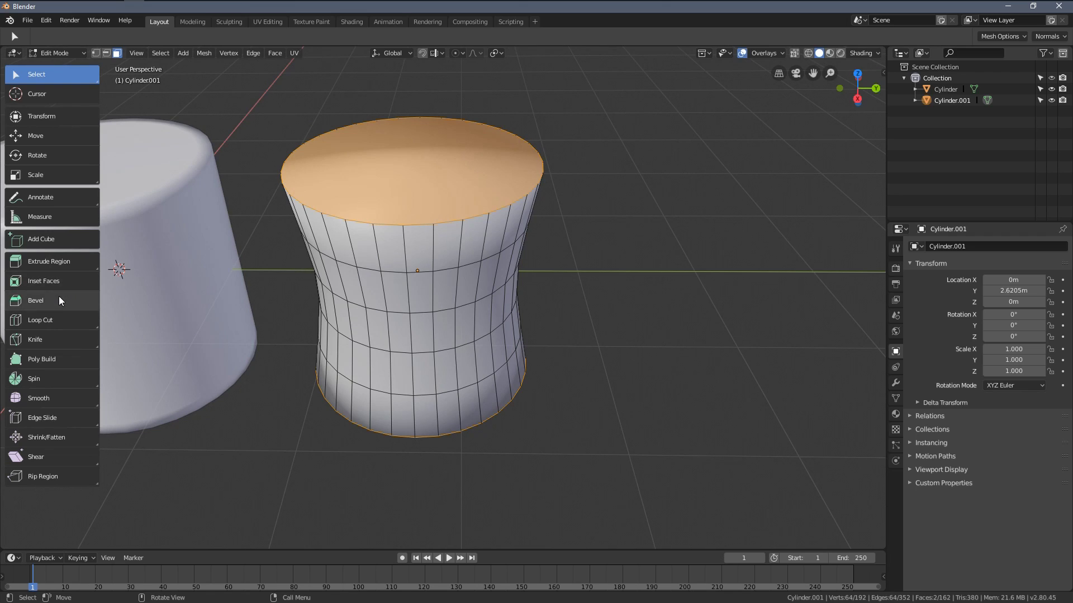
# - Bevel the hourglass cylinder's top and bottom rims with amount 0.110
pyautogui.click(36, 300)
pyautogui.moveTo(386, 223)
pyautogui.mouseDown()
pyautogui.moveTo(400, 175)
pyautogui.moveTo(363, 183)
pyautogui.moveTo(445, 168)
pyautogui.mouseUp()
pyautogui.click(404, 180)
pyautogui.moveTo(436, 209); pyautogui.dragTo(408, 280, button='middle')
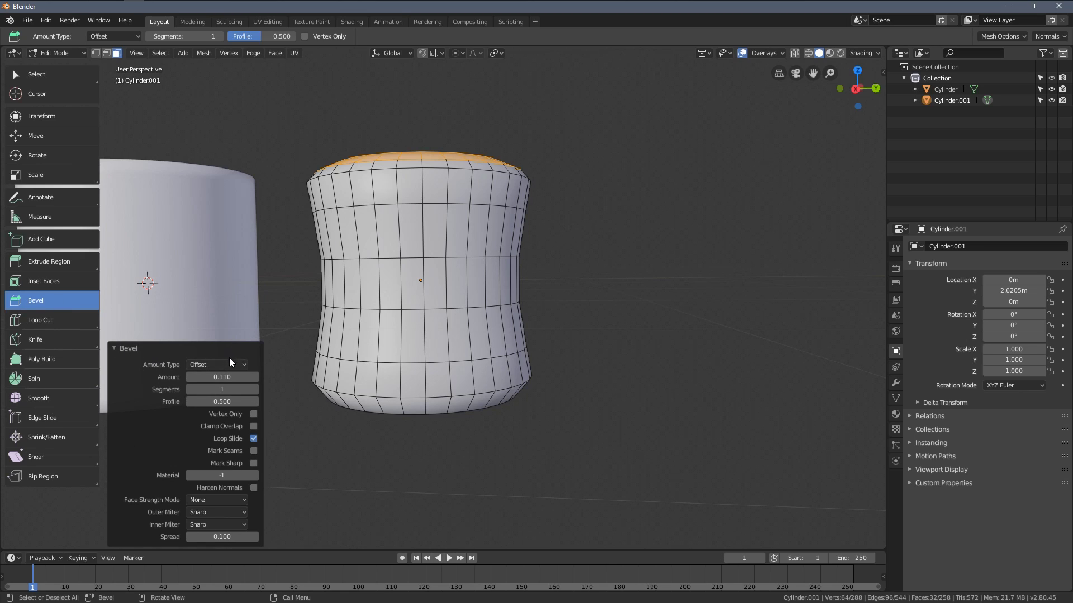
pyautogui.click(117, 349)
# - Bevel a rounded ring around the selected top cap face
pyautogui.moveTo(359, 328)
pyautogui.mouseDown(button='middle')
pyautogui.moveTo(385, 277)
pyautogui.moveTo(403, 319)
pyautogui.mouseUp(button='middle')
pyautogui.click(410, 210)
pyautogui.moveTo(411, 210); pyautogui.dragTo(465, 230, button='middle')
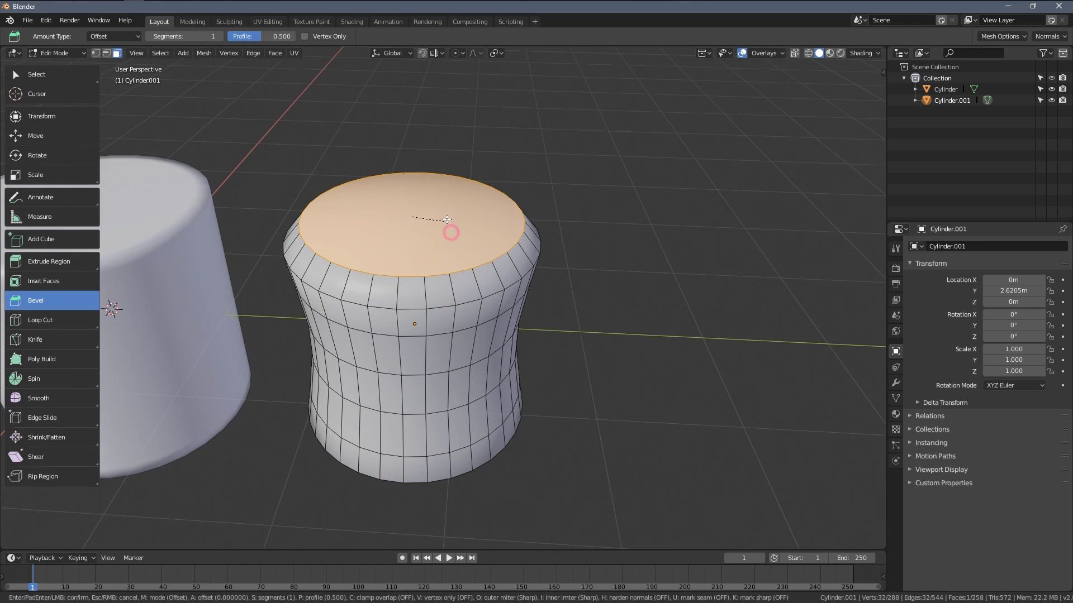
pyautogui.moveTo(413, 216); pyautogui.dragTo(465, 202)
pyautogui.click(466, 202)
pyautogui.scroll(3, 466, 201)
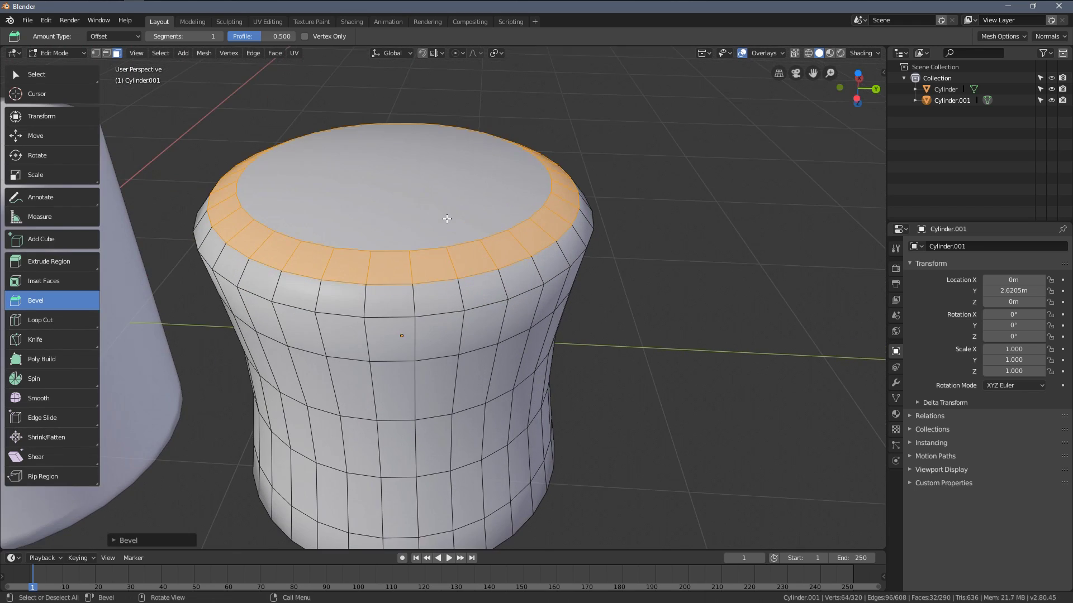
pyautogui.scroll(-3, 419, 251)
# - Return to Object Mode and select the other cylinder
pyautogui.moveTo(377, 218); pyautogui.dragTo(334, 253, button='middle')
pyautogui.scroll(-2, 335, 253)
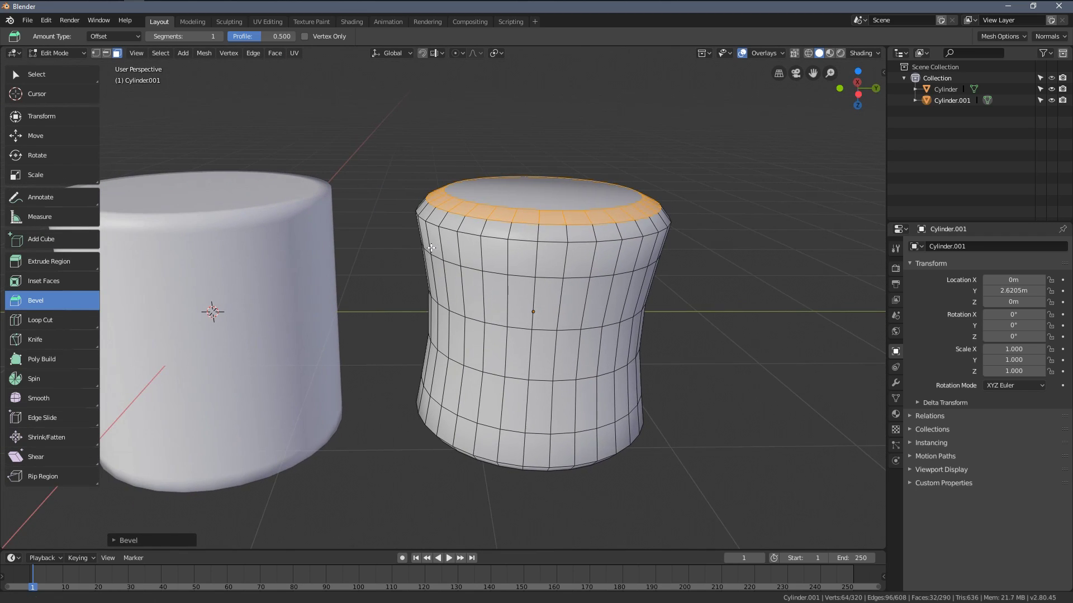
pyautogui.press('Tab')
pyautogui.moveTo(410, 254); pyautogui.dragTo(312, 279, button='middle')
pyautogui.click(311, 280)
pyautogui.scroll(2, 310, 279)
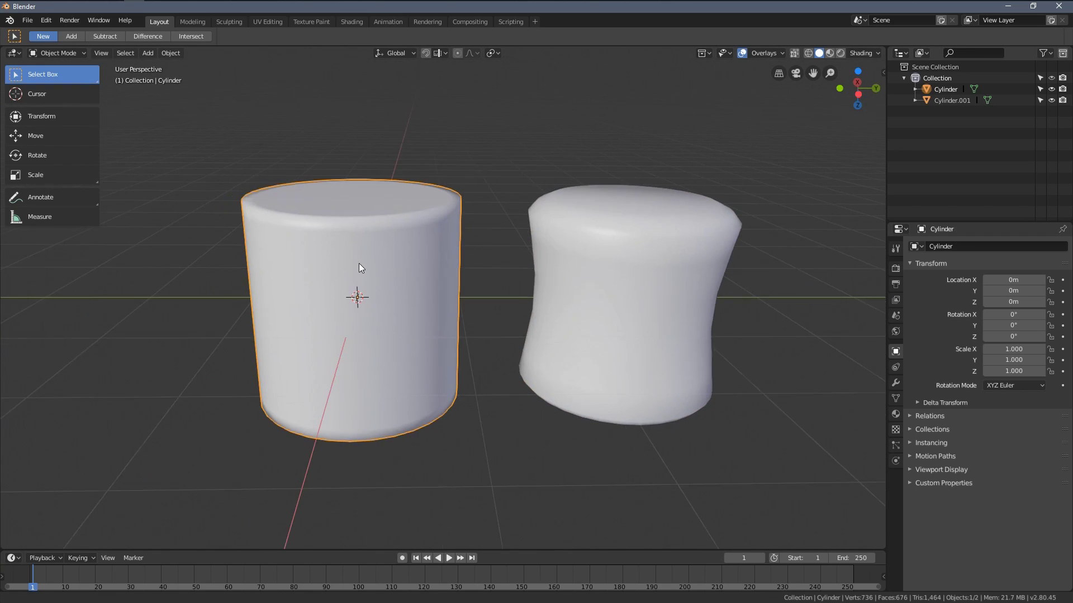
# - Enter Edit Mode on the left cylinder, use simple click selection, and deselect everything
pyautogui.press('Tab')
pyautogui.scroll(3, 419, 251)
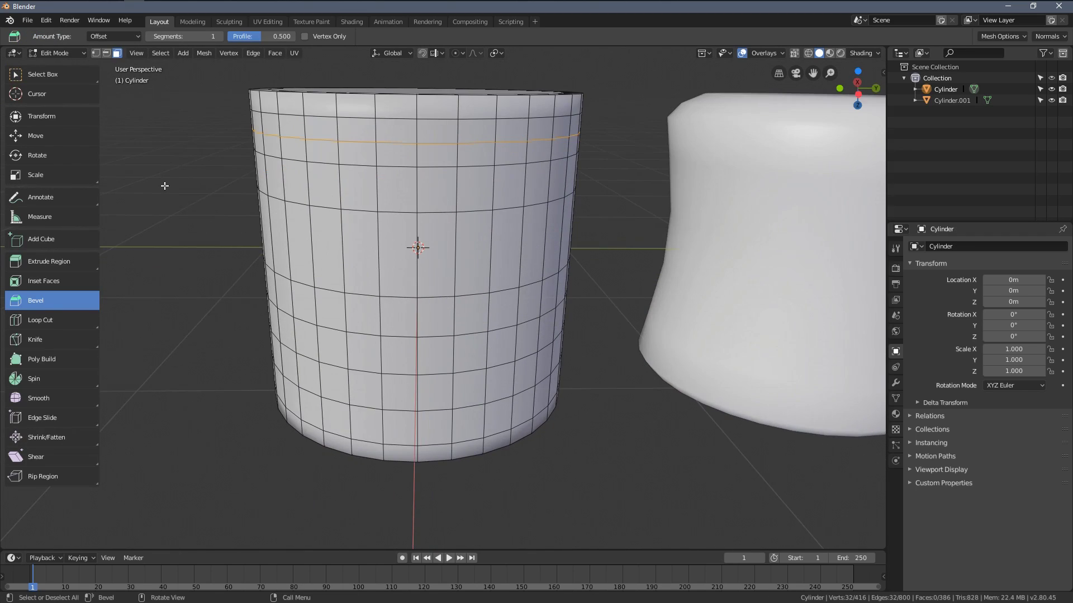
pyautogui.click(45, 75)
pyautogui.click(31, 101)
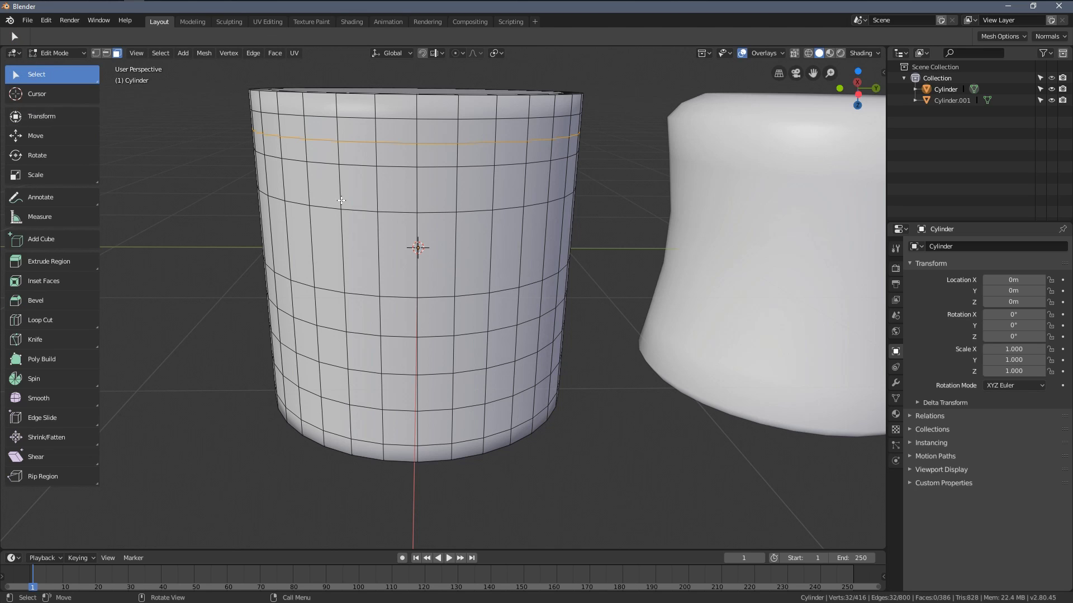
pyautogui.moveTo(362, 196); pyautogui.dragTo(401, 244, button='middle')
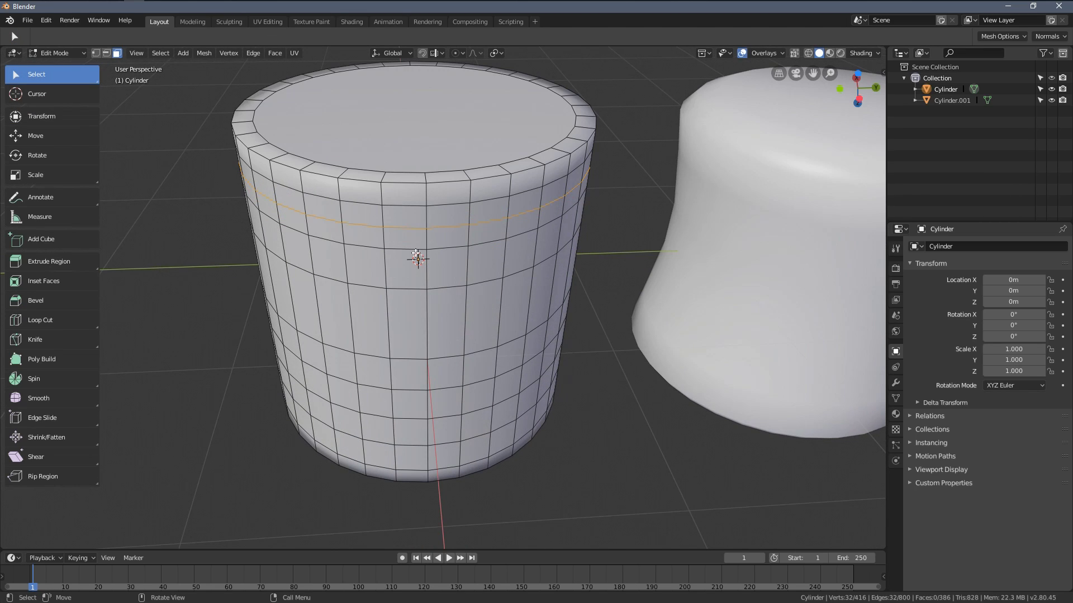
pyautogui.scroll(-1, 416, 255)
pyautogui.press('a')
pyautogui.hotkey('alt', 'a')
# - Select a few vertical face columns, then switch to edge select mode
pyautogui.keyDown('alt'); pyautogui.click(429, 285); pyautogui.keyUp('alt')
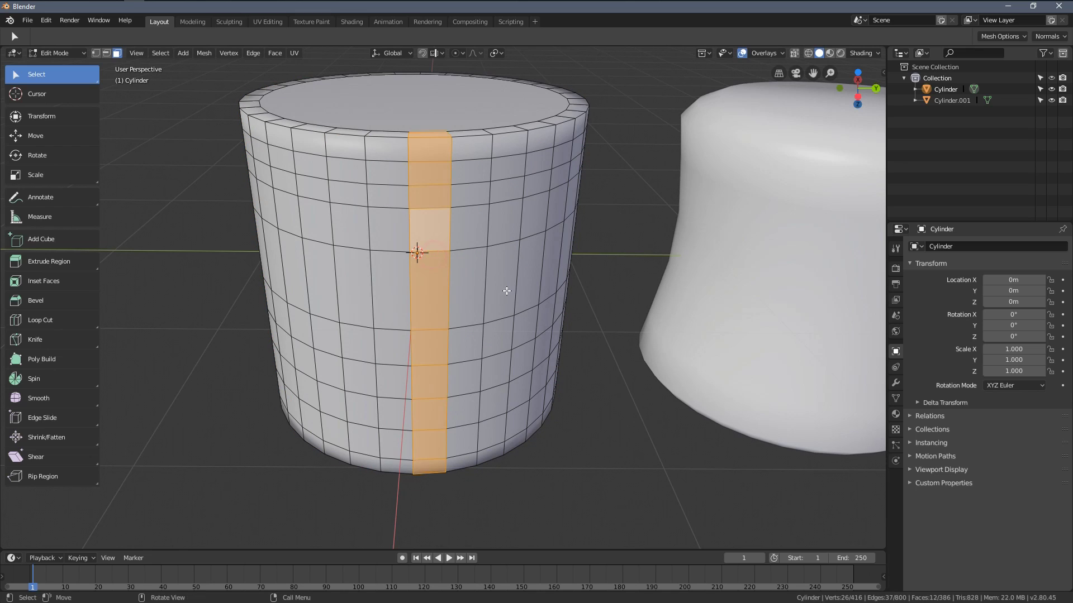
pyautogui.click(35, 135)
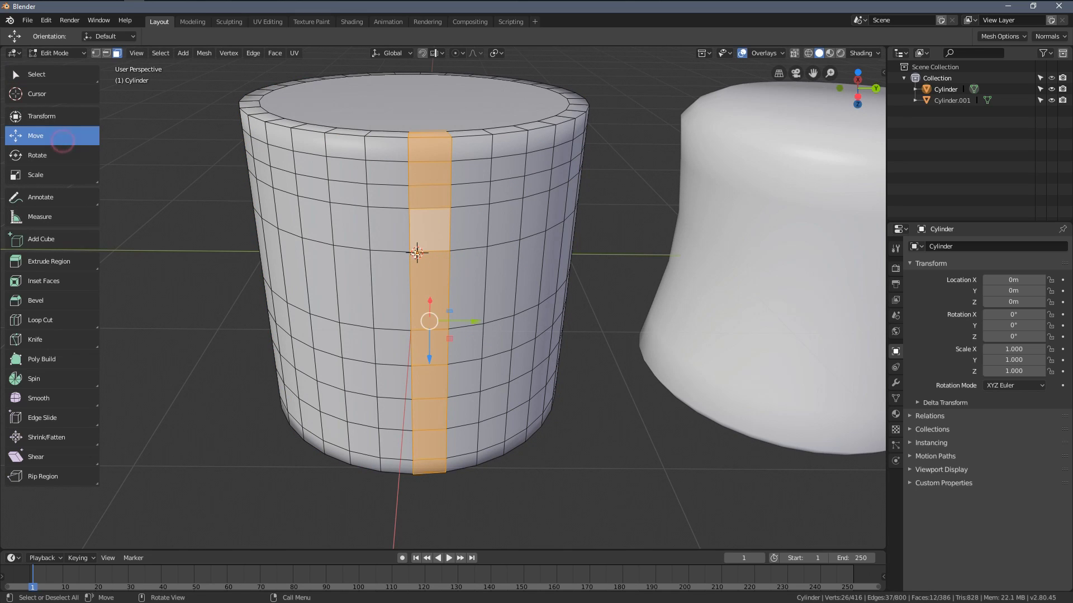
pyautogui.click(417, 252)
pyautogui.keyDown('alt'); pyautogui.click(470, 268); pyautogui.keyUp('alt')
pyautogui.press('2')
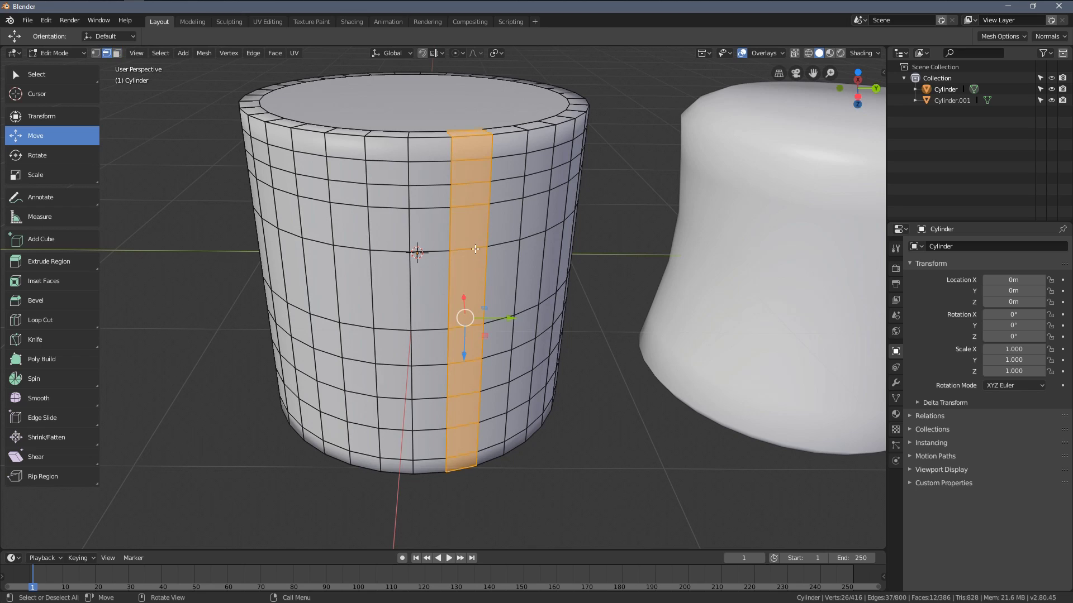
# - Scale an upper edge loop inward, then cancel and undo a lower-loop scale
pyautogui.click(501, 277)
pyautogui.keyDown('alt'); pyautogui.click(499, 242); pyautogui.keyUp('alt')
pyautogui.press('s')
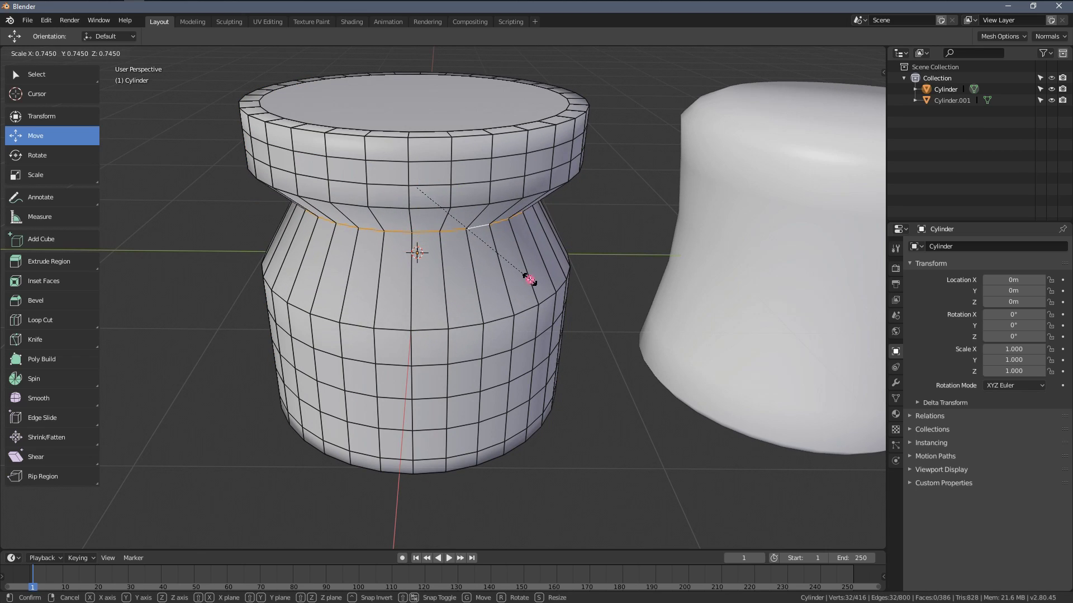
pyautogui.click(536, 276)
pyautogui.keyDown('alt'); pyautogui.click(504, 309); pyautogui.keyUp('alt')
pyautogui.press('s')
pyautogui.press('Escape')
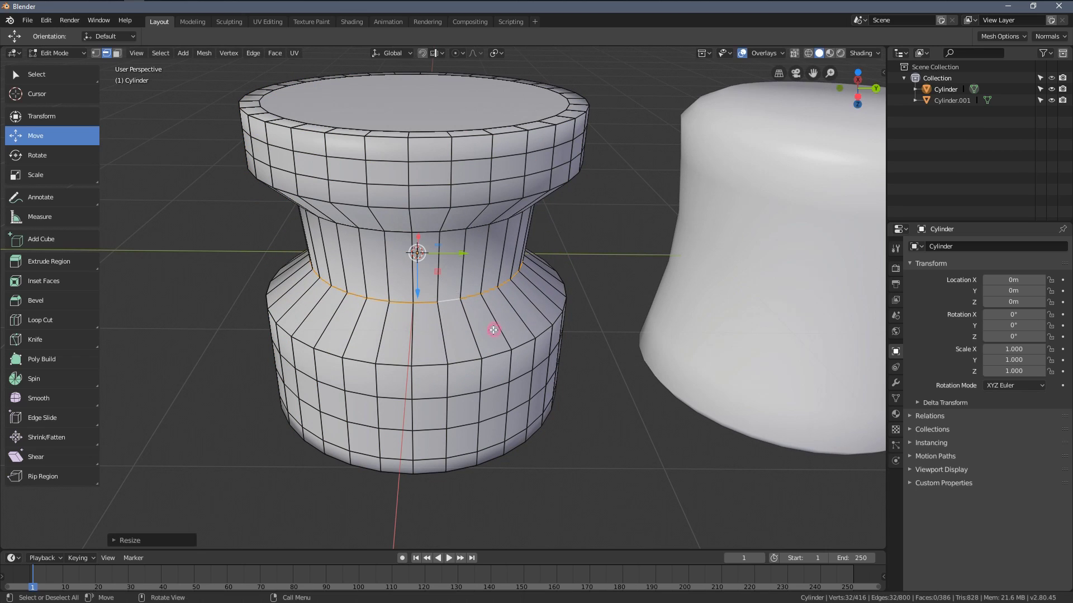
pyautogui.press('a')
pyautogui.hotkey('ctrl', 'z')
# - Scale a lower edge loop inward and move a loop down to lengthen the waist
pyautogui.moveTo(513, 337); pyautogui.dragTo(493, 344, button='middle')
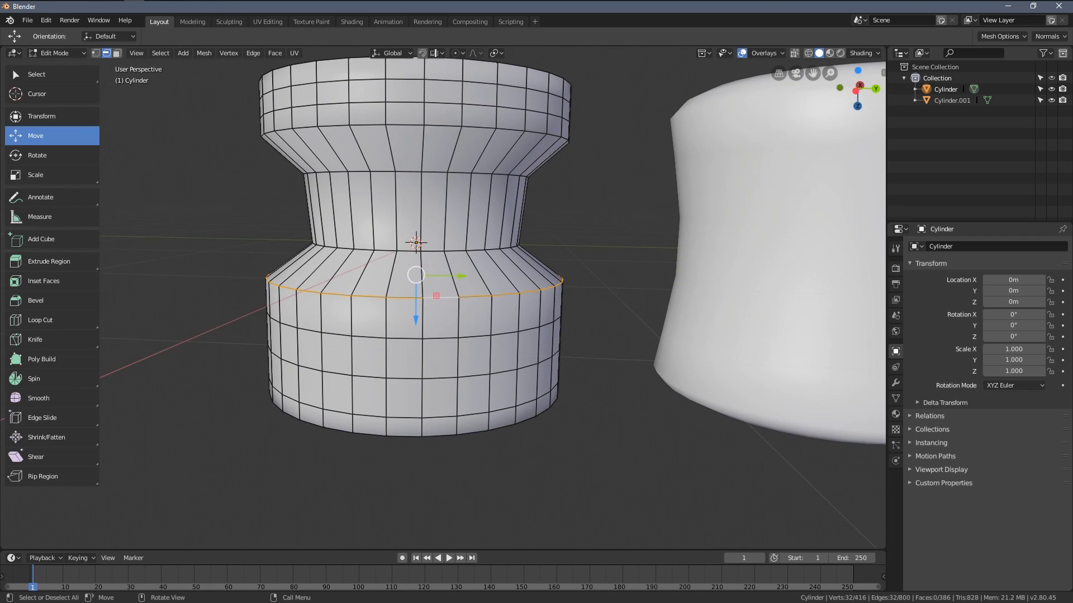
pyautogui.press('s')
pyautogui.click(448, 344)
pyautogui.keyDown('alt'); pyautogui.click(447, 344); pyautogui.keyUp('alt')
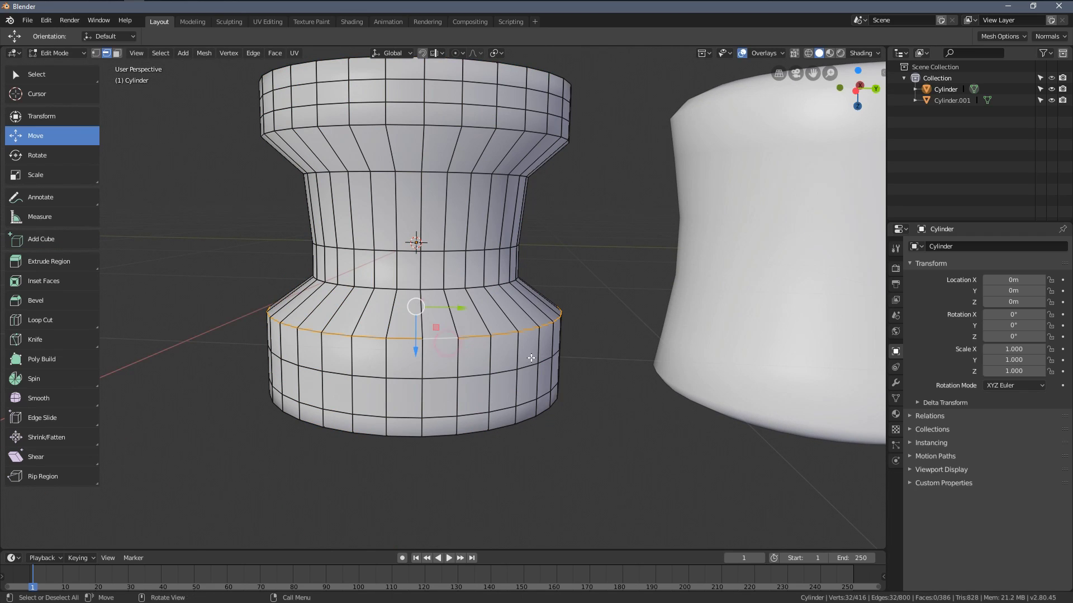
pyautogui.press('g')
pyautogui.click(448, 376)
# - Scale the bottom edge loop inward, clear the selection, and return to Object Mode
pyautogui.keyDown('alt'); pyautogui.click(448, 376); pyautogui.keyUp('alt')
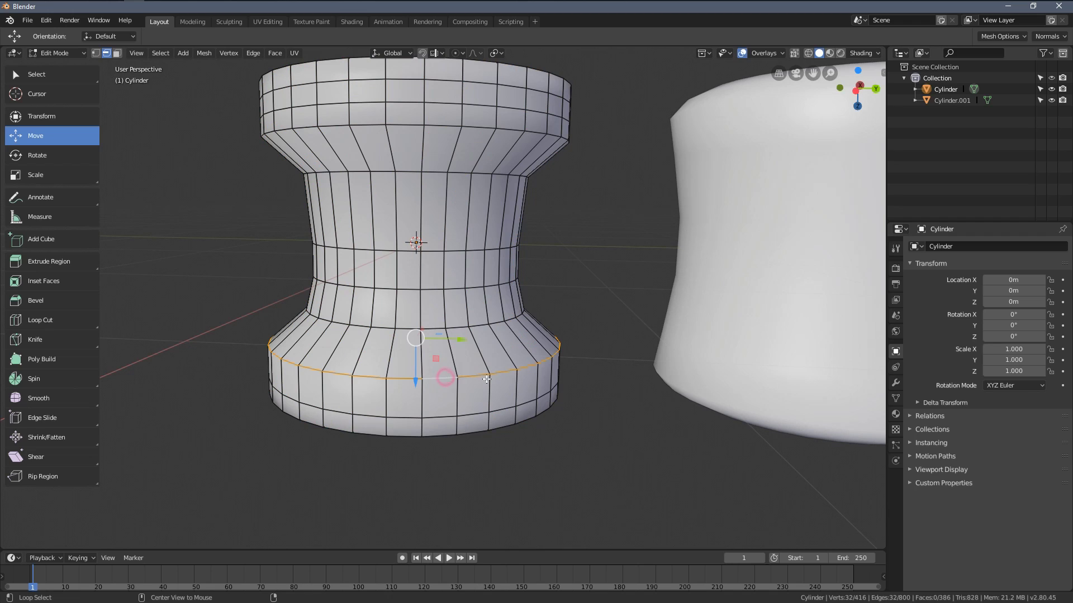
pyautogui.press('s')
pyautogui.click(502, 379)
pyautogui.click(408, 233)
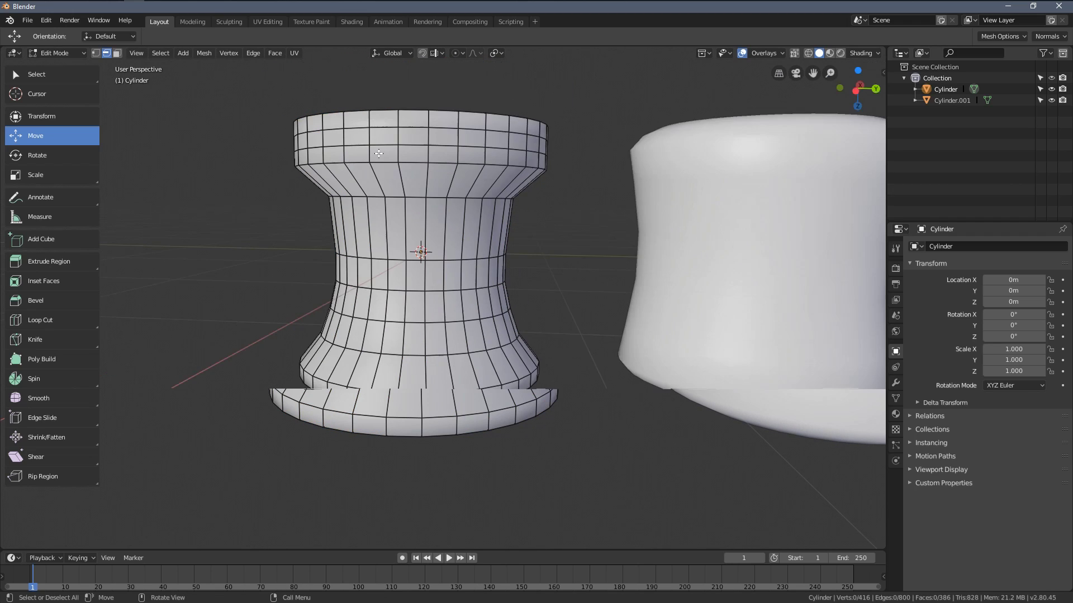
pyautogui.scroll(-4, 408, 233)
pyautogui.moveTo(409, 232); pyautogui.dragTo(468, 221, button='middle')
pyautogui.press('Tab')
pyautogui.scroll(4, 485, 215)
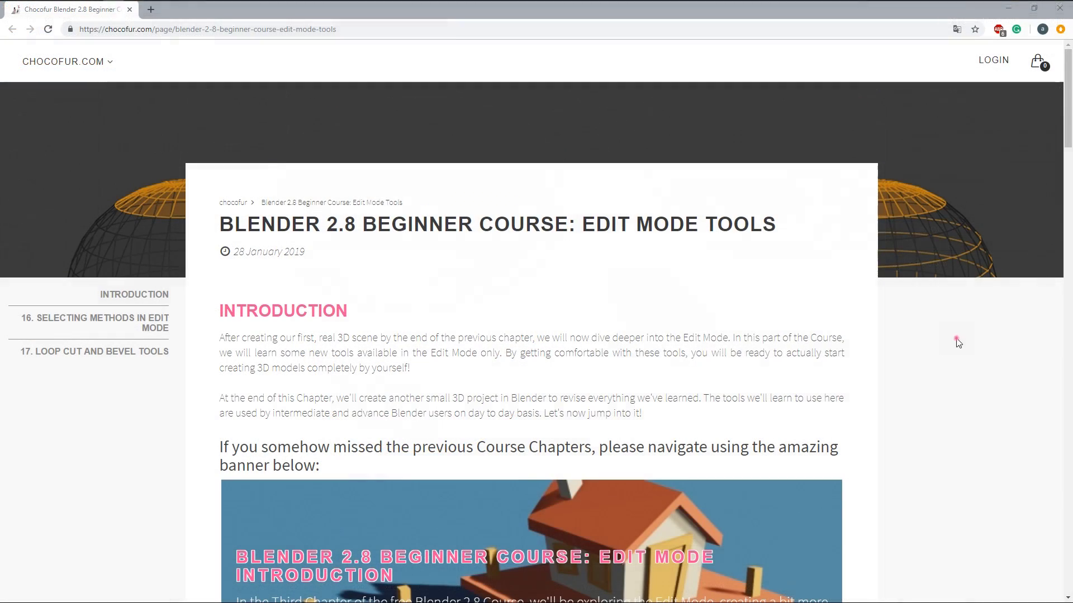
pyautogui.scroll(-2, 957, 331)
pyautogui.scroll(-2, 958, 333)
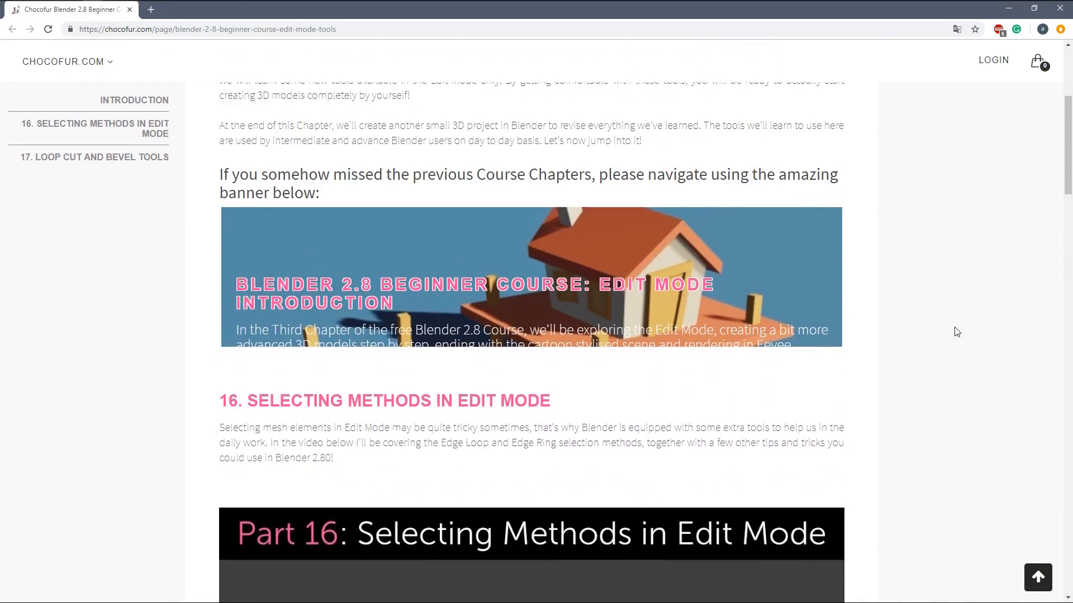
pyautogui.scroll(-2, 955, 332)
pyautogui.scroll(-1, 955, 333)
pyautogui.scroll(-1, 954, 332)
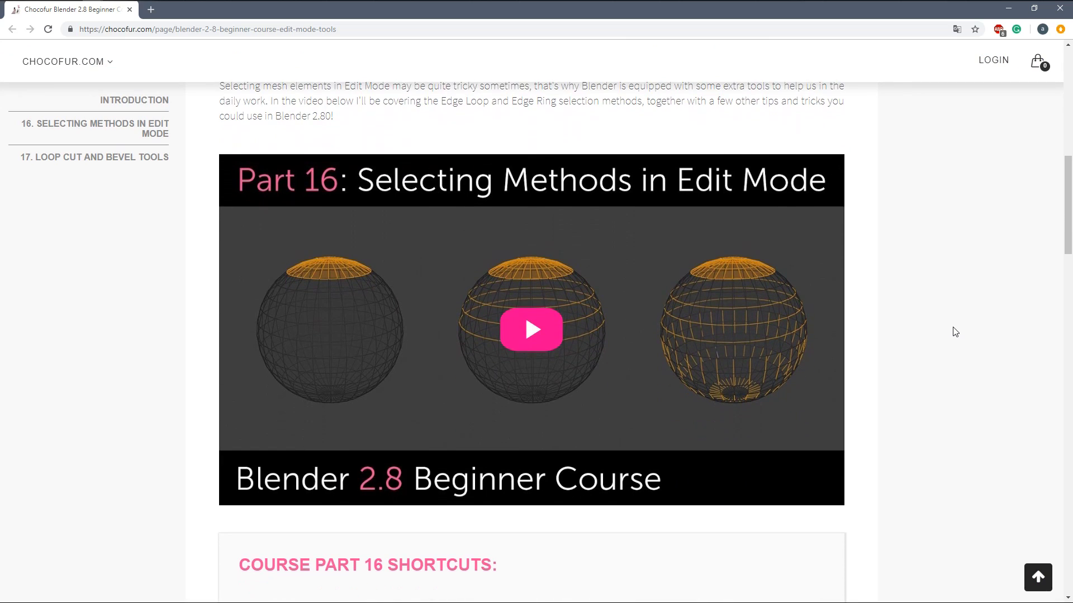
pyautogui.scroll(-1, 955, 332)
pyautogui.scroll(-1, 955, 332)
pyautogui.scroll(-2, 955, 332)
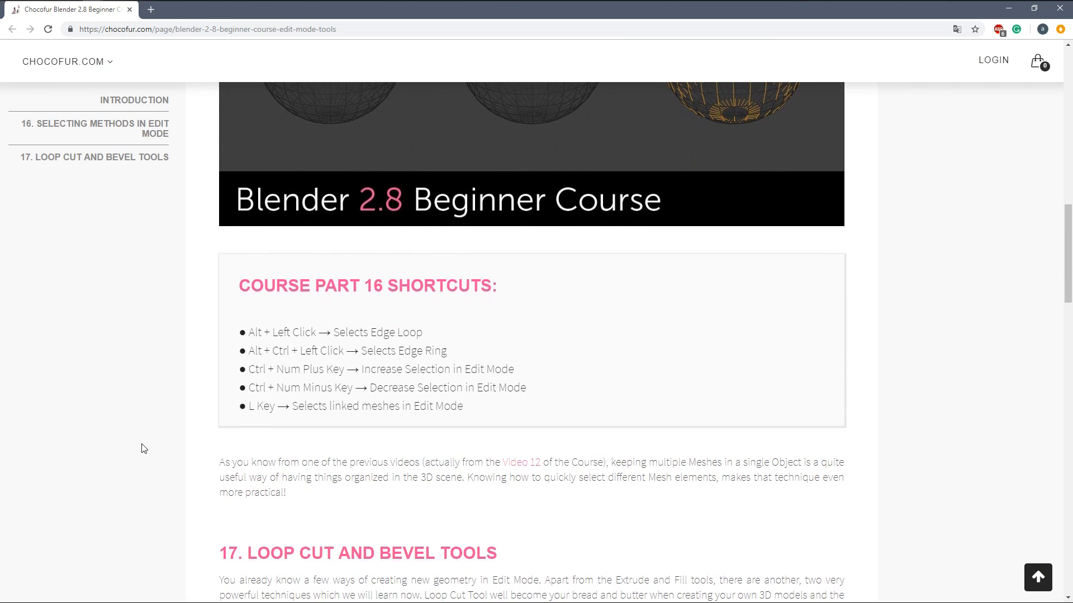